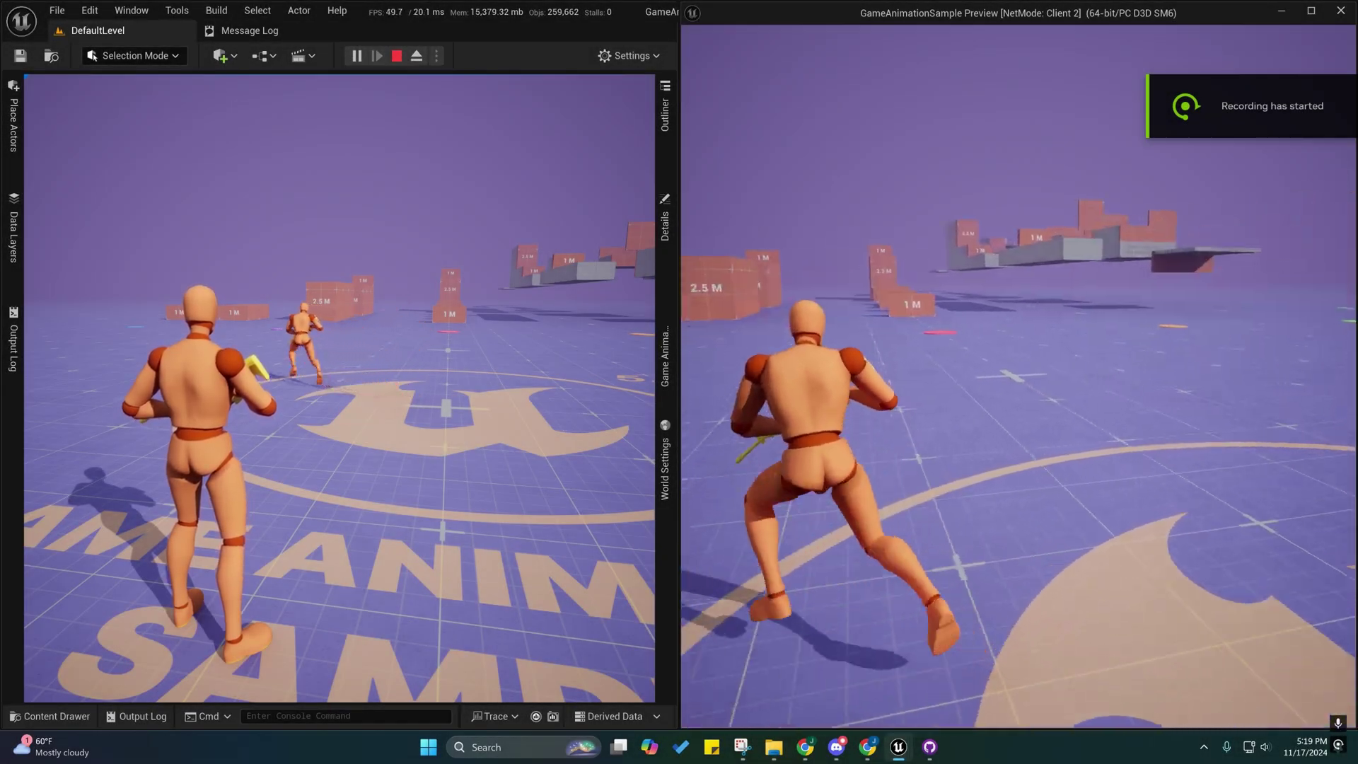
- Test the second client's movement by running its character across the starting area in several directions, then release the preview's mouse capture
{"action": "key", "text": "d"}
{"action": "key", "text": "a"}
{"action": "key", "text": "d"}
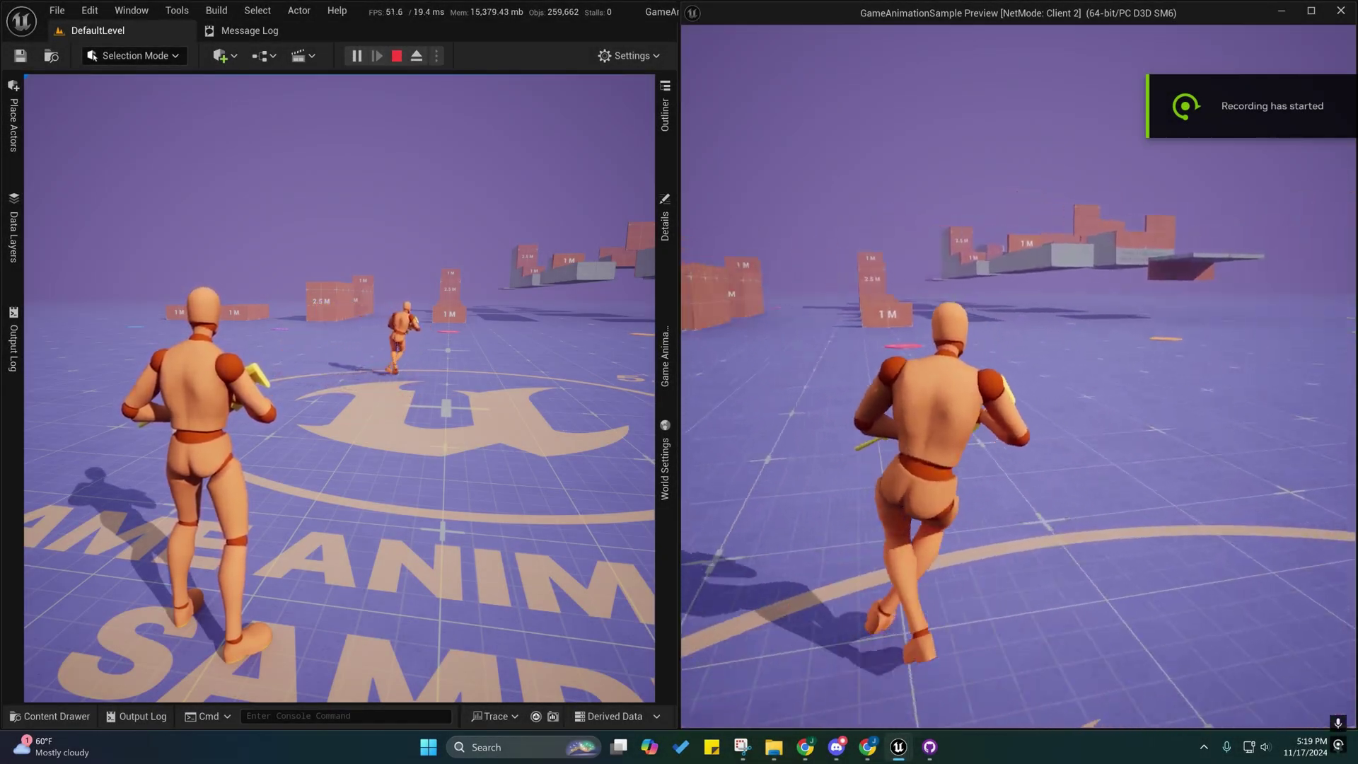
{"action": "key", "text": "w"}
{"action": "key", "text": "a"}
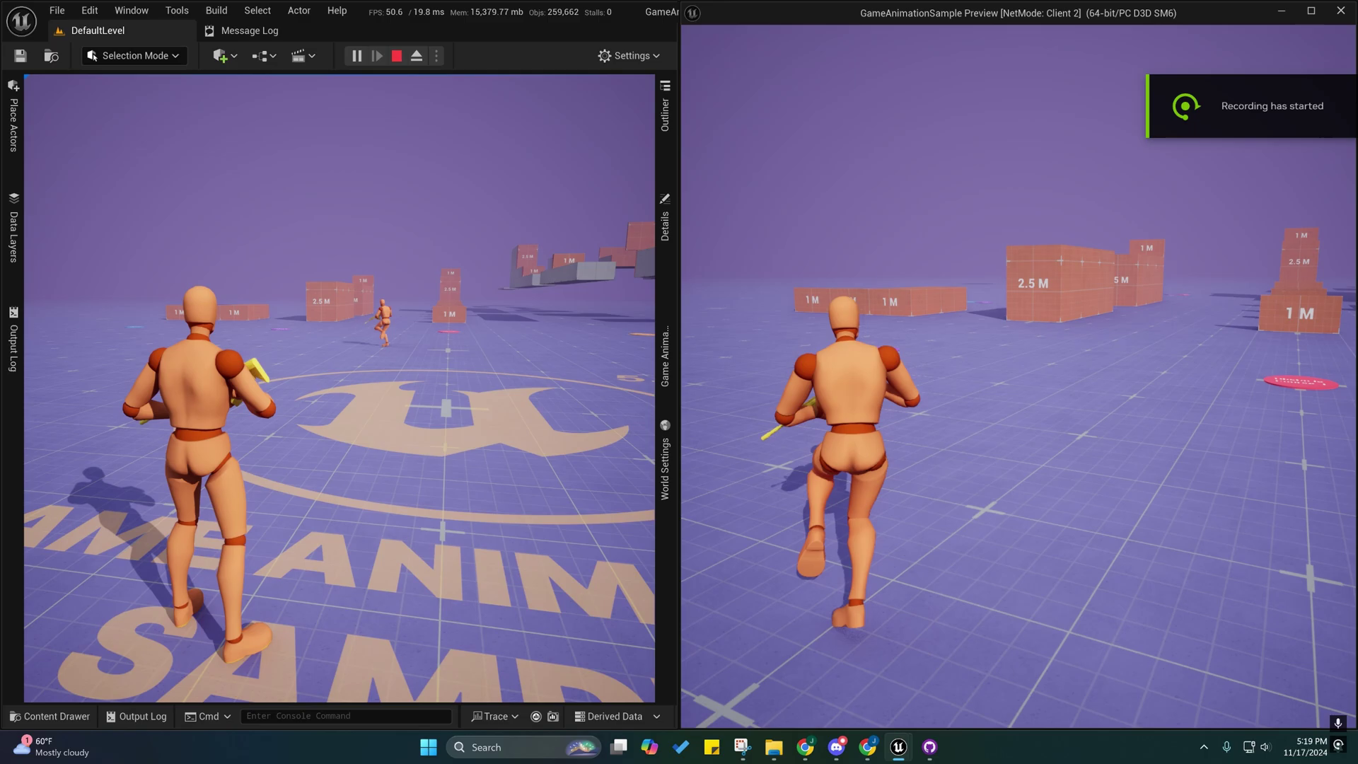
{"action": "key", "text": "shift+F1"}
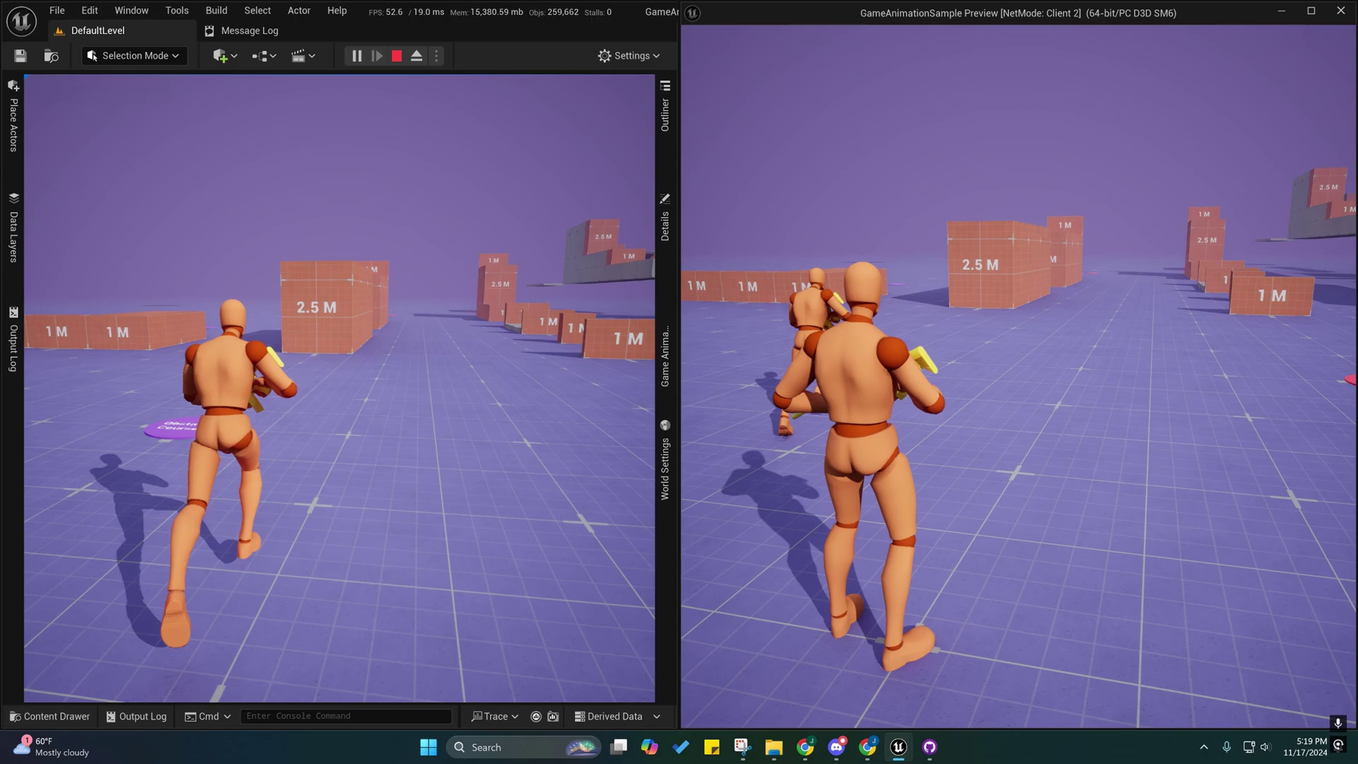
- Run the editor viewport's character to the 2.5 M block, climb onto it and jump back off
{"action": "key", "text": "w"}
{"action": "key", "text": "a"}
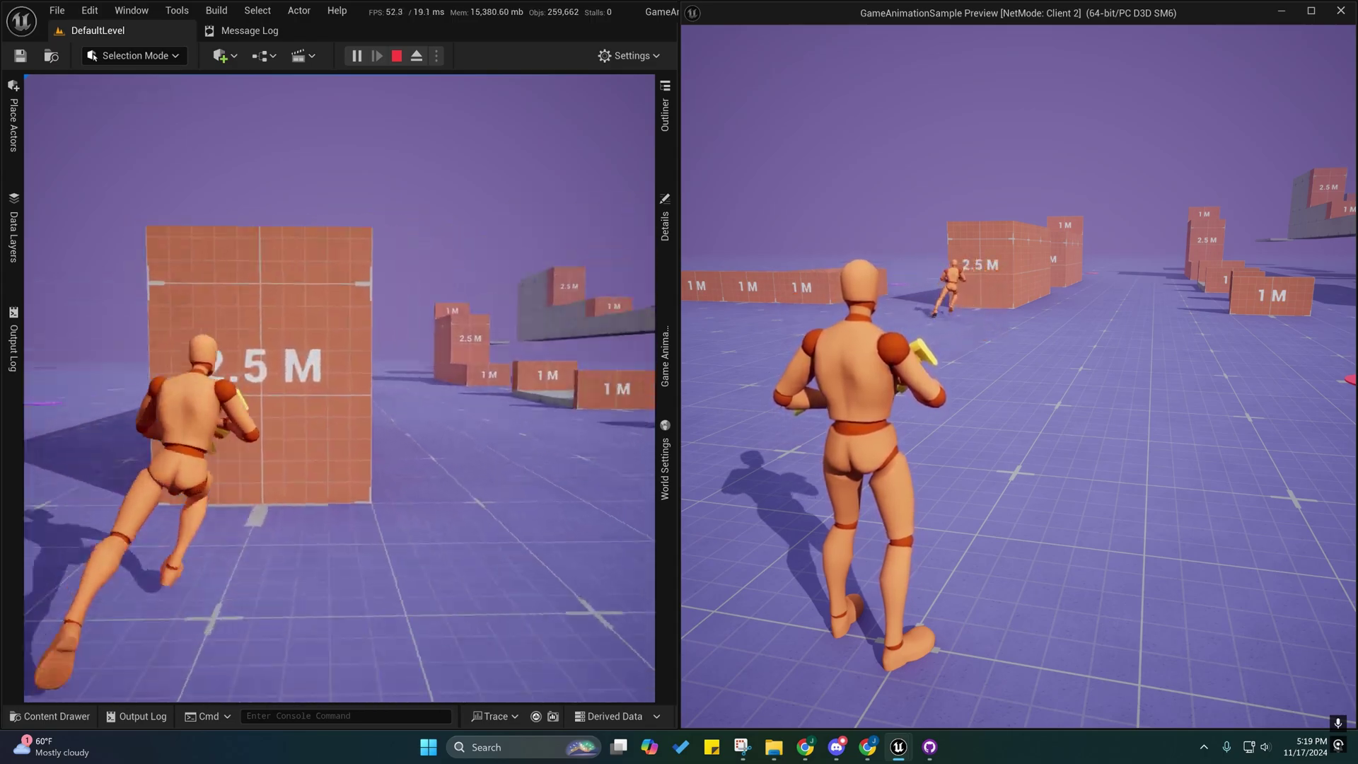
{"action": "key", "text": "space"}
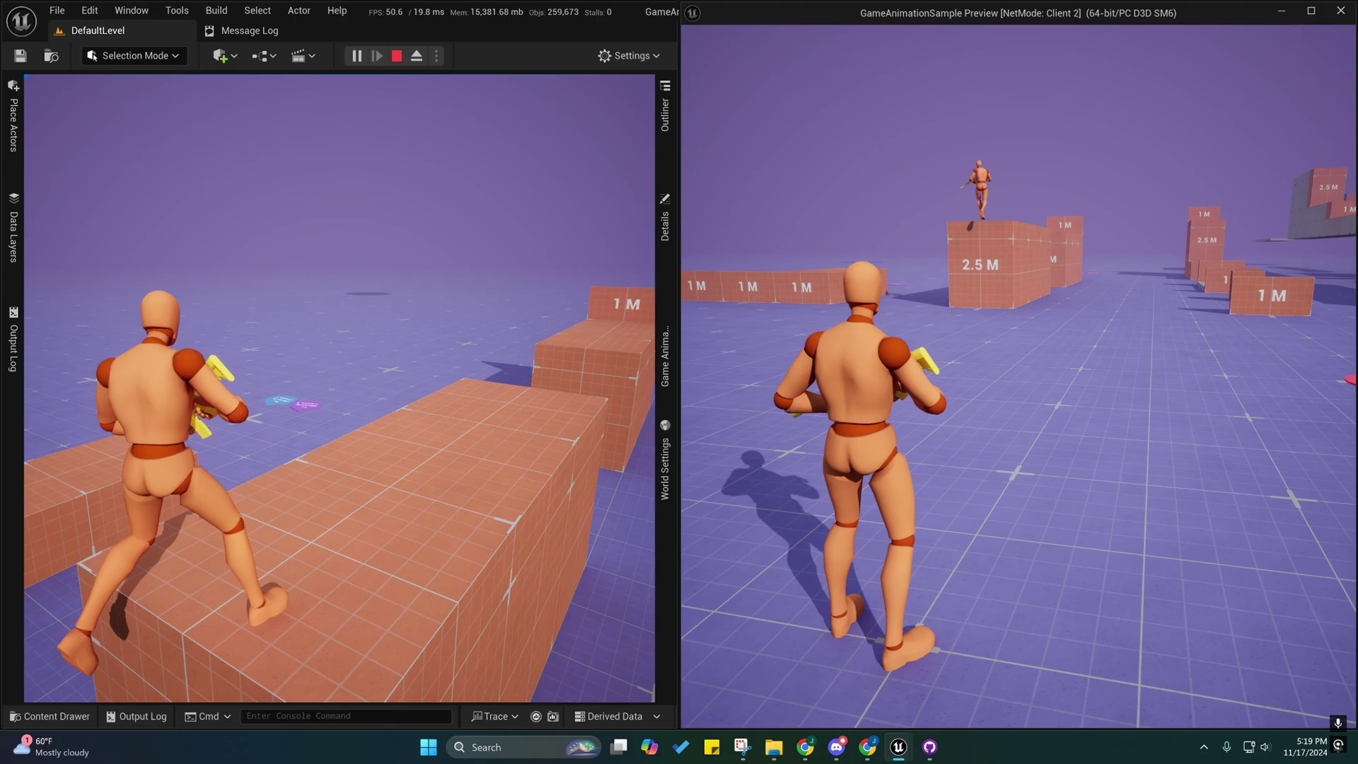
{"action": "key", "text": "space"}
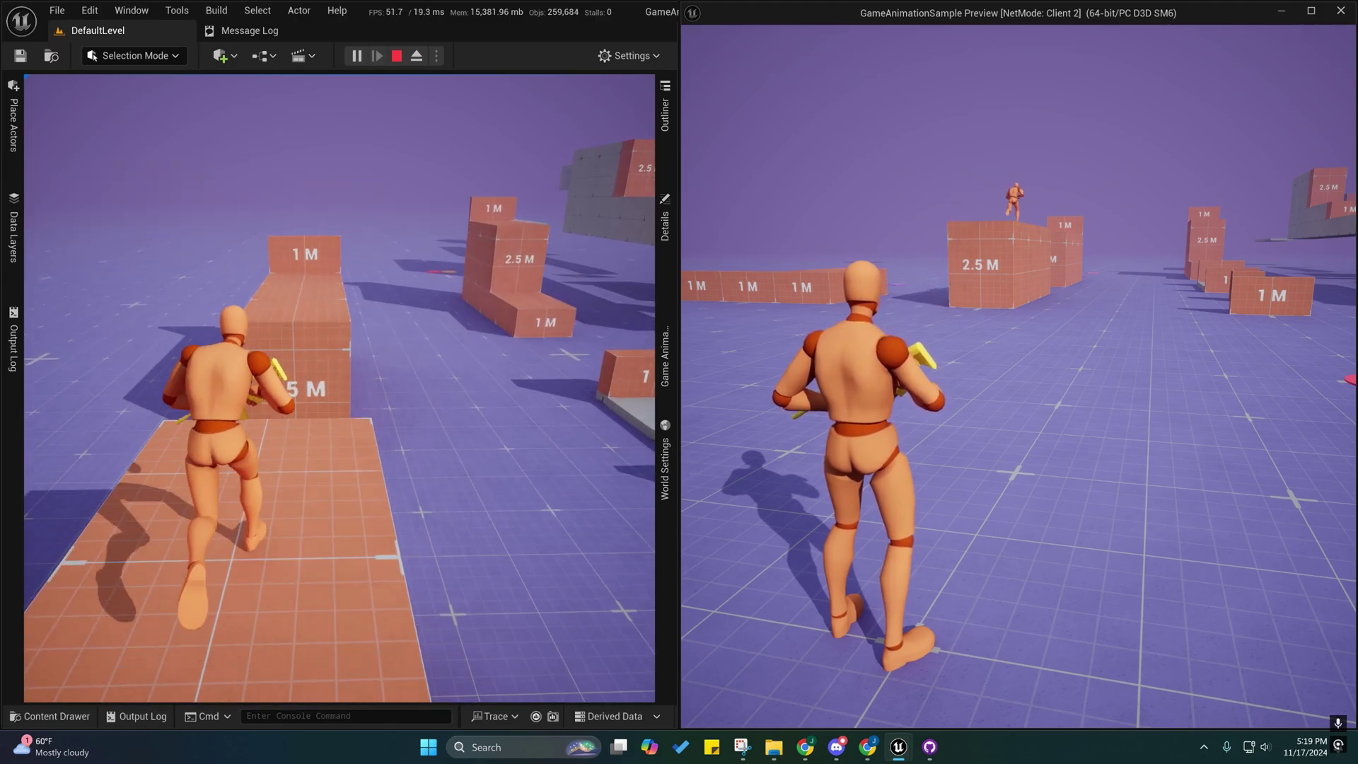
{"action": "key", "text": "w"}
{"action": "key", "text": "w"}
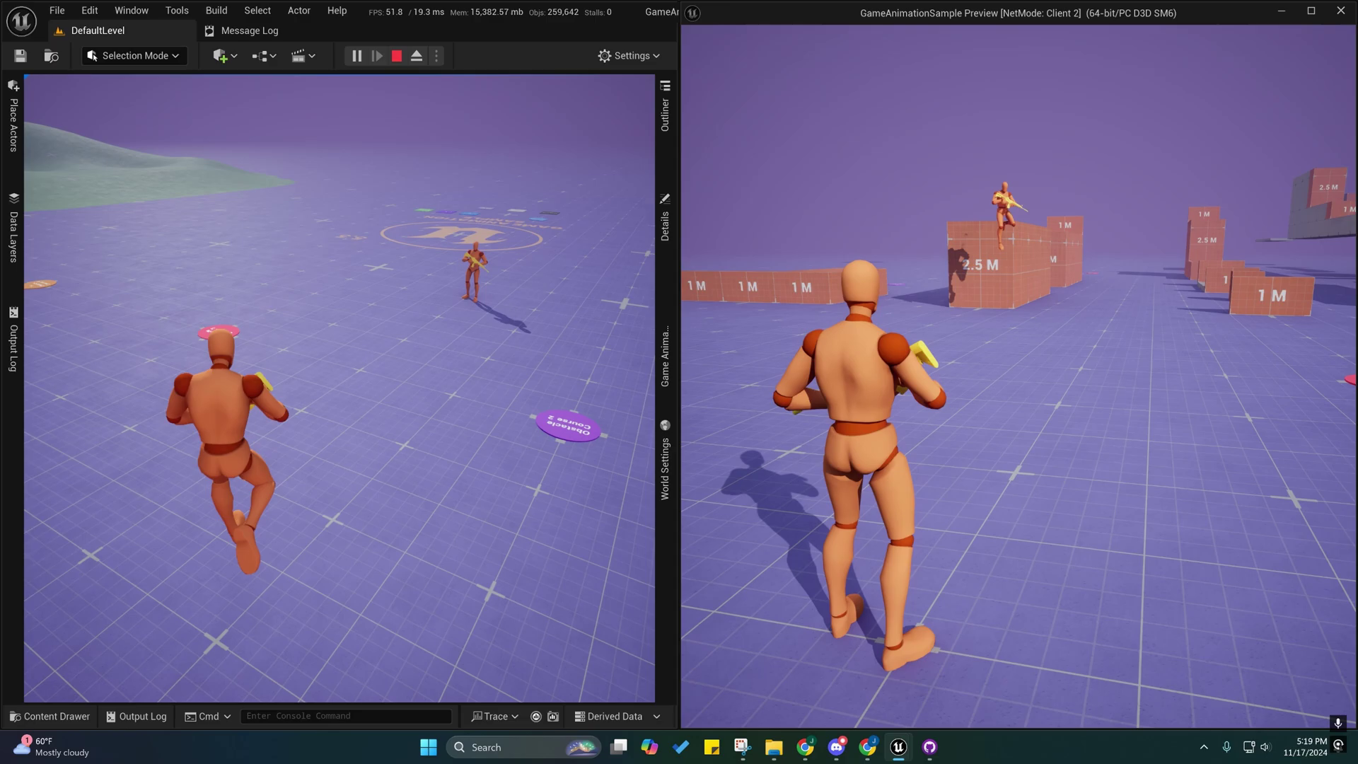
- Repeat the climb up the 2.5 M block's front face and run off its top to the ground
{"action": "key", "text": "space"}
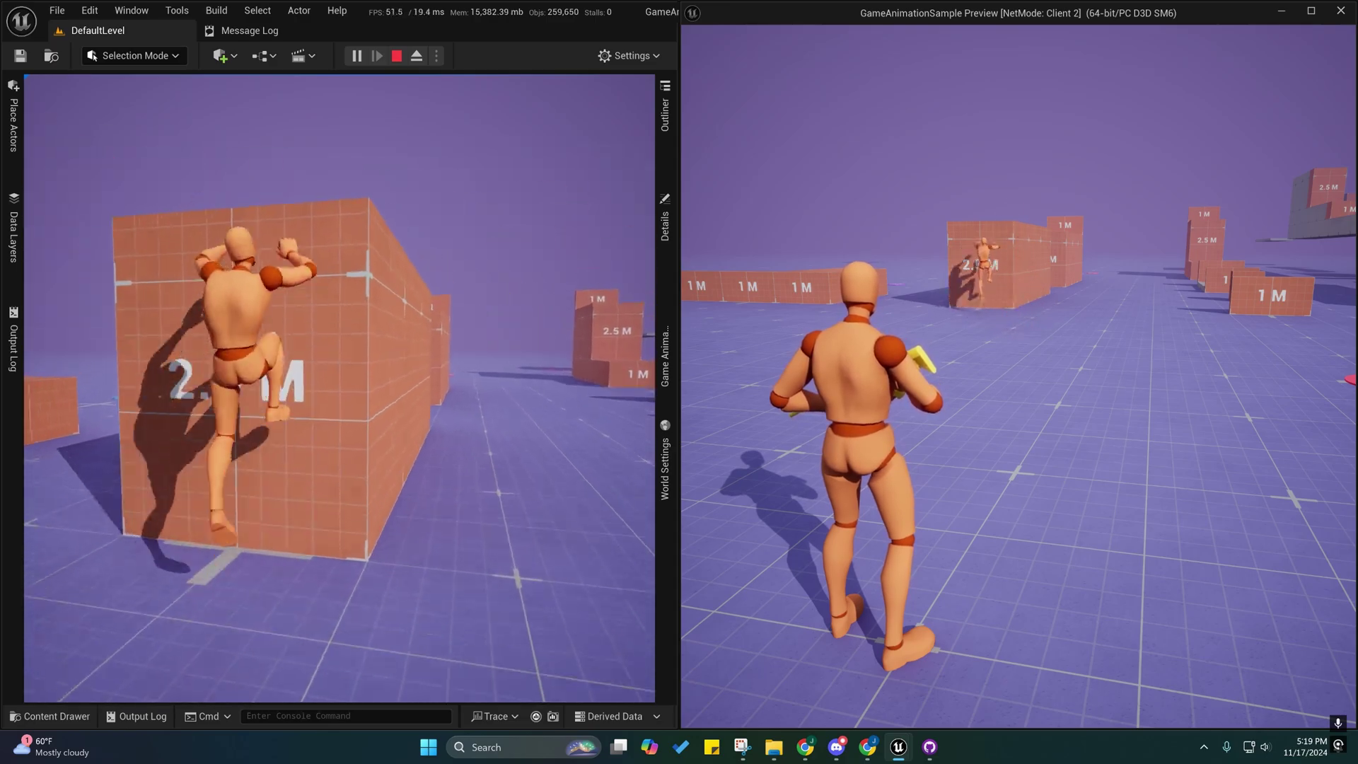
{"action": "key", "text": "w"}
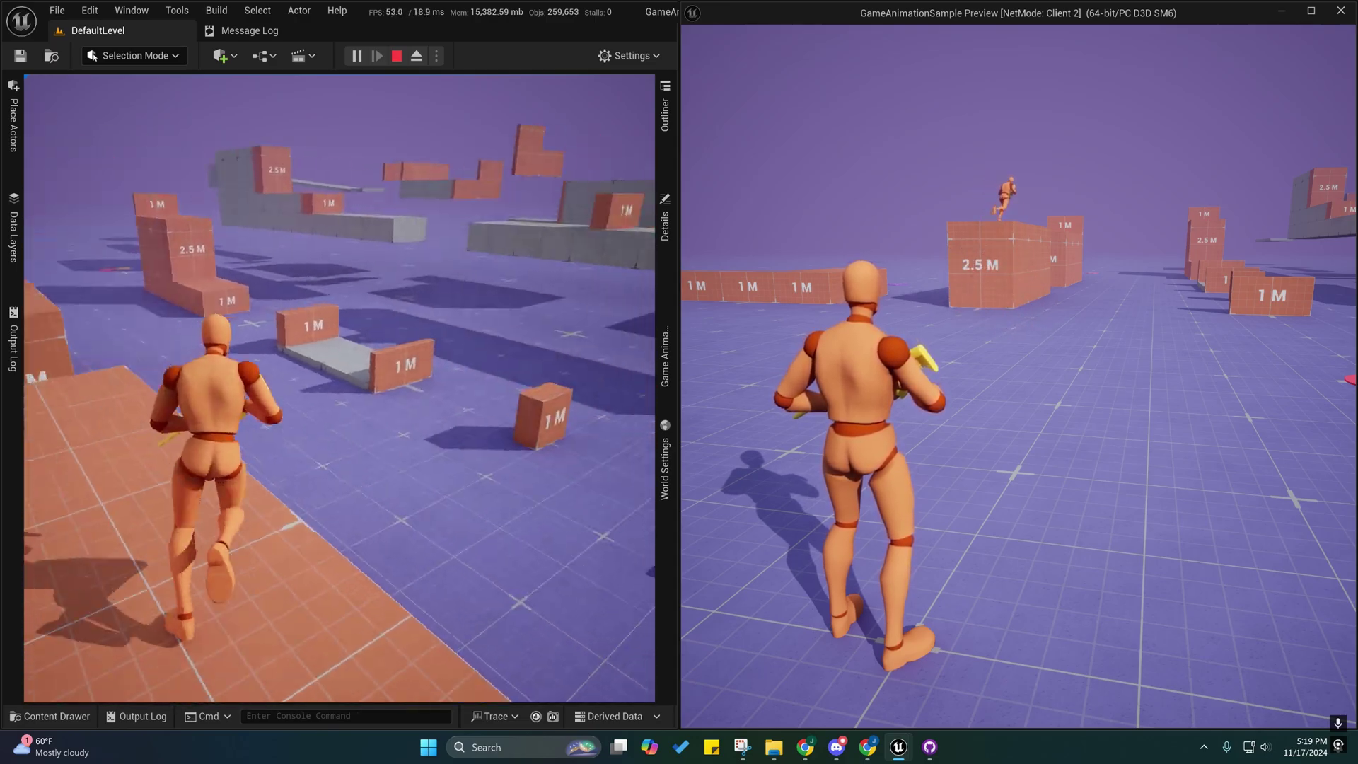
{"action": "key", "text": "space"}
{"action": "key", "text": "w"}
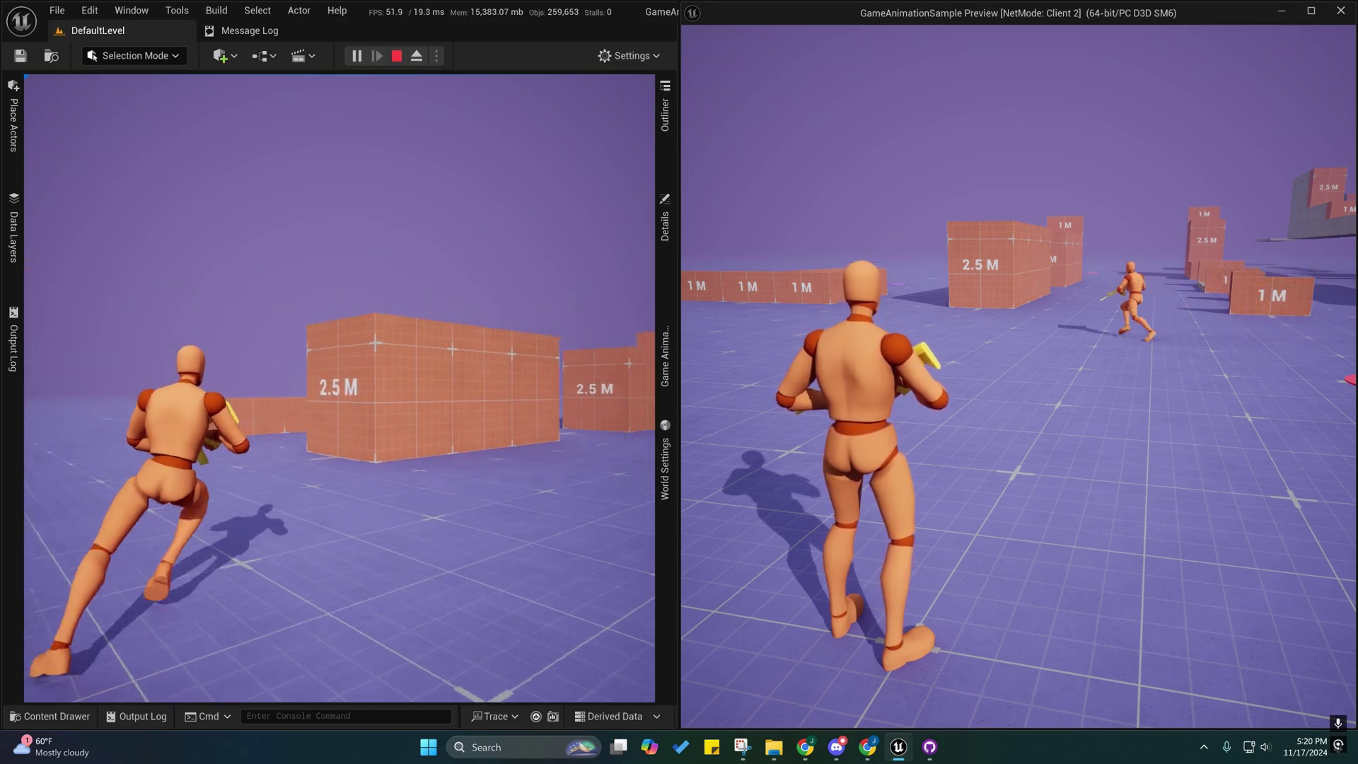
- Mantle the 2.5 M block once more and run the character over to the front 1 M wall
{"action": "key", "text": "space"}
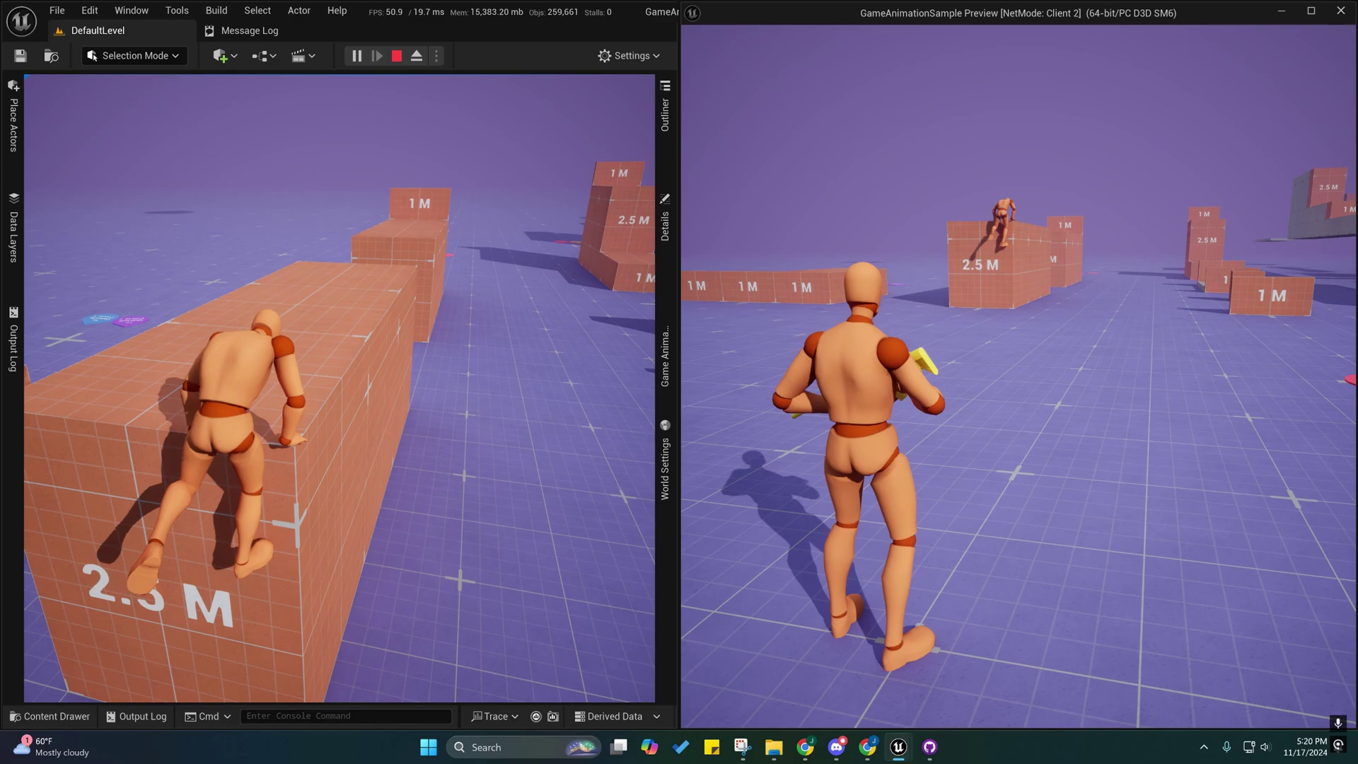
{"action": "key", "text": "w"}
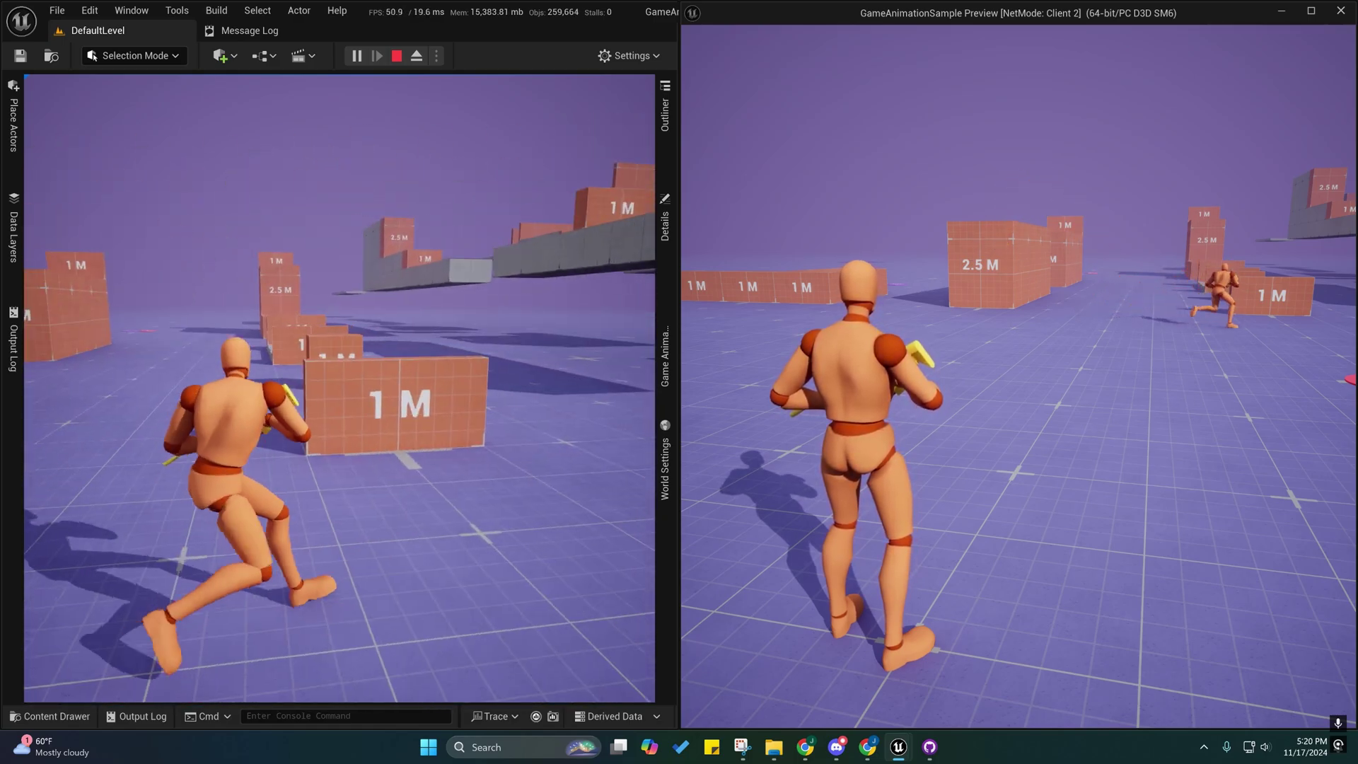
{"action": "key", "text": "d"}
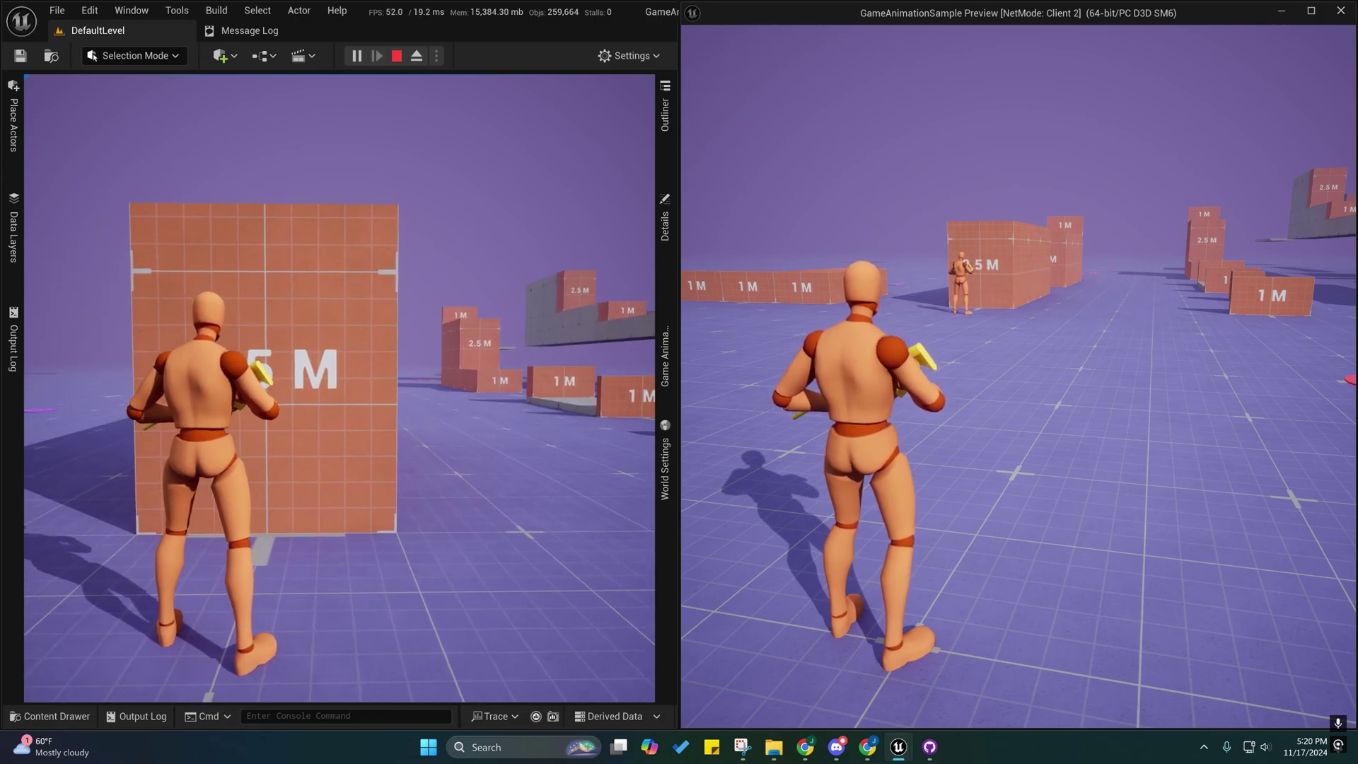
{"action": "key", "text": "w"}
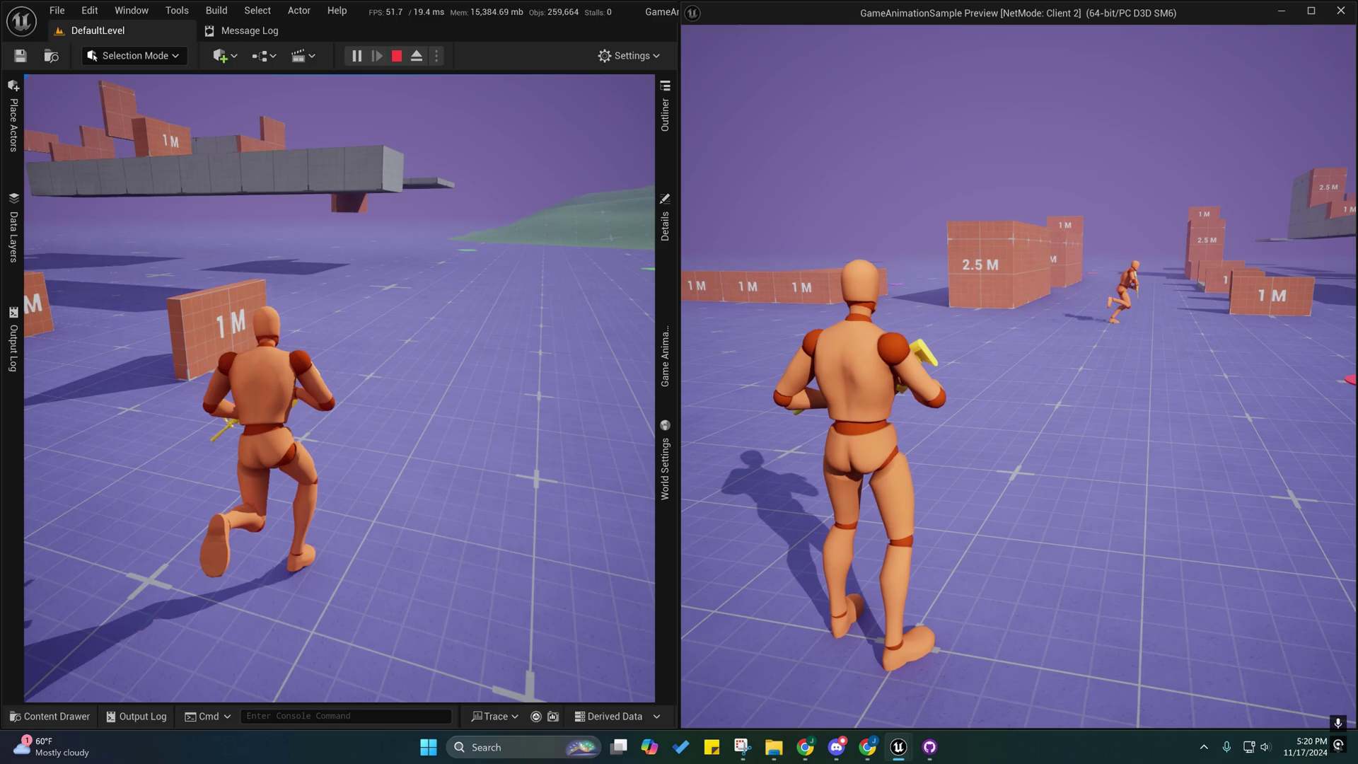
{"action": "key", "text": "a"}
{"action": "key", "text": "d"}
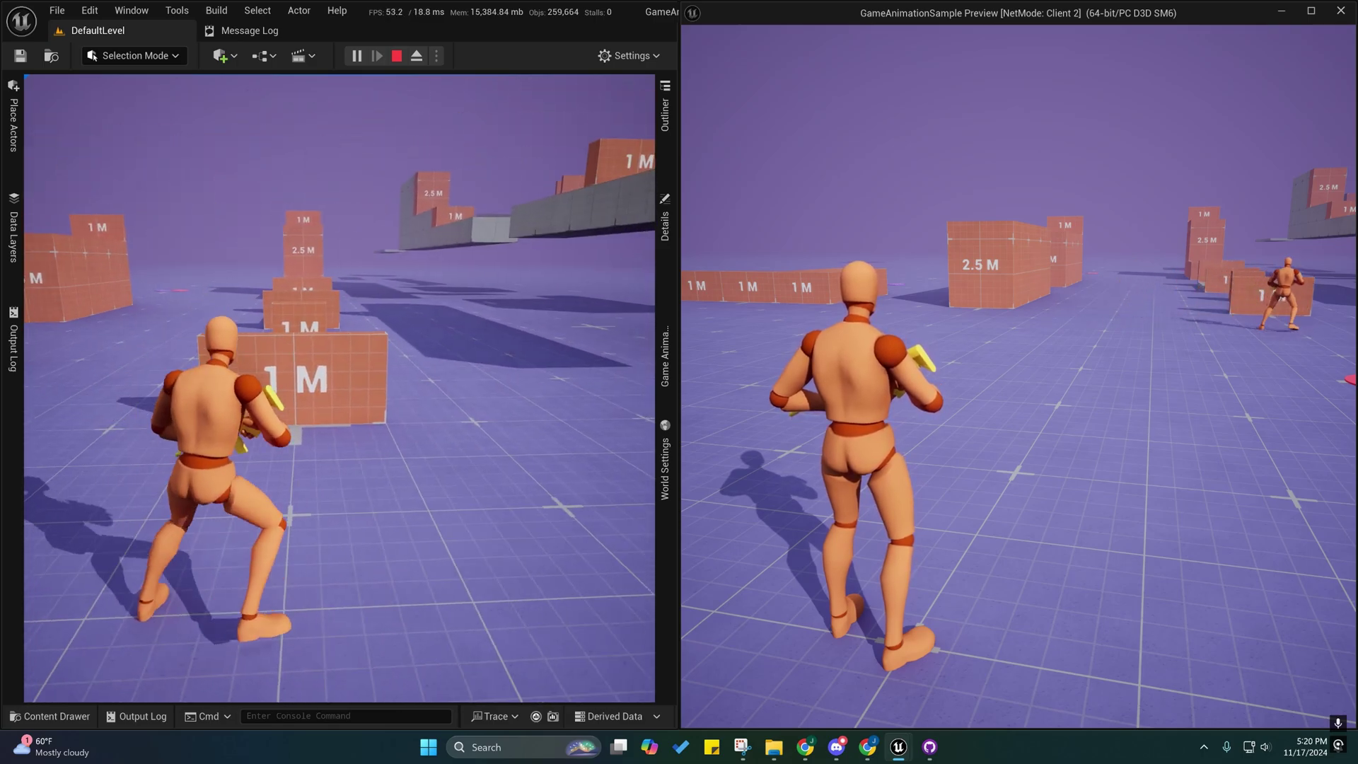
- Test vaulting by running over the row of 1 M walls and back toward the other character
{"action": "key", "text": "w"}
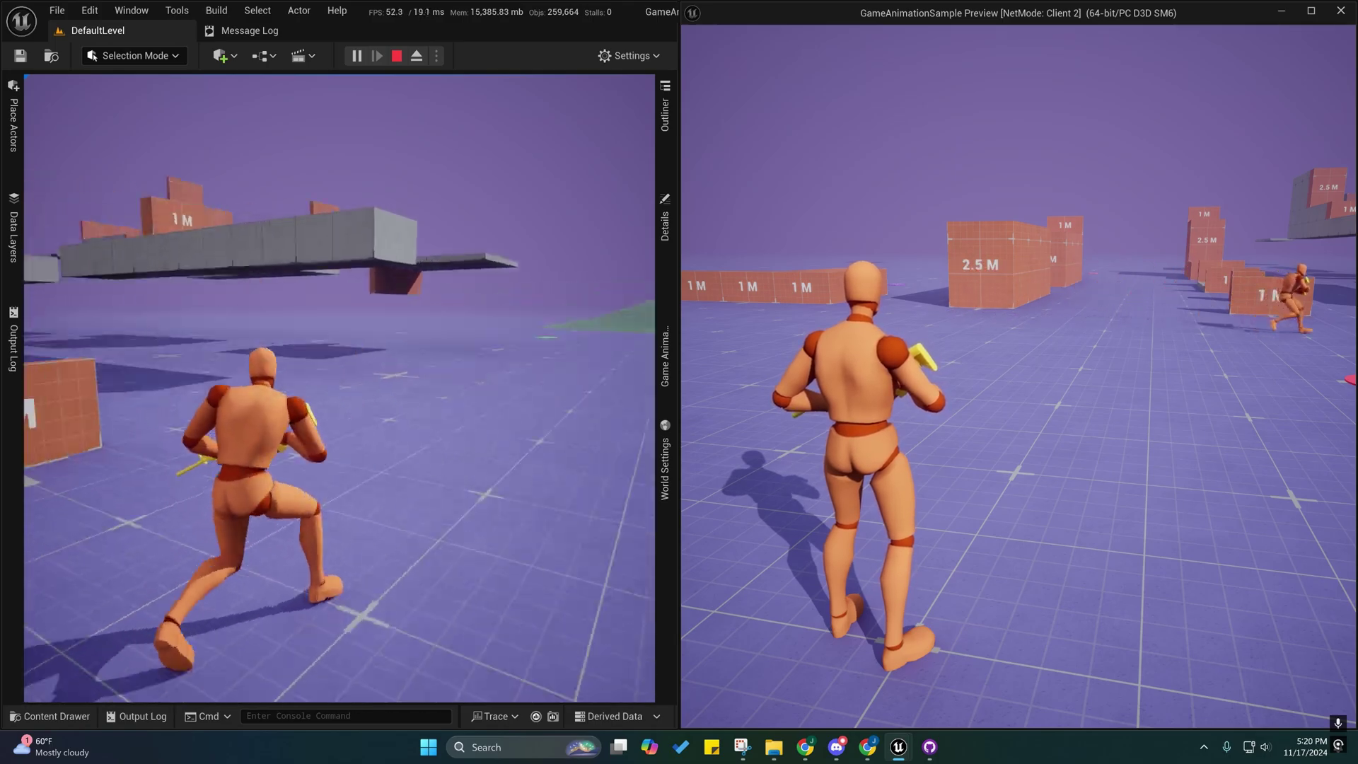
{"action": "key", "text": "w"}
{"action": "key", "text": "space"}
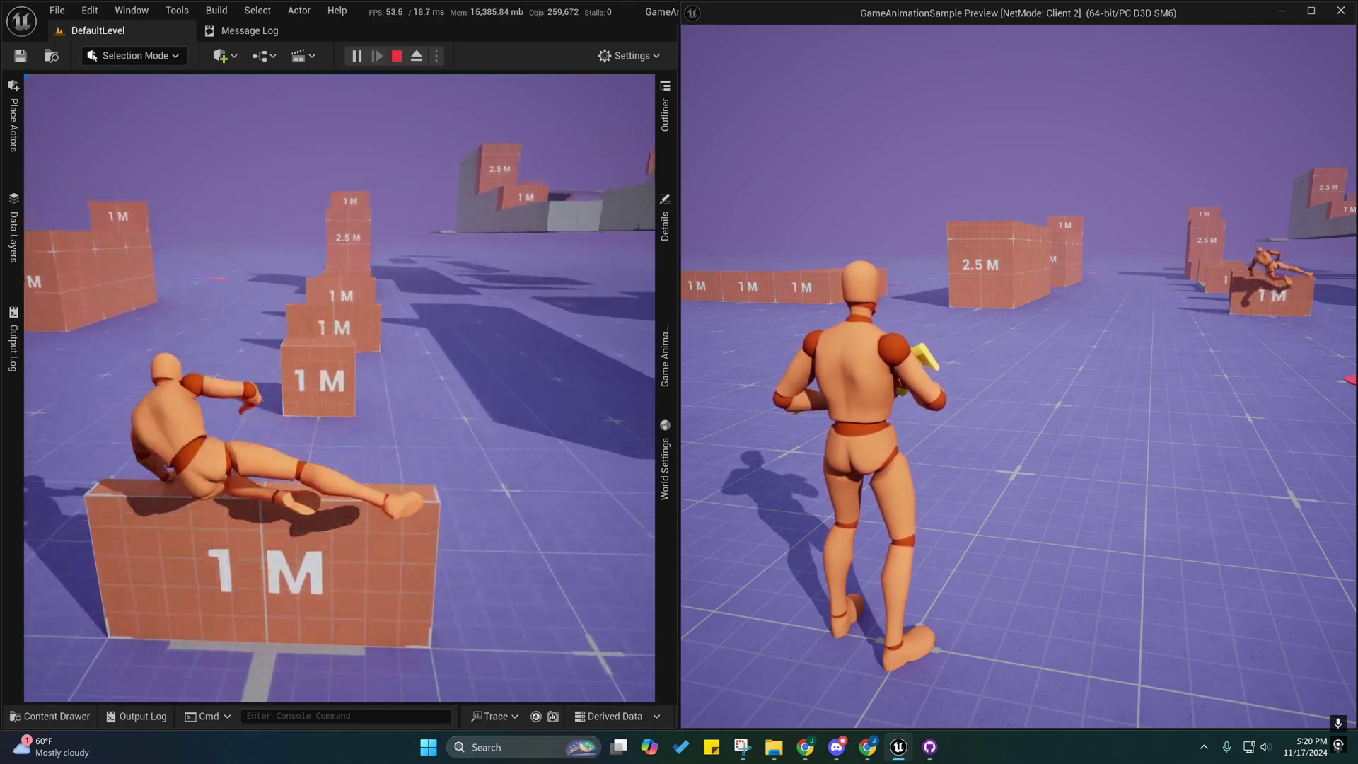
{"action": "key", "text": "space"}
{"action": "key", "text": "space"}
{"action": "key", "text": "space"}
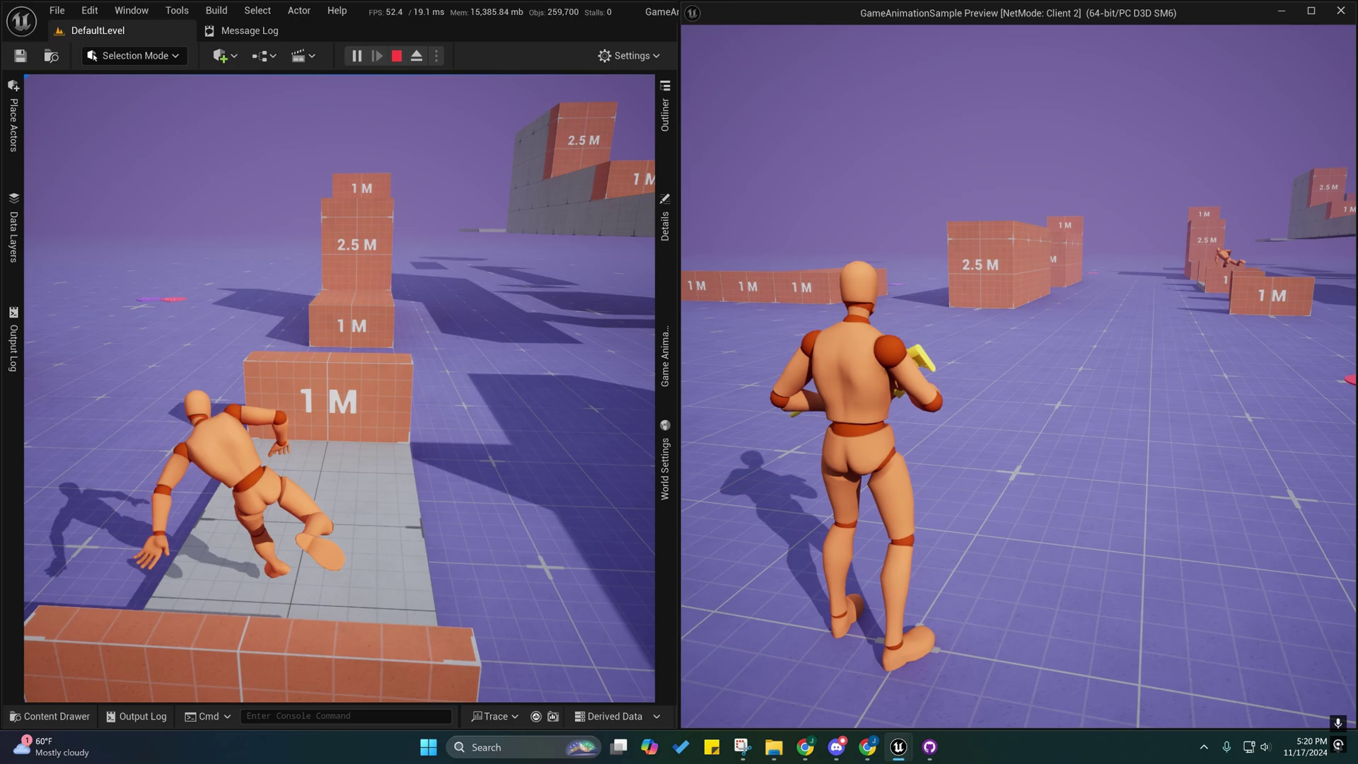
{"action": "key", "text": "w"}
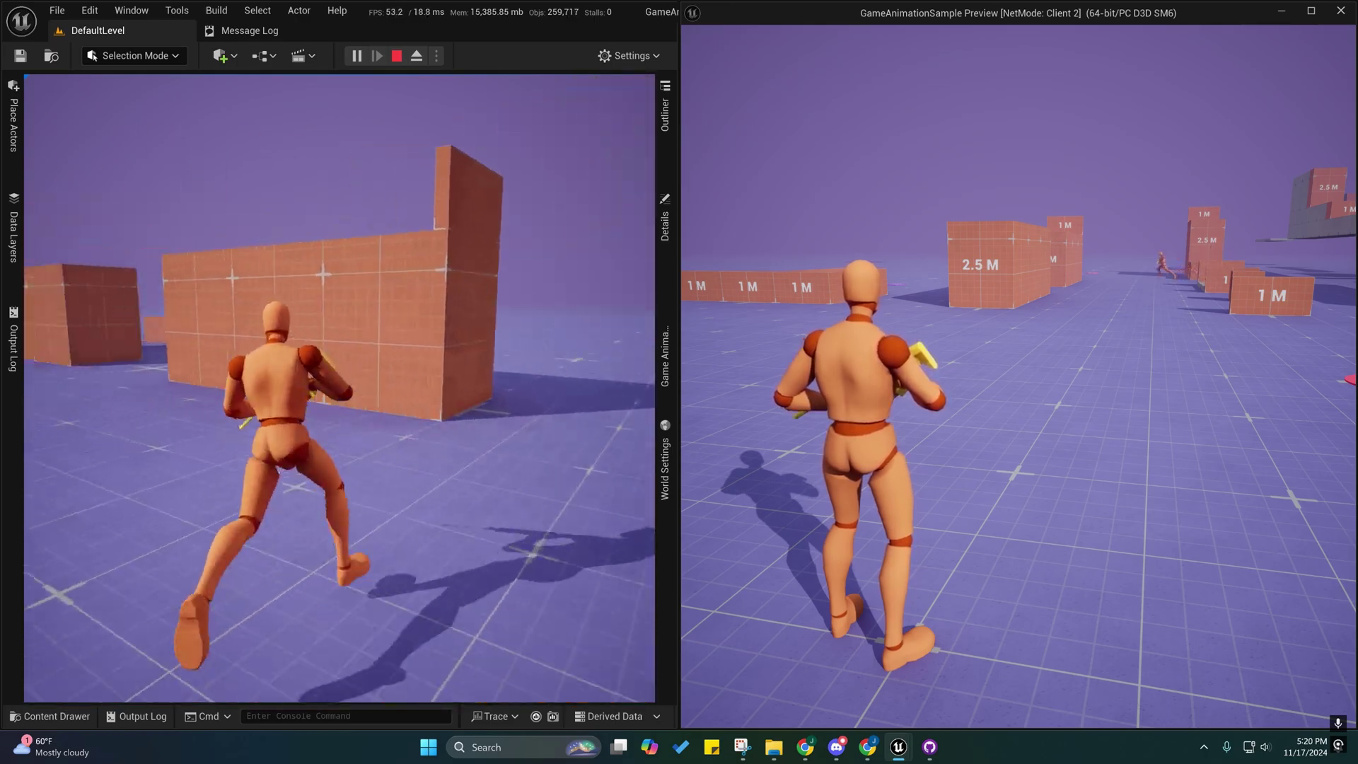
{"action": "key", "text": "w"}
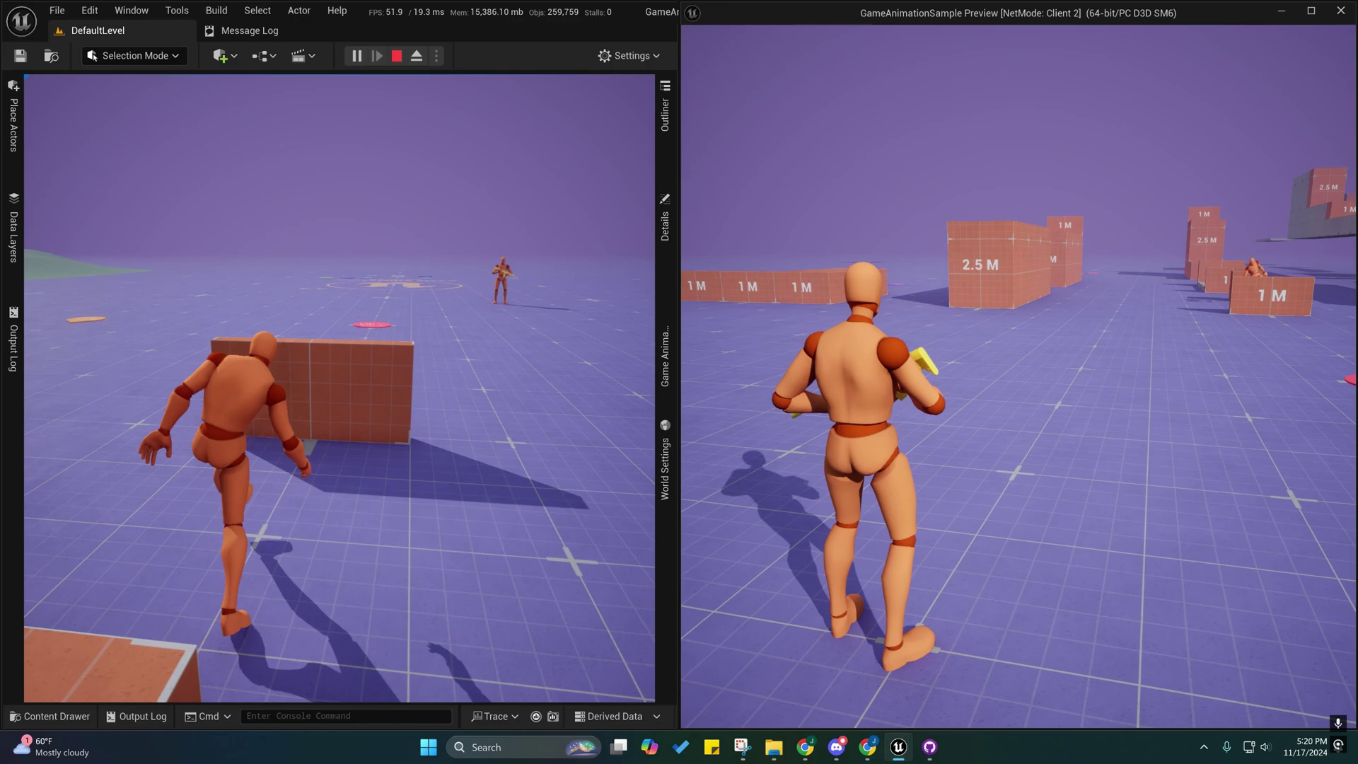
{"action": "key", "text": "w"}
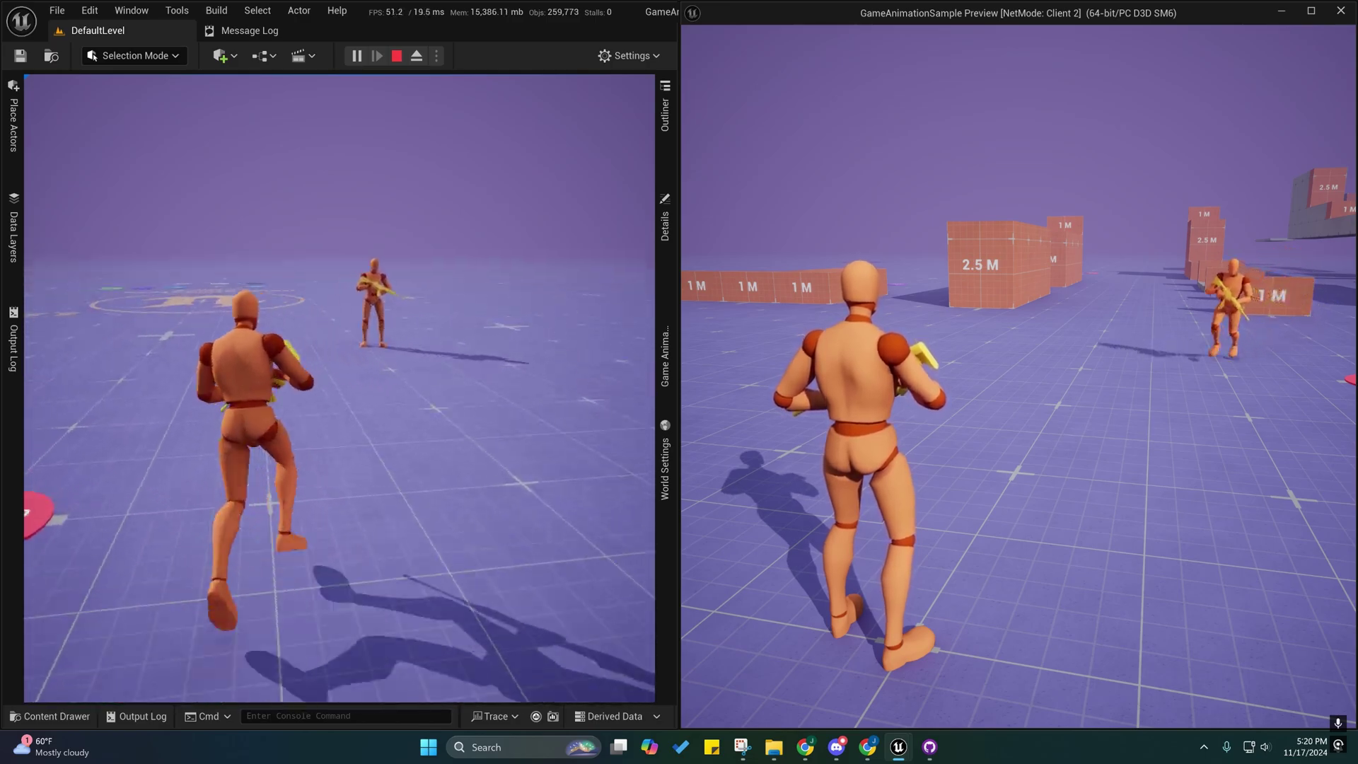
- Run past the other character to the 2.5 M block, climb it and jump from its top
{"action": "key", "text": "w"}
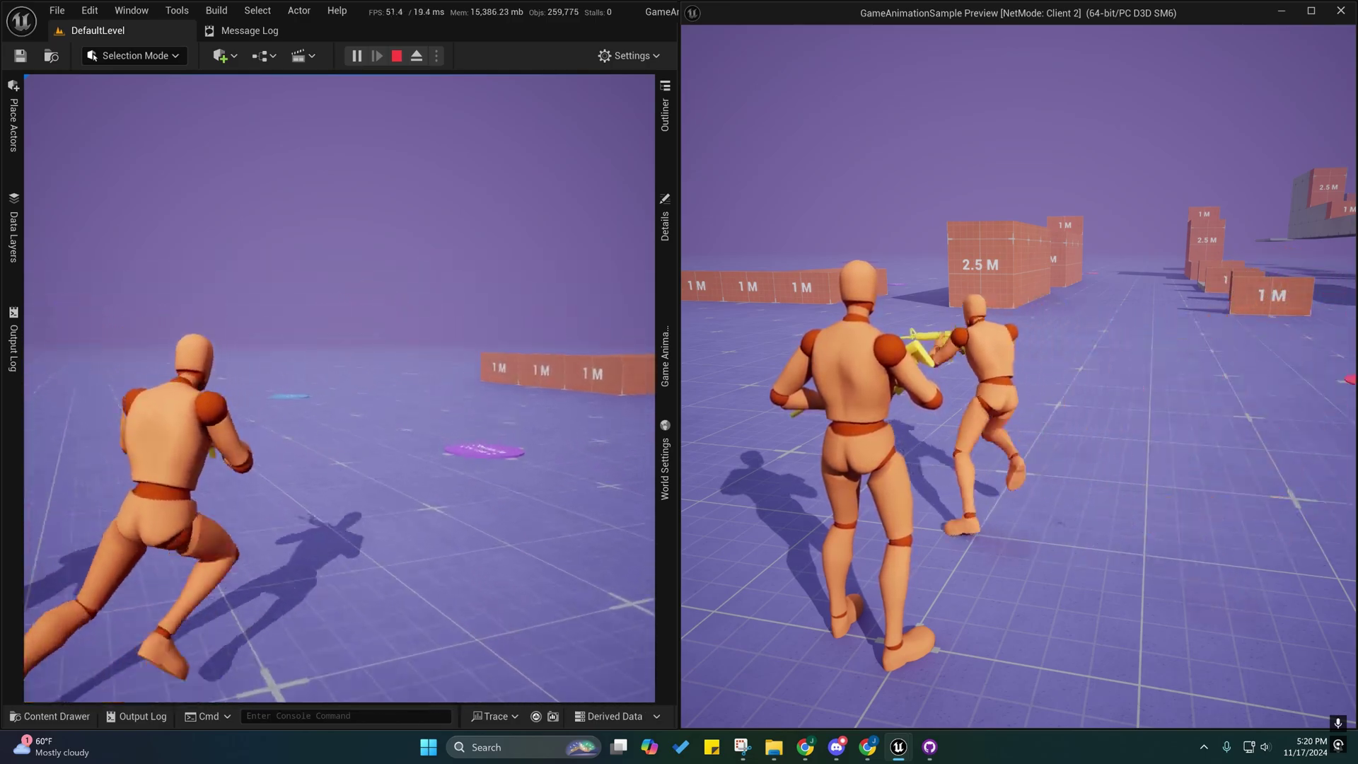
{"action": "key", "text": "w"}
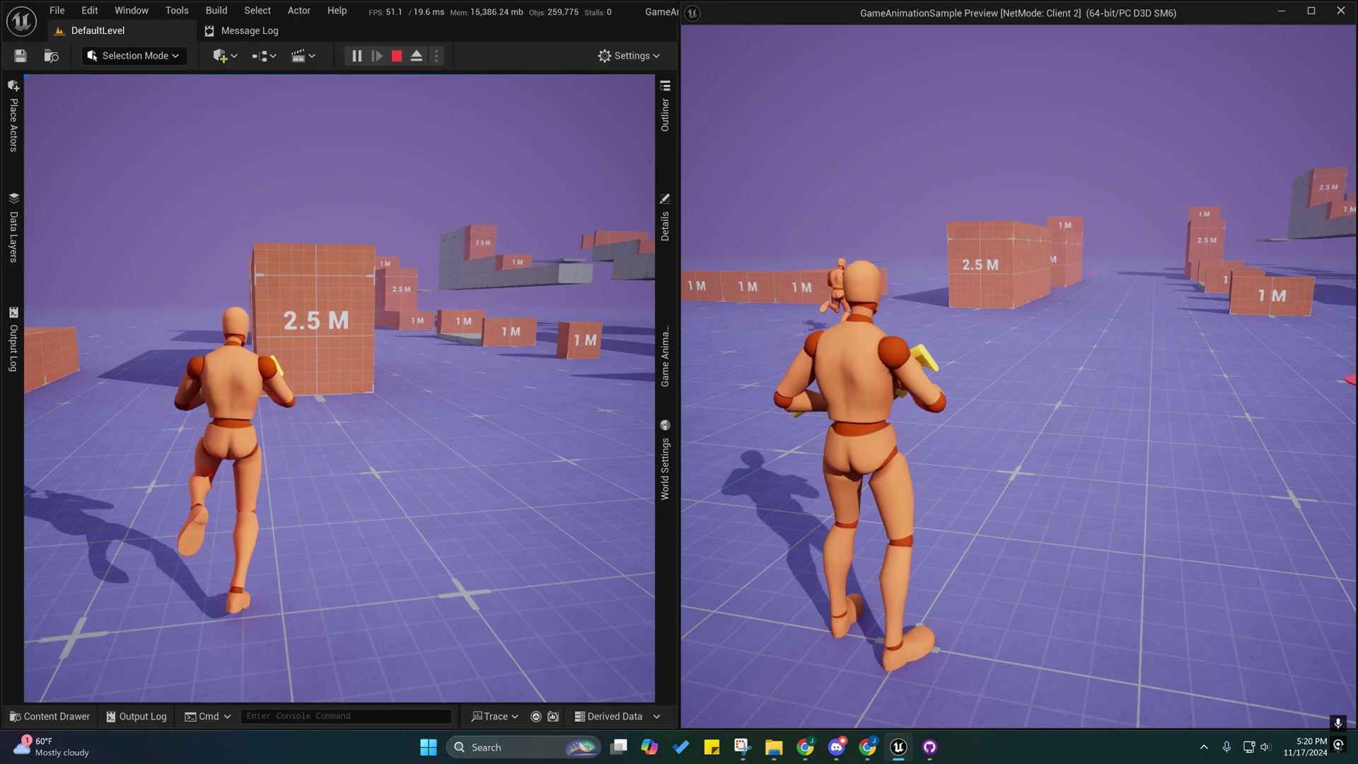
{"action": "key", "text": "space"}
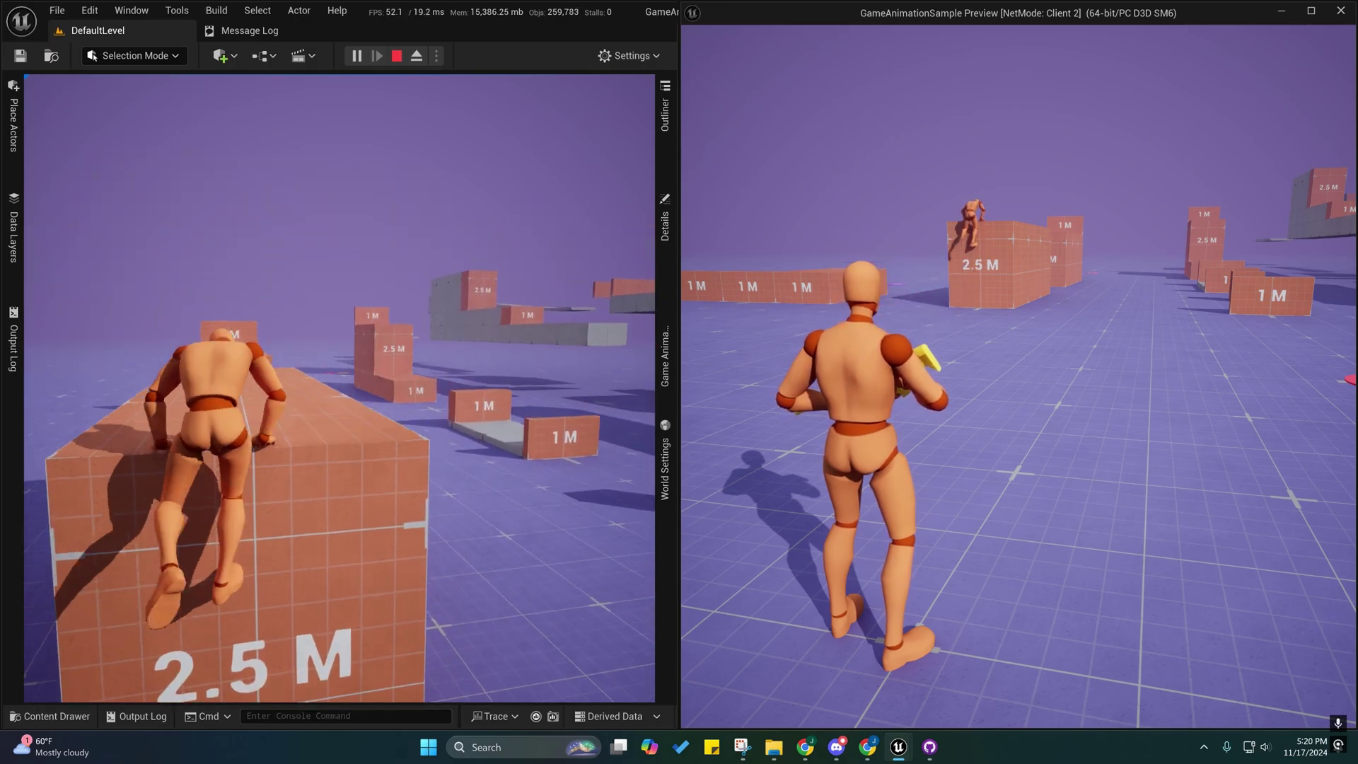
{"action": "key", "text": "w"}
{"action": "key", "text": "space"}
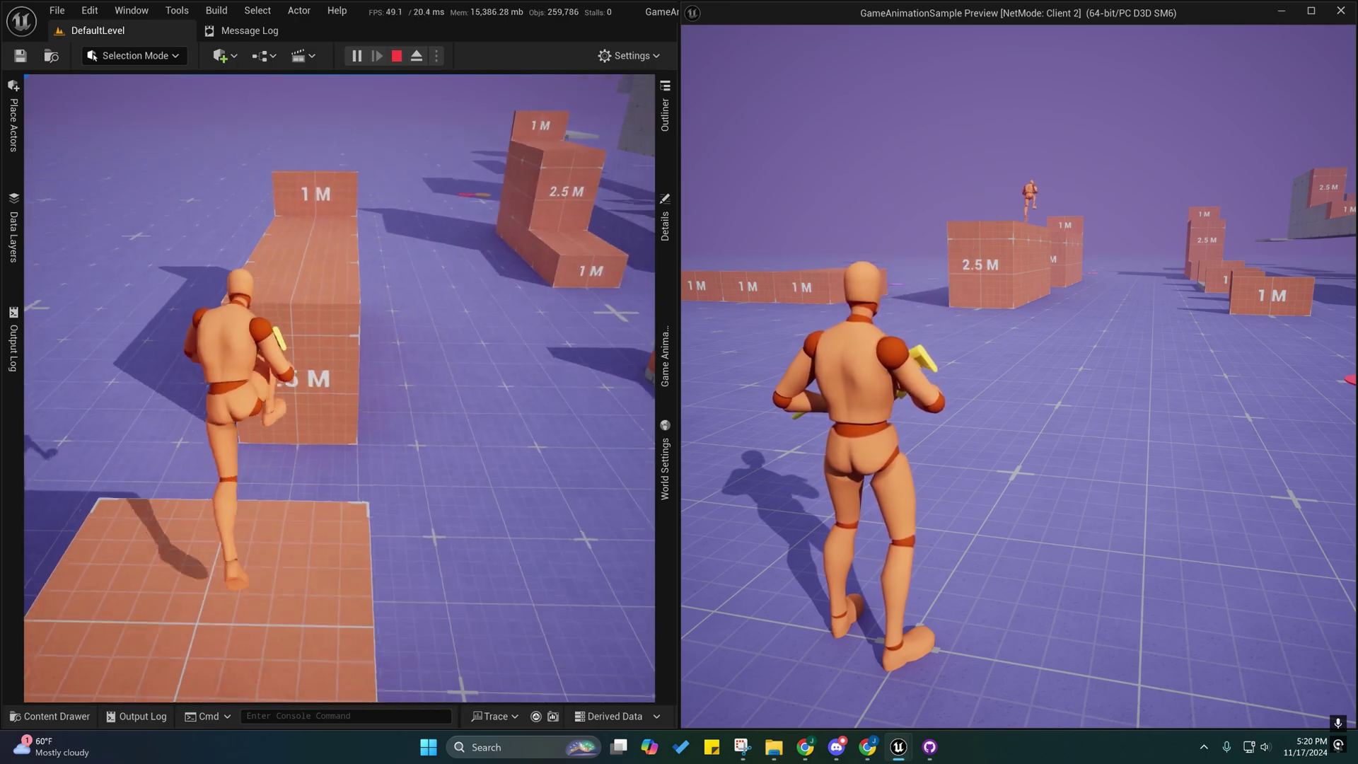
{"action": "key", "text": "w"}
{"action": "key", "text": "space"}
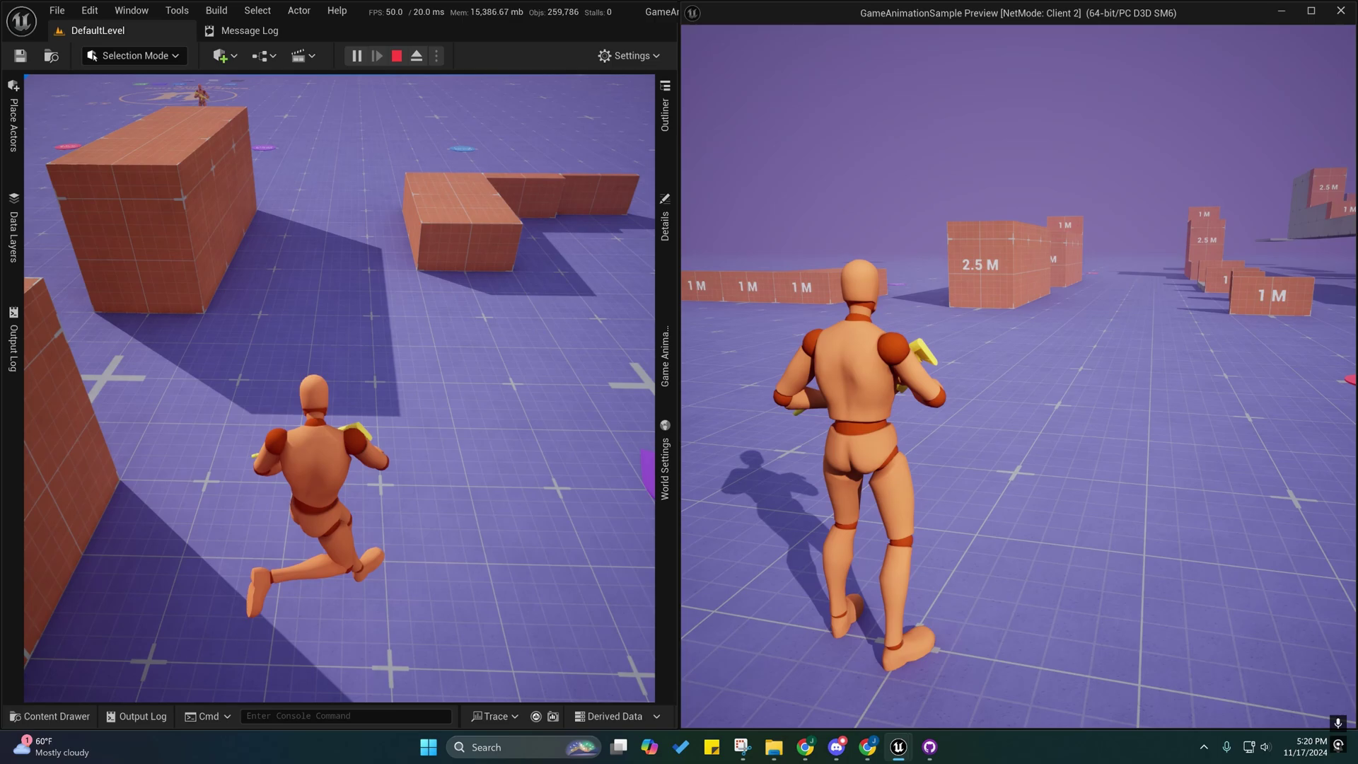
- Mantle the low block beside the 1 M walls and run back toward the other client's character
{"action": "key", "text": "w"}
{"action": "key", "text": "w"}
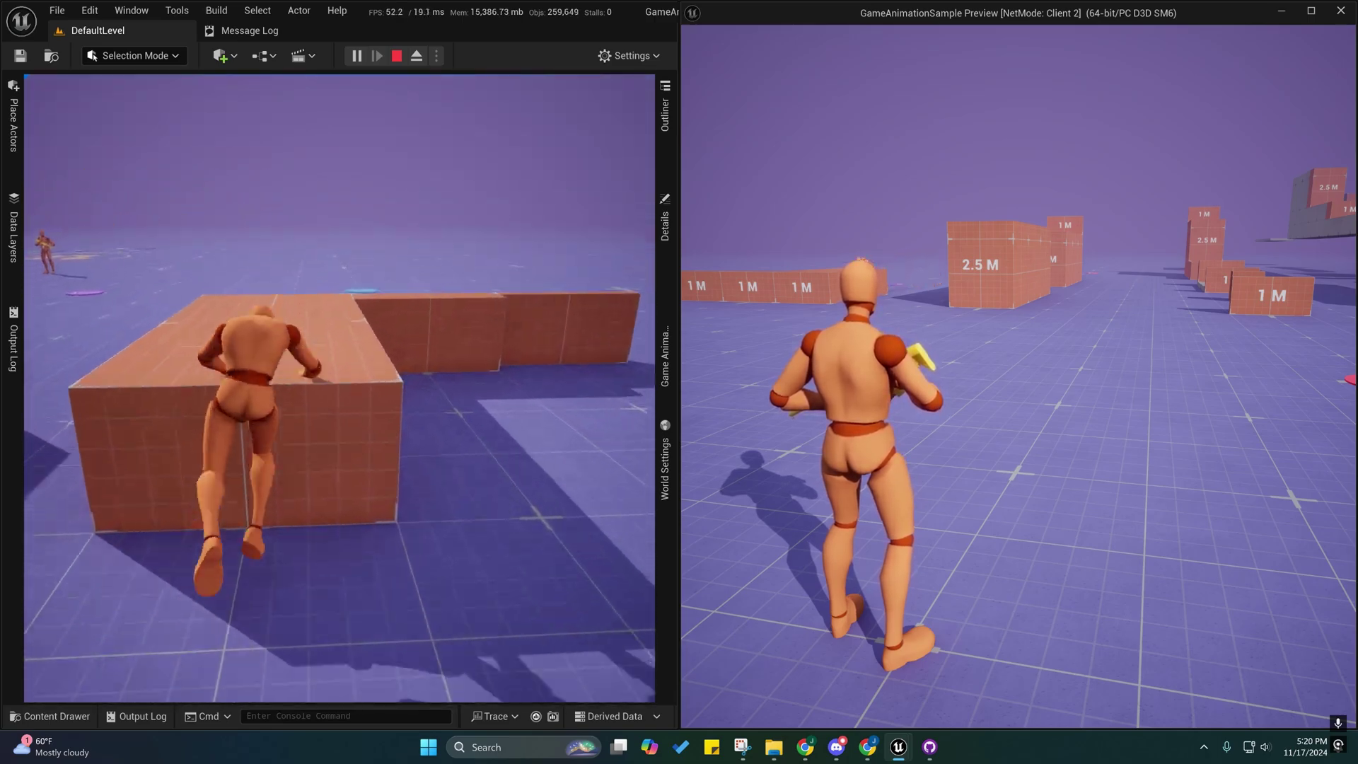
{"action": "key", "text": "w"}
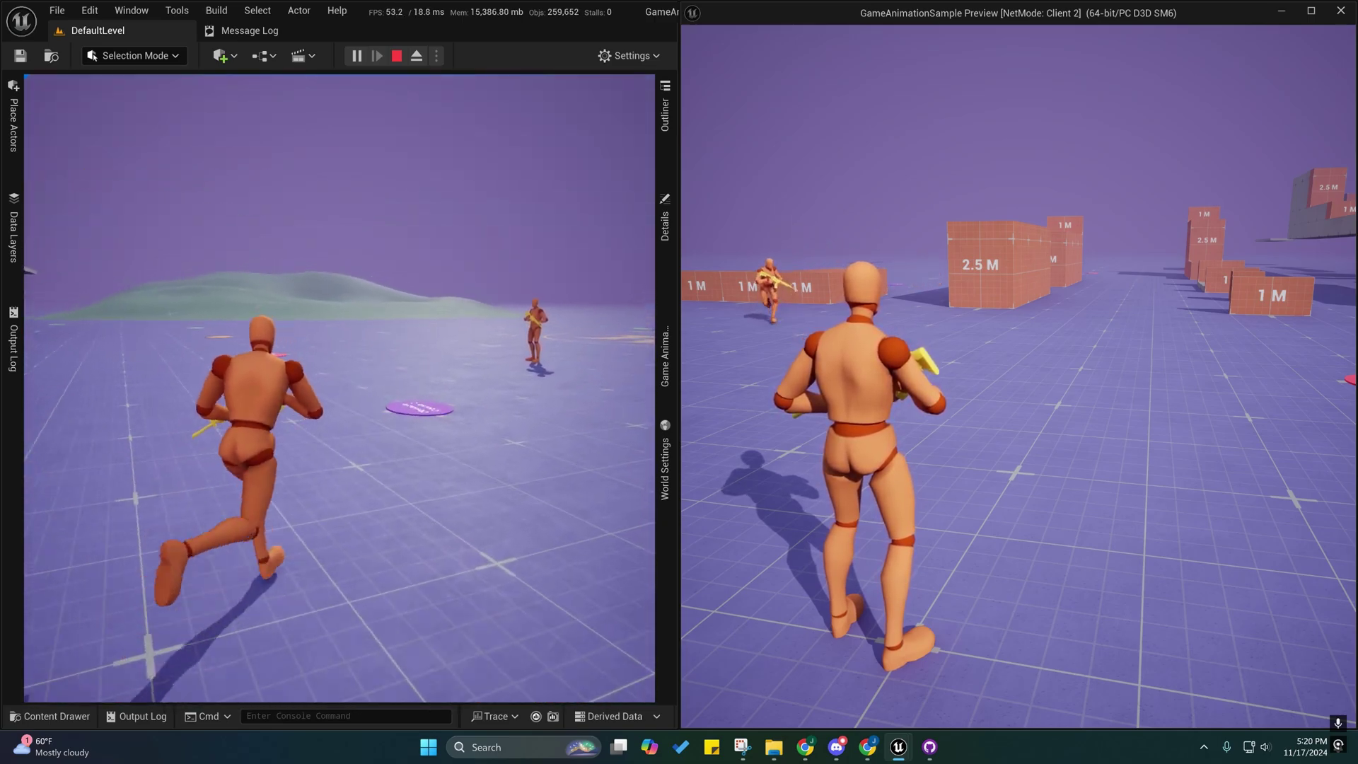
{"action": "key", "text": "w"}
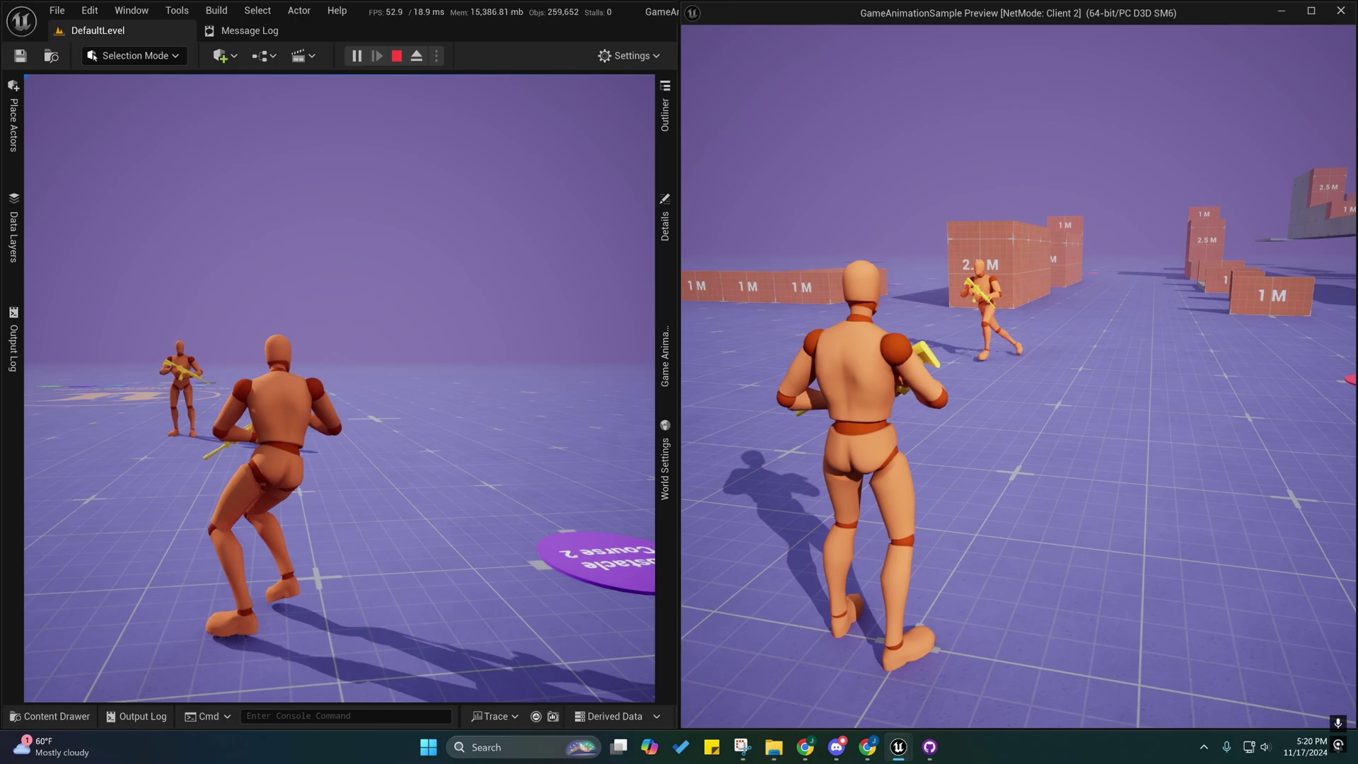
- Test weapon replication by aiming and firing the rifle while strafing near the other character
{"action": "key", "text": "d"}
{"action": "key", "text": "a"}
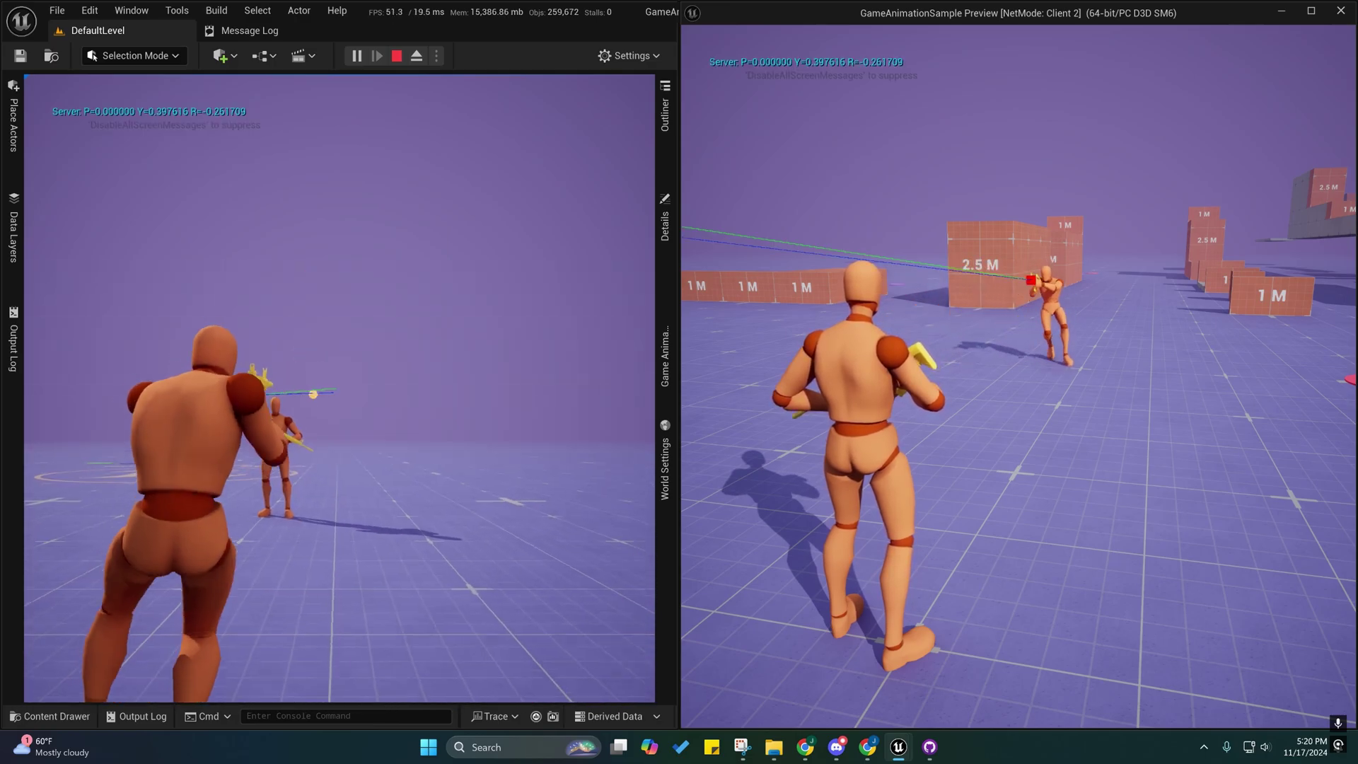
{"action": "key", "text": "d"}
{"action": "key", "text": "a"}
{"action": "key", "text": "a"}
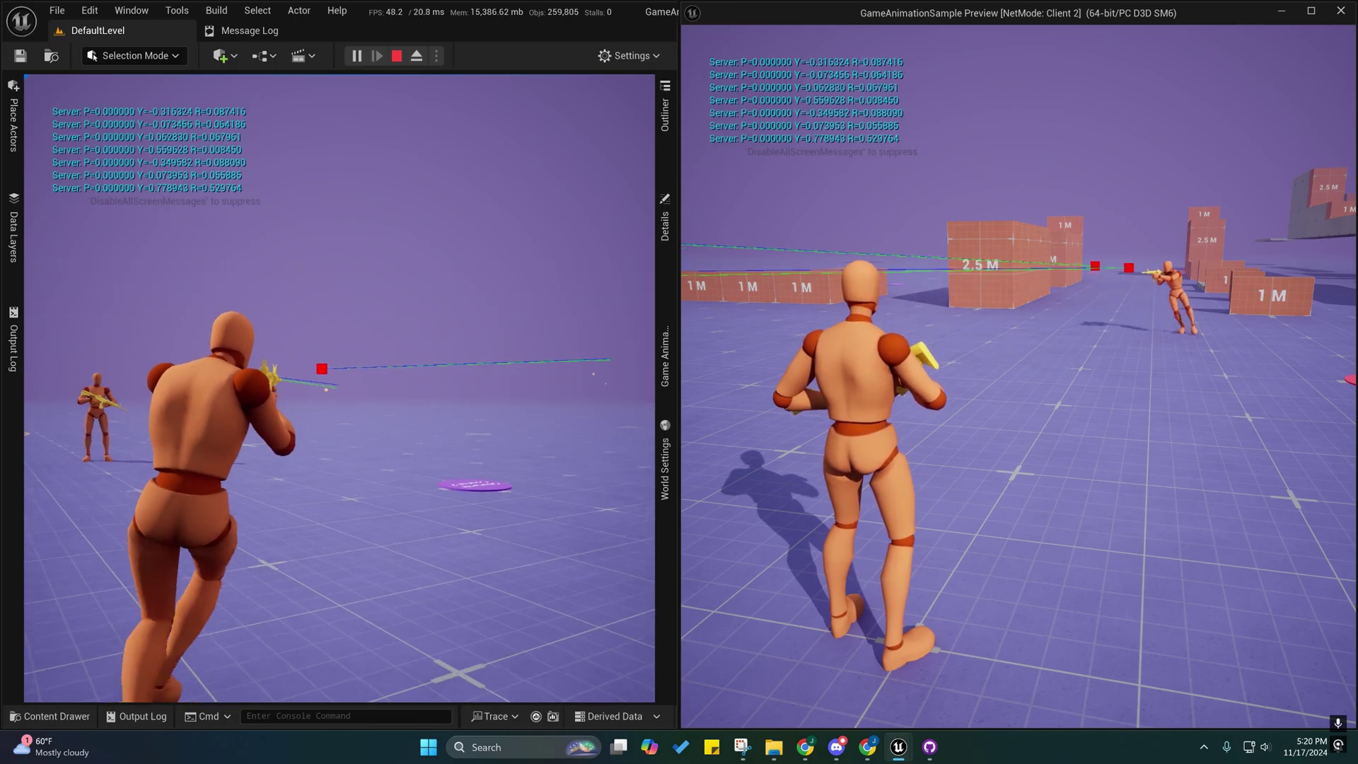
- Run toward the 2.5 M block and fire the rifle while strafing beside it
{"action": "key", "text": "w"}
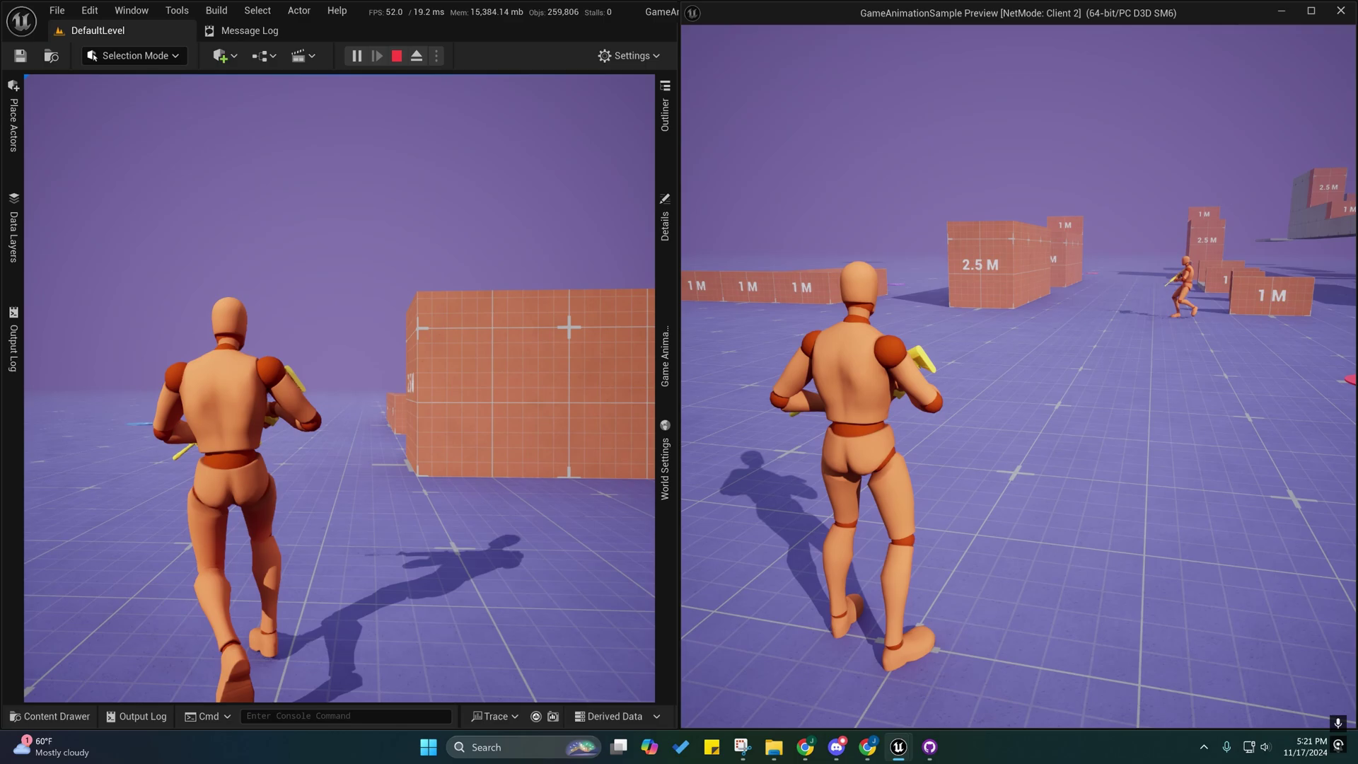
{"action": "key", "text": "d"}
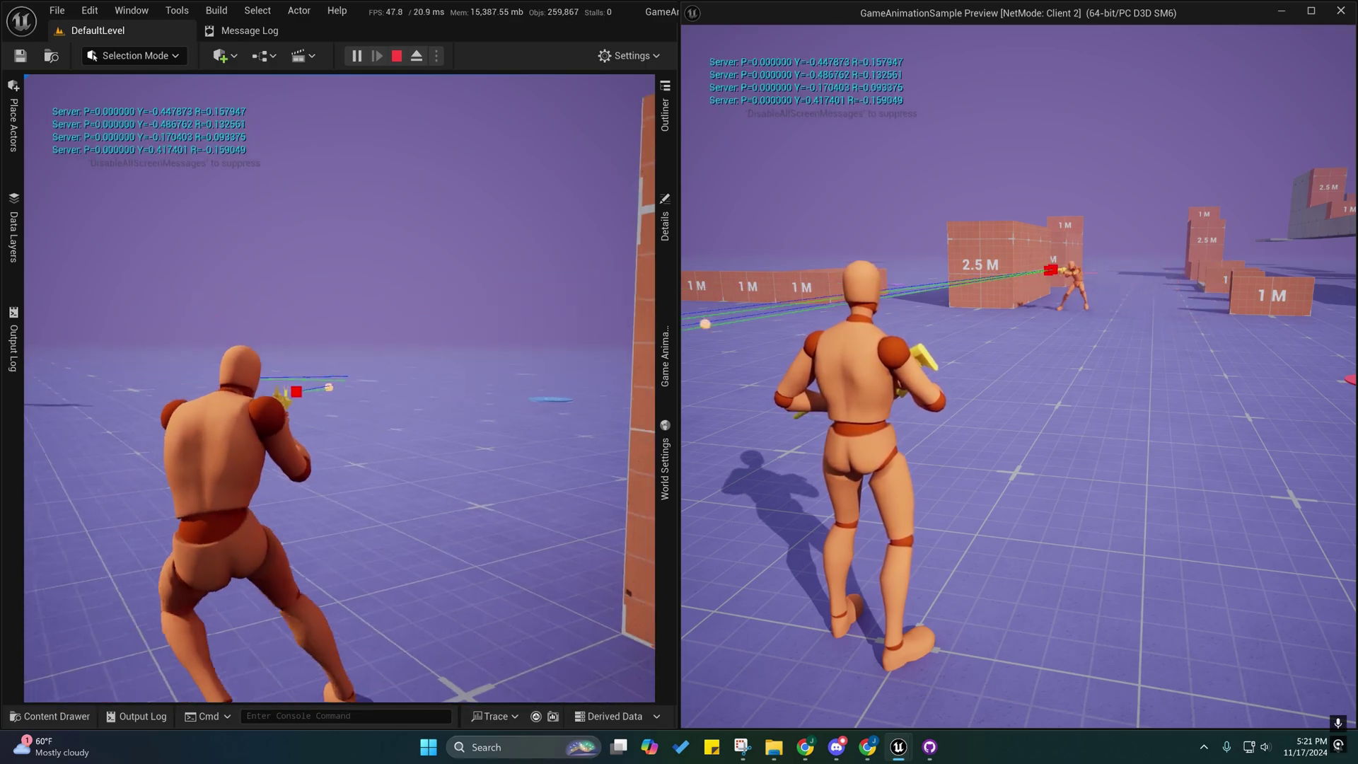
{"action": "key", "text": "a"}
{"action": "key", "text": "w"}
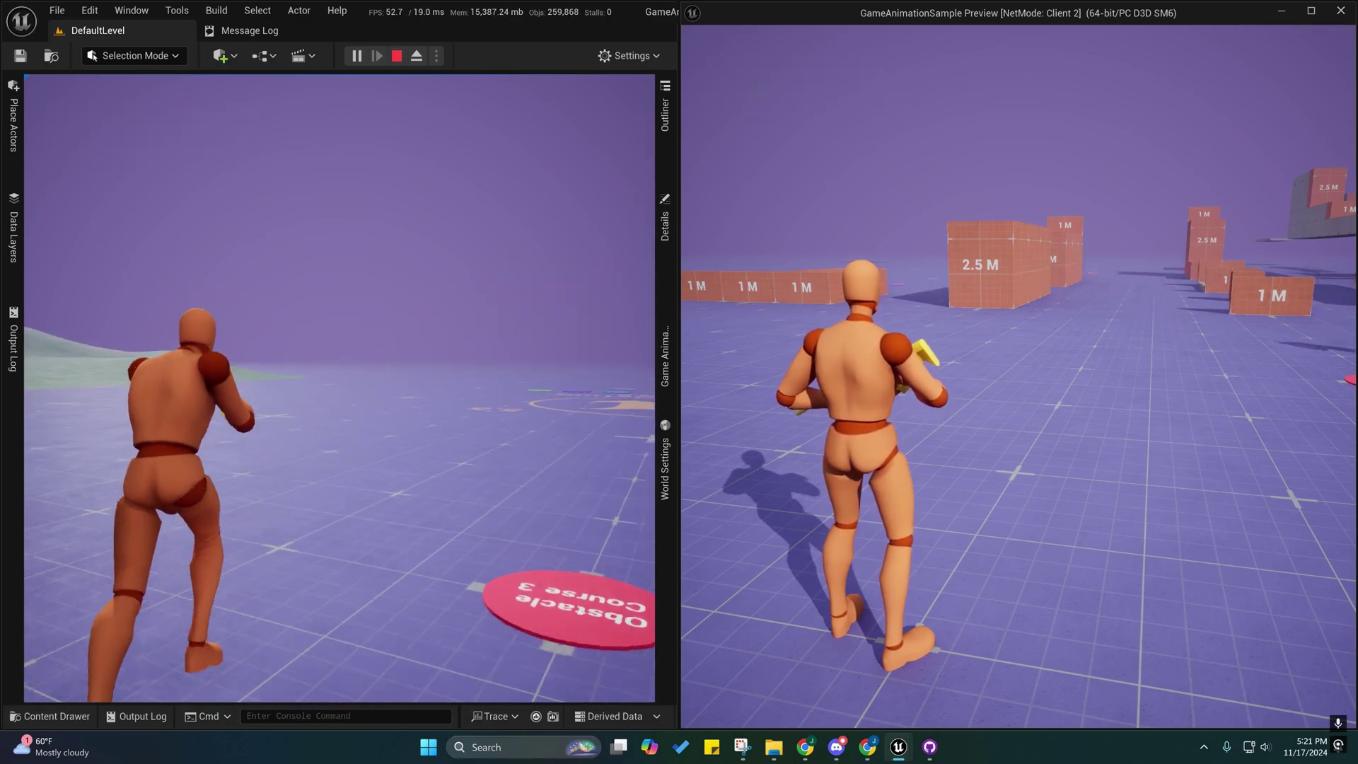
- Circle the 2.5 M block with the rifle aimed, run back to the other client's character and fire while running past
{"action": "key", "text": "w"}
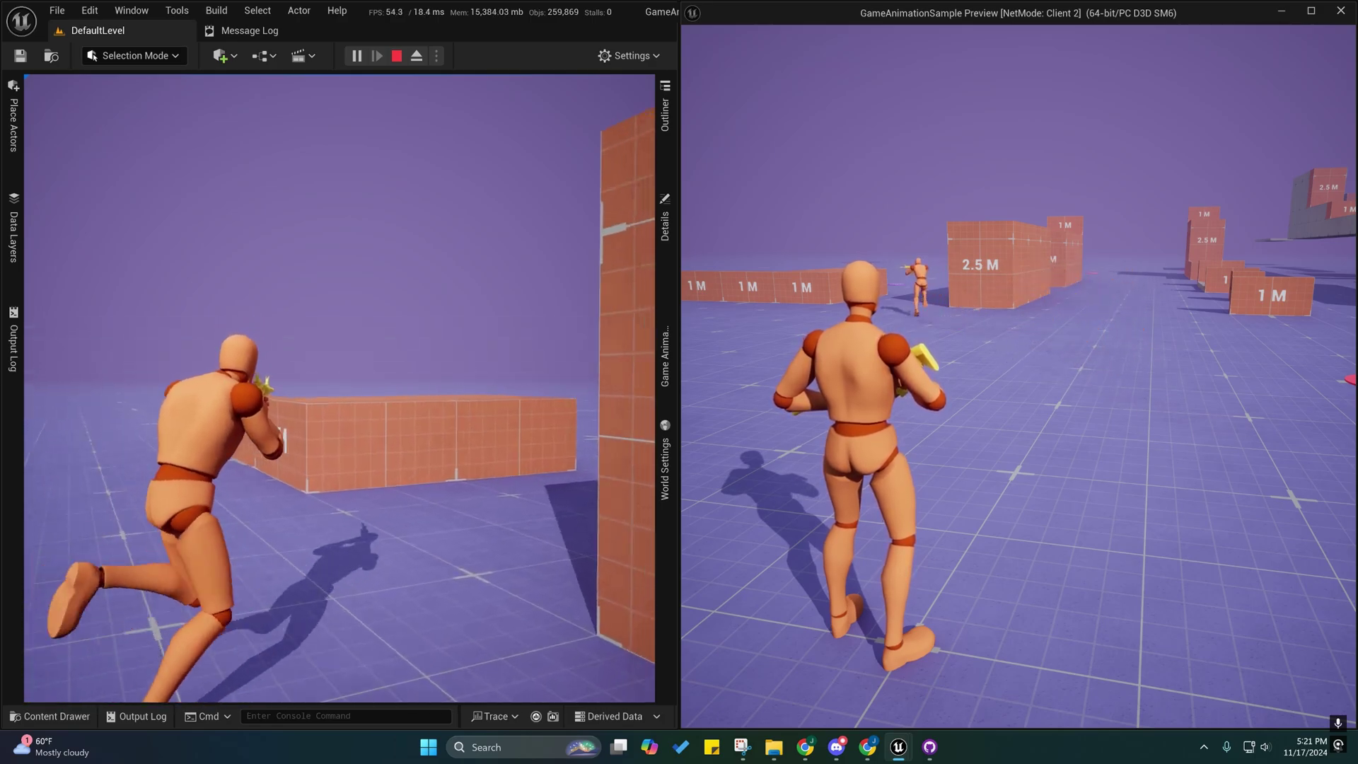
{"action": "key", "text": "w"}
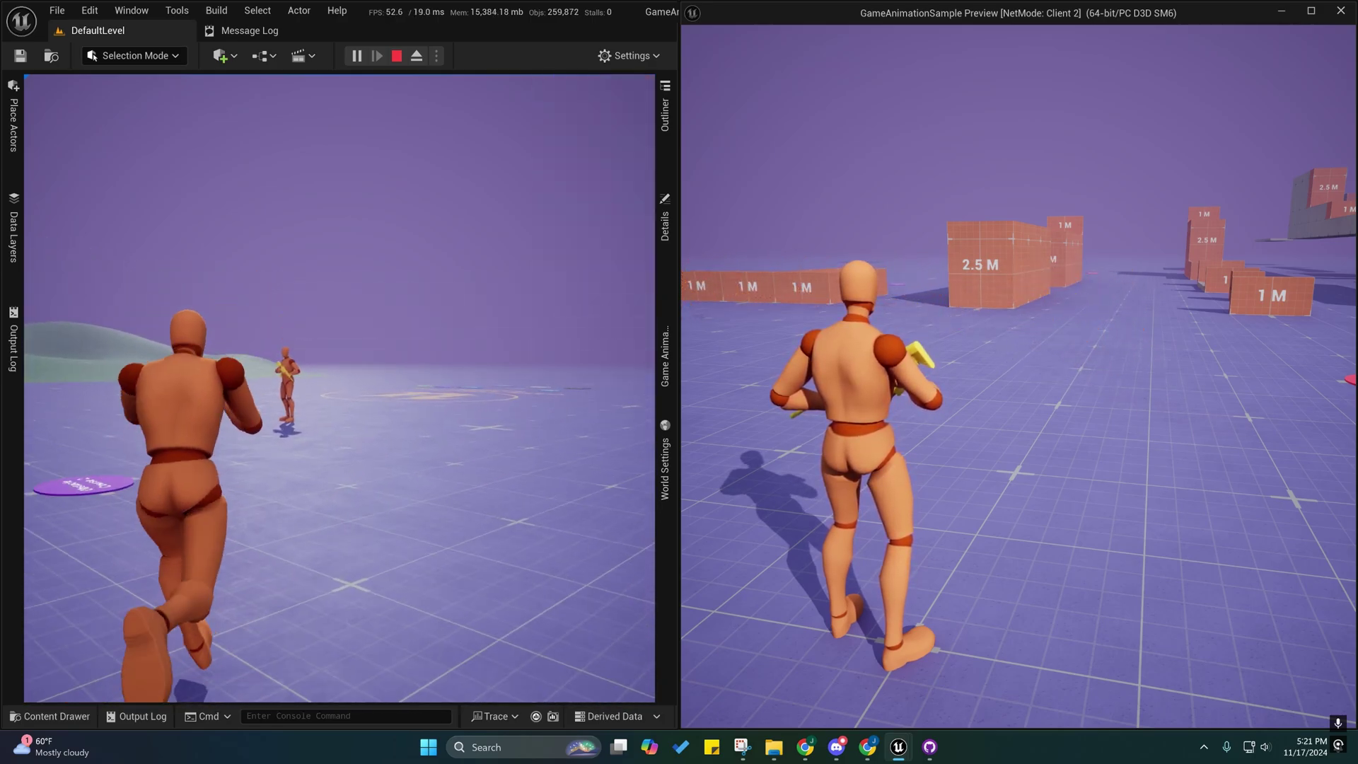
{"action": "key", "text": "w"}
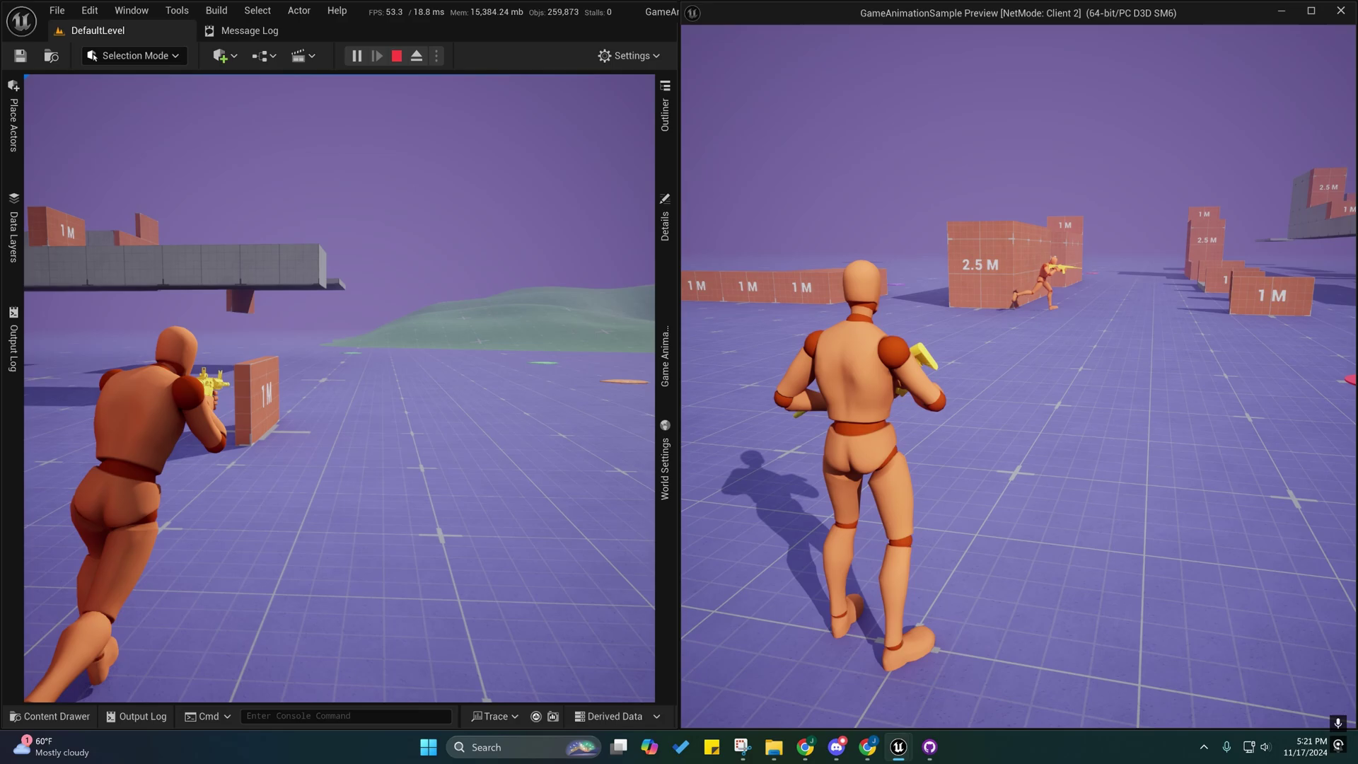
{"action": "key", "text": "w"}
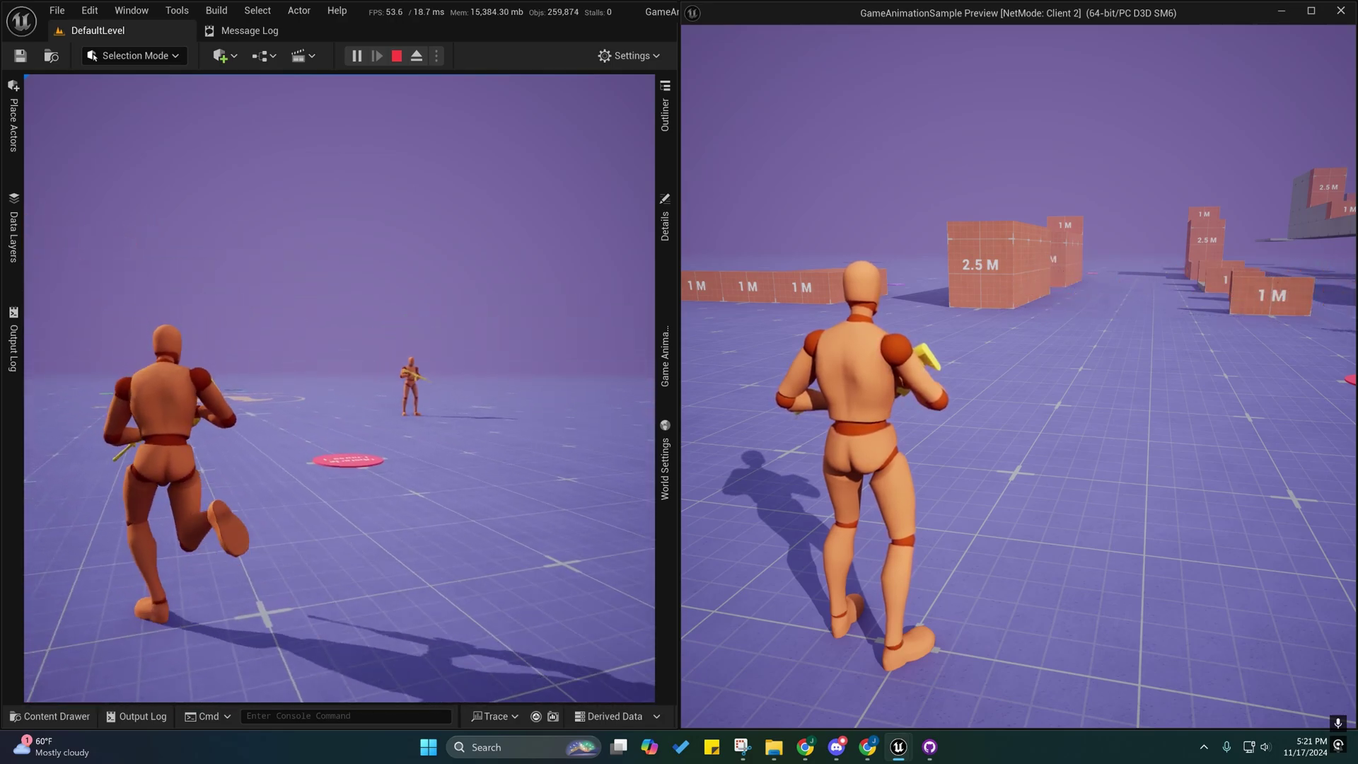
{"action": "key", "text": "w"}
{"action": "key", "text": "w"}
{"action": "left_click", "coordinate": [339, 388]}
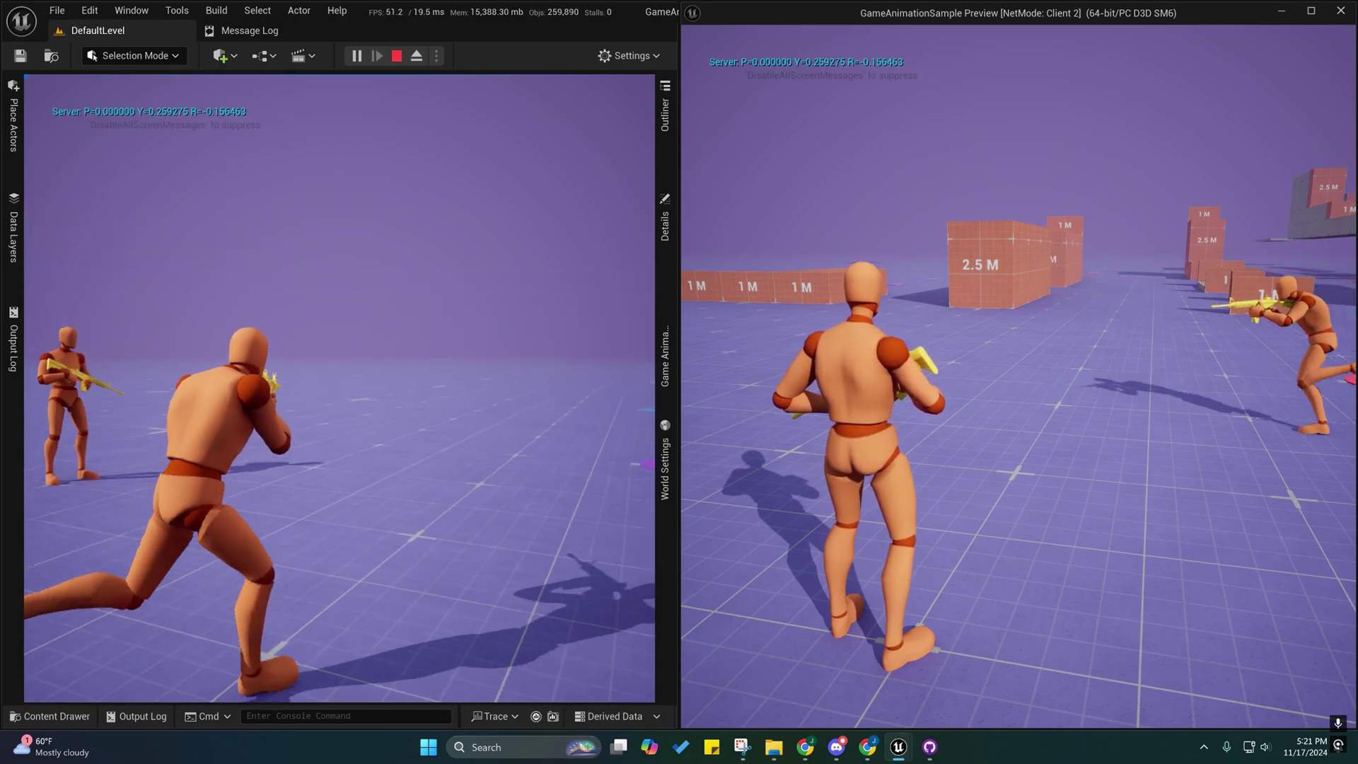
- Run with the rifle aimed to the 1 M walls, return past the other character and fire again
{"action": "key", "text": "w"}
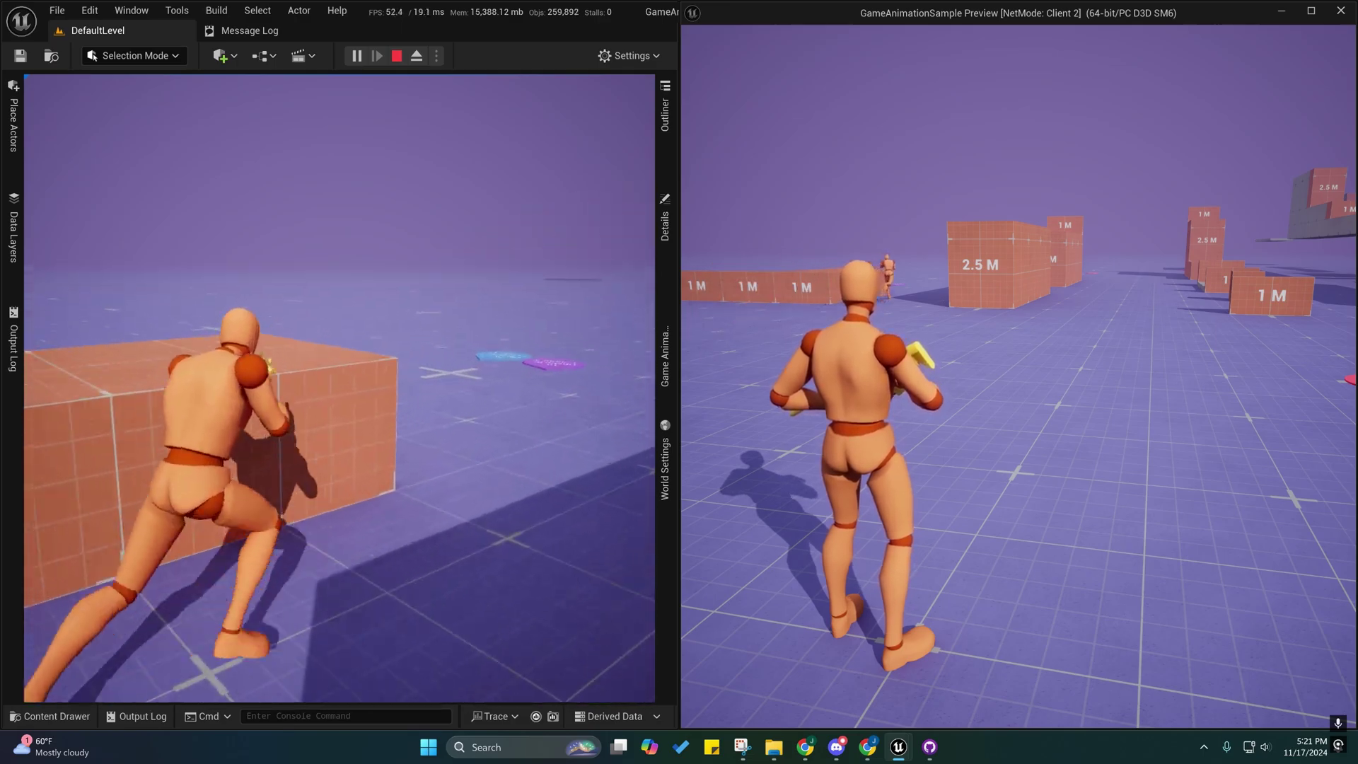
{"action": "key", "text": "w"}
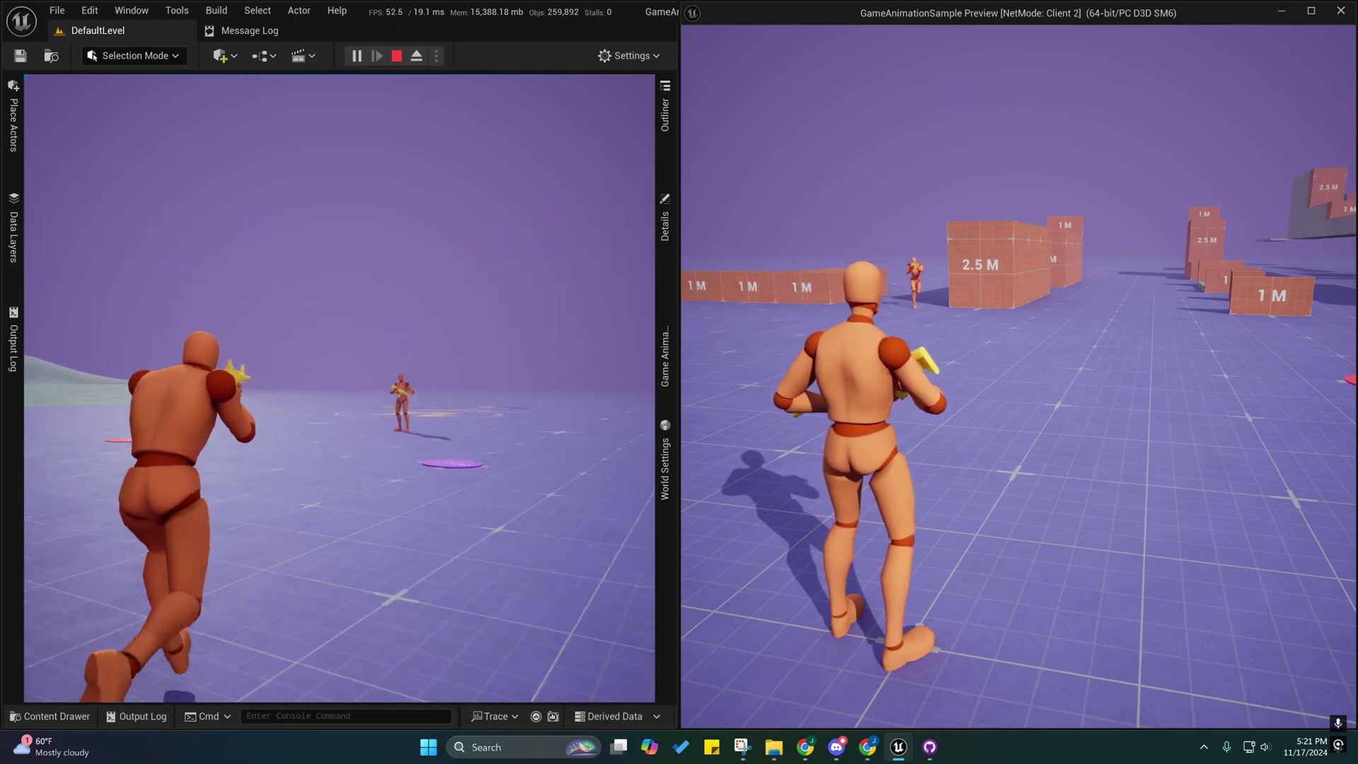
{"action": "left_click", "coordinate": [339, 388]}
{"action": "key", "text": "w"}
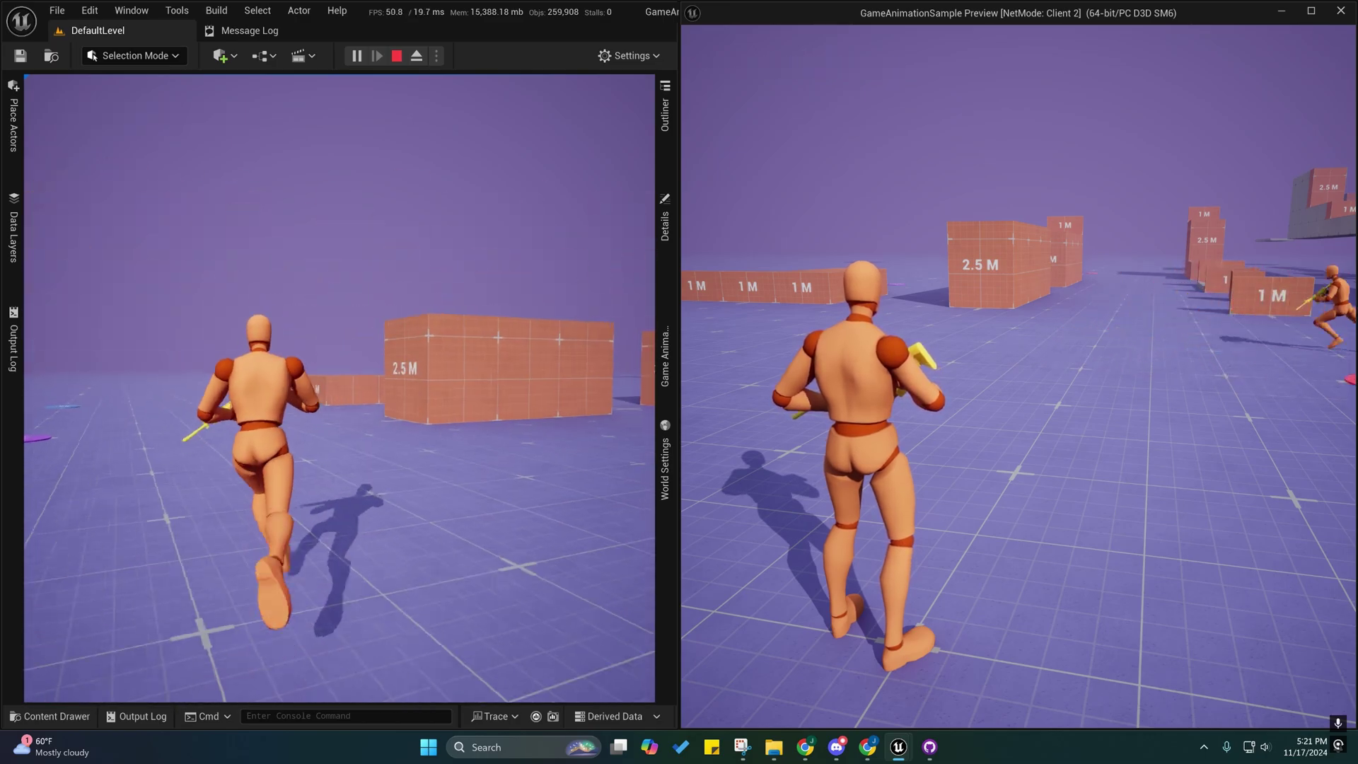
- Climb the 2.5 M block, turn around on top and drop down toward the other character
{"action": "key", "text": "space"}
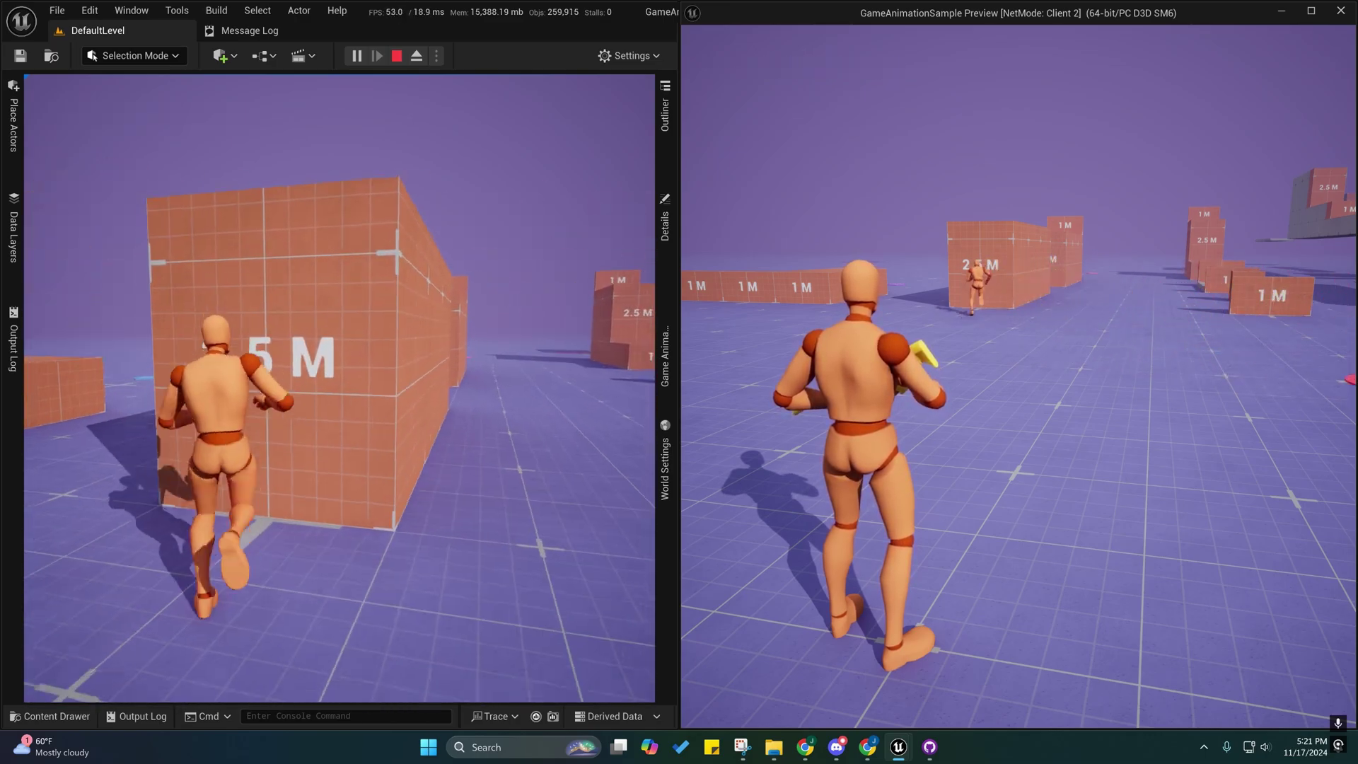
{"action": "key", "text": "w"}
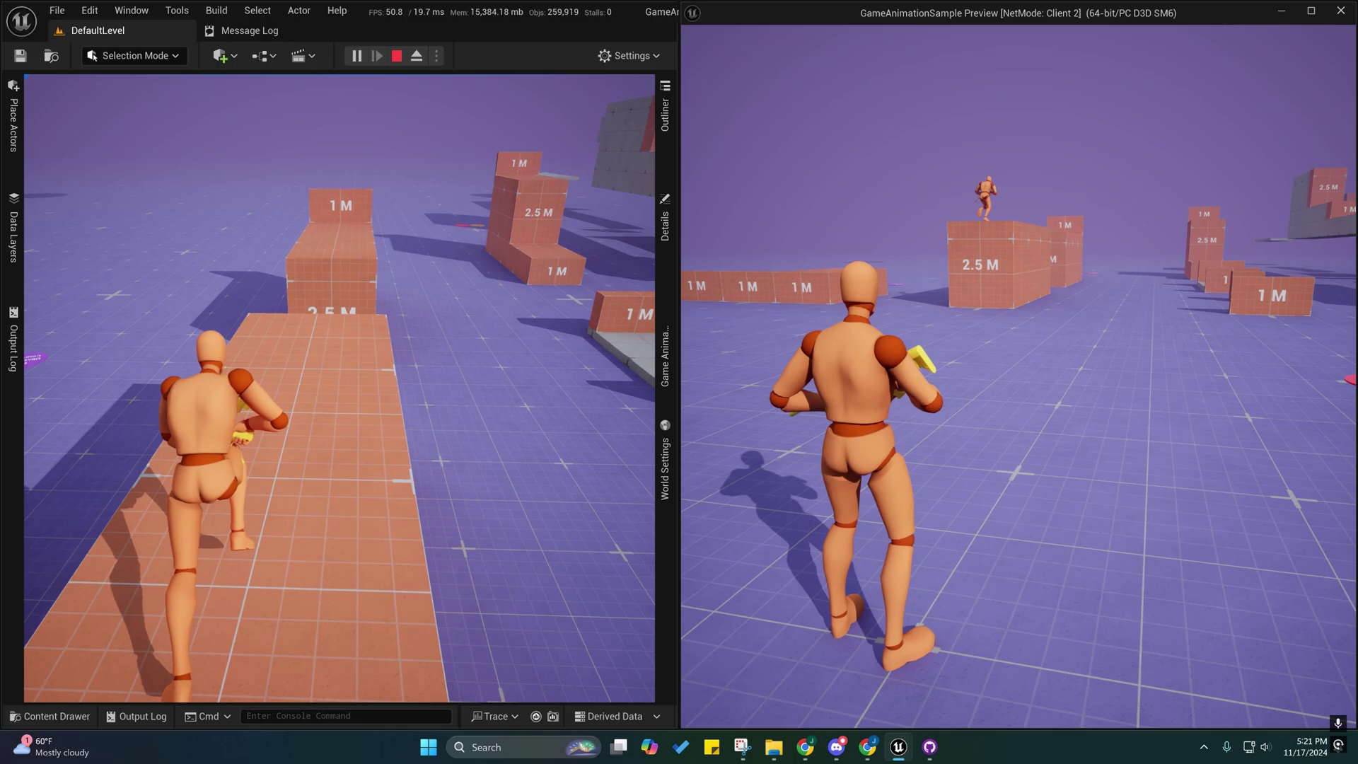
{"action": "key", "text": "w"}
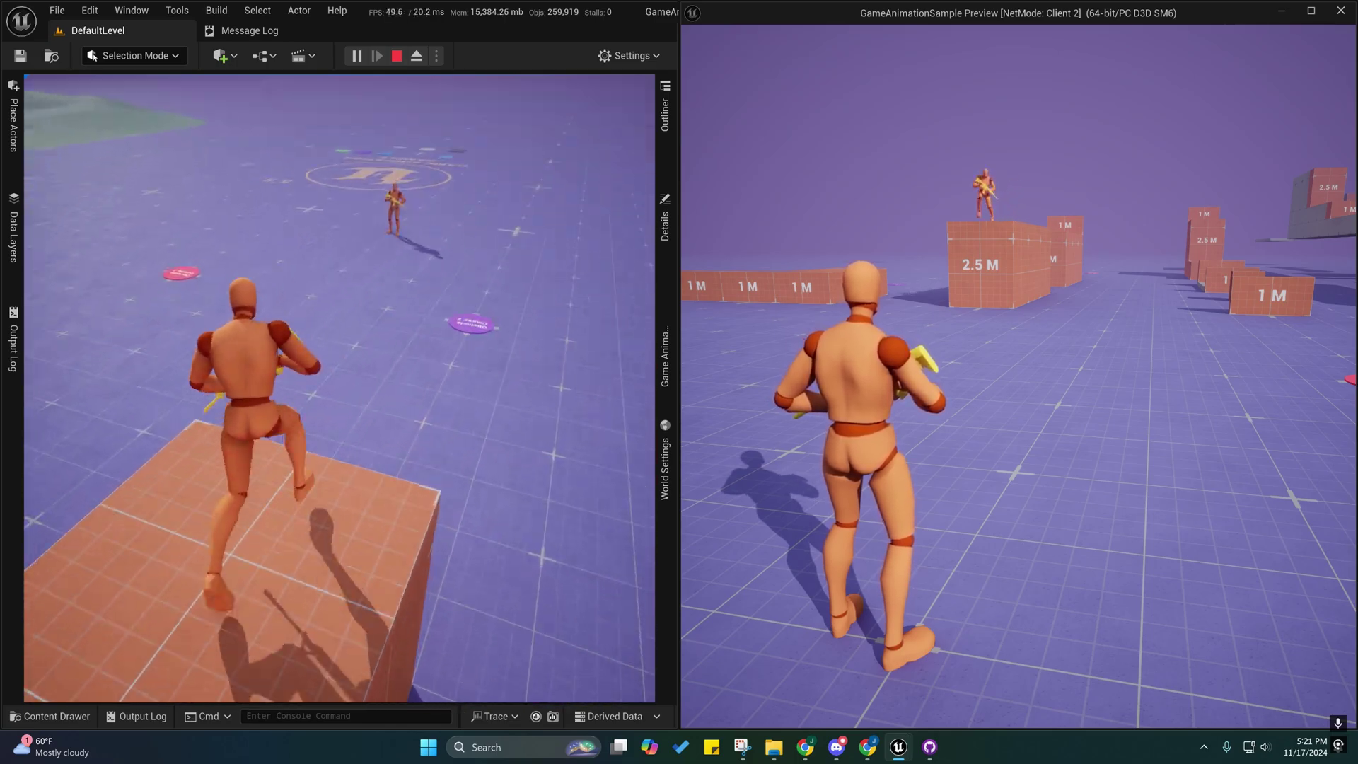
{"action": "key", "text": "w"}
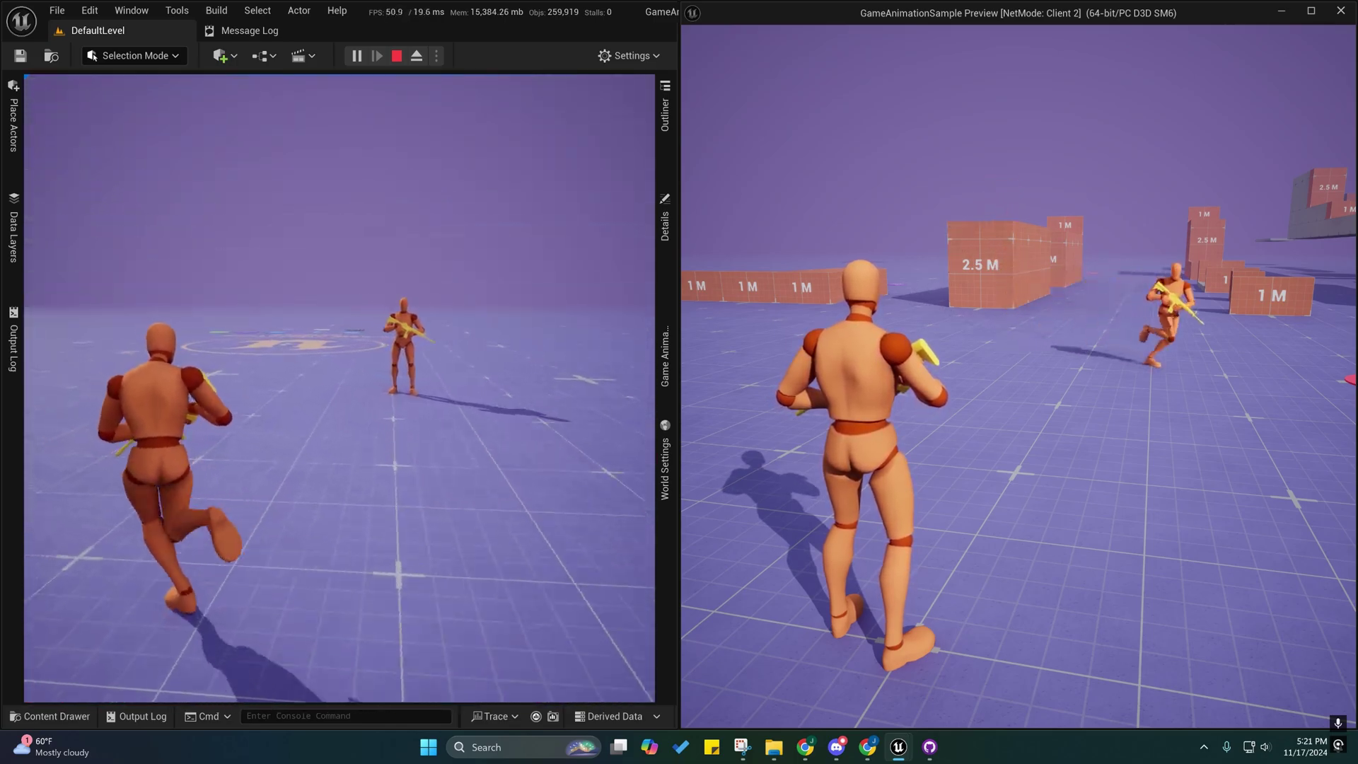
- Test direction changes by running and strafing around the Obstacle Course 2 marker in view of the other client
{"action": "key", "text": "w"}
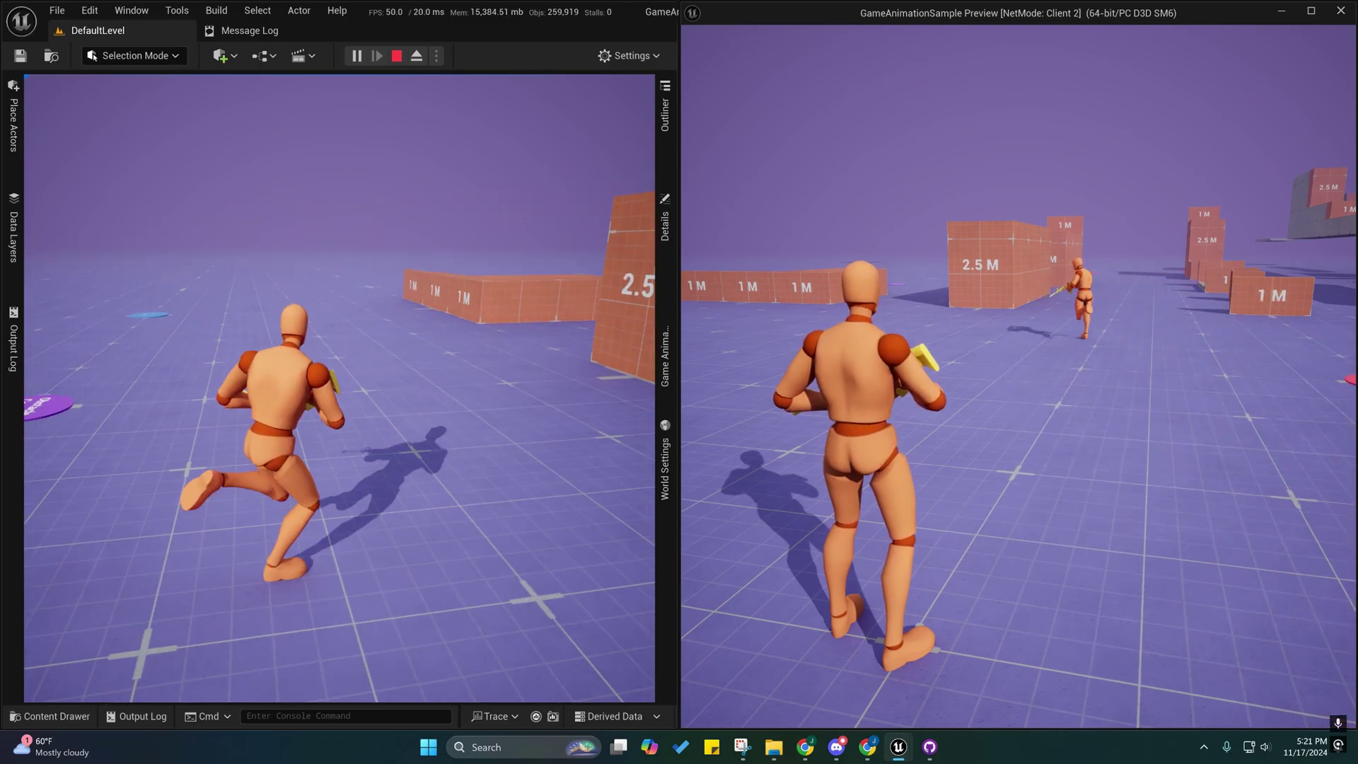
{"action": "key", "text": "w"}
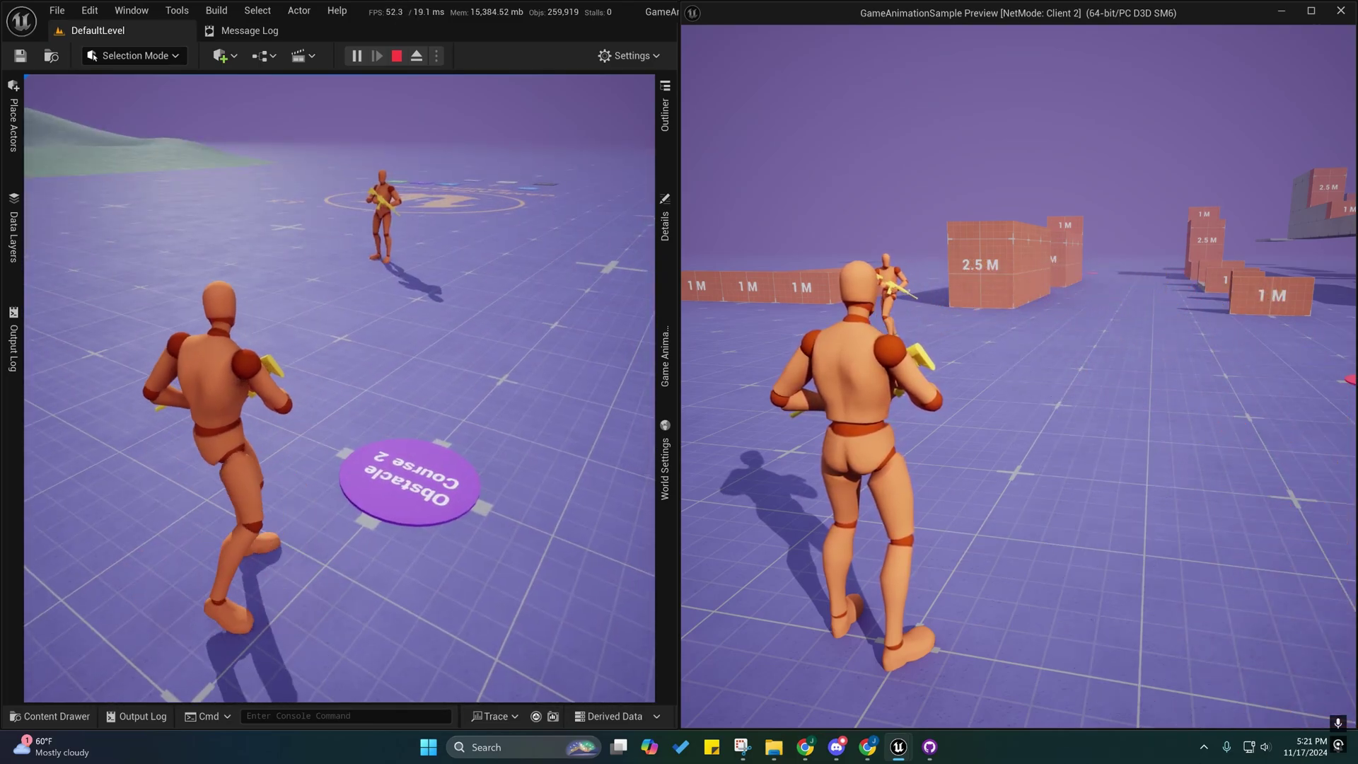
{"action": "key", "text": "w"}
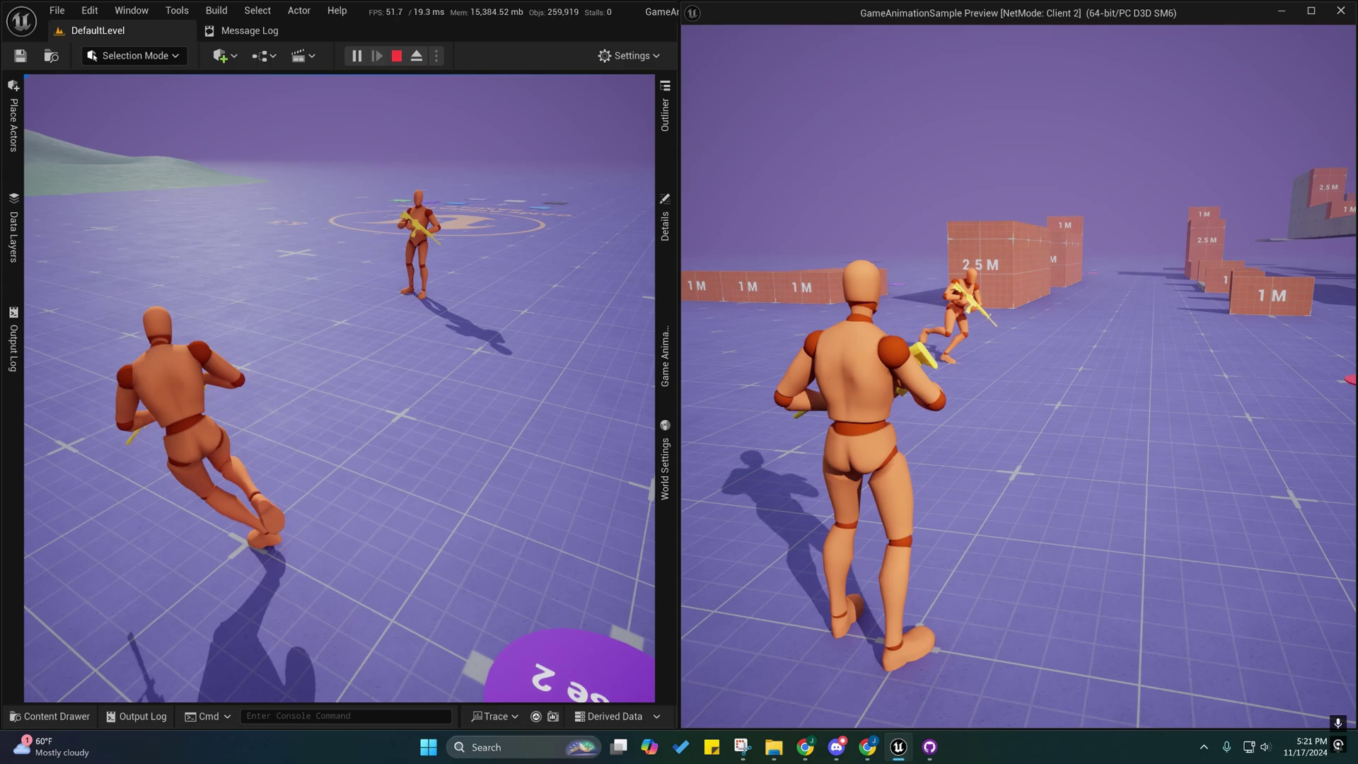
{"action": "key", "text": "a"}
{"action": "key", "text": "d"}
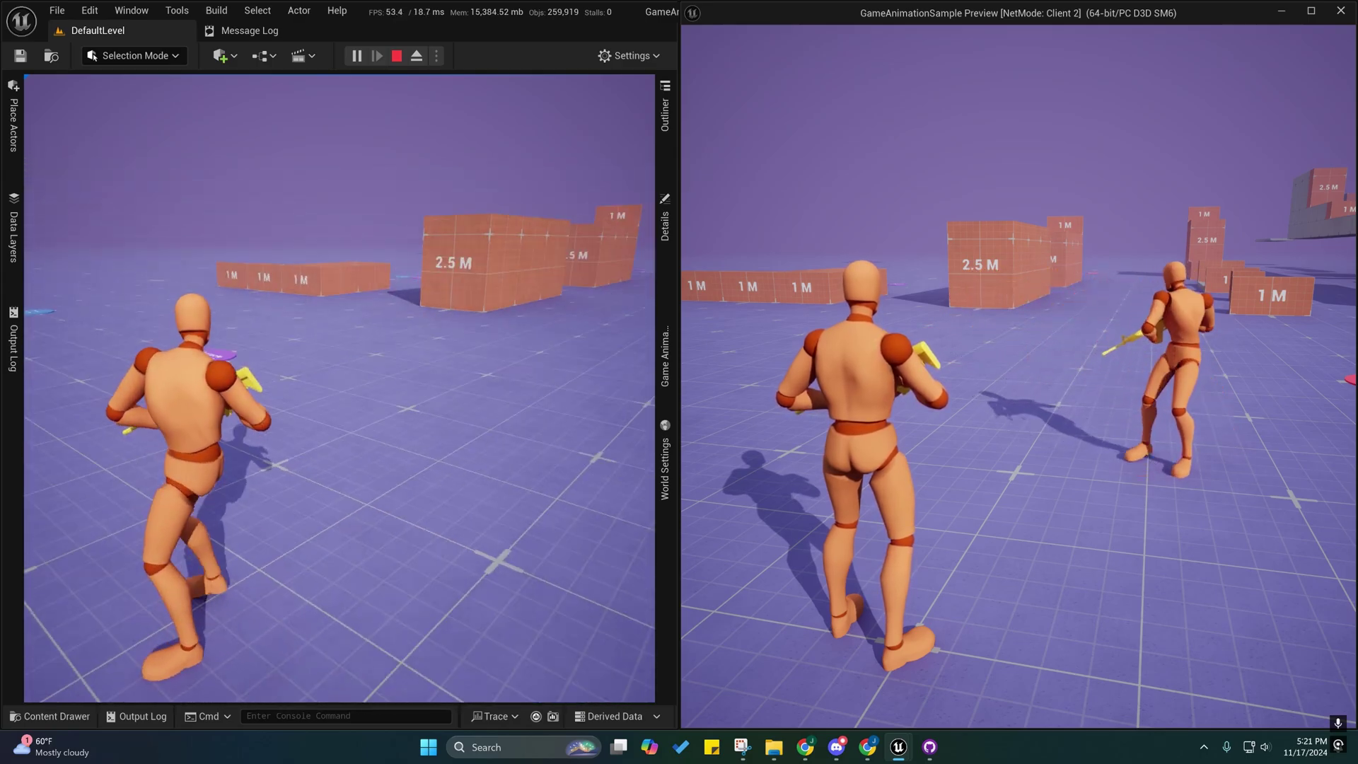
- Climb the 2.5 M block again, run along its top, jump off and sprint in front of the other character
{"action": "key", "text": "w"}
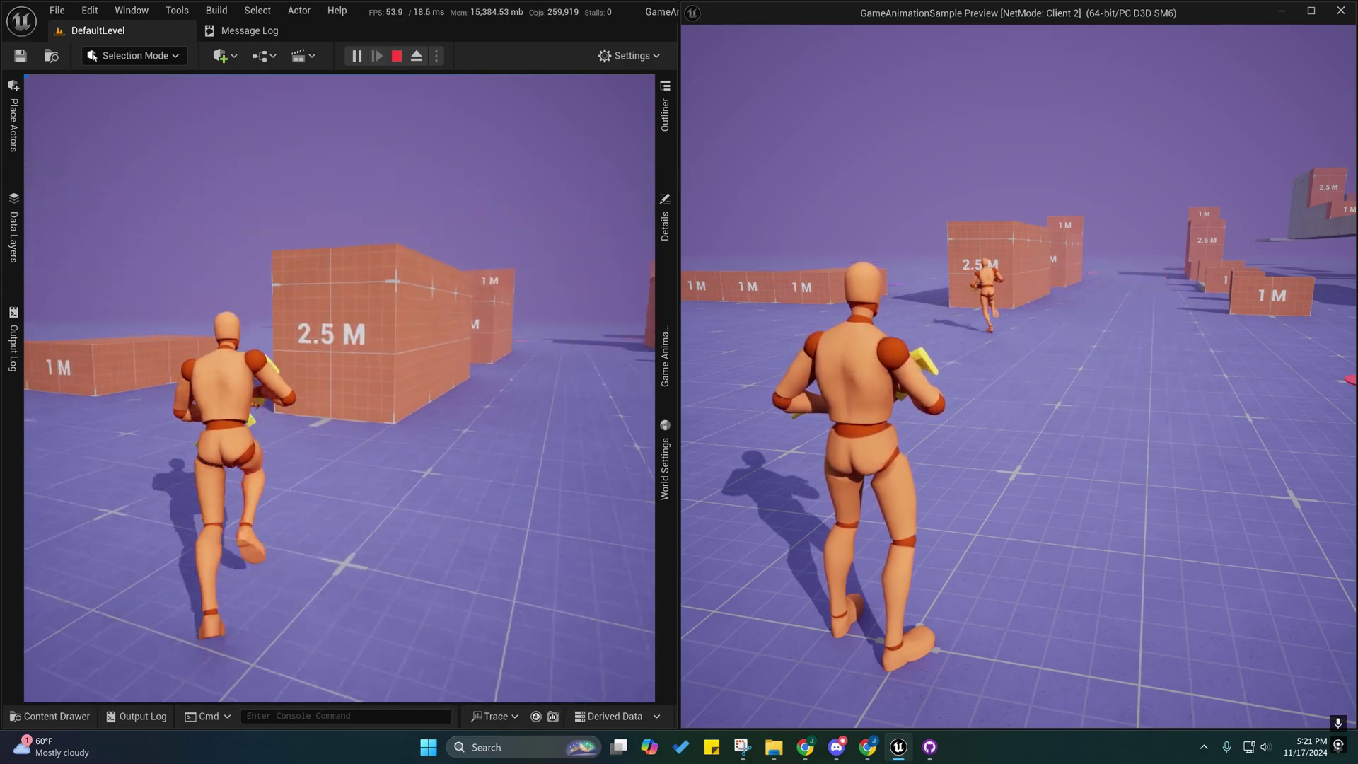
{"action": "key", "text": "space"}
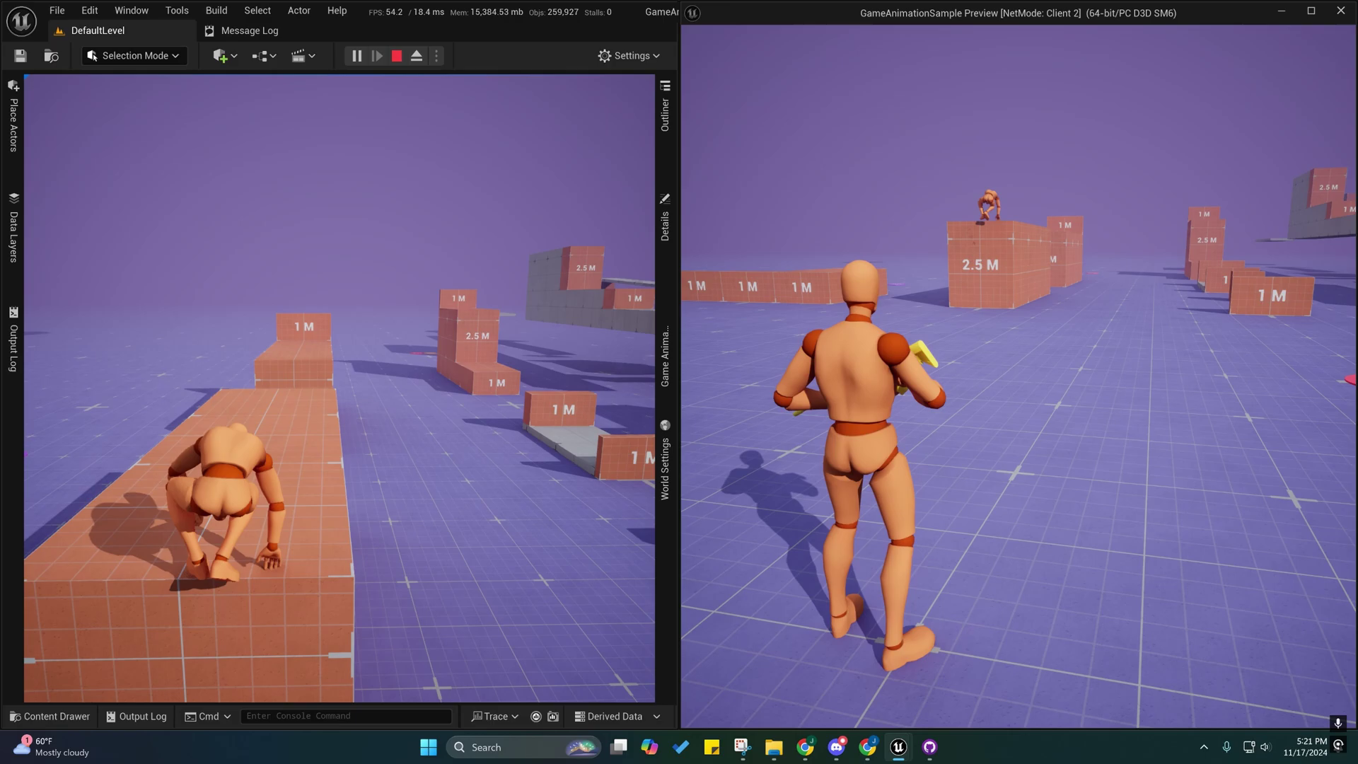
{"action": "key", "text": "w"}
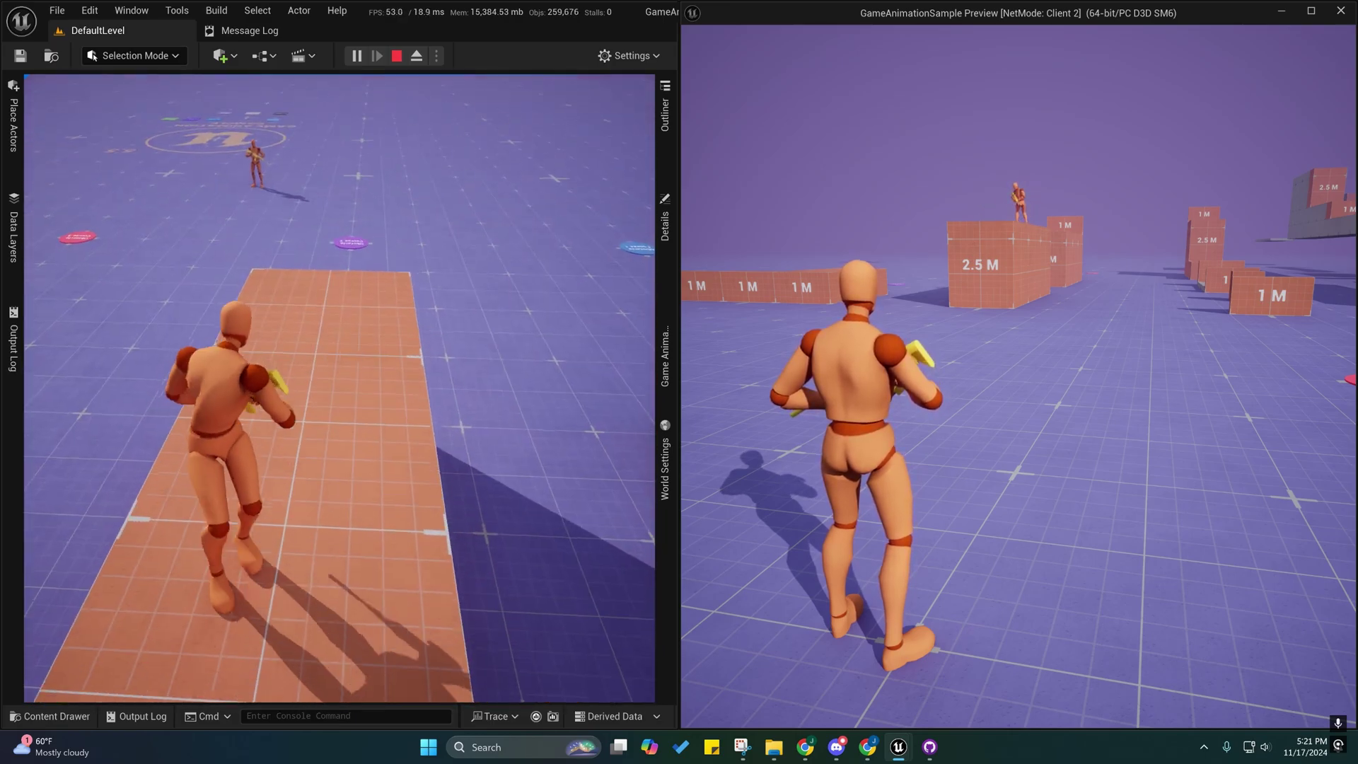
{"action": "key", "text": "w"}
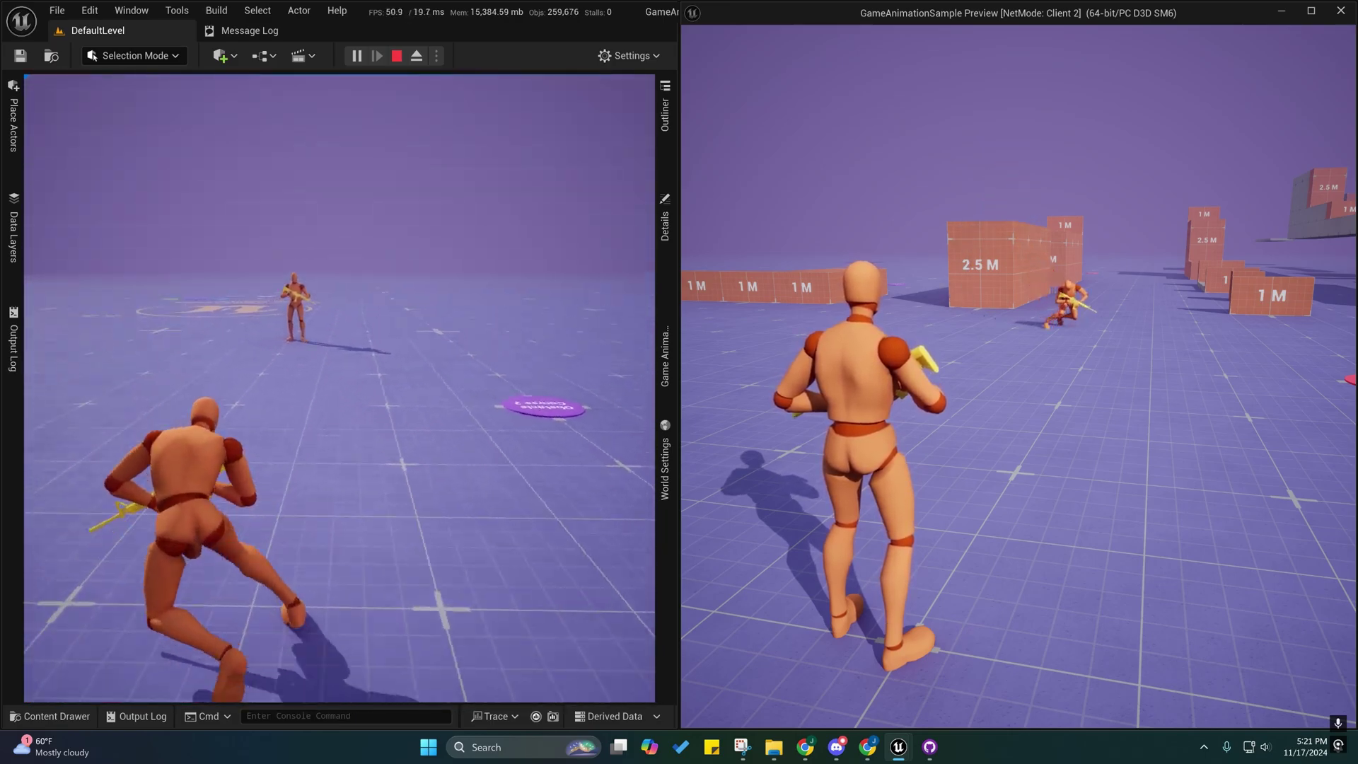
{"action": "key", "text": "w"}
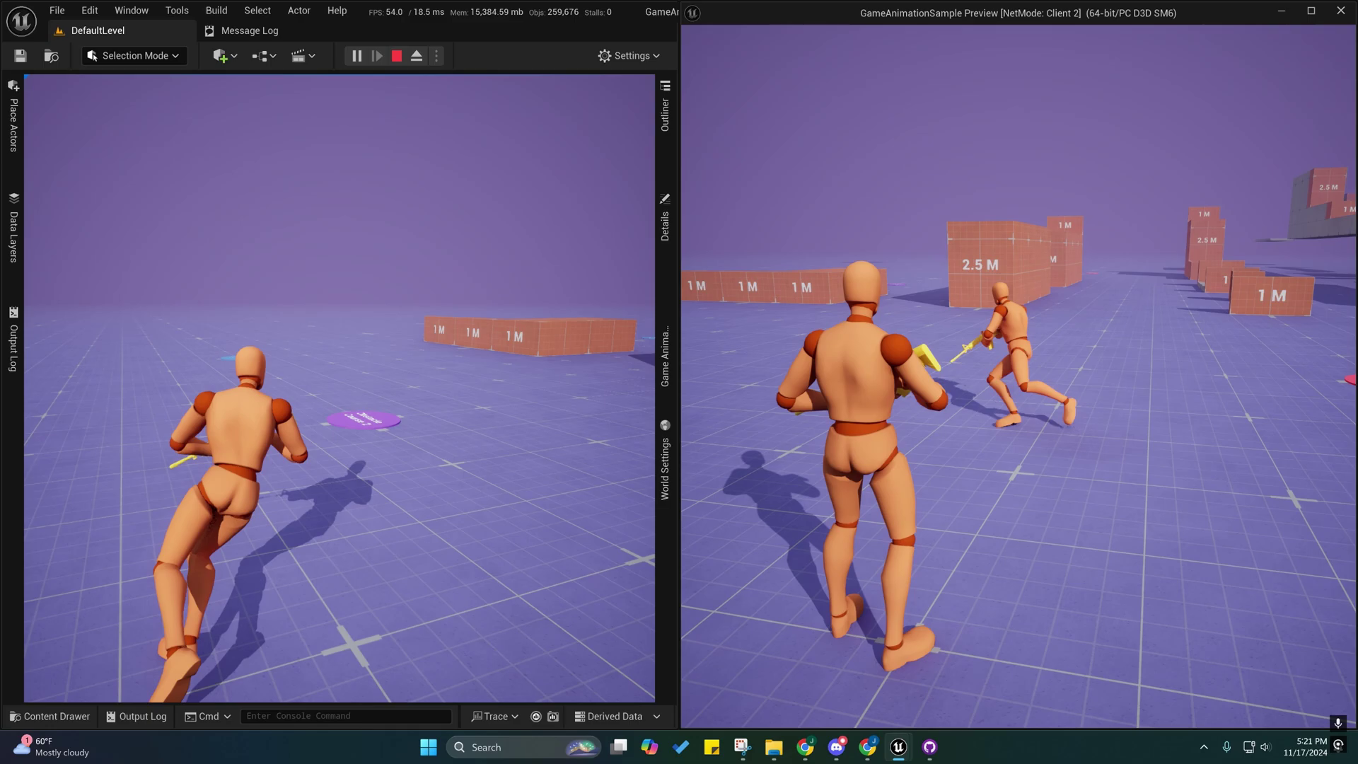
- Return to the 2.5 M block, climb it once more and come down with the rifle aimed at the other character
{"action": "key", "text": "w"}
{"action": "key", "text": "space"}
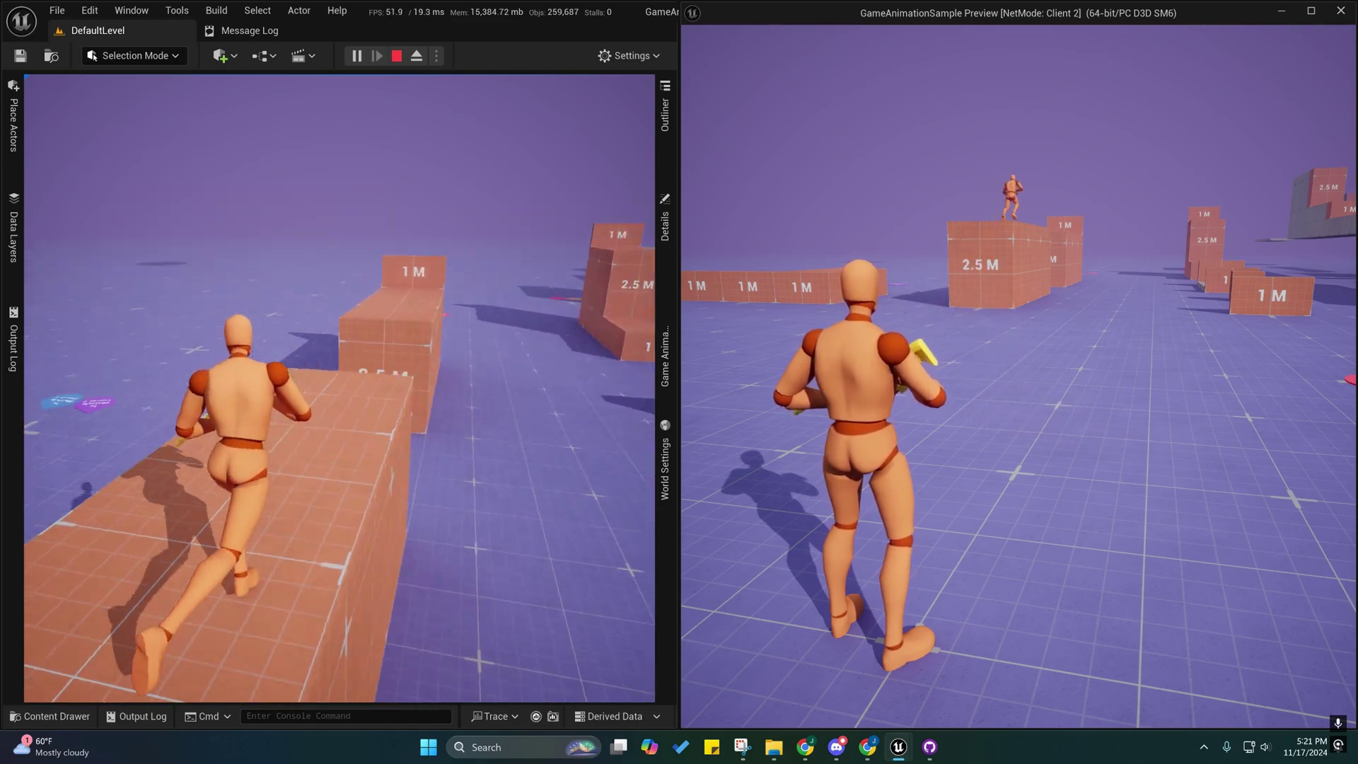
{"action": "key", "text": "w"}
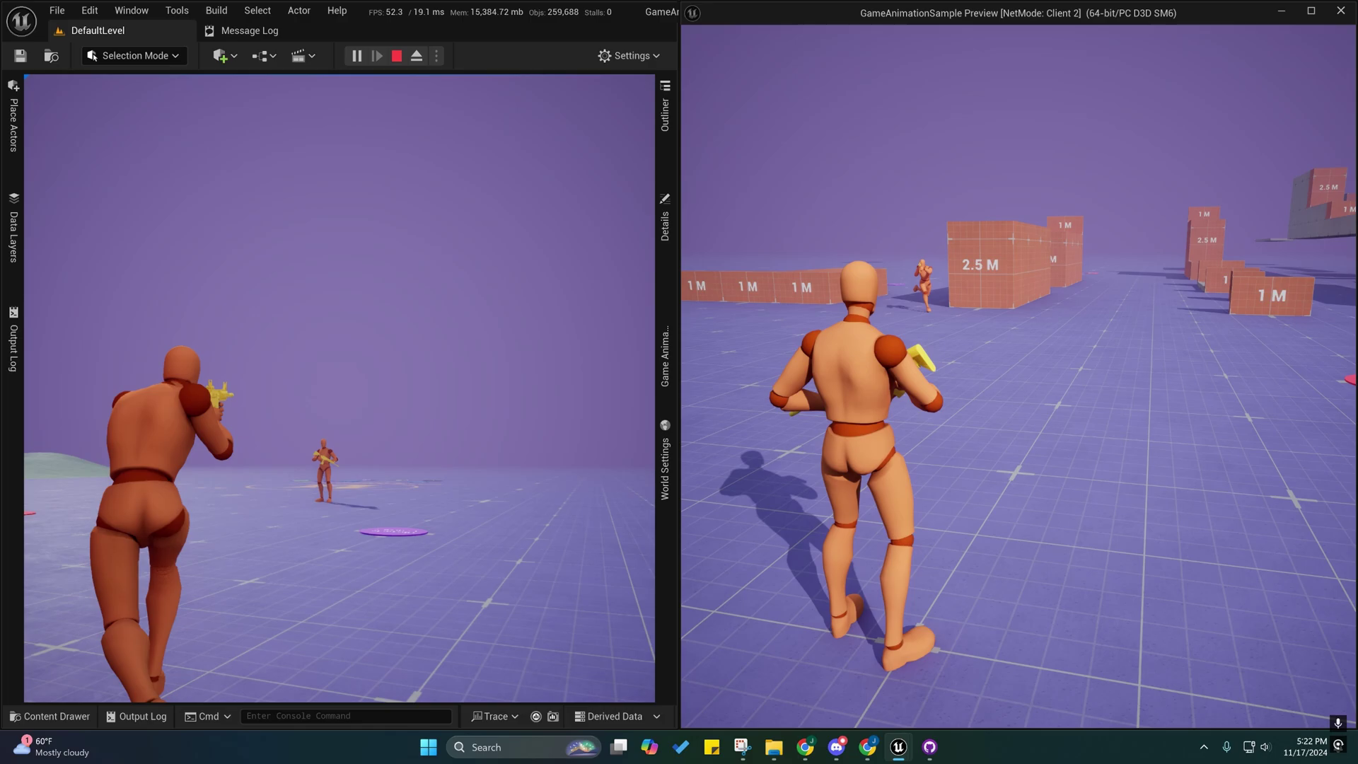
- Fire the rifle while strafing and sprinting across the other client's view
{"action": "key", "text": "a"}
{"action": "left_click", "coordinate": [339, 388]}
{"action": "key", "text": "w"}
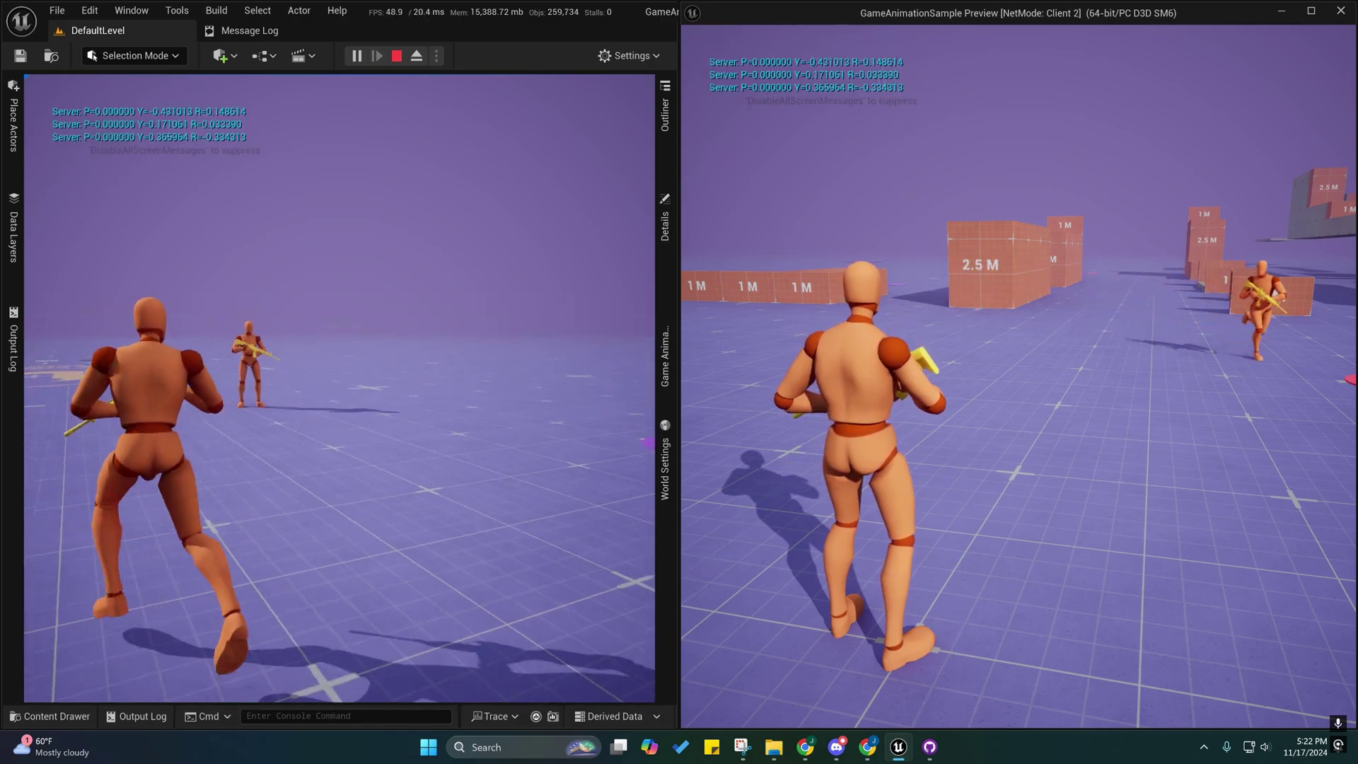
{"action": "key", "text": "w"}
{"action": "left_click", "coordinate": [339, 388]}
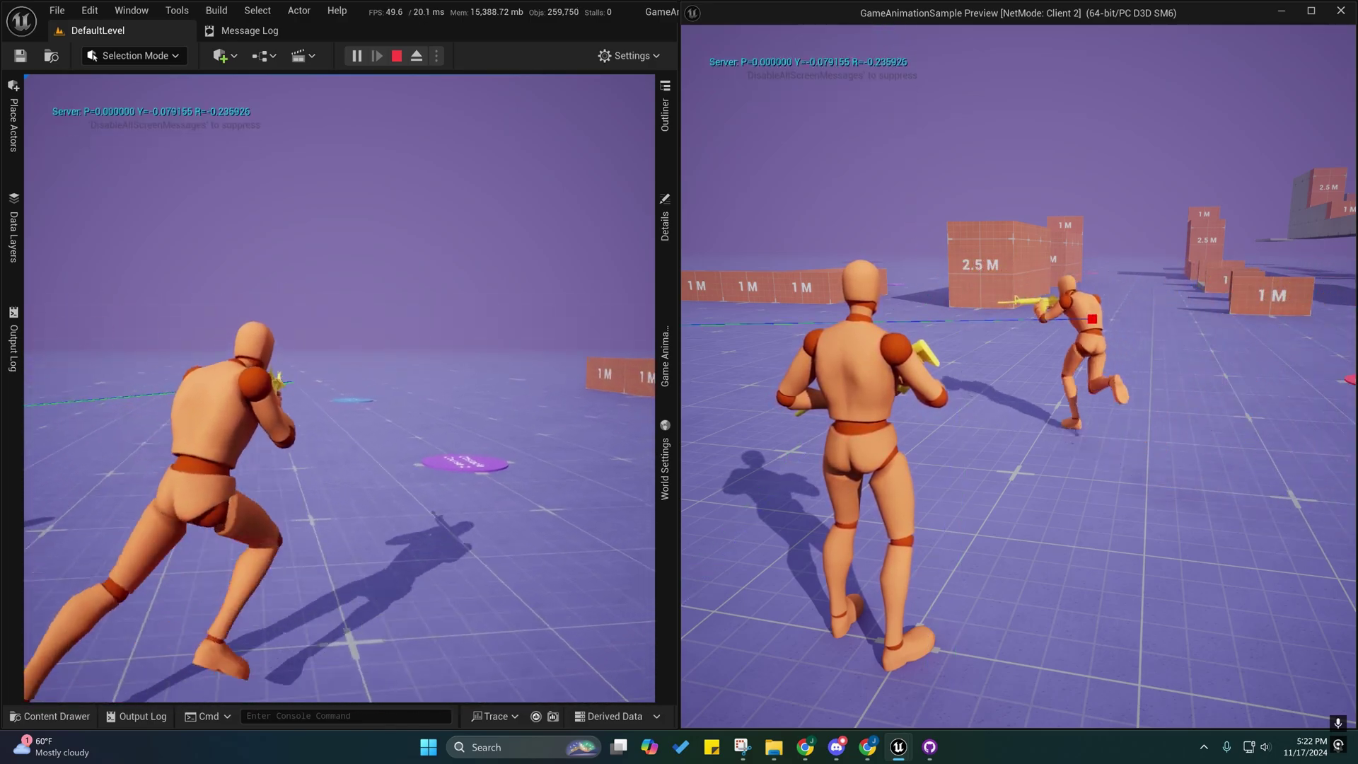
- Run from the Obstacle Course 2 marker past the other character, then loop back to the 2.5 M block
{"action": "key", "text": "w"}
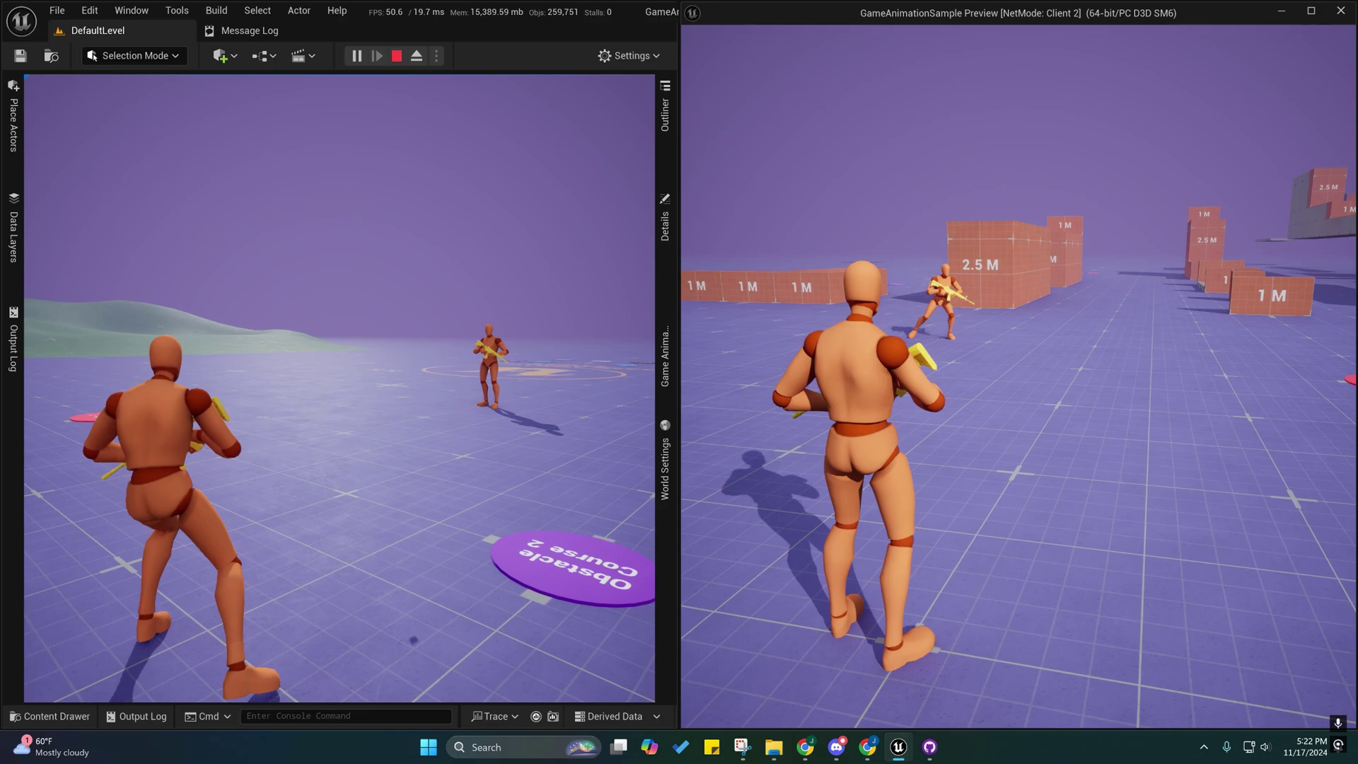
{"action": "key", "text": "w"}
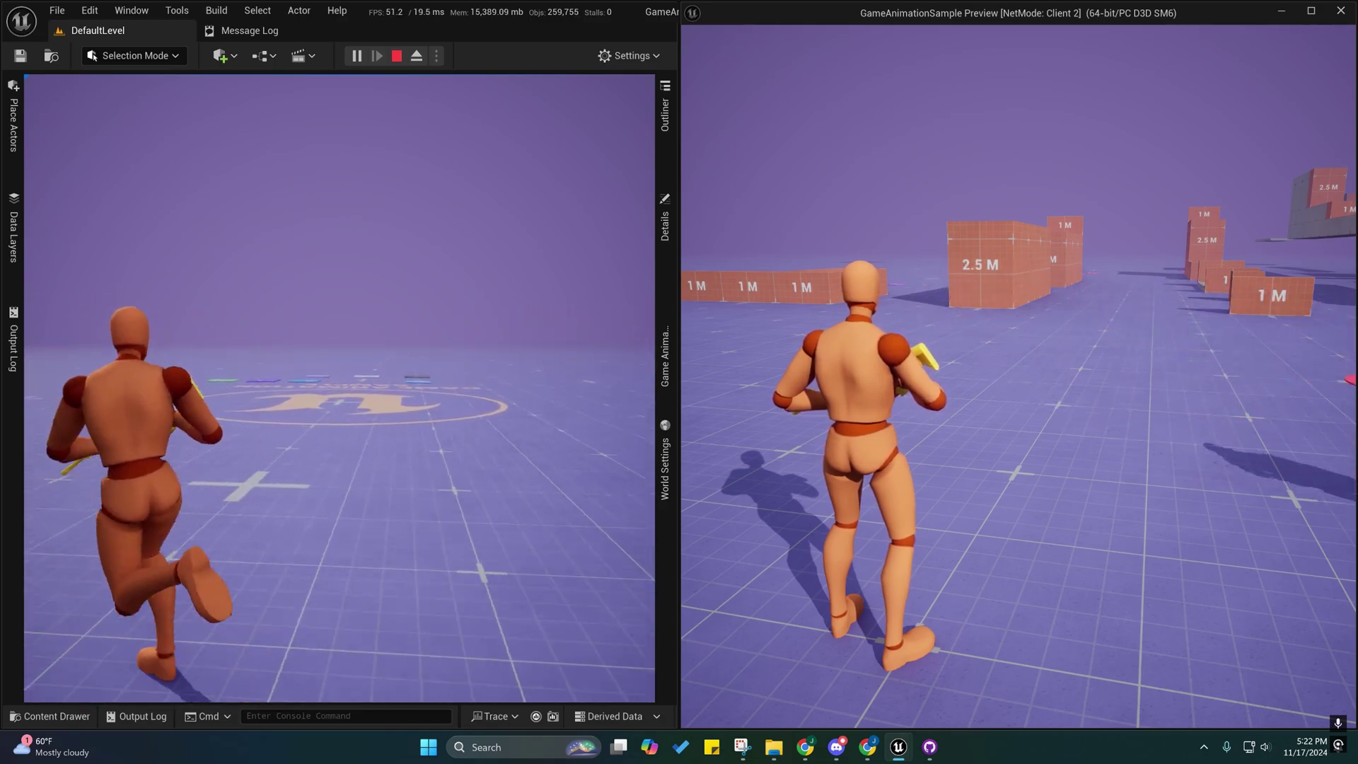
{"action": "key", "text": "w"}
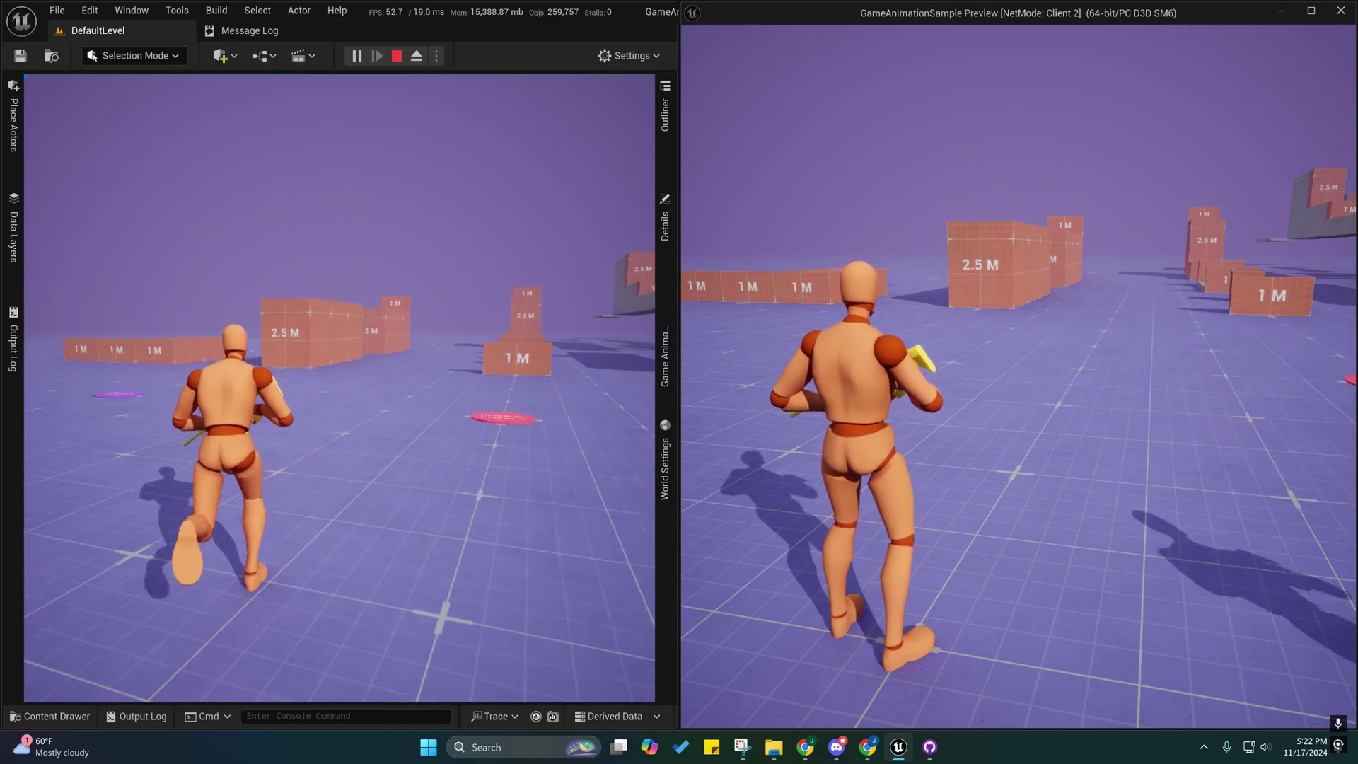
{"action": "key", "text": "w"}
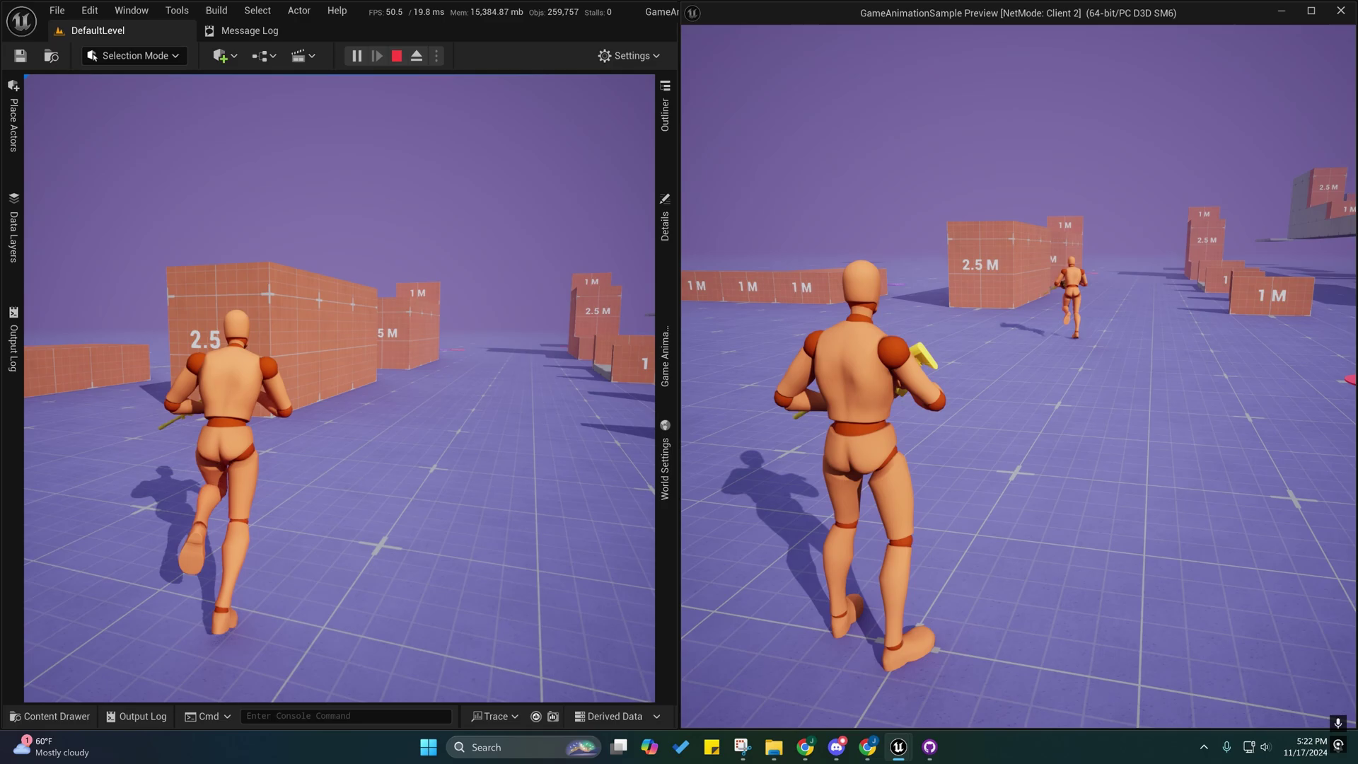
- Run around the end of the 1 M walls, head back toward the open floor and stop the play session
{"action": "key", "text": "a"}
{"action": "key", "text": "w"}
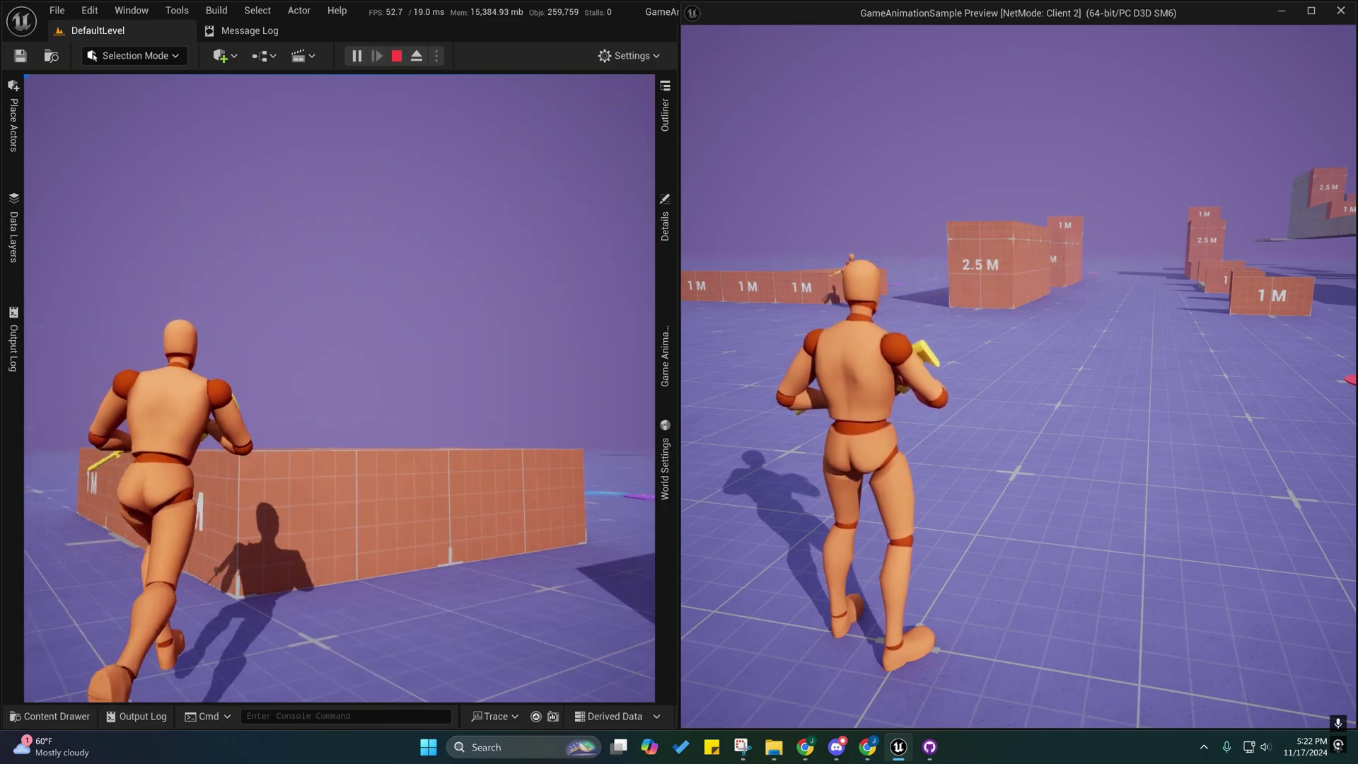
{"action": "key", "text": "w"}
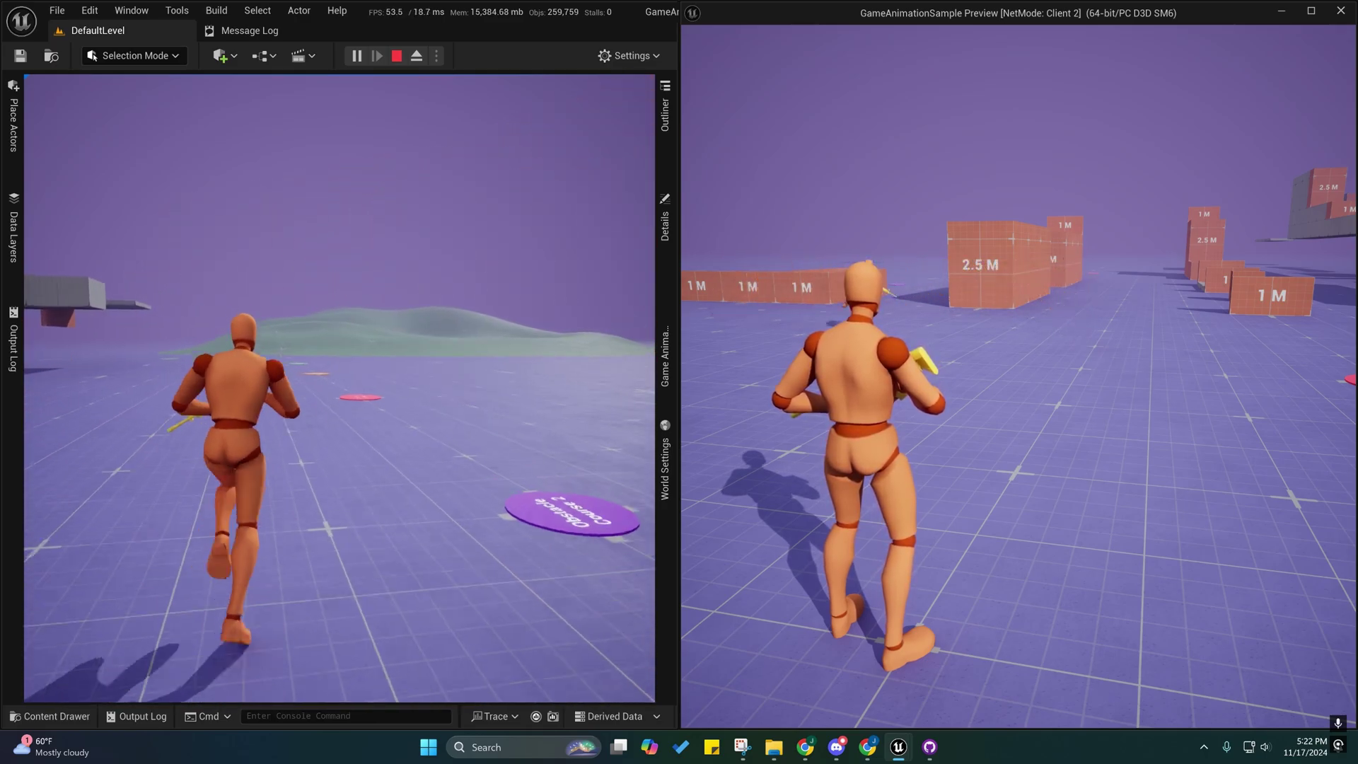
{"action": "key", "text": "Escape"}
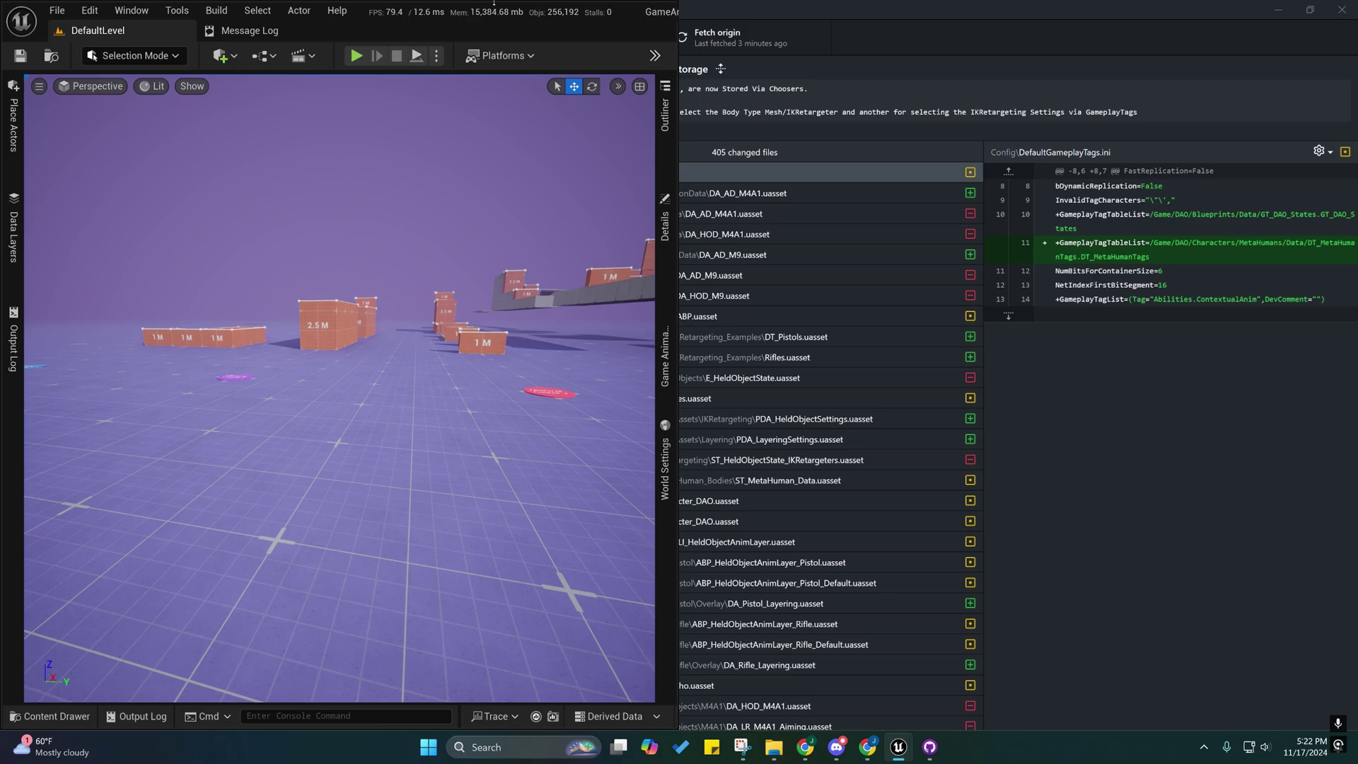
- Maximize the editor window, set the multiplayer net mode to Play Standalone and start playing in the viewport
{"action": "mouse_move", "coordinate": [494, 3]}
{"action": "left_mouse_down"}
{"action": "mouse_move", "coordinate": [495, 161]}
{"action": "mouse_move", "coordinate": [510, 2]}
{"action": "left_mouse_up"}
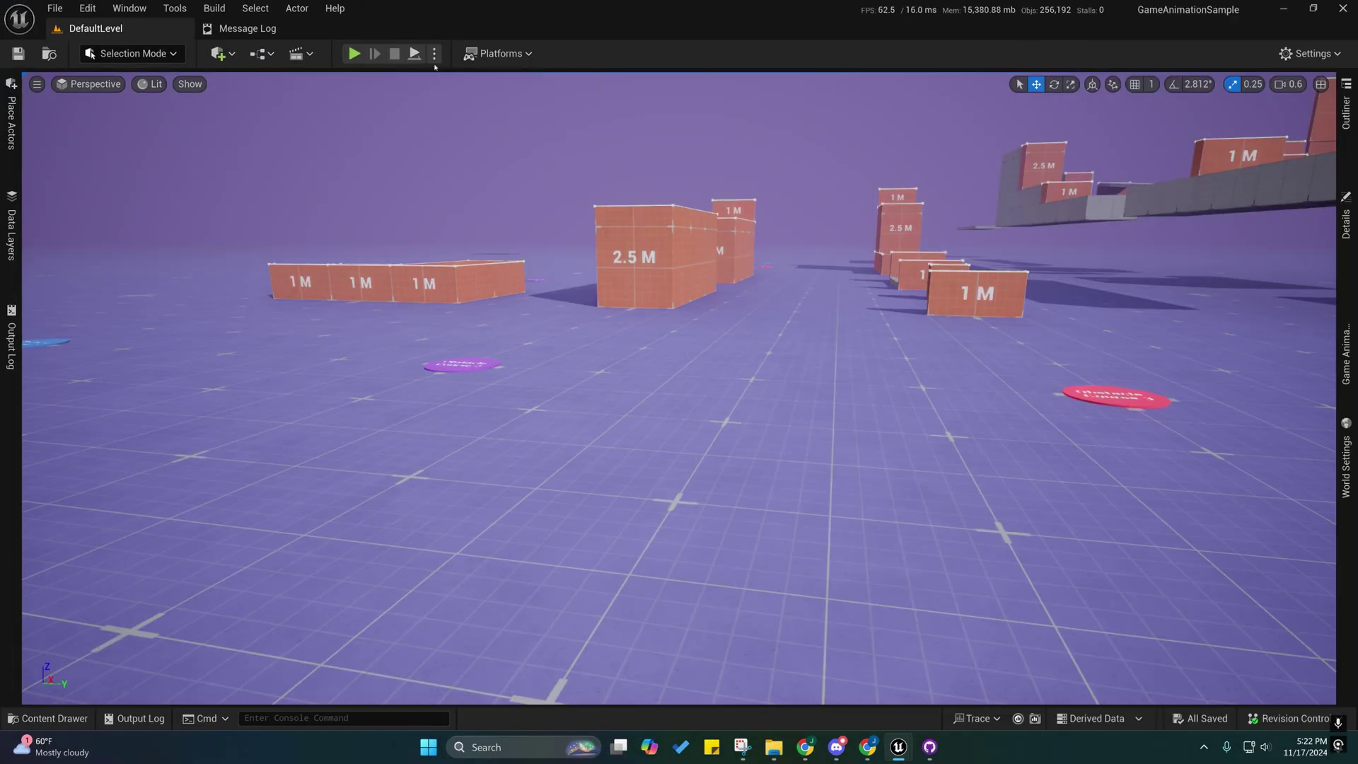
{"action": "left_click", "coordinate": [354, 55]}
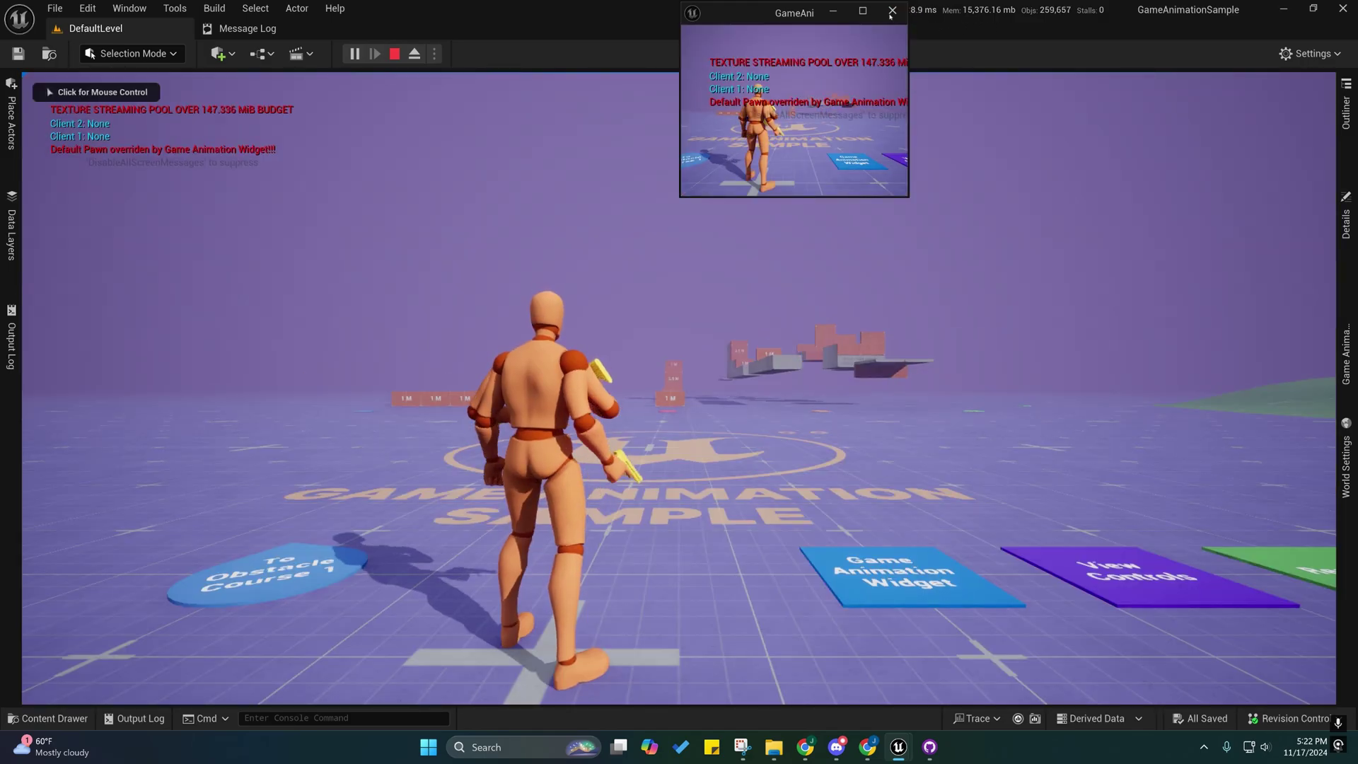
{"action": "left_click", "coordinate": [892, 12]}
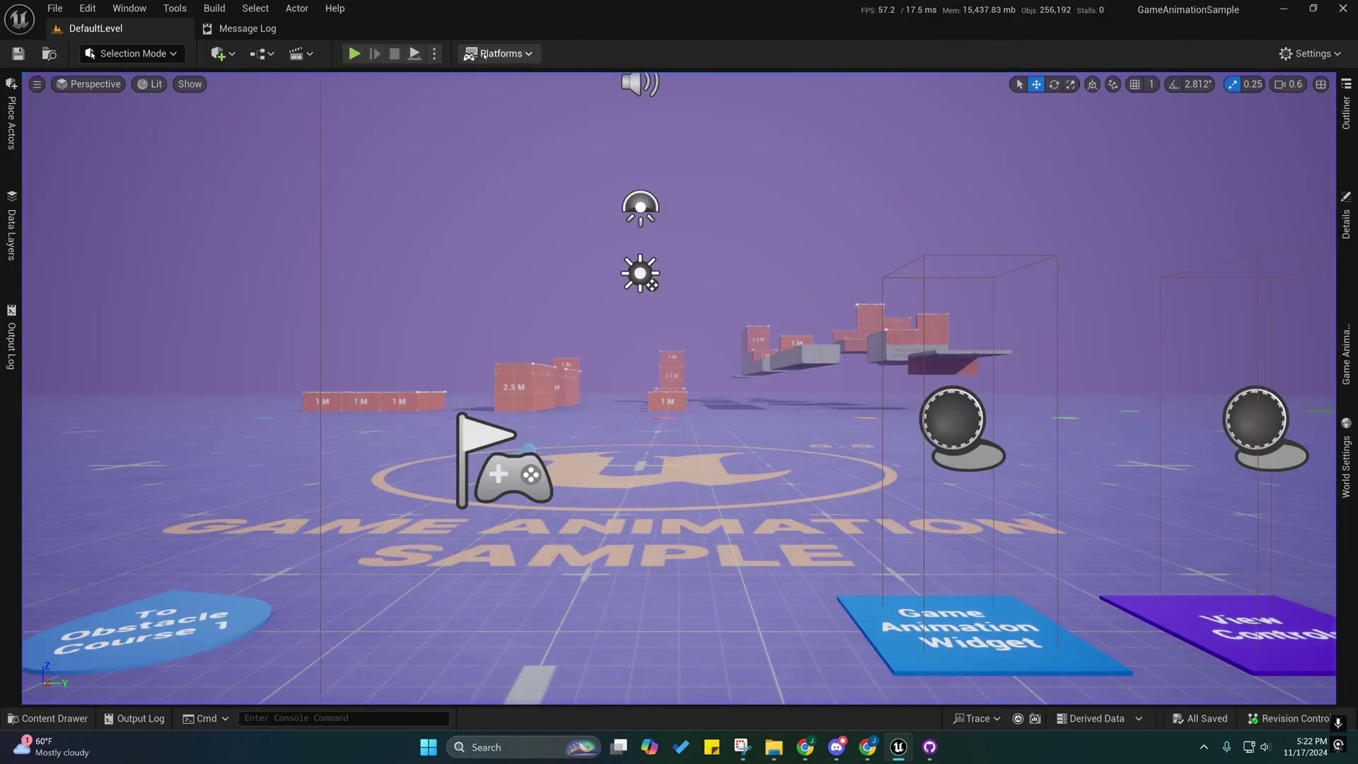
{"action": "left_click", "coordinate": [435, 54]}
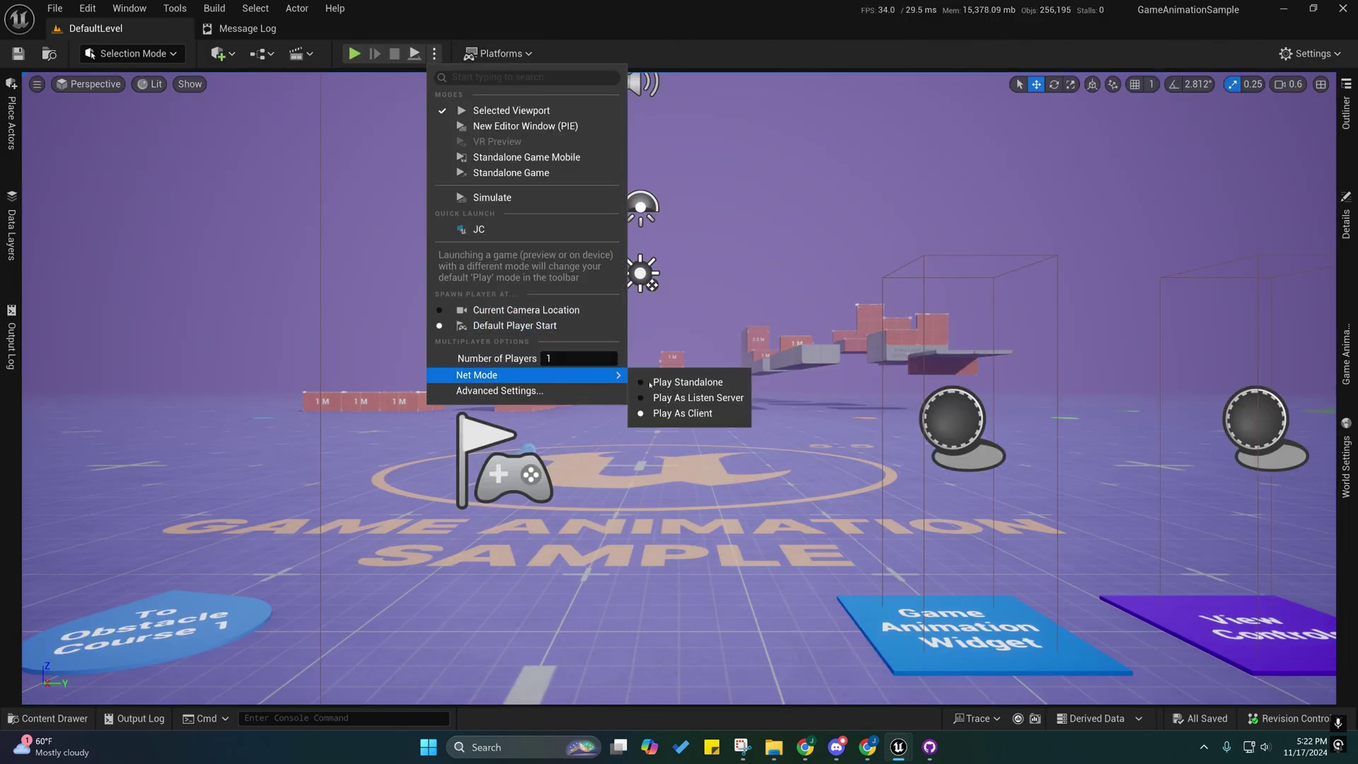
{"action": "left_click", "coordinate": [670, 383]}
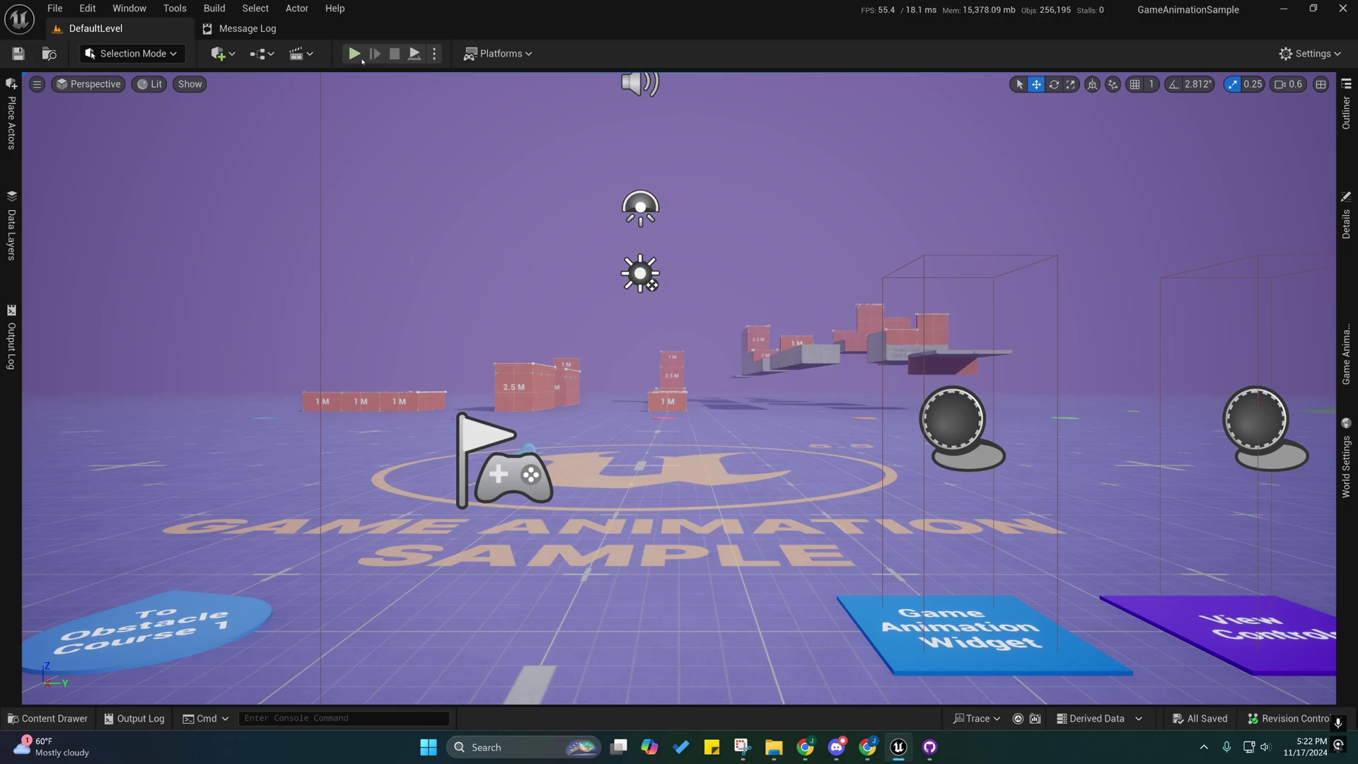
{"action": "left_click", "coordinate": [360, 58]}
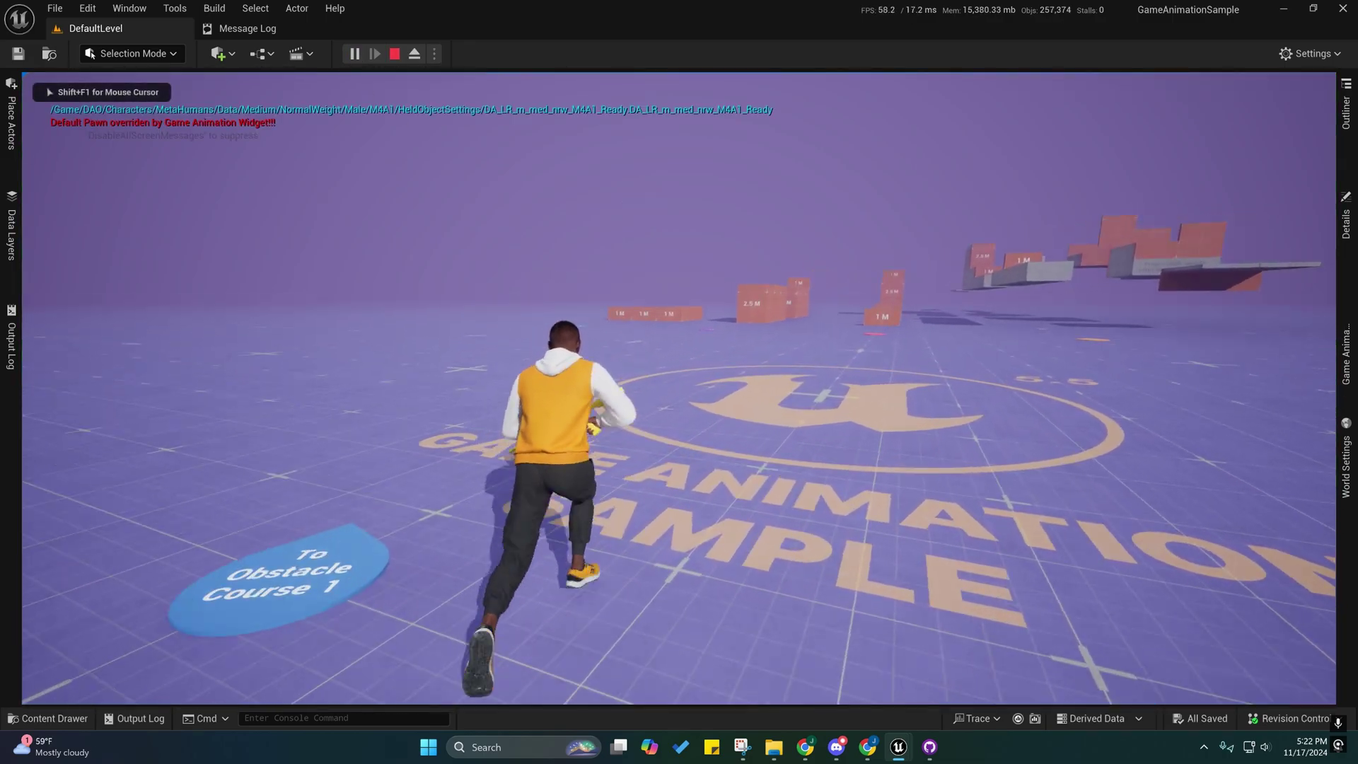
- Run the MetaHuman character around the floor logo with the M4A1 in the ready pose
{"action": "key", "text": "w"}
{"action": "key", "text": "a"}
{"action": "key", "text": "d"}
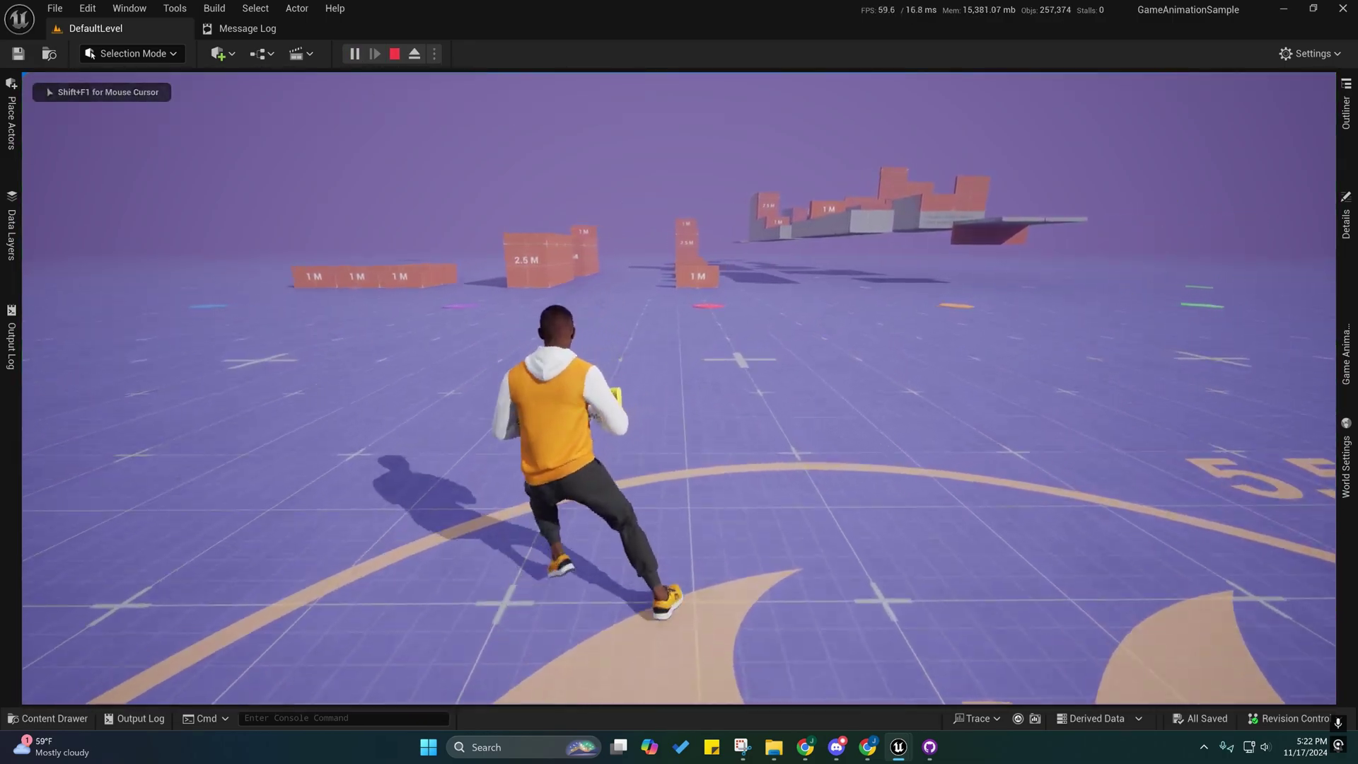
{"action": "key", "text": "a"}
{"action": "key", "text": "w"}
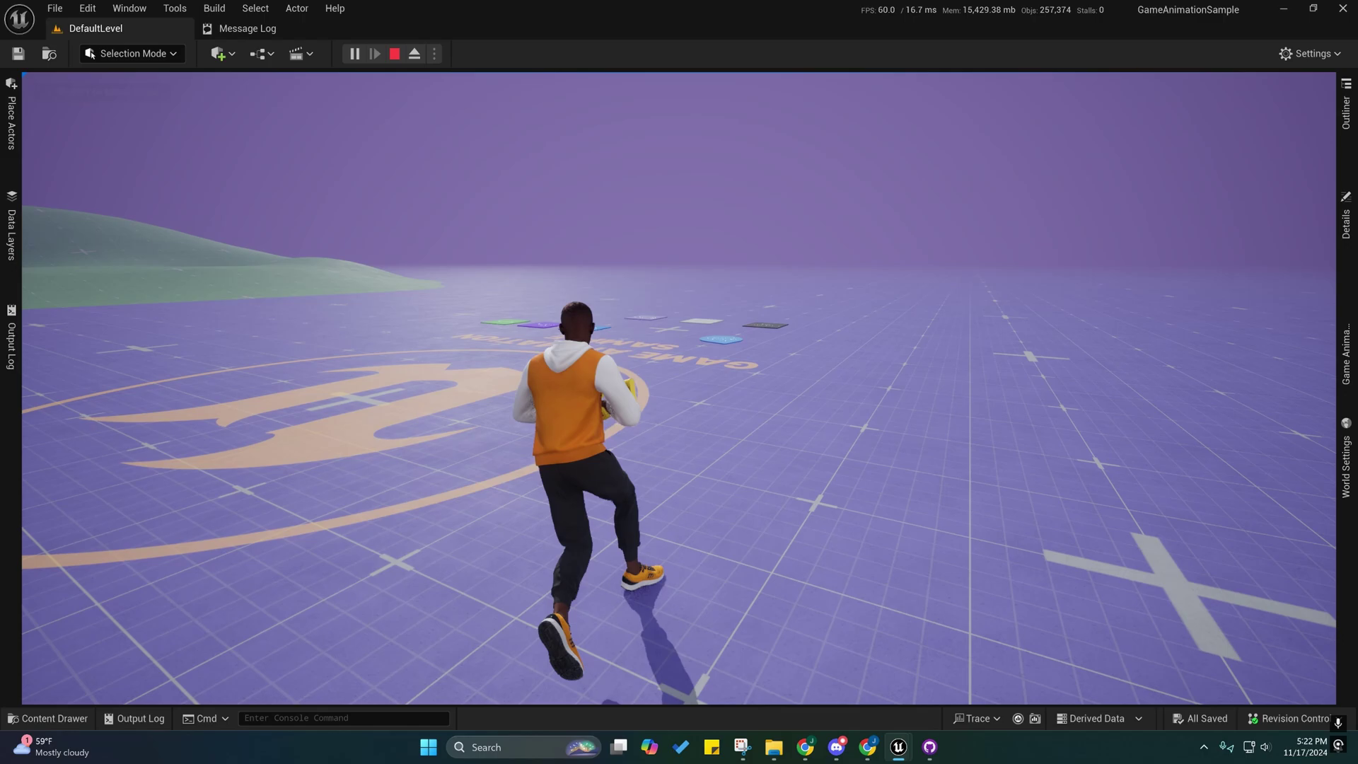
{"action": "key", "text": "w"}
{"action": "key", "text": "a"}
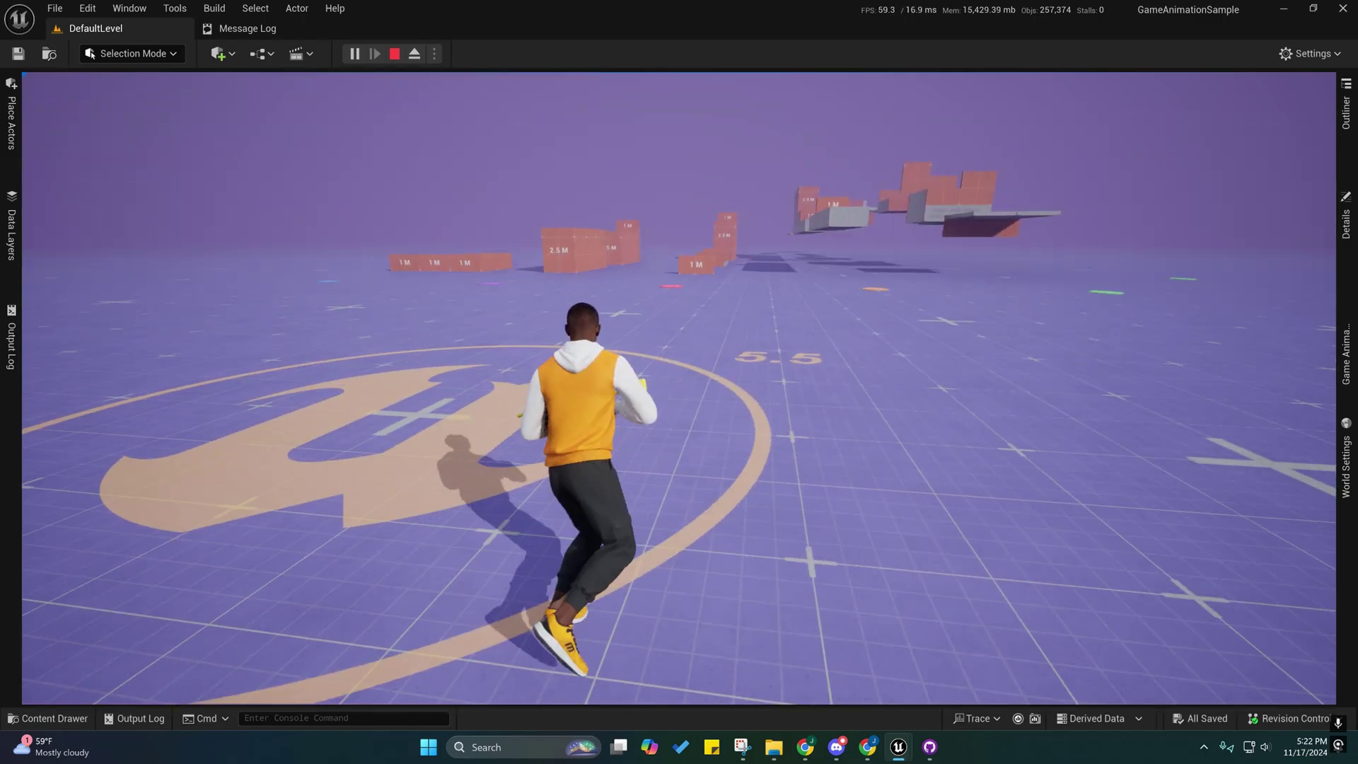
- Run toward the 2.5 M block and advance with the M4A1 aimed
{"action": "key", "text": "w"}
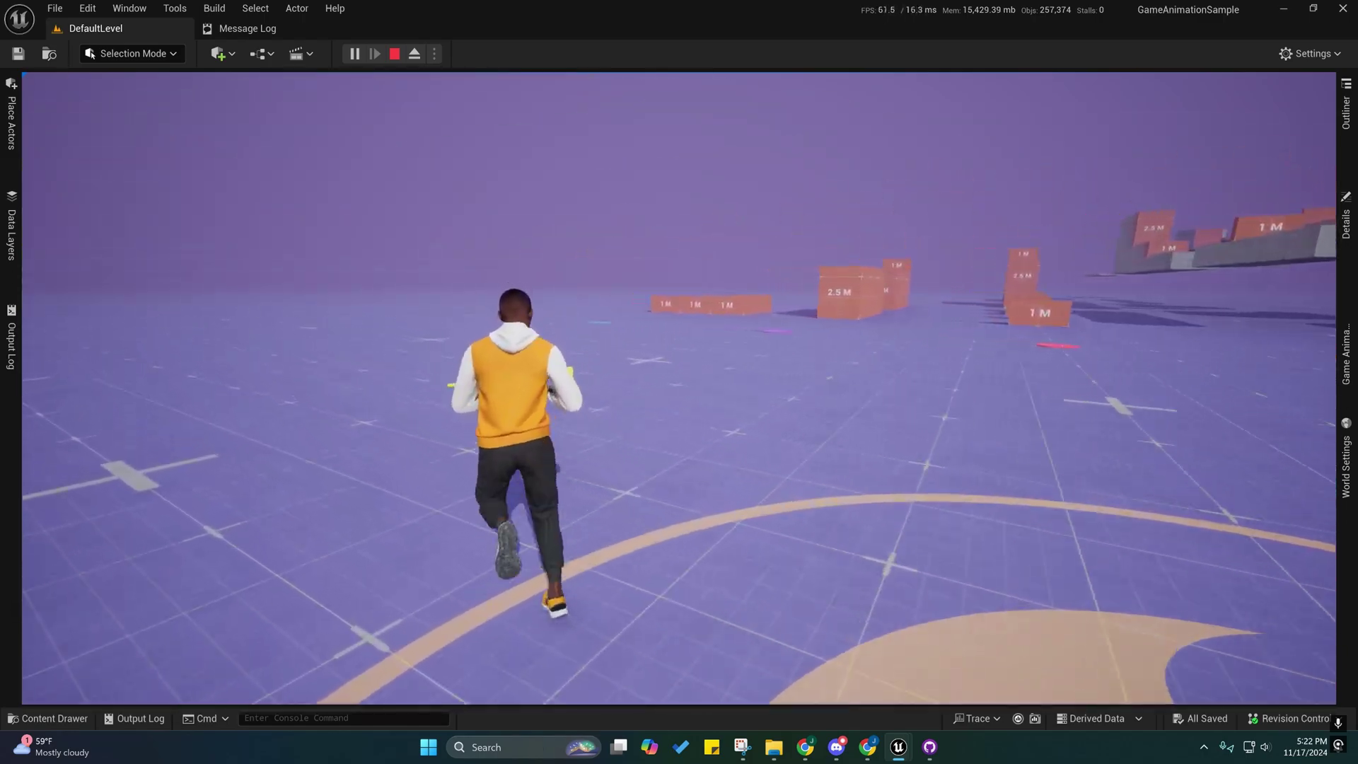
{"action": "key", "text": "w"}
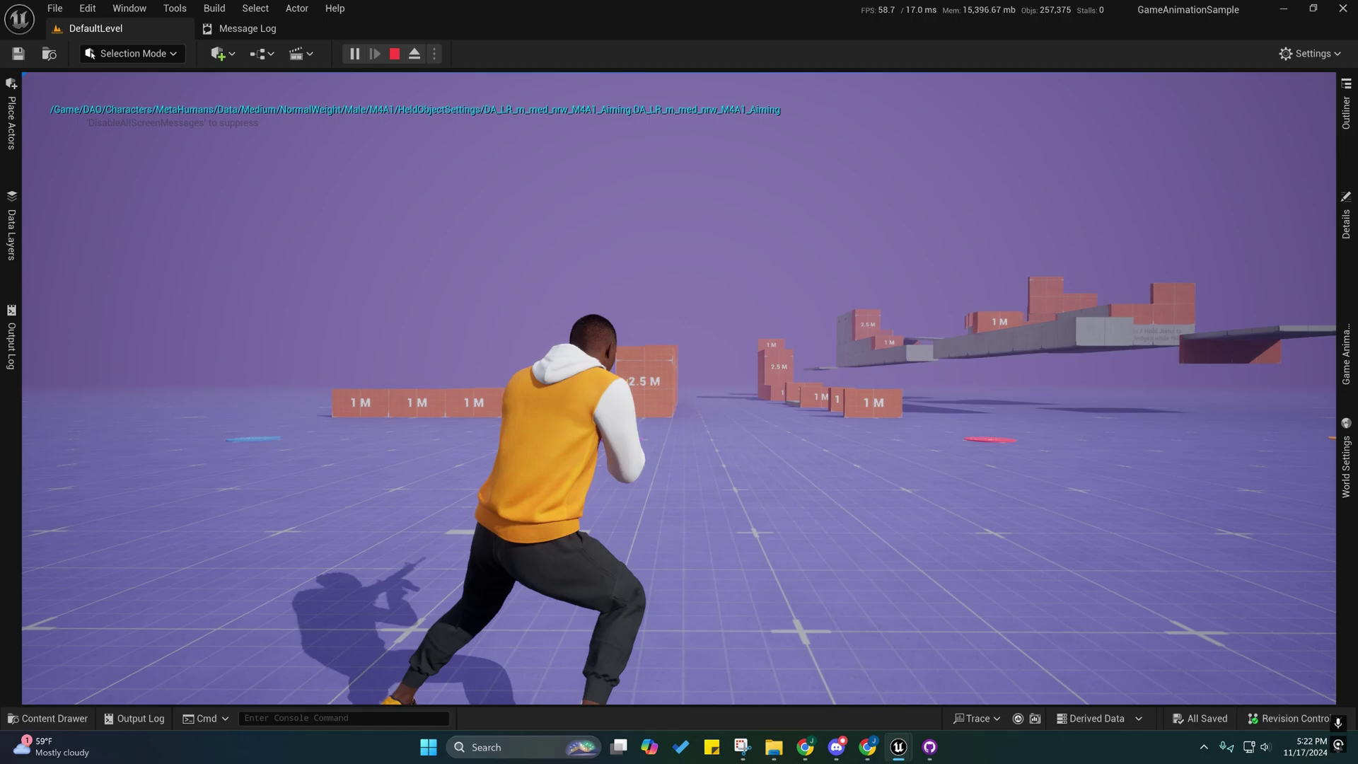
{"action": "key", "text": "w"}
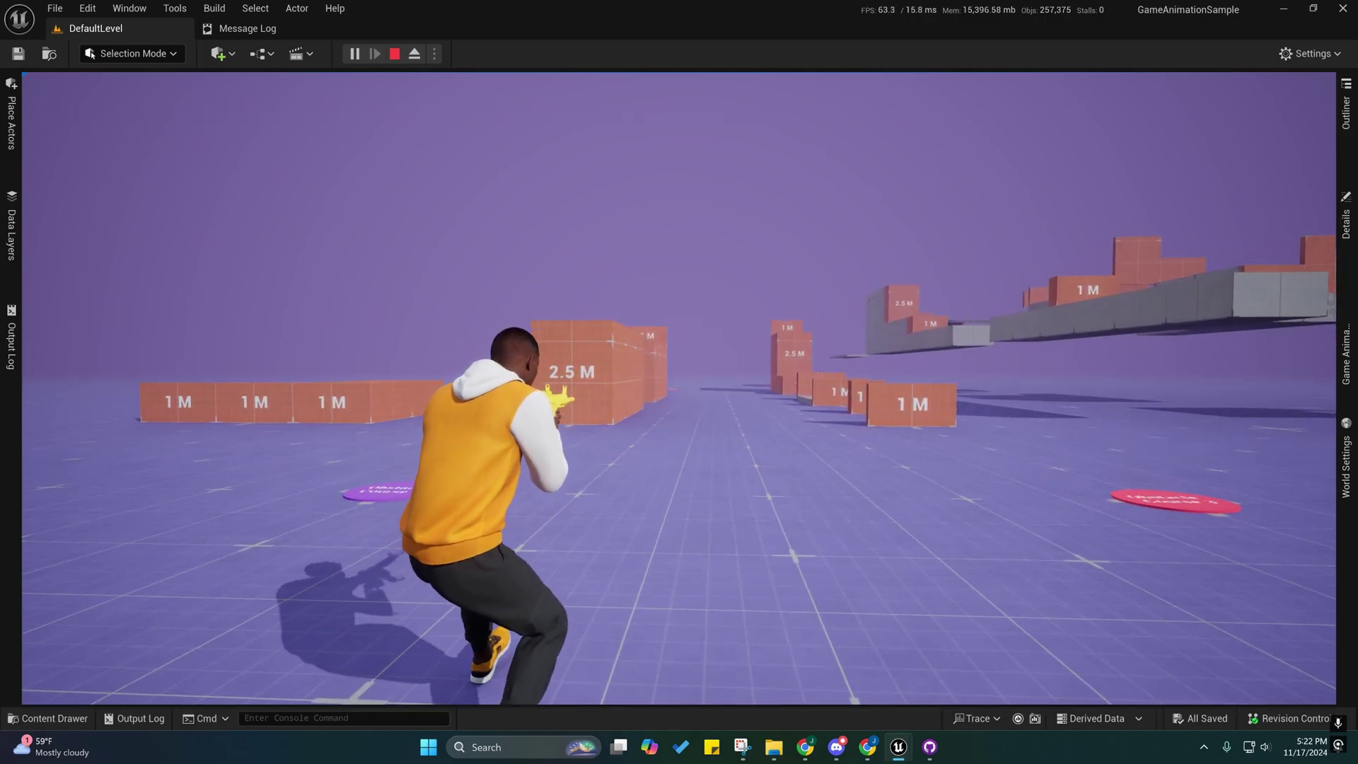
- Eject from the player and inspect both hands on the M4A1 from the side and front
{"action": "key", "text": "F8"}
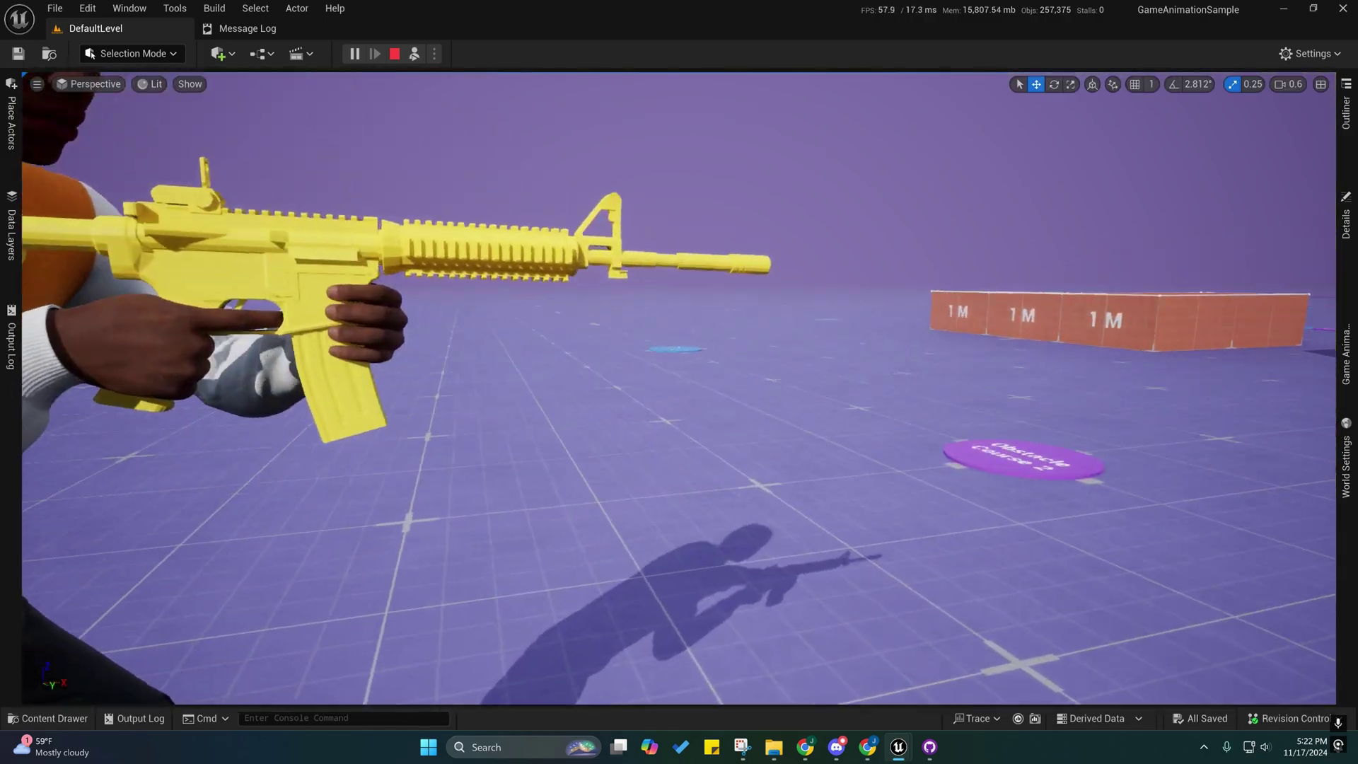
{"action": "right_click_drag", "start_coordinate": [536, 369], "coordinate": [466, 353]}
{"action": "scroll", "coordinate": [536, 370], "scroll_direction": "down", "scroll_amount": 2}
{"action": "key", "text": "w"}
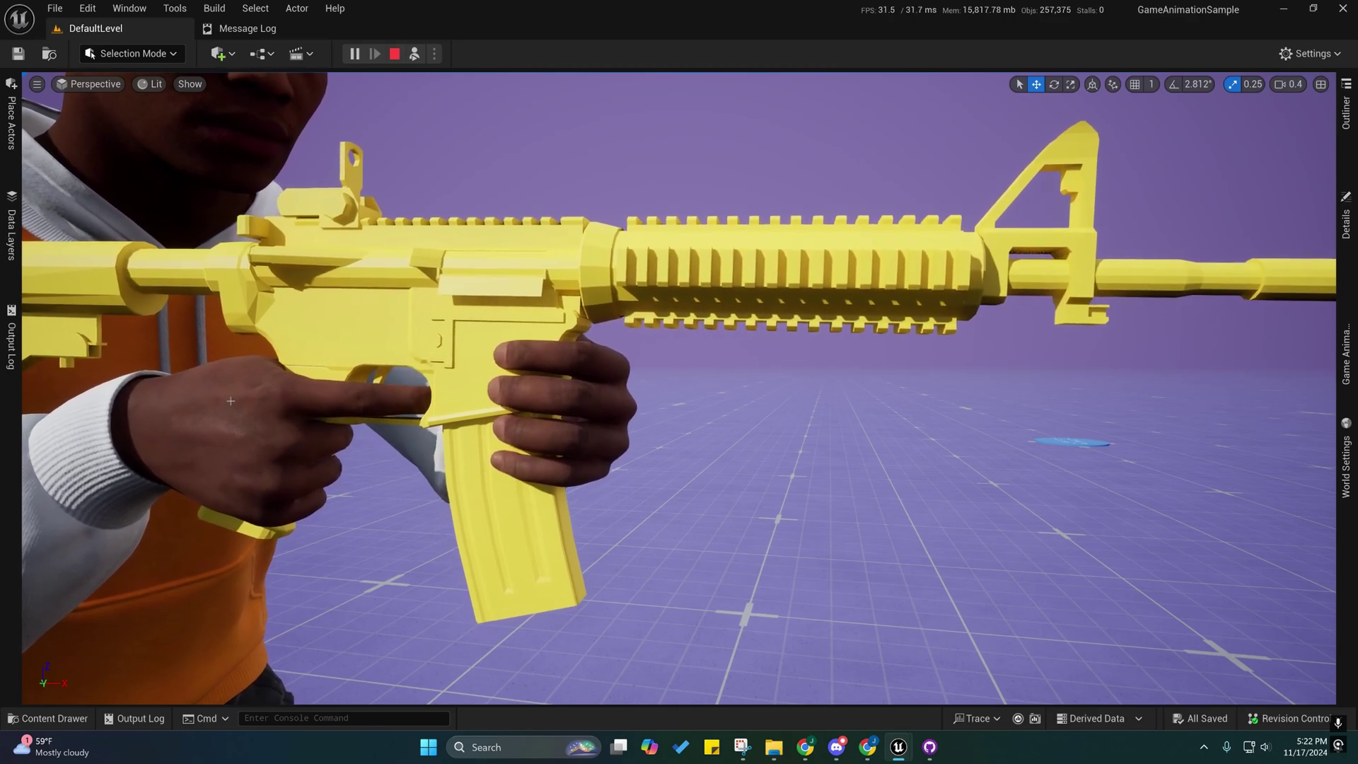
{"action": "key", "text": "d"}
{"action": "right_click_drag", "start_coordinate": [230, 400], "coordinate": [46, 399]}
{"action": "key", "text": "w"}
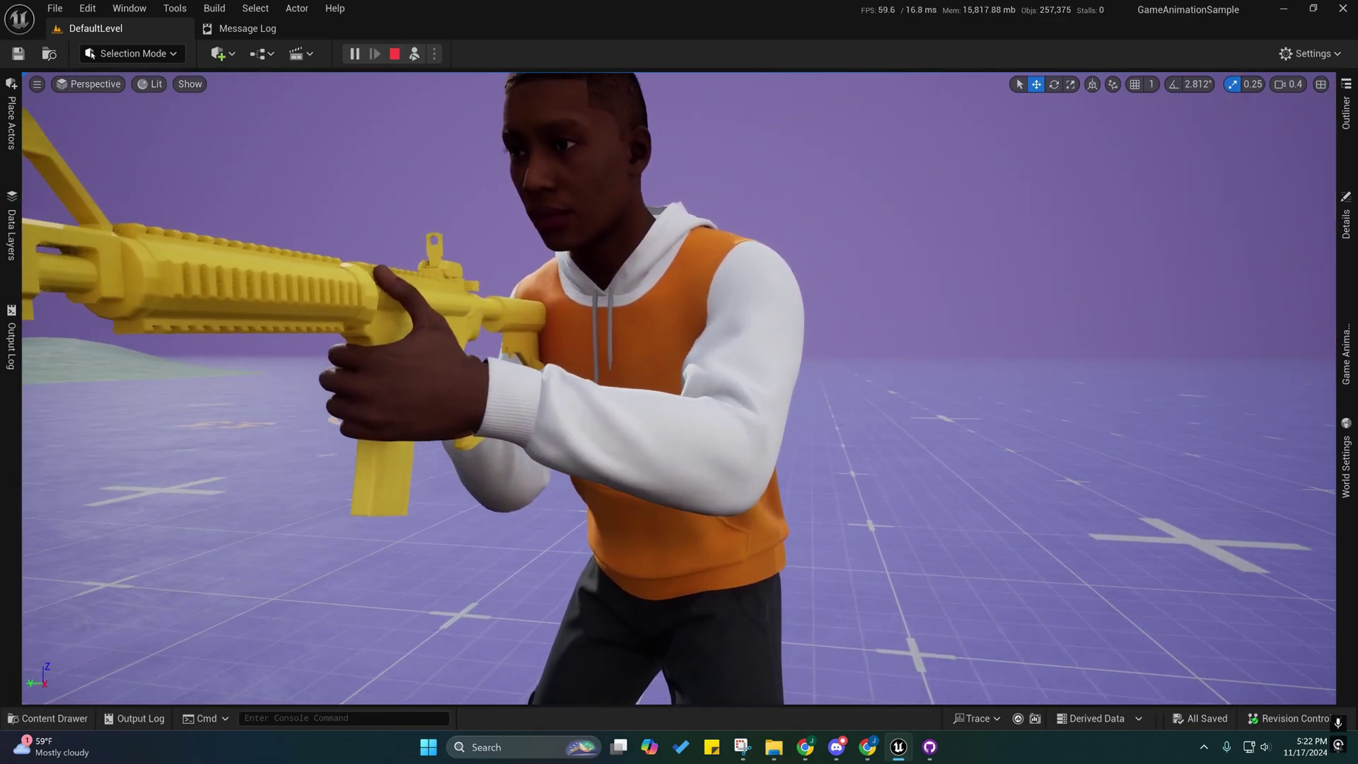
{"action": "key", "text": "e"}
{"action": "right_click_drag", "start_coordinate": [549, 355], "coordinate": [466, 384]}
{"action": "key", "text": "d"}
{"action": "scroll", "coordinate": [549, 356], "scroll_direction": "down", "scroll_amount": 3}
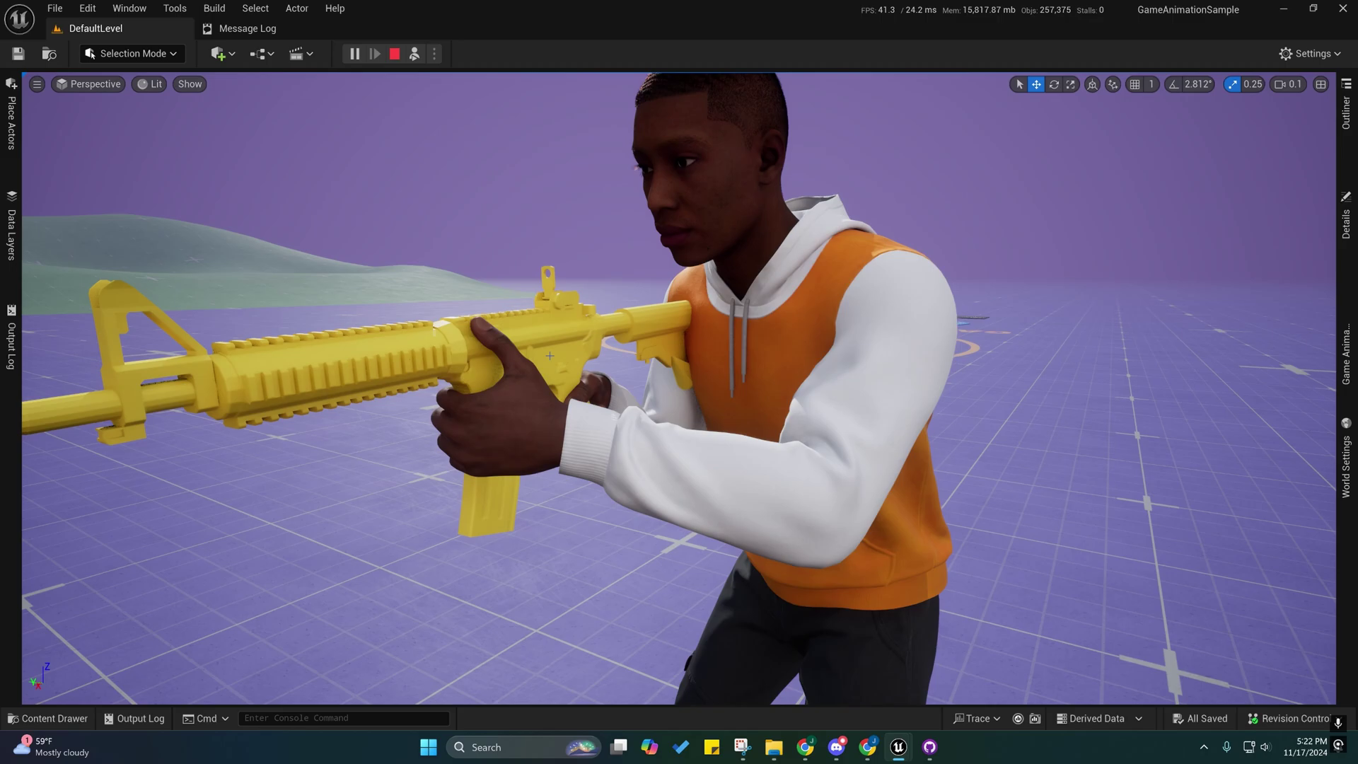
- Examine the aiming pose from the character's right side with the whole rifle in view
{"action": "mouse_move", "coordinate": [615, 365]}
{"action": "right_mouse_down"}
{"action": "mouse_move", "coordinate": [550, 364]}
{"action": "mouse_move", "coordinate": [685, 355]}
{"action": "mouse_move", "coordinate": [758, 369]}
{"action": "mouse_move", "coordinate": [884, 352]}
{"action": "mouse_move", "coordinate": [614, 365]}
{"action": "right_mouse_up"}
{"action": "key", "text": "w"}
{"action": "scroll", "coordinate": [615, 366], "scroll_direction": "up", "scroll_amount": 2}
{"action": "key", "text": "d"}
{"action": "key", "text": "a"}
{"action": "key", "text": "s"}
{"action": "key", "text": "a"}
{"action": "key", "text": "w"}
{"action": "scroll", "coordinate": [685, 356], "scroll_direction": "up", "scroll_amount": 1}
{"action": "key", "text": "a"}
{"action": "key", "text": "s"}
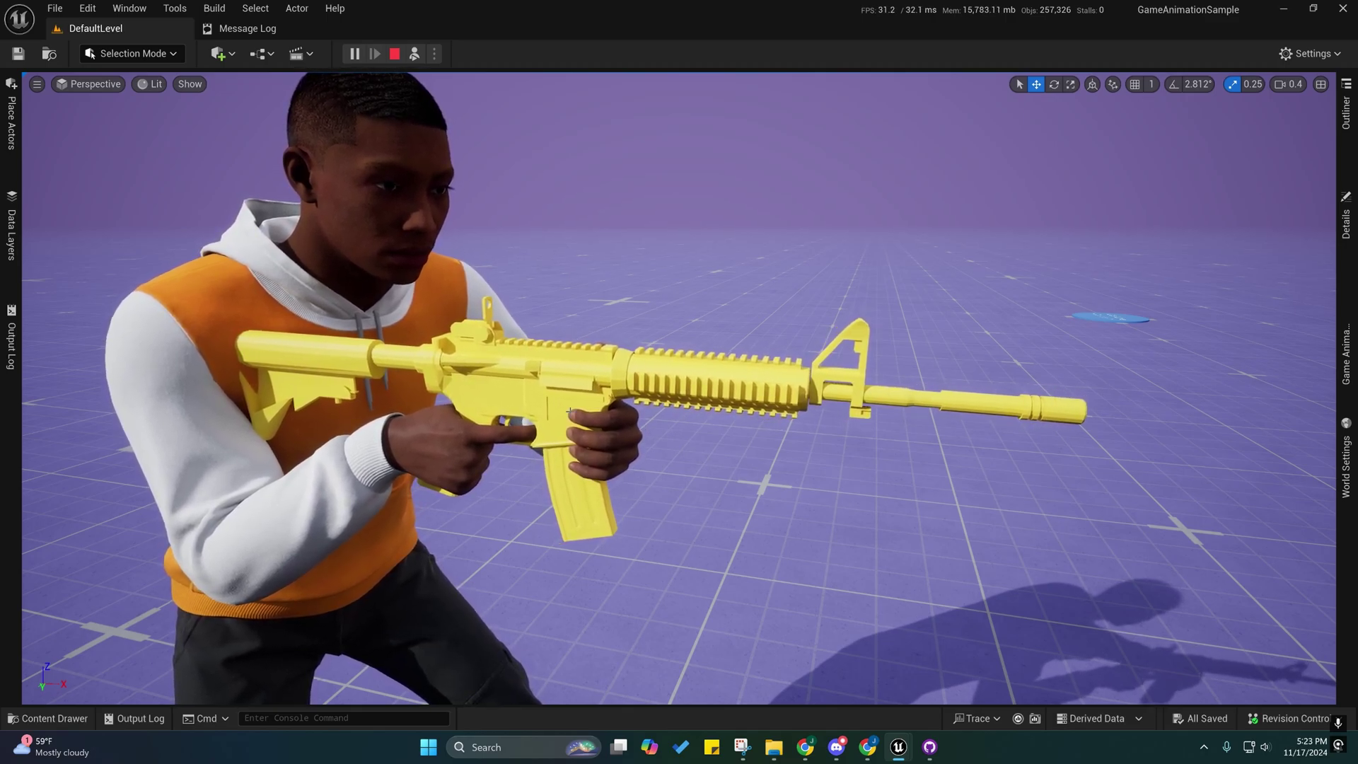
- Inspect the trigger hand and the magazine grip up close from the front and below
{"action": "key", "text": "d"}
{"action": "right_click_drag", "start_coordinate": [615, 366], "coordinate": [552, 369]}
{"action": "key", "text": "w"}
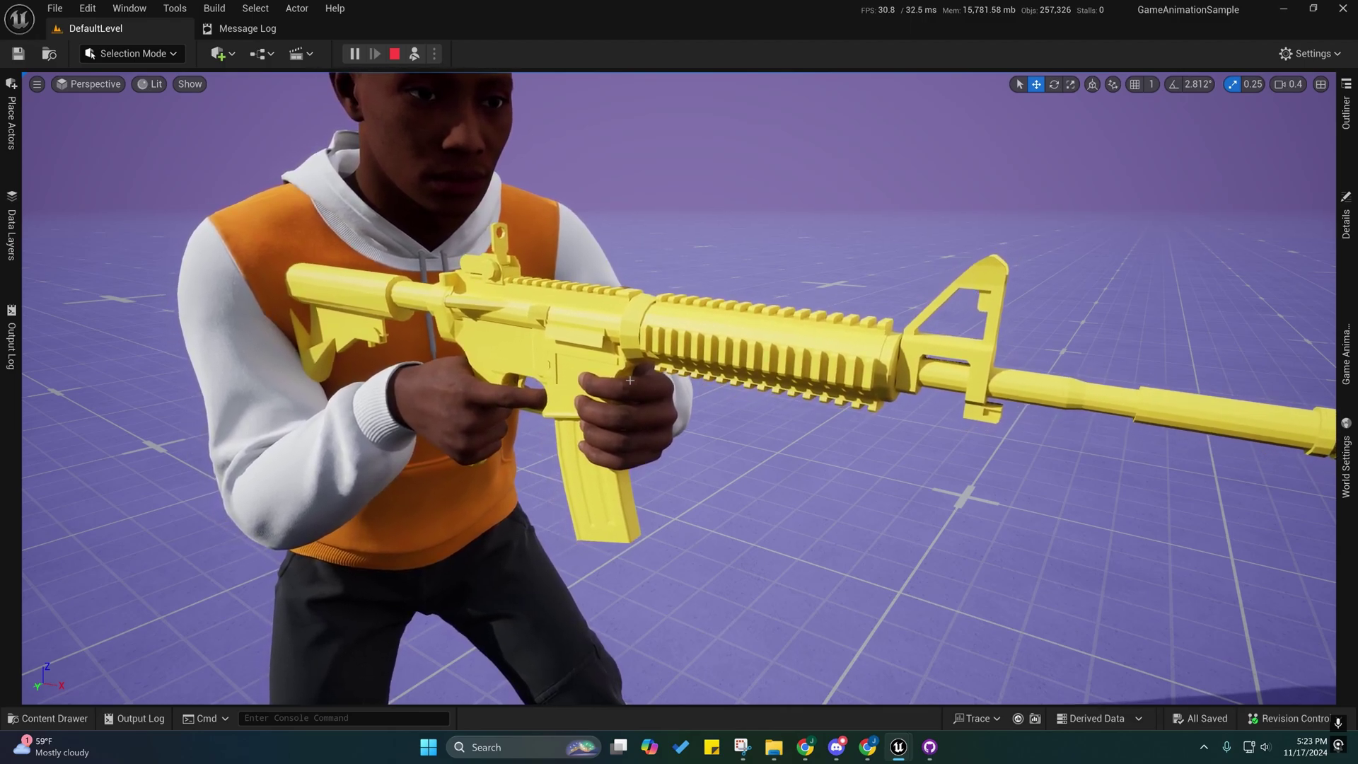
{"action": "key", "text": "a"}
{"action": "right_click_drag", "start_coordinate": [567, 349], "coordinate": [431, 341]}
{"action": "key", "text": "d"}
{"action": "key", "text": "w"}
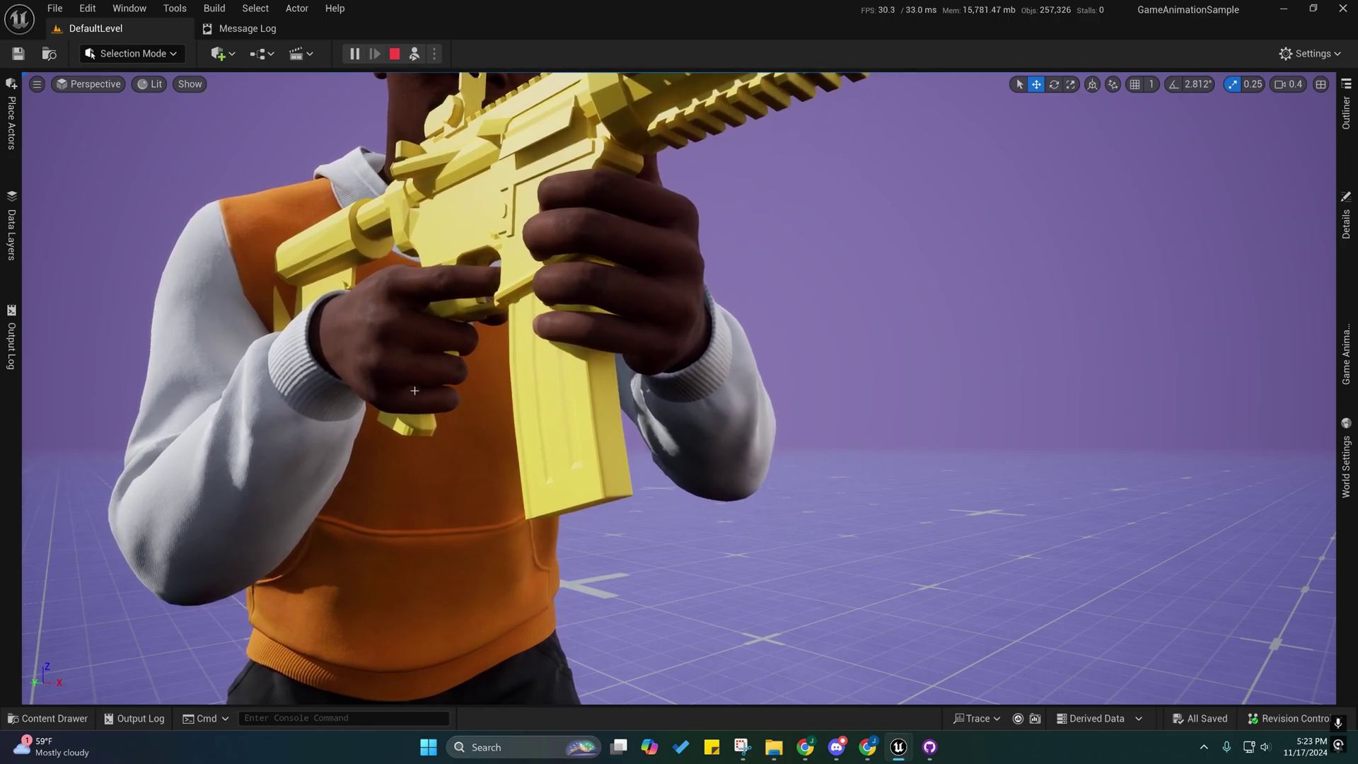
- Circle around the rifle grip and pull back to view the full aiming stance from the side
{"action": "key", "text": "a"}
{"action": "right_click_drag", "start_coordinate": [431, 341], "coordinate": [262, 282]}
{"action": "key", "text": "s"}
{"action": "scroll", "coordinate": [517, 354], "scroll_direction": "up", "scroll_amount": 1}
{"action": "key", "text": "e"}
{"action": "key", "text": "w"}
{"action": "key", "text": "d"}
{"action": "key", "text": "w"}
{"action": "scroll", "coordinate": [279, 274], "scroll_direction": "down", "scroll_amount": 2}
{"action": "key", "text": "s"}
{"action": "right_click_drag", "start_coordinate": [609, 313], "coordinate": [969, 329]}
{"action": "key", "text": "a"}
{"action": "key", "text": "s"}
{"action": "right_click_drag", "start_coordinate": [693, 317], "coordinate": [692, 317]}
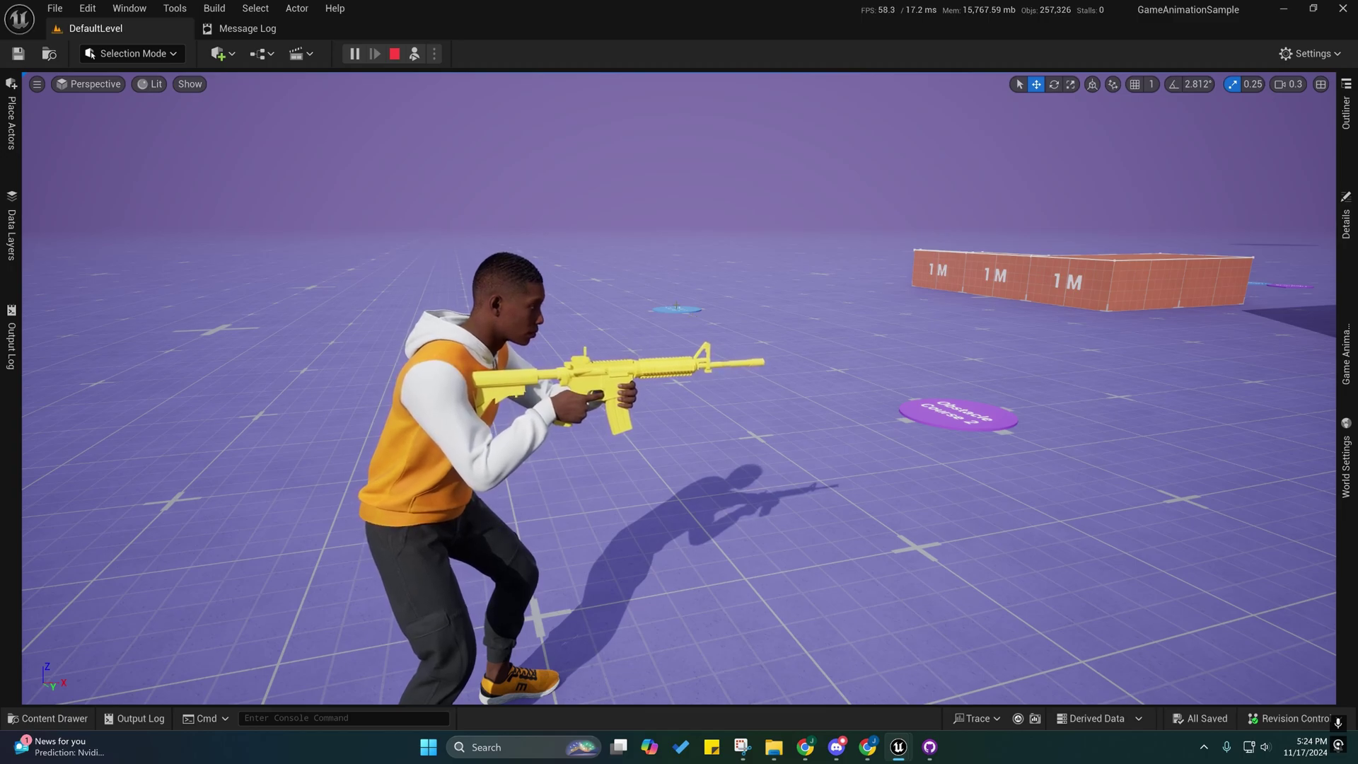
- Compare the full aiming stance head-on and from an angled right-side view
{"action": "key", "text": "d"}
{"action": "right_click_drag", "start_coordinate": [608, 239], "coordinate": [523, 265]}
{"action": "scroll", "coordinate": [565, 253], "scroll_direction": "up", "scroll_amount": 2}
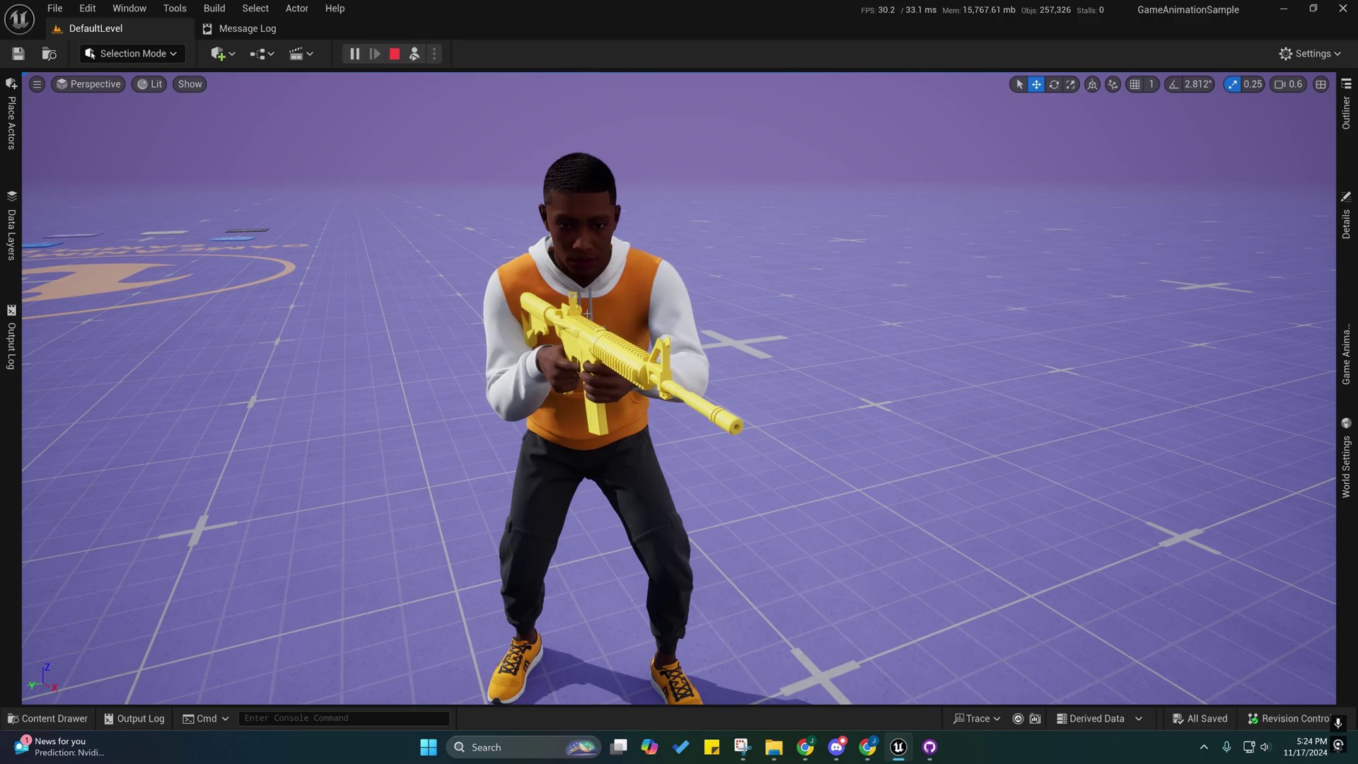
{"action": "key", "text": "a"}
{"action": "right_click_drag", "start_coordinate": [589, 323], "coordinate": [625, 325]}
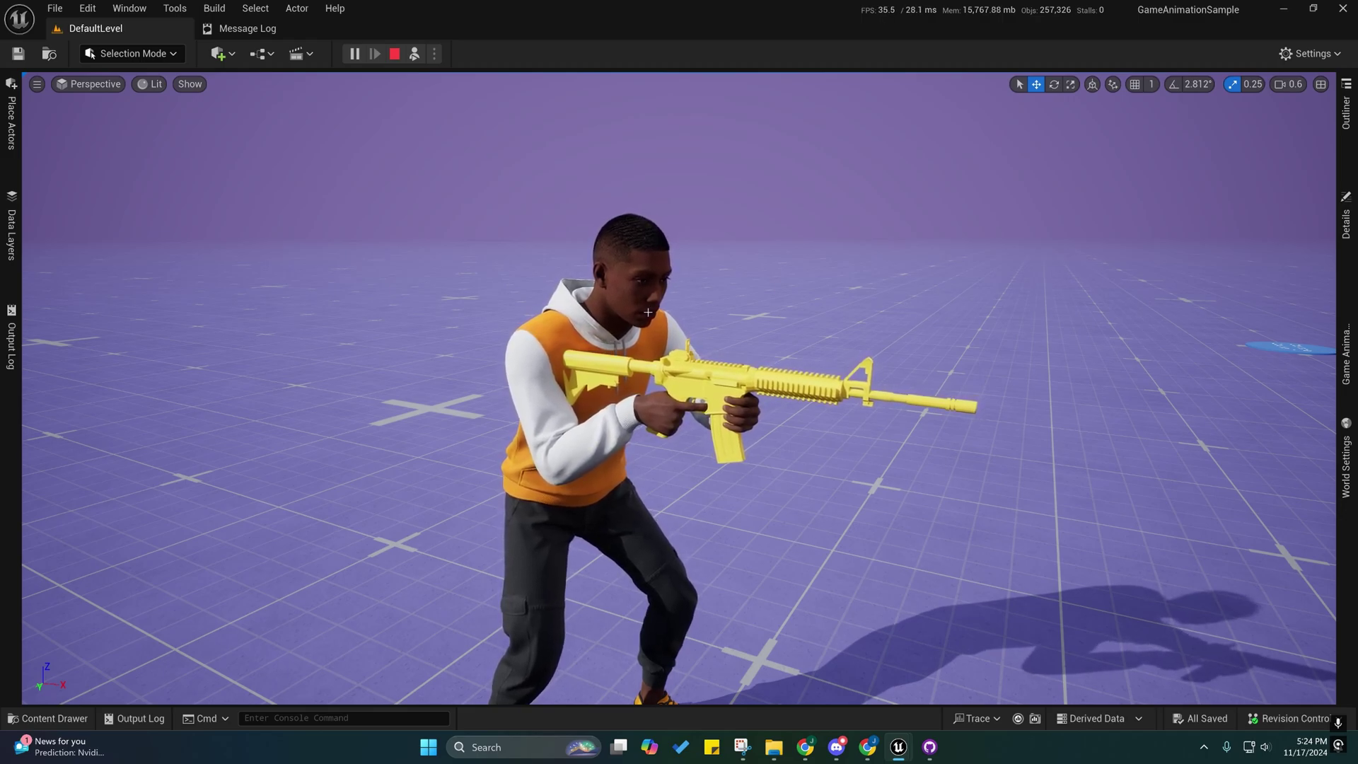
- Frame the aiming character's upper body and the complete rifle in a side view
{"action": "key", "text": "a"}
{"action": "right_click_drag", "start_coordinate": [625, 404], "coordinate": [698, 397]}
{"action": "scroll", "coordinate": [626, 403], "scroll_direction": "down", "scroll_amount": 3}
{"action": "key", "text": "s"}
{"action": "key", "text": "w"}
{"action": "scroll", "coordinate": [696, 411], "scroll_direction": "down", "scroll_amount": 1}
{"action": "key", "text": "s"}
{"action": "key", "text": "e"}
{"action": "key", "text": "s"}
{"action": "key", "text": "q"}
{"action": "key", "text": "w"}
{"action": "scroll", "coordinate": [701, 396], "scroll_direction": "down", "scroll_amount": 1}
{"action": "key", "text": "s"}
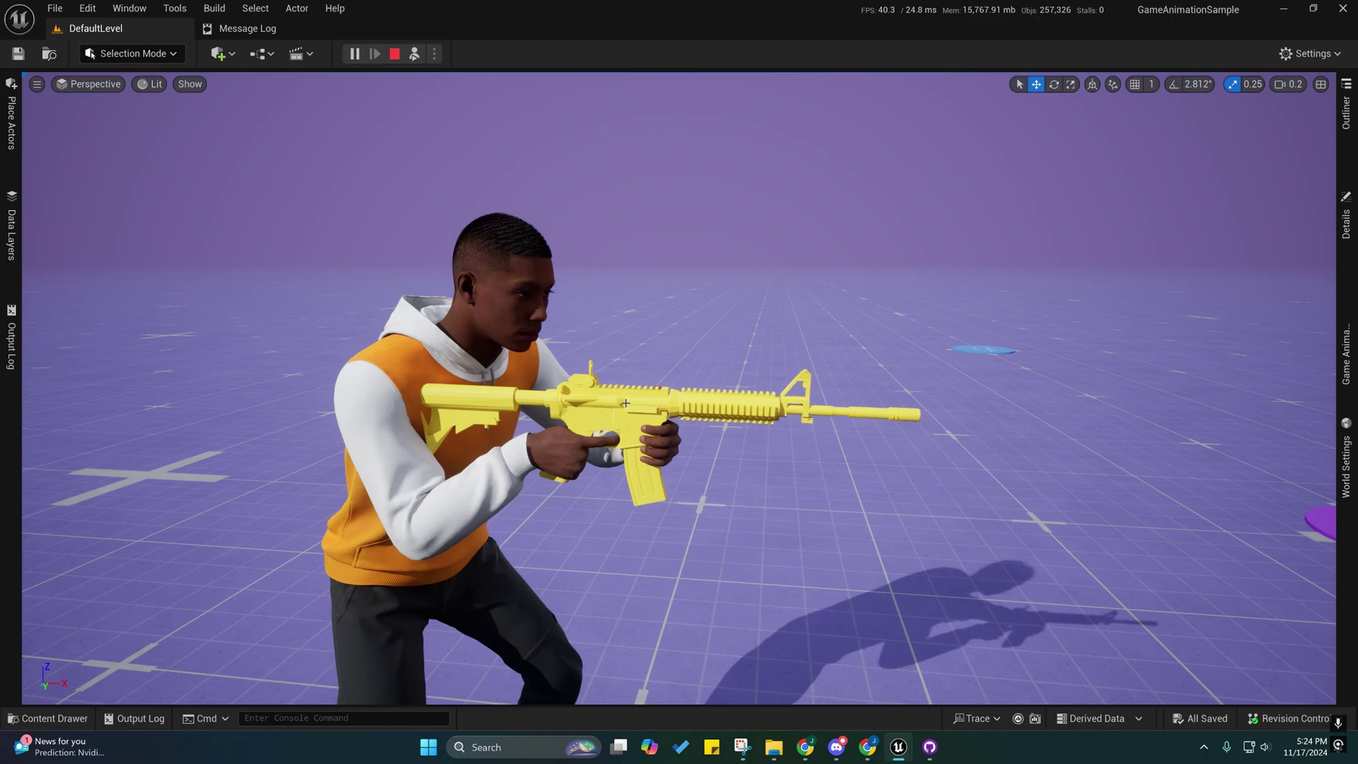
{"action": "mouse_move", "coordinate": [898, 747]}
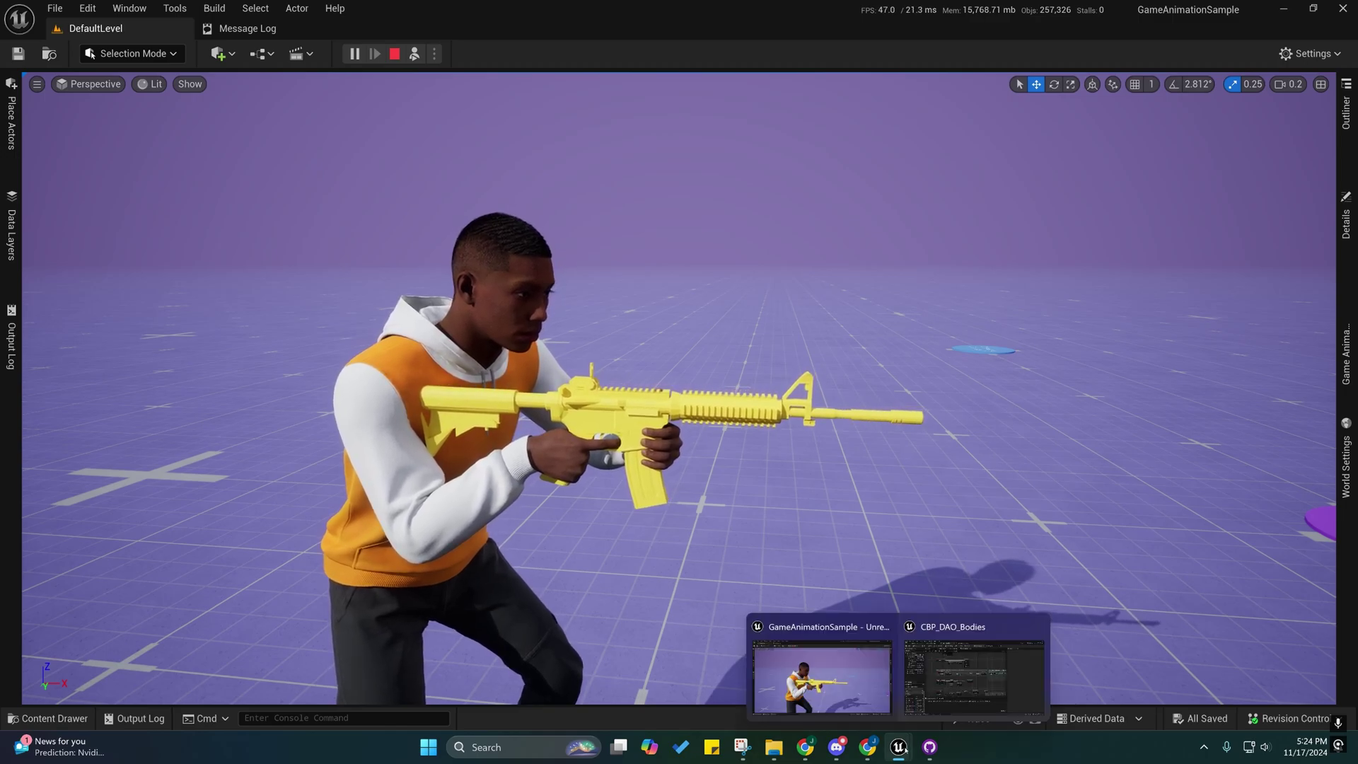
{"action": "left_click", "coordinate": [937, 679]}
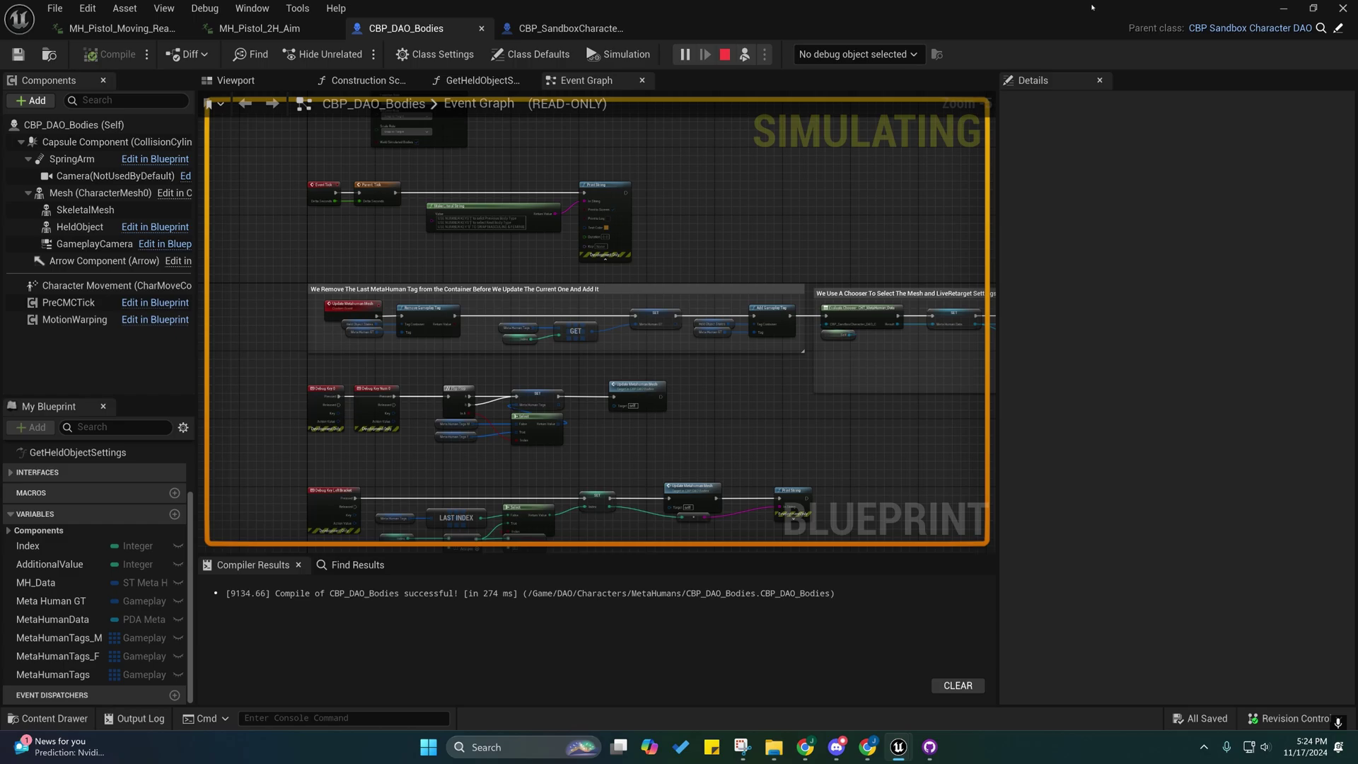
{"action": "left_click", "coordinate": [1282, 7]}
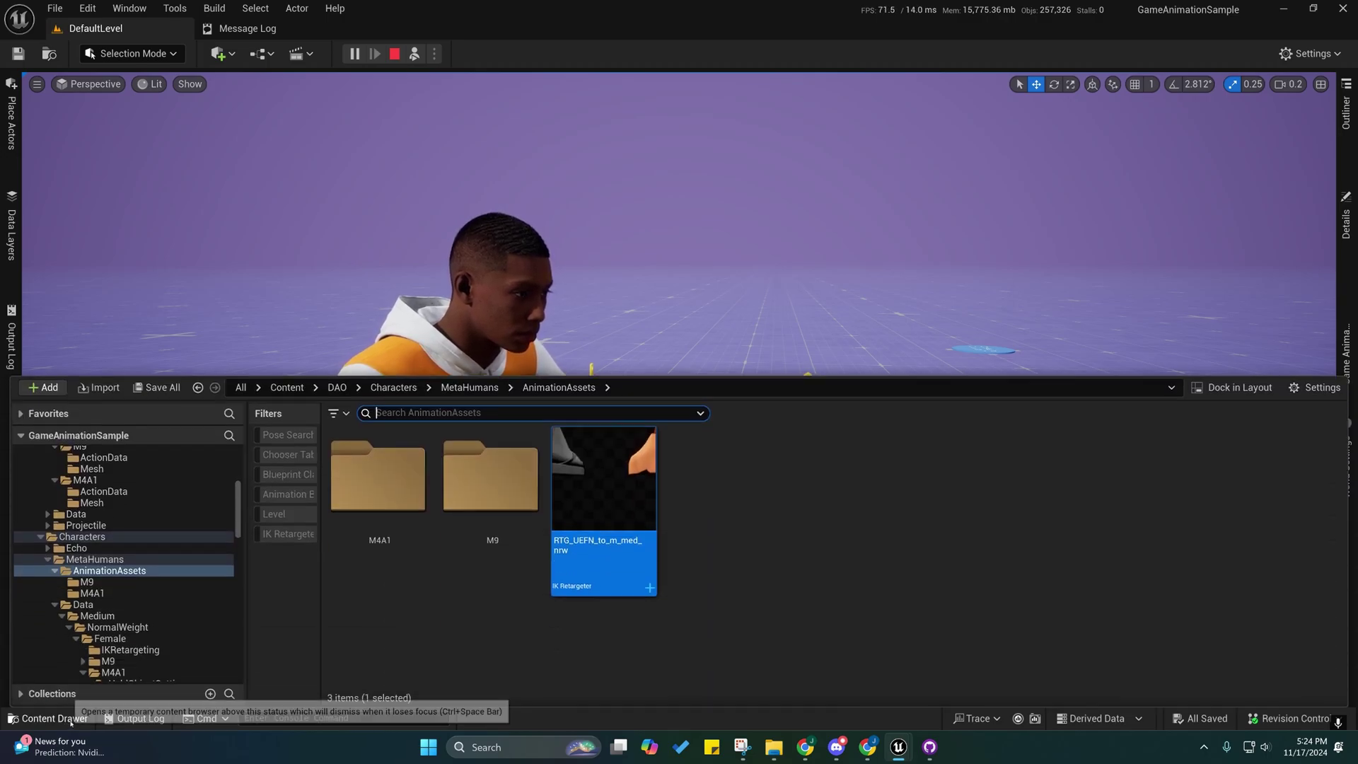
- Browse to the AnimTesting content folder and select the M4A1_Aiming_Pose1 animation sequence
{"action": "left_click", "coordinate": [48, 718]}
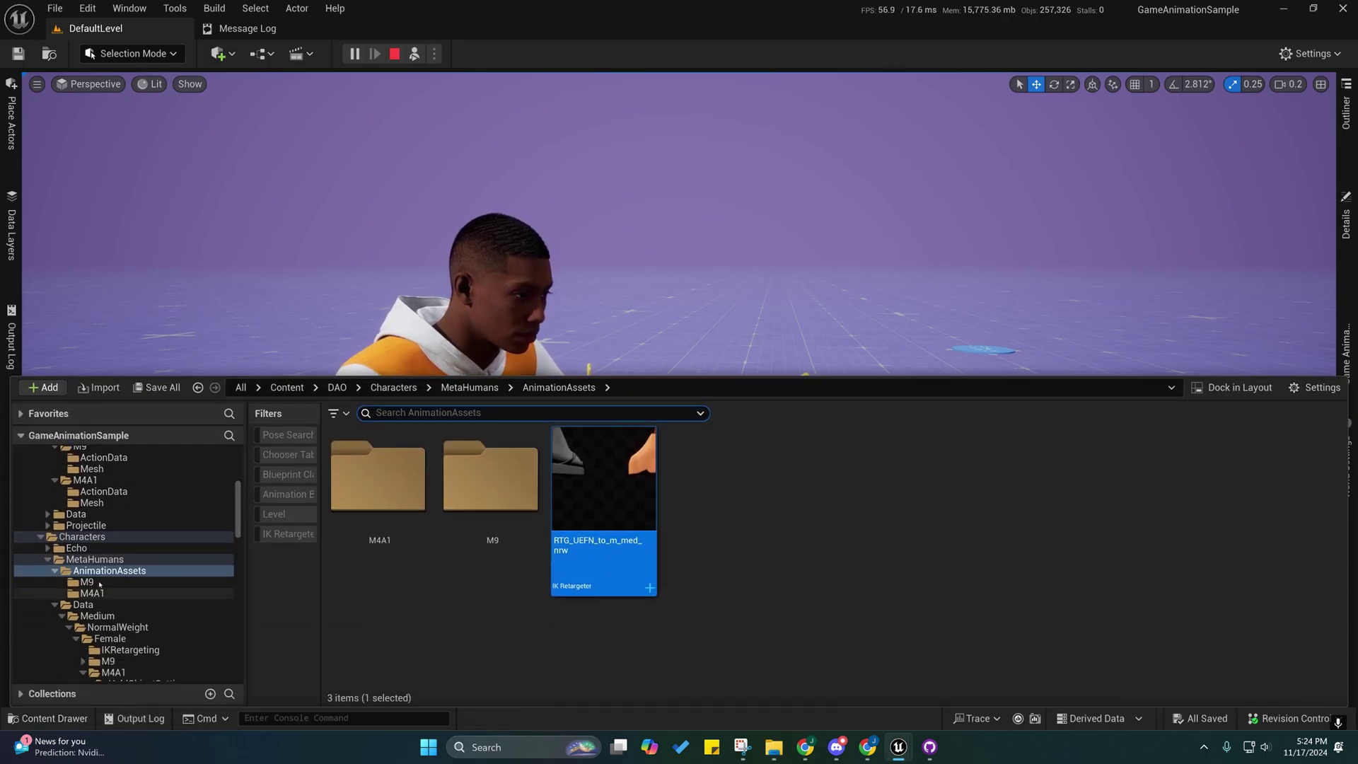
{"action": "scroll", "coordinate": [100, 584], "scroll_direction": "up", "scroll_amount": 10}
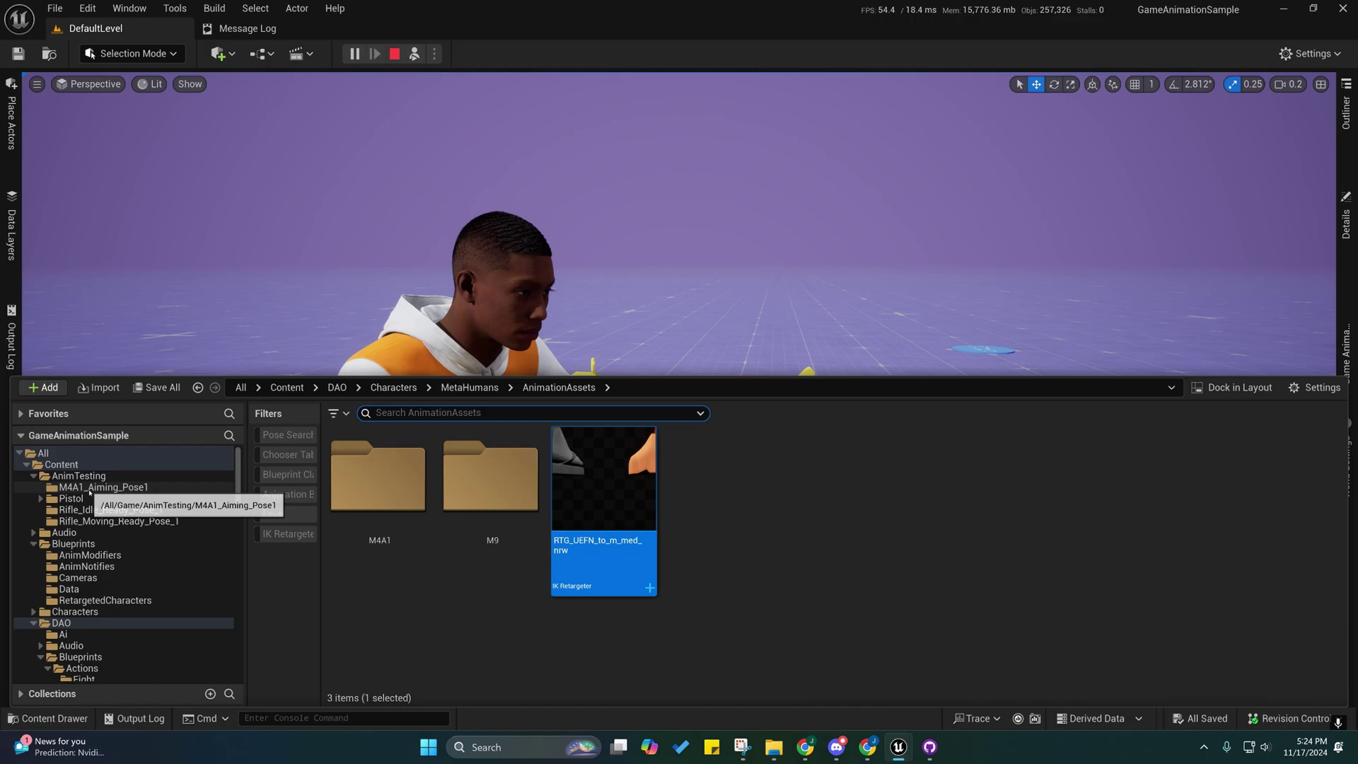
{"action": "left_click", "coordinate": [78, 475]}
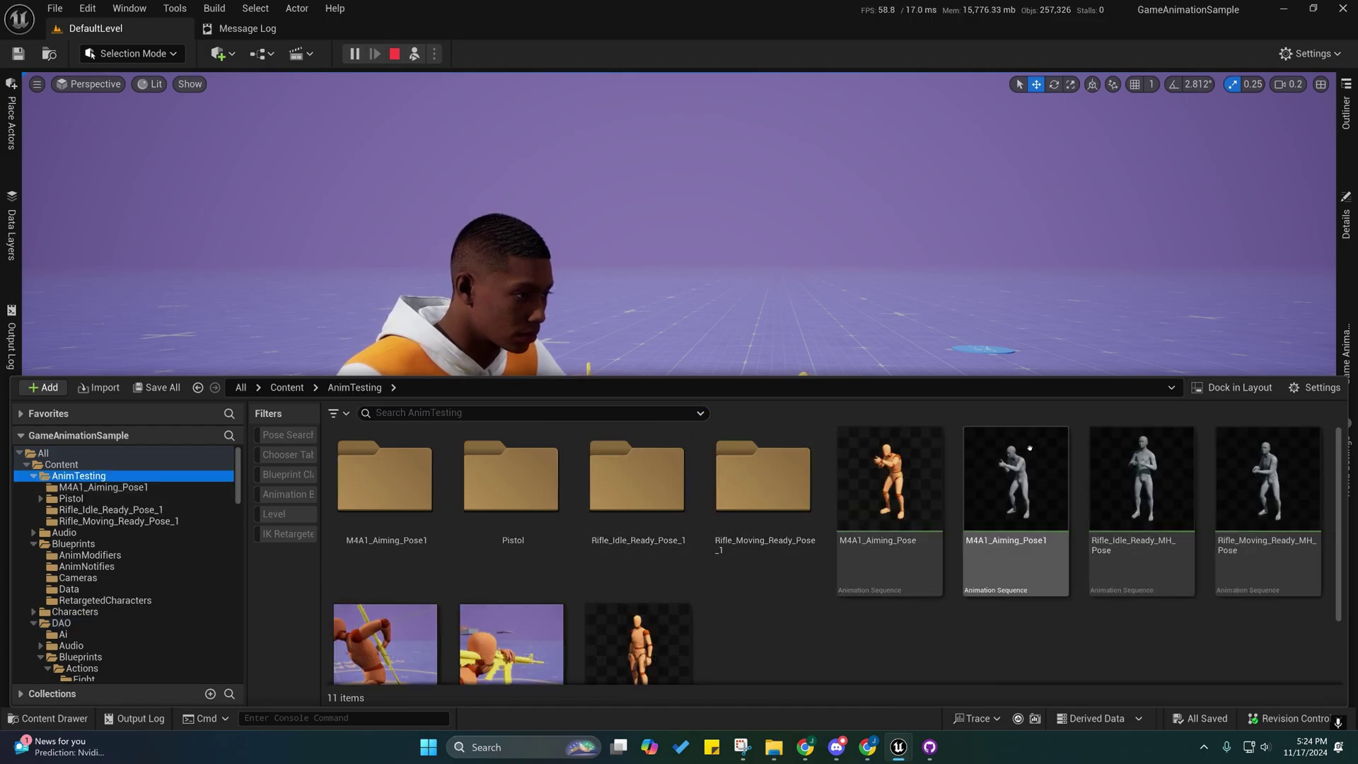
{"action": "left_click", "coordinate": [1029, 447]}
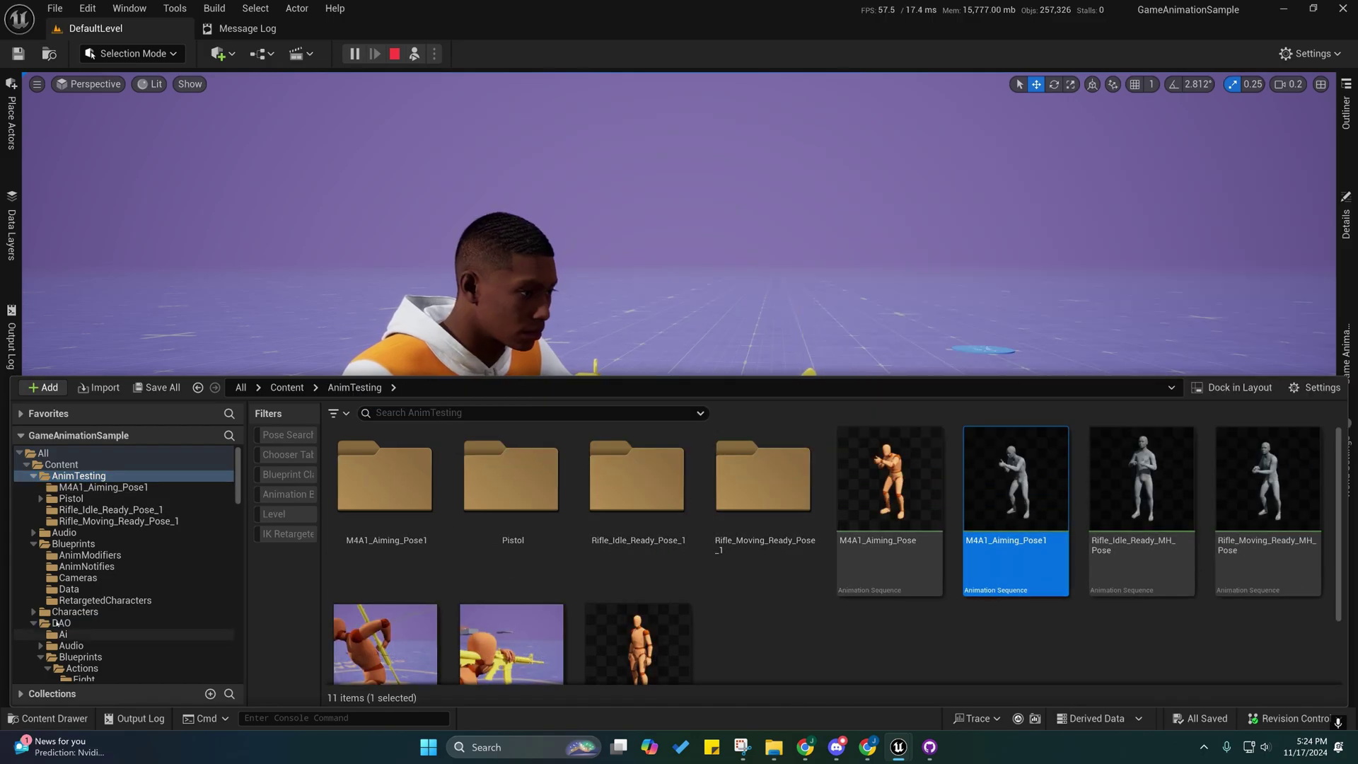
{"action": "scroll", "coordinate": [56, 622], "scroll_direction": "down", "scroll_amount": 2}
- Bring up the CBP_DAO_Bodies blueprint and examine the chooser nodes that select the mesh and live retarget settings
{"action": "mouse_move", "coordinate": [898, 746]}
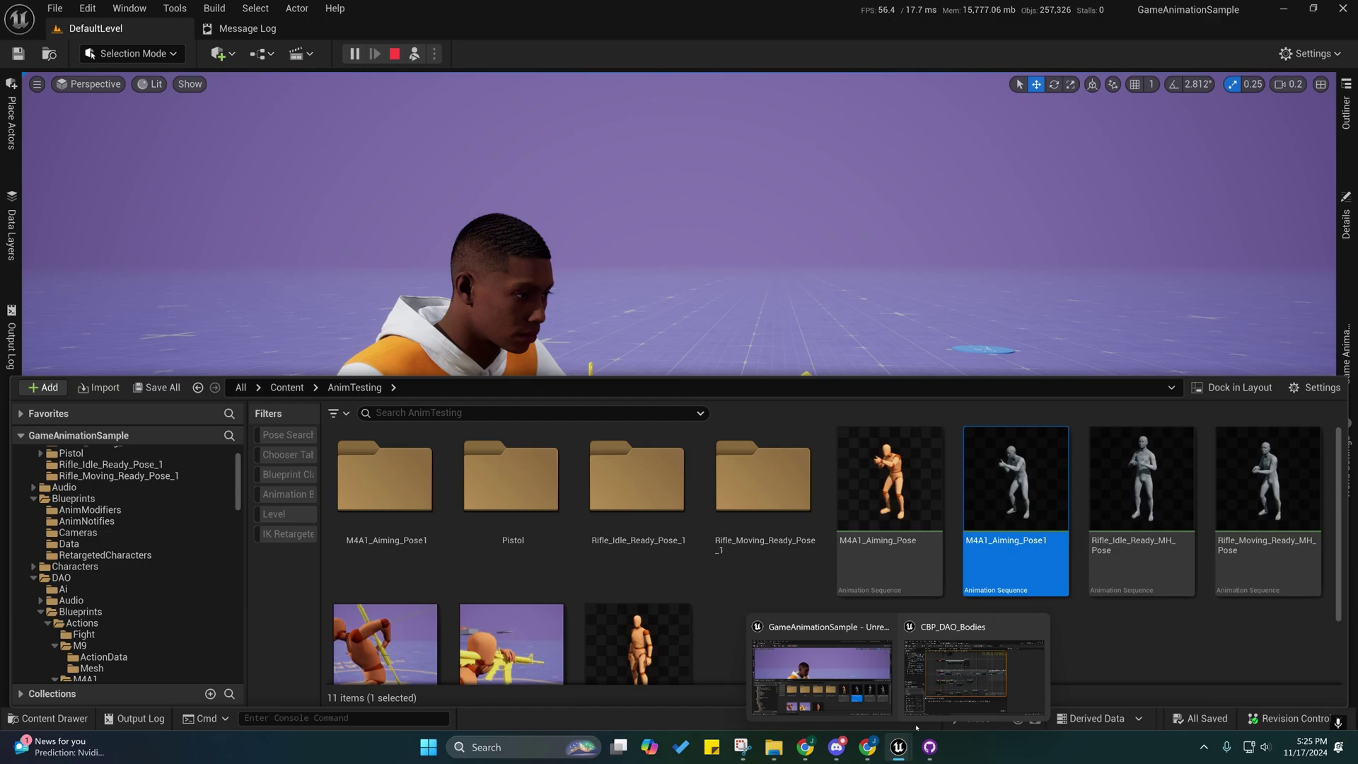
{"action": "left_click", "coordinate": [968, 675]}
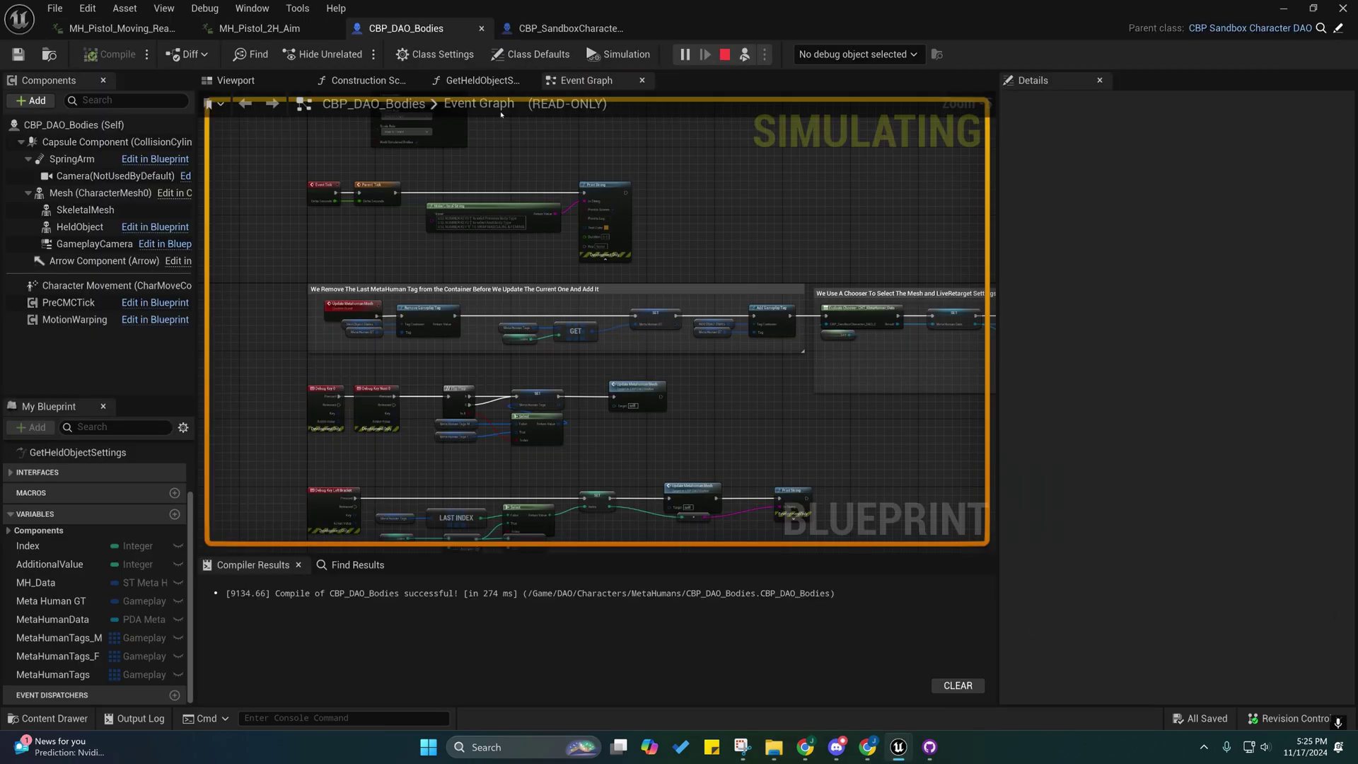
{"action": "right_click_drag", "start_coordinate": [651, 184], "coordinate": [489, 191]}
{"action": "right_click_drag", "start_coordinate": [659, 210], "coordinate": [261, 151]}
{"action": "right_click_drag", "start_coordinate": [558, 188], "coordinate": [569, 220]}
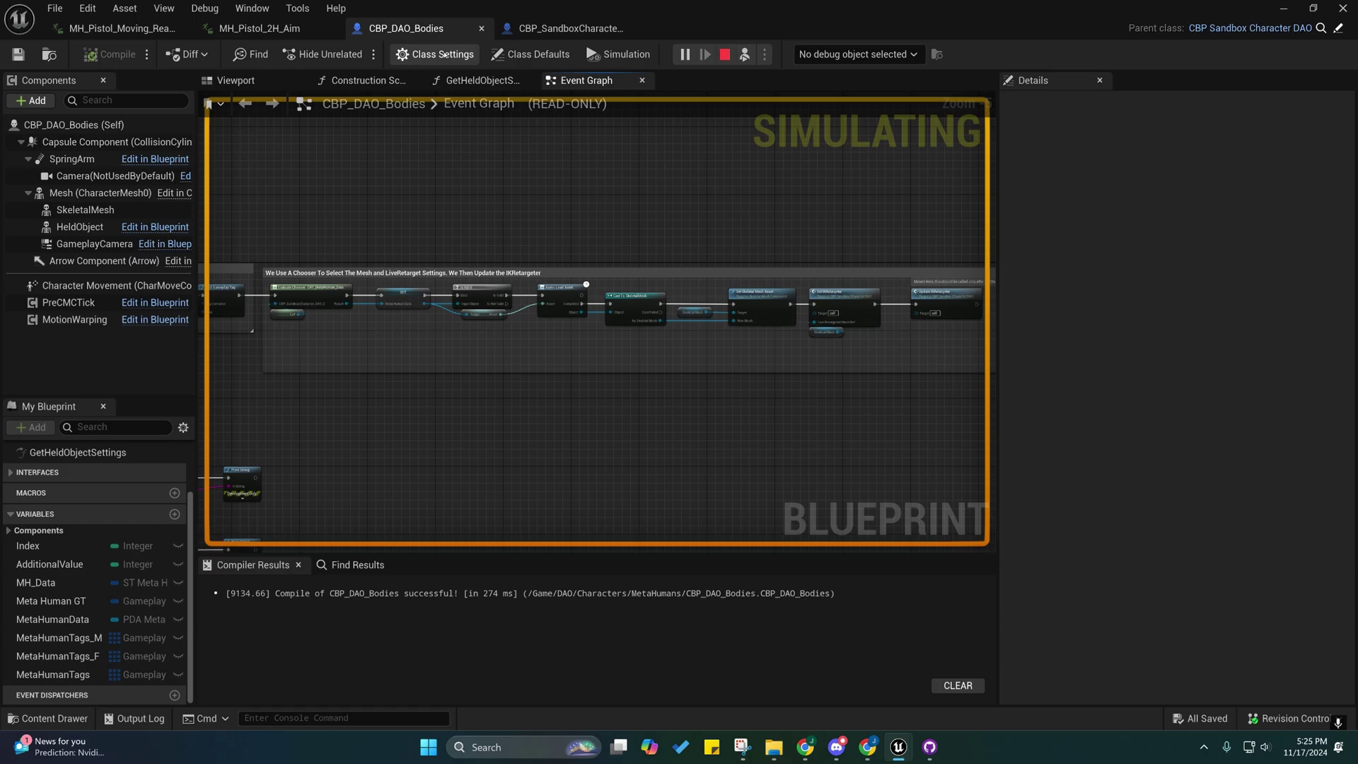
- Show the CBP_DAO_Bodies class defaults and expand the ST Overlay Data map under Held Object
{"action": "left_click", "coordinate": [532, 55]}
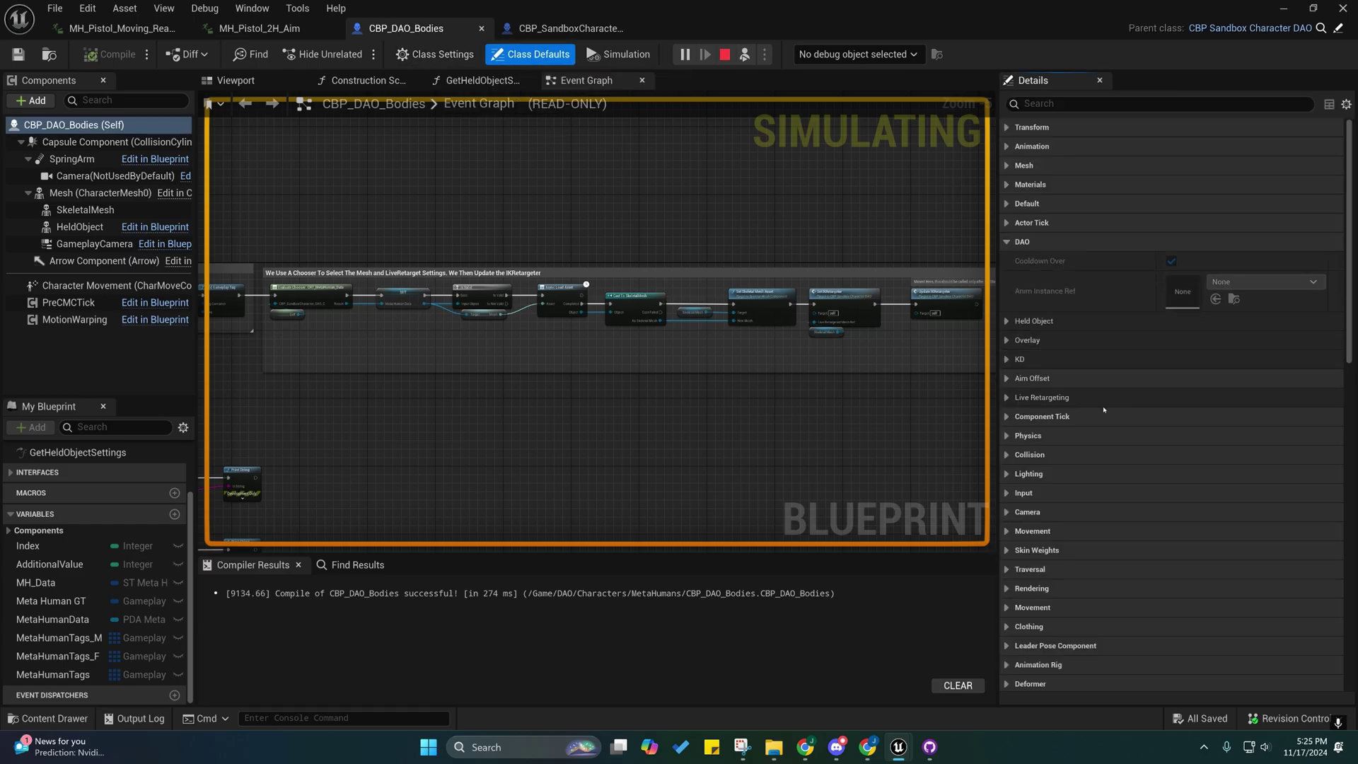
{"action": "left_click", "coordinate": [1006, 321]}
{"action": "left_click", "coordinate": [1018, 339]}
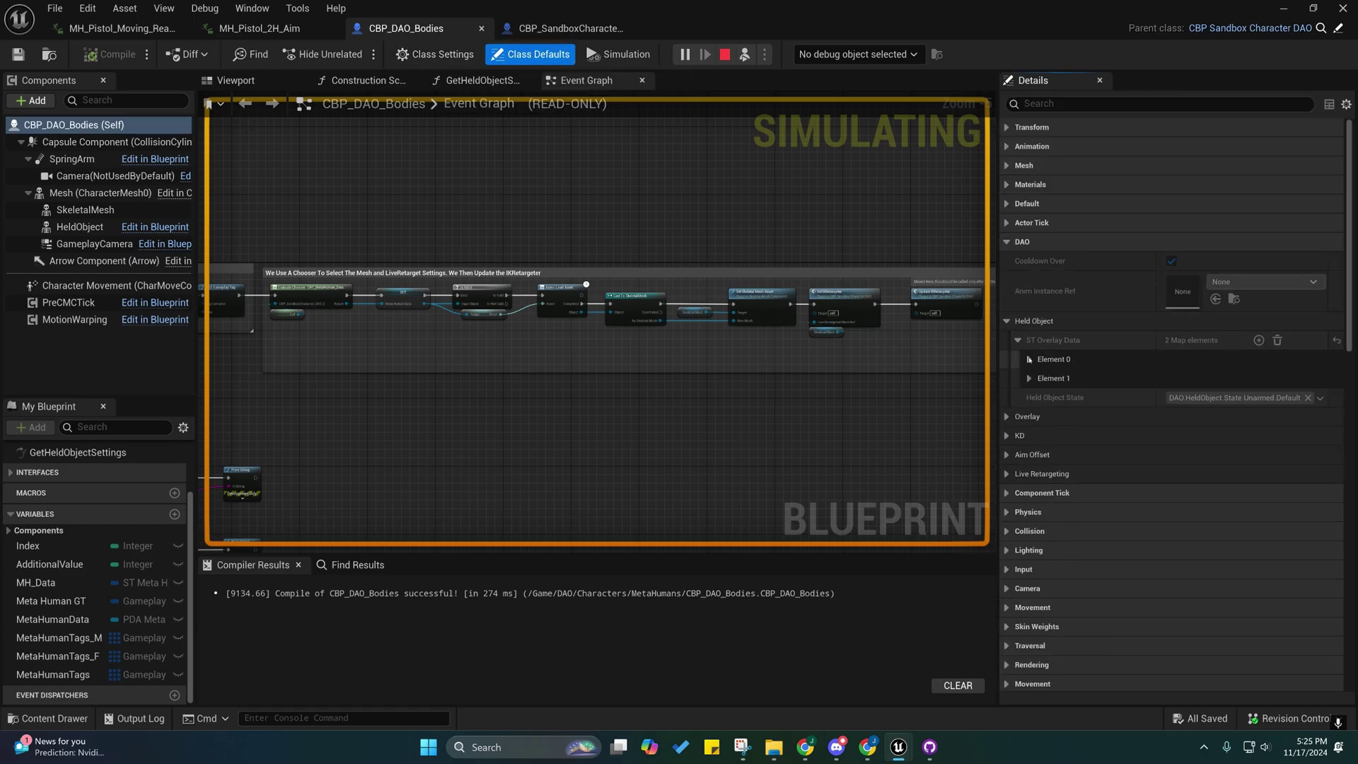
- Expand both elements of the ST Overlay Data map and stop the running play session
{"action": "left_click", "coordinate": [1029, 359]}
{"action": "left_click", "coordinate": [1029, 439]}
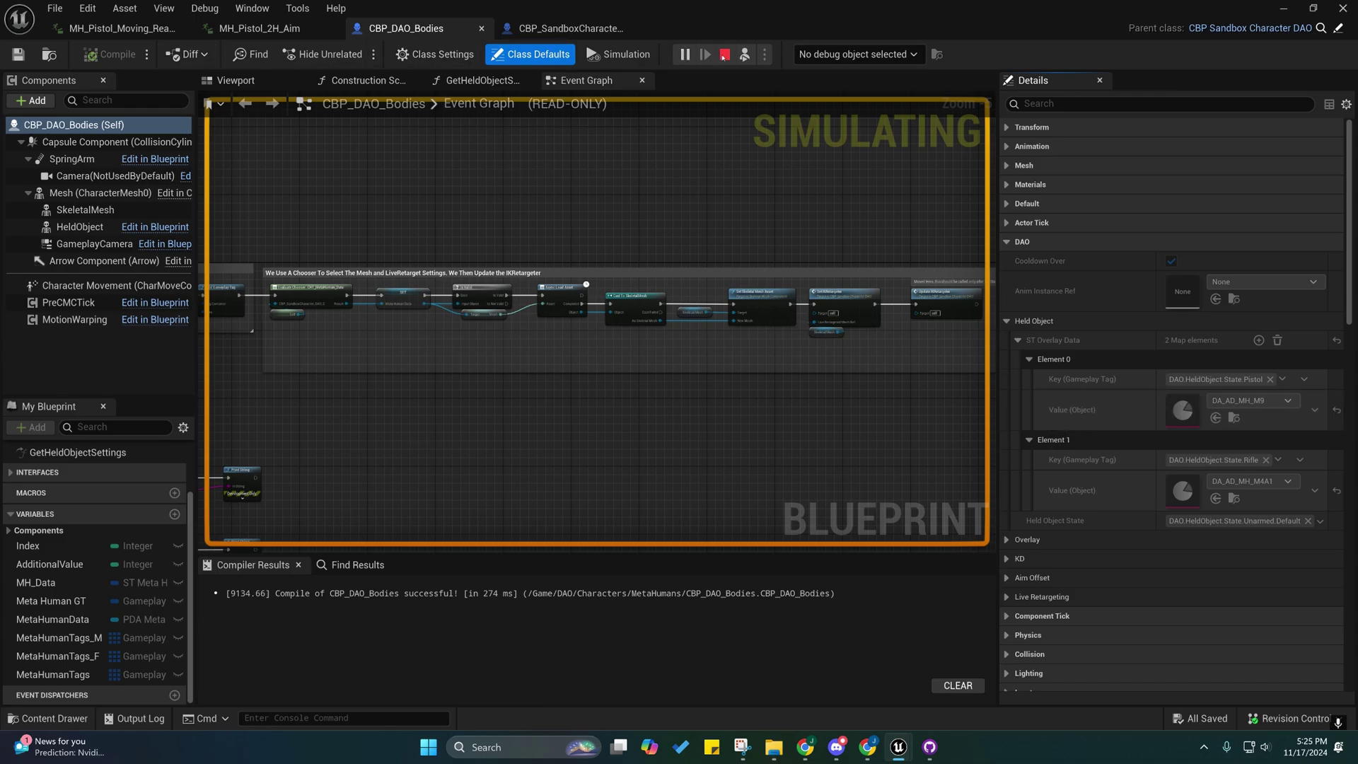
{"action": "left_click", "coordinate": [724, 54]}
- Open the DA_AD_MH_M9 data asset and show the class defaults of its linked ABP_HeldObjectAnimLayer_MH_Pistol_M9 anim layer
{"action": "left_click", "coordinate": [1234, 417]}
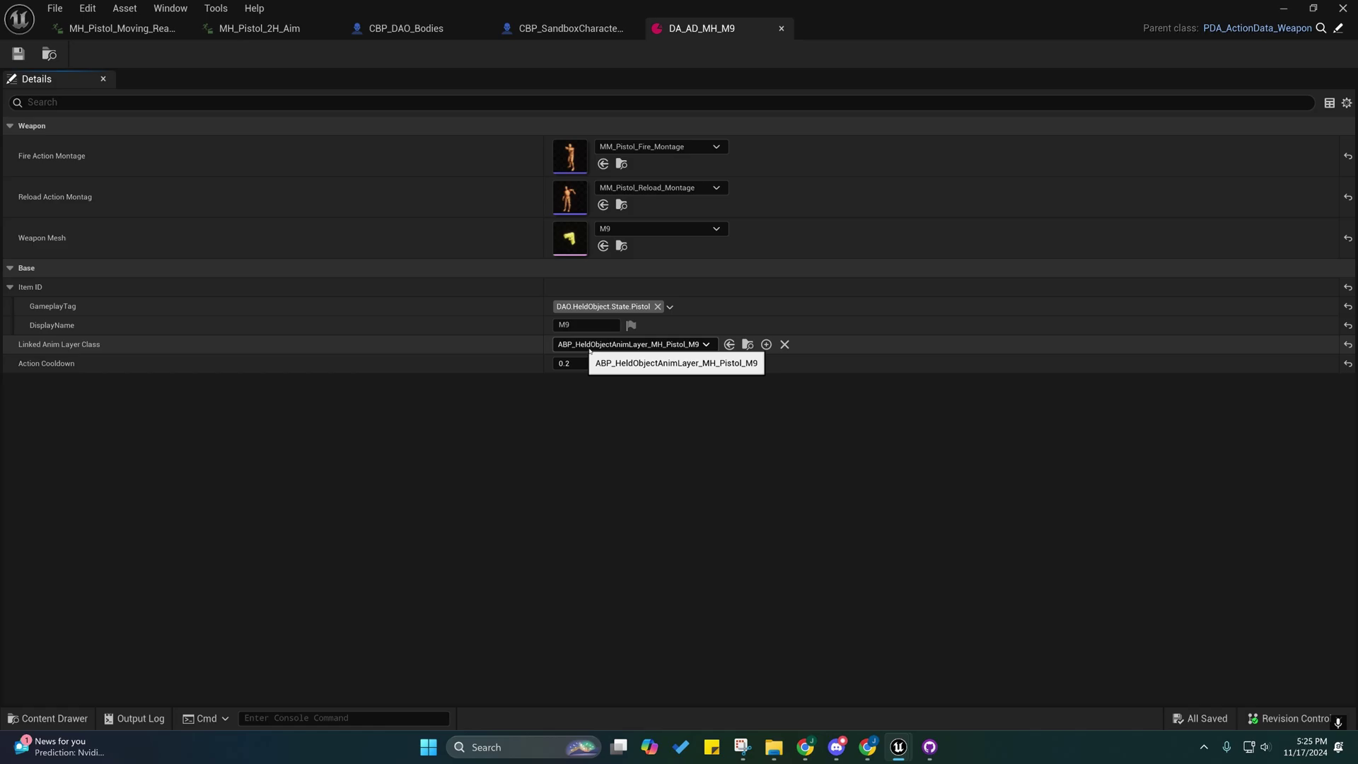
{"action": "left_click", "coordinate": [55, 717]}
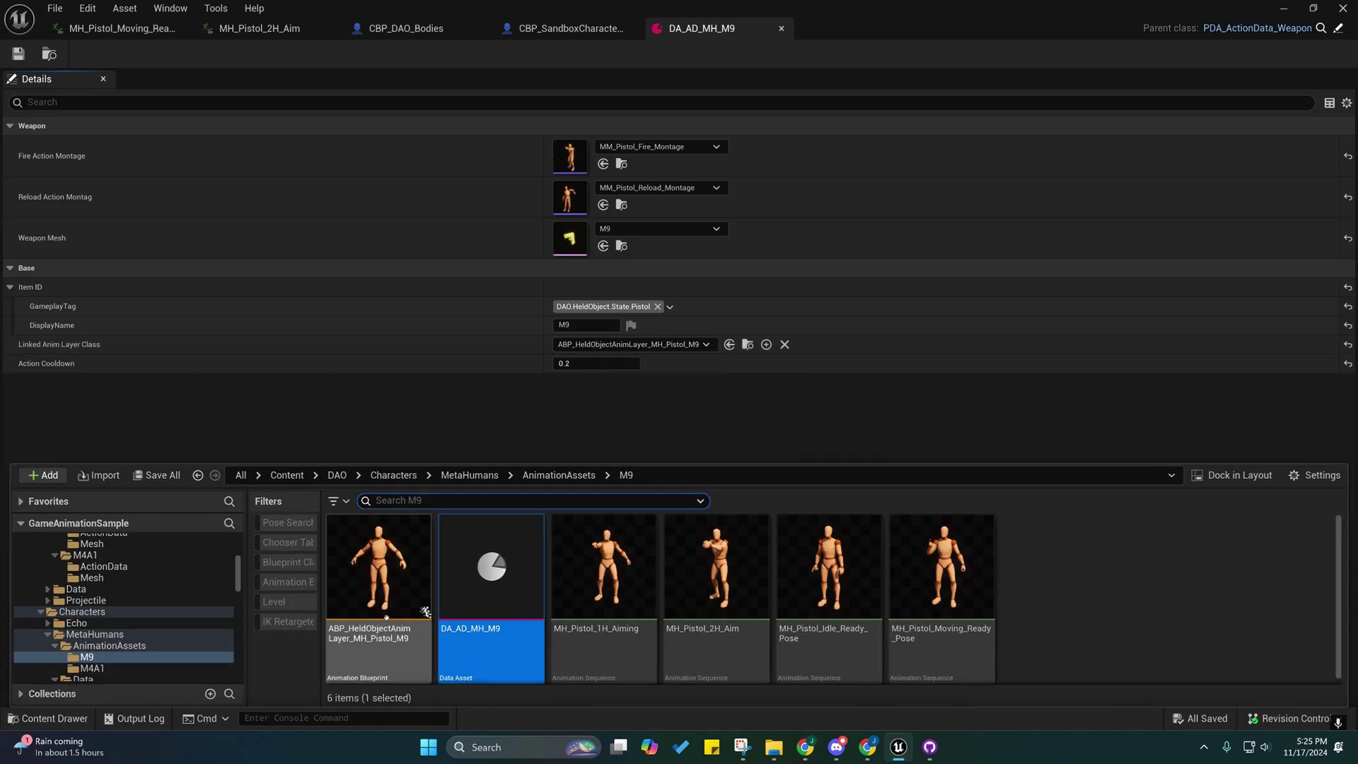
{"action": "left_click", "coordinate": [366, 551]}
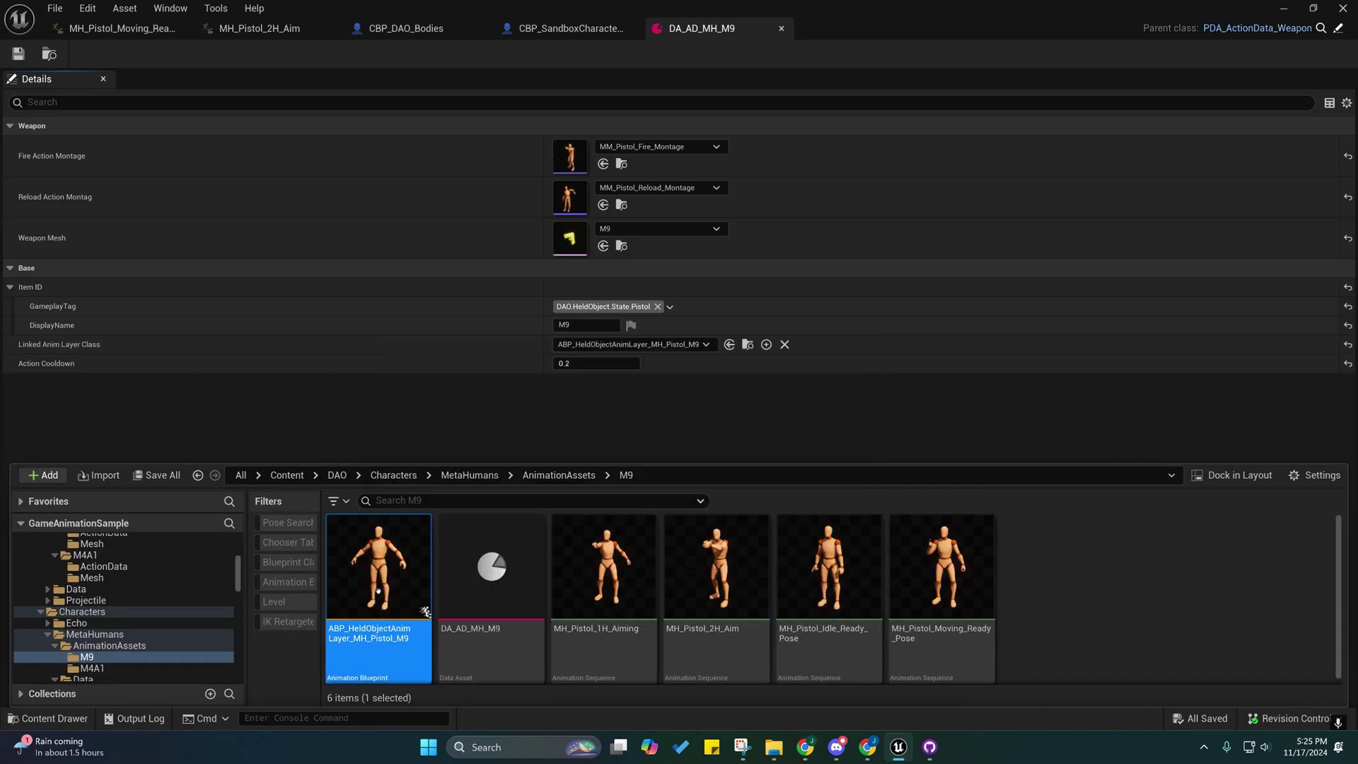
{"action": "double_click", "coordinate": [375, 553]}
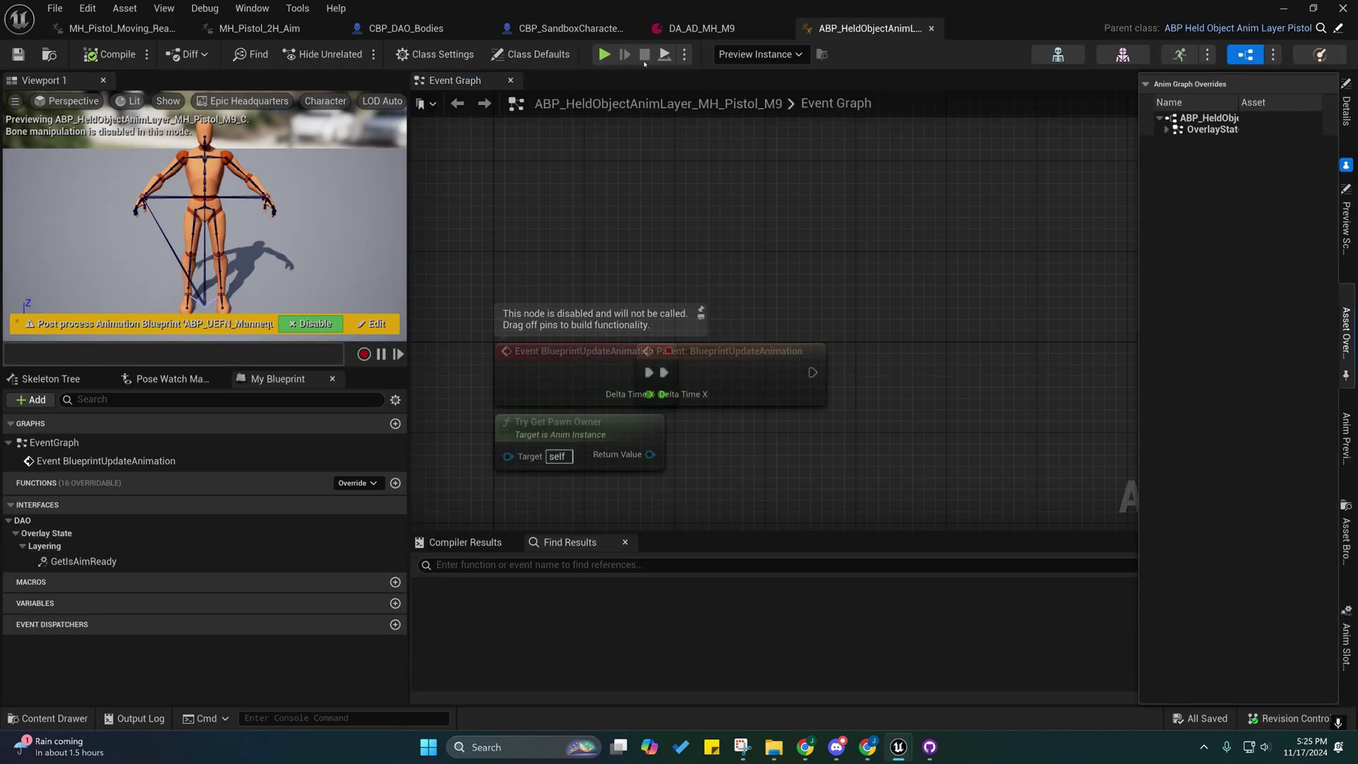
{"action": "left_click", "coordinate": [532, 54]}
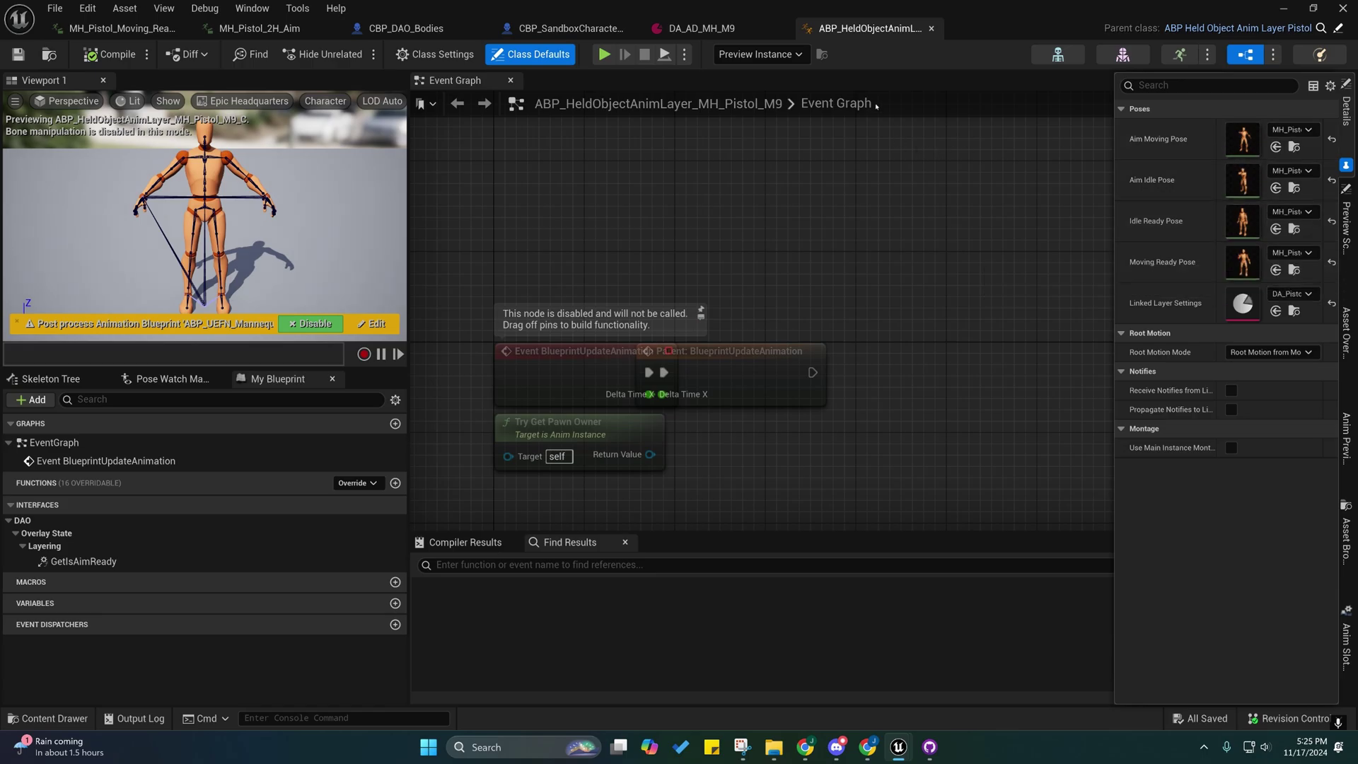
- In the CBP_SandboxCharacter_DAO class defaults, collapse all categories and expand DAO > Held Object > ST Overlay Data down to Element 0
{"action": "left_click", "coordinate": [698, 28]}
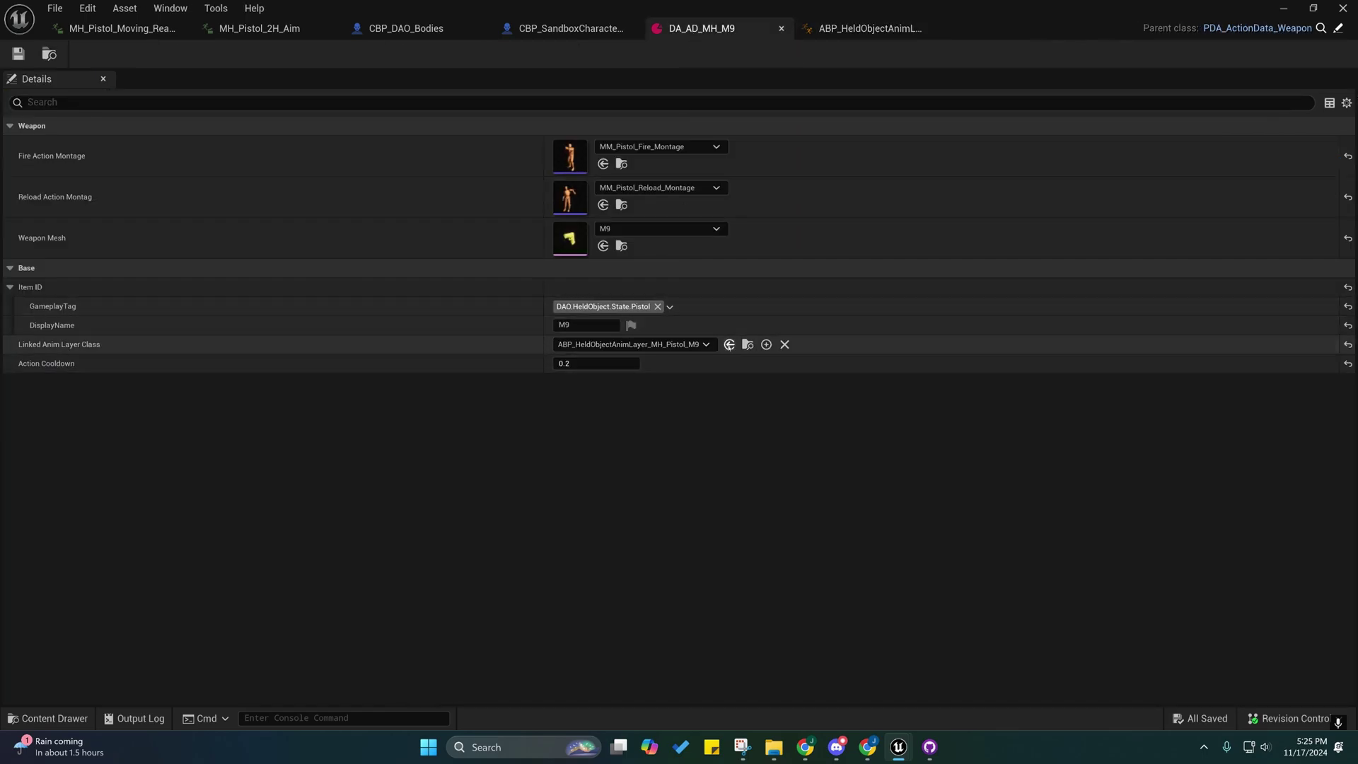
{"action": "left_click", "coordinate": [565, 28]}
{"action": "right_click_drag", "start_coordinate": [605, 270], "coordinate": [510, 294]}
{"action": "left_click", "coordinate": [519, 55]}
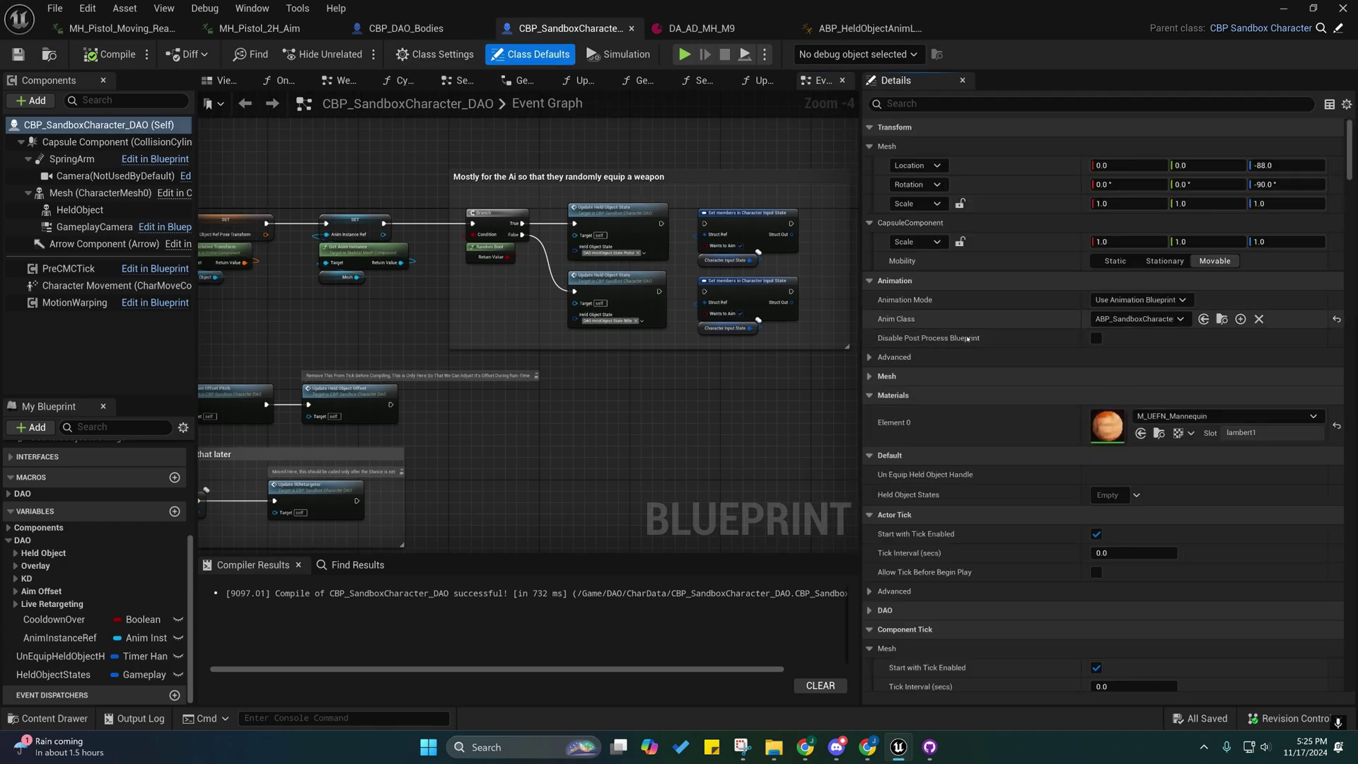
{"action": "left_click", "coordinate": [1329, 104]}
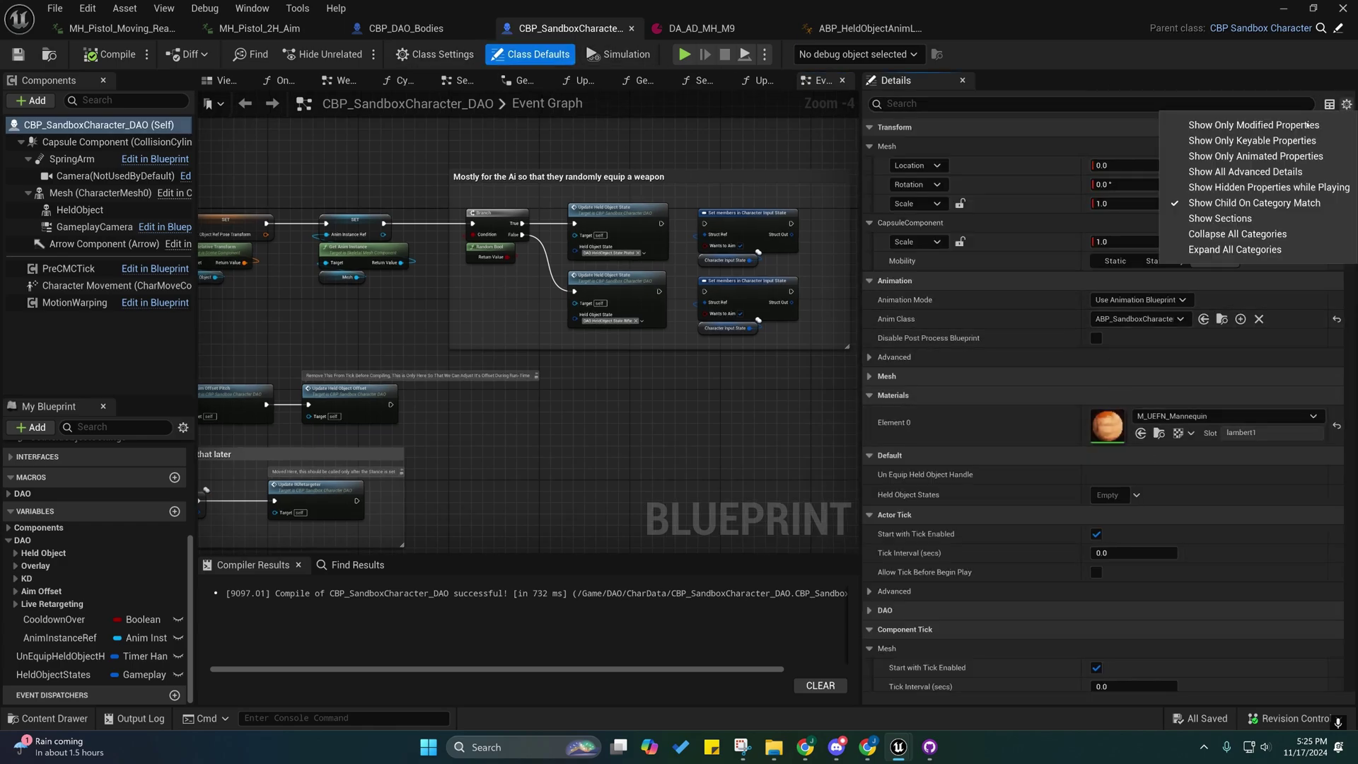
{"action": "left_click", "coordinate": [1216, 236]}
{"action": "left_click", "coordinate": [870, 242]}
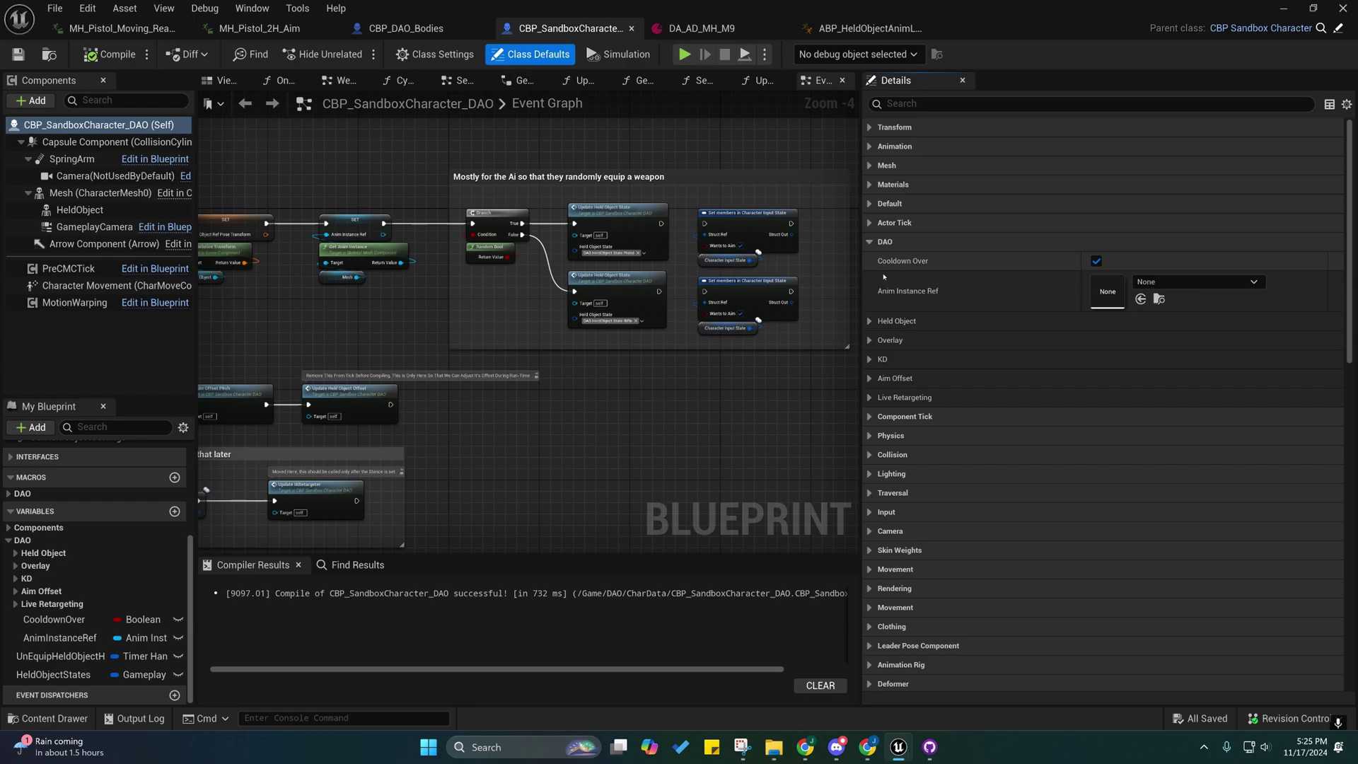
{"action": "left_click", "coordinate": [869, 321]}
{"action": "left_click", "coordinate": [880, 340]}
{"action": "left_click", "coordinate": [892, 359]}
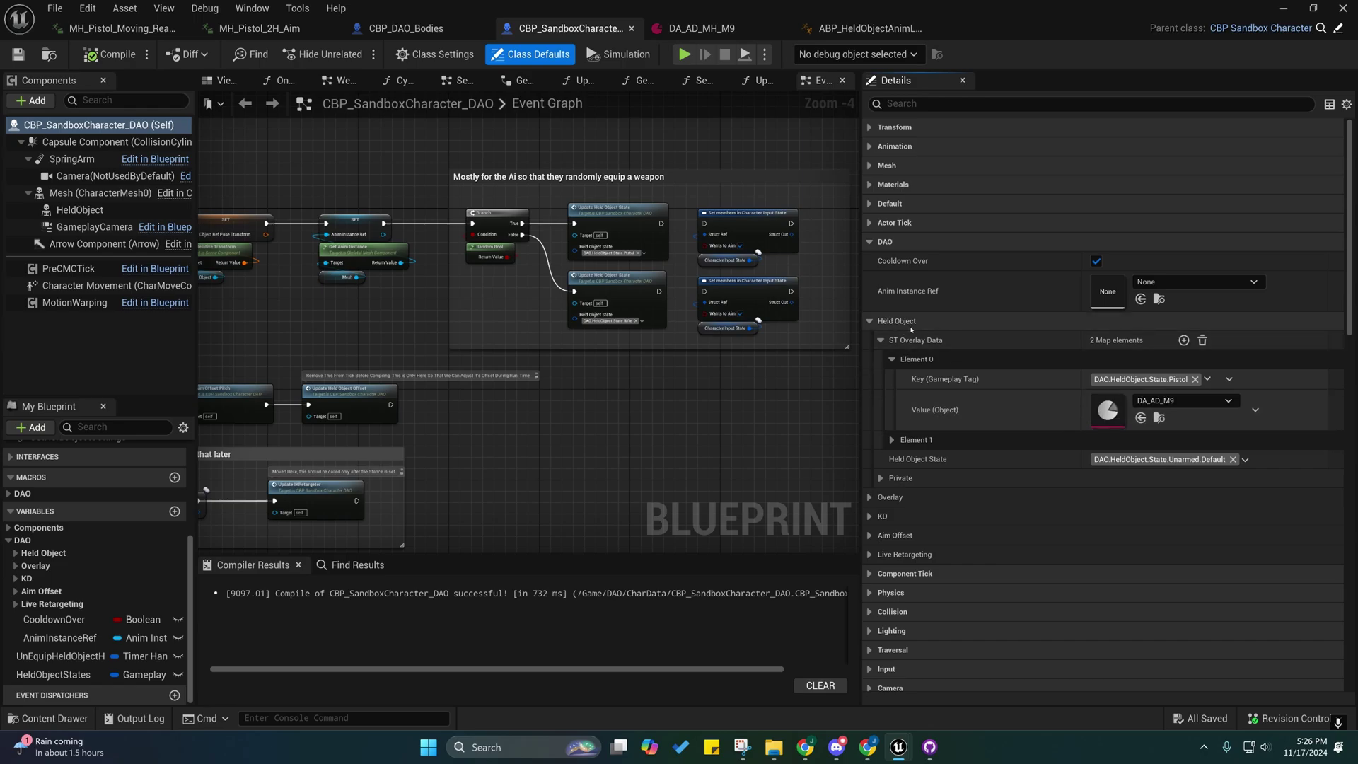
- Open the DA_AD_M9 data asset and compare it with the MetaHuman pistol's anim layer blueprint and DA_AD_MH_M9
{"action": "double_click", "coordinate": [1107, 410]}
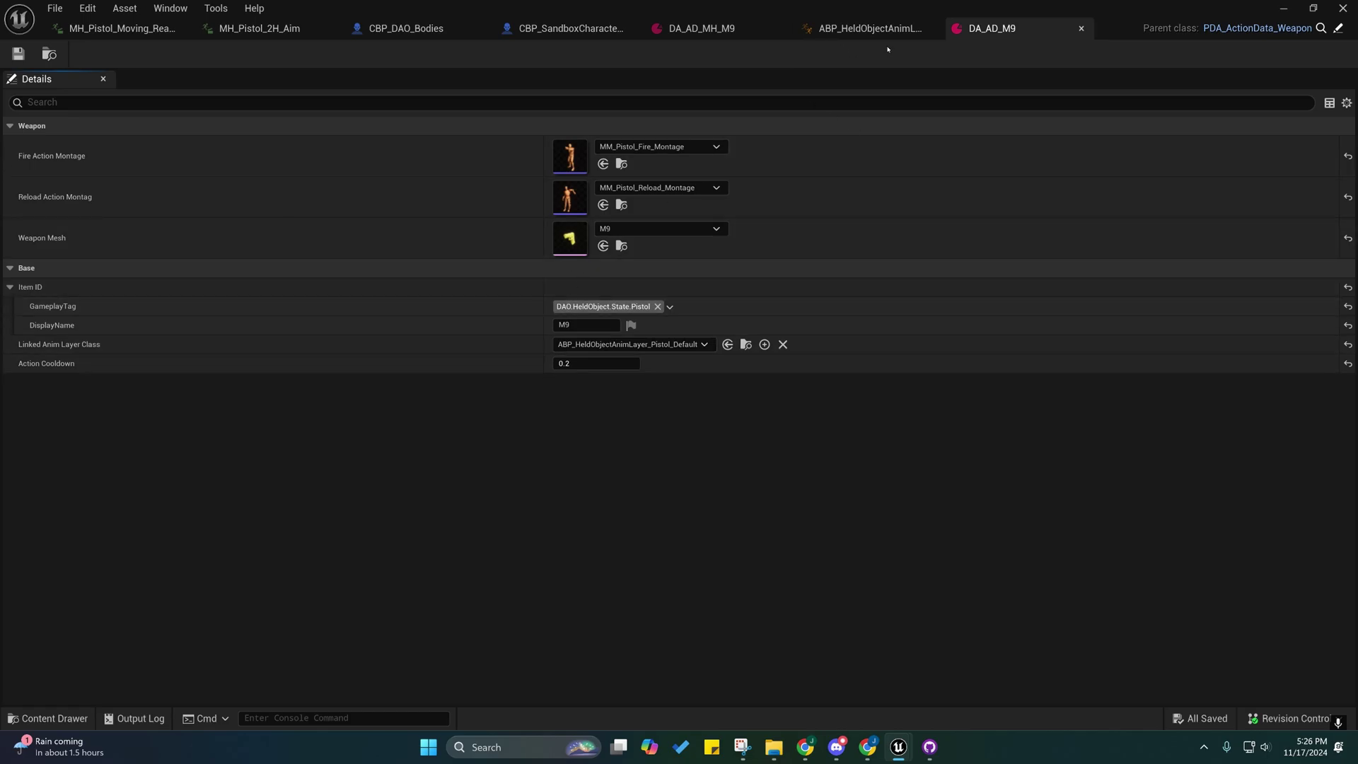
{"action": "left_click", "coordinate": [873, 28]}
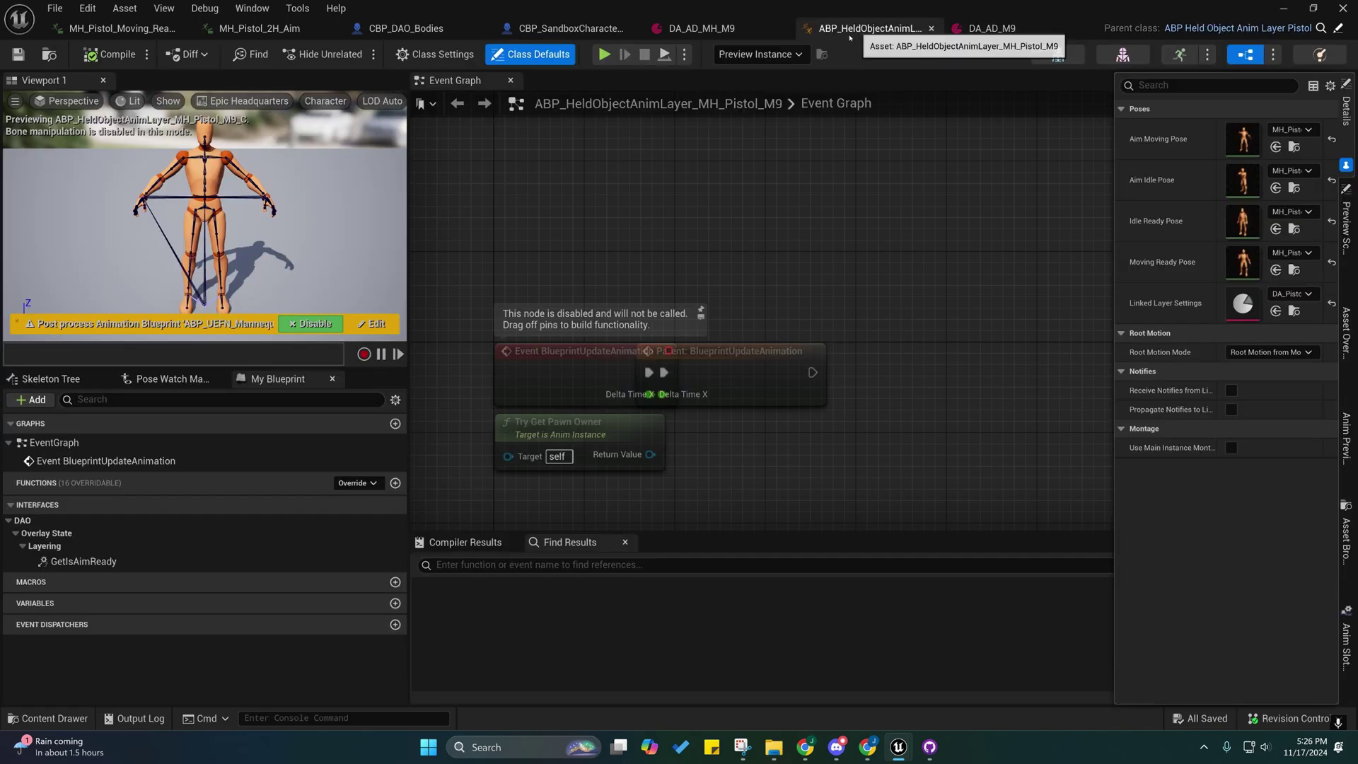
{"action": "left_click", "coordinate": [700, 28]}
- Return to CBP_SandboxCharacter_DAO and expand the Live Retargeting category in its class defaults
{"action": "left_click", "coordinate": [562, 28]}
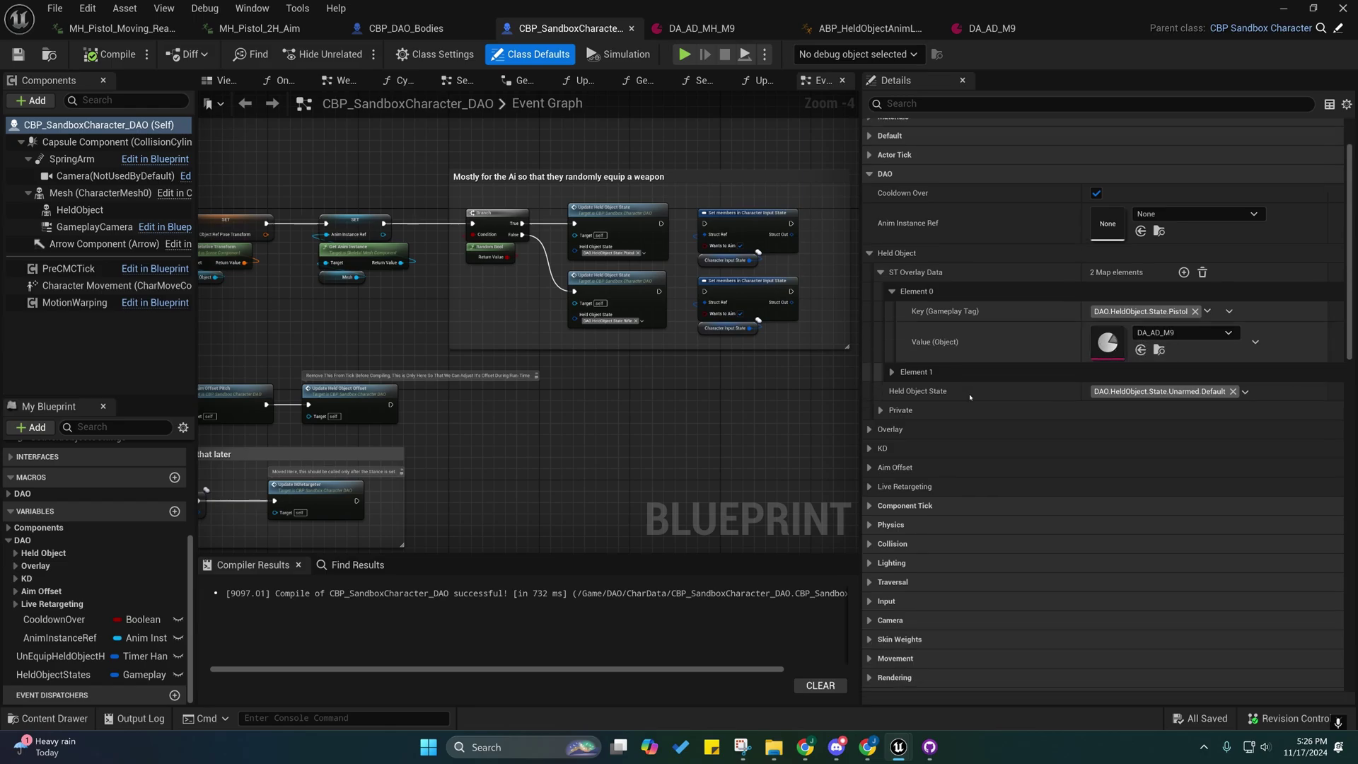
{"action": "scroll", "coordinate": [867, 400], "scroll_direction": "down", "scroll_amount": 4}
{"action": "left_click", "coordinate": [869, 397]}
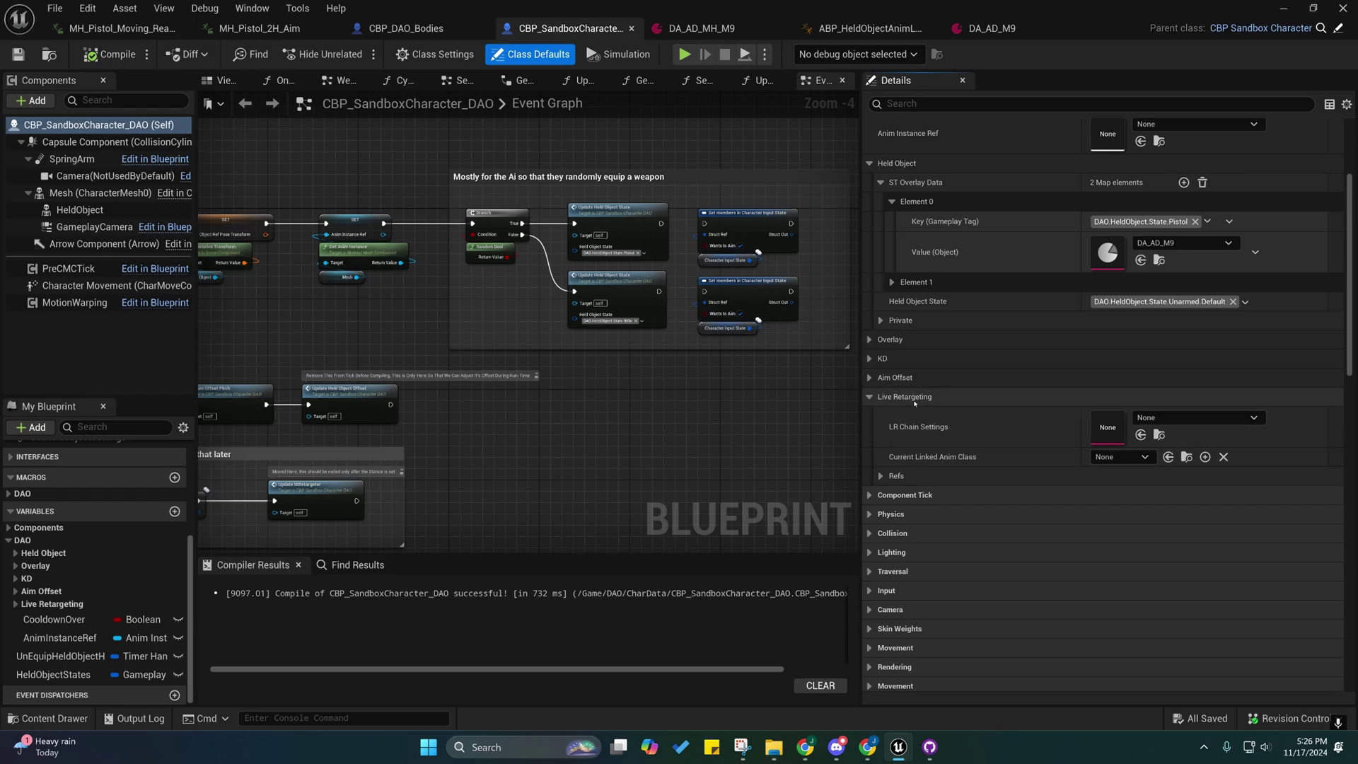
{"action": "right_click_drag", "start_coordinate": [549, 327], "coordinate": [636, 308]}
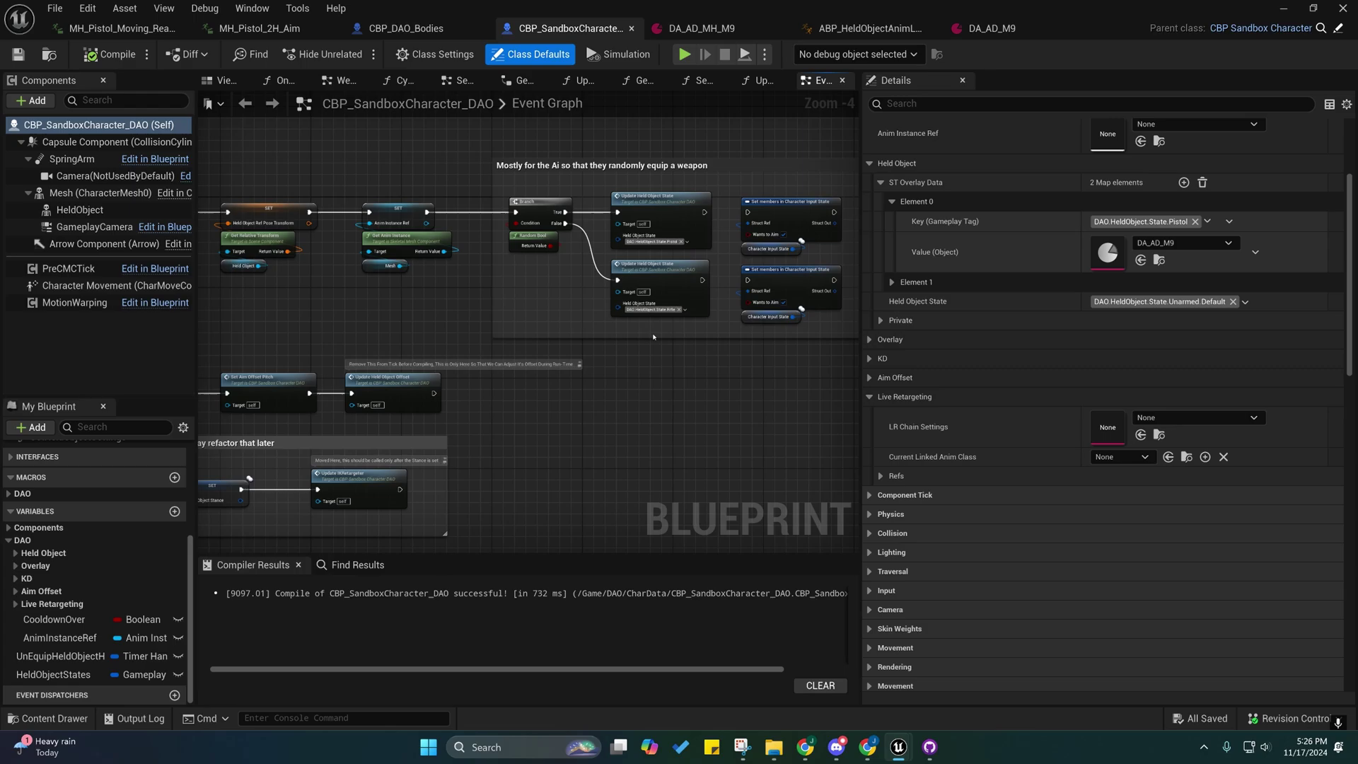
{"action": "right_click_drag", "start_coordinate": [537, 262], "coordinate": [589, 323]}
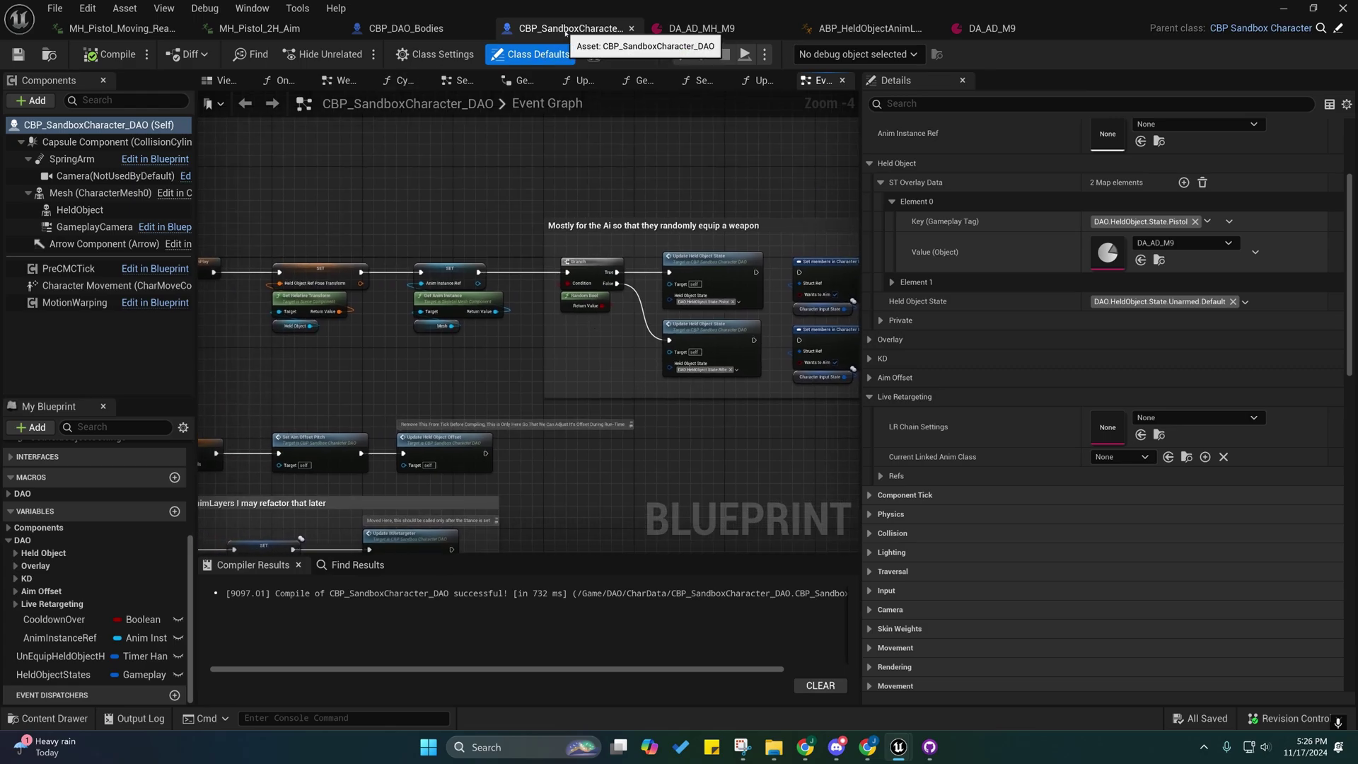
- Find the CycleHeldObjects and GetHeldObjectSettings functions in the CBP_SandboxCharacter_DAO blueprint and show their inputs and outputs
{"action": "scroll", "coordinate": [52, 510], "scroll_direction": "up", "scroll_amount": 4}
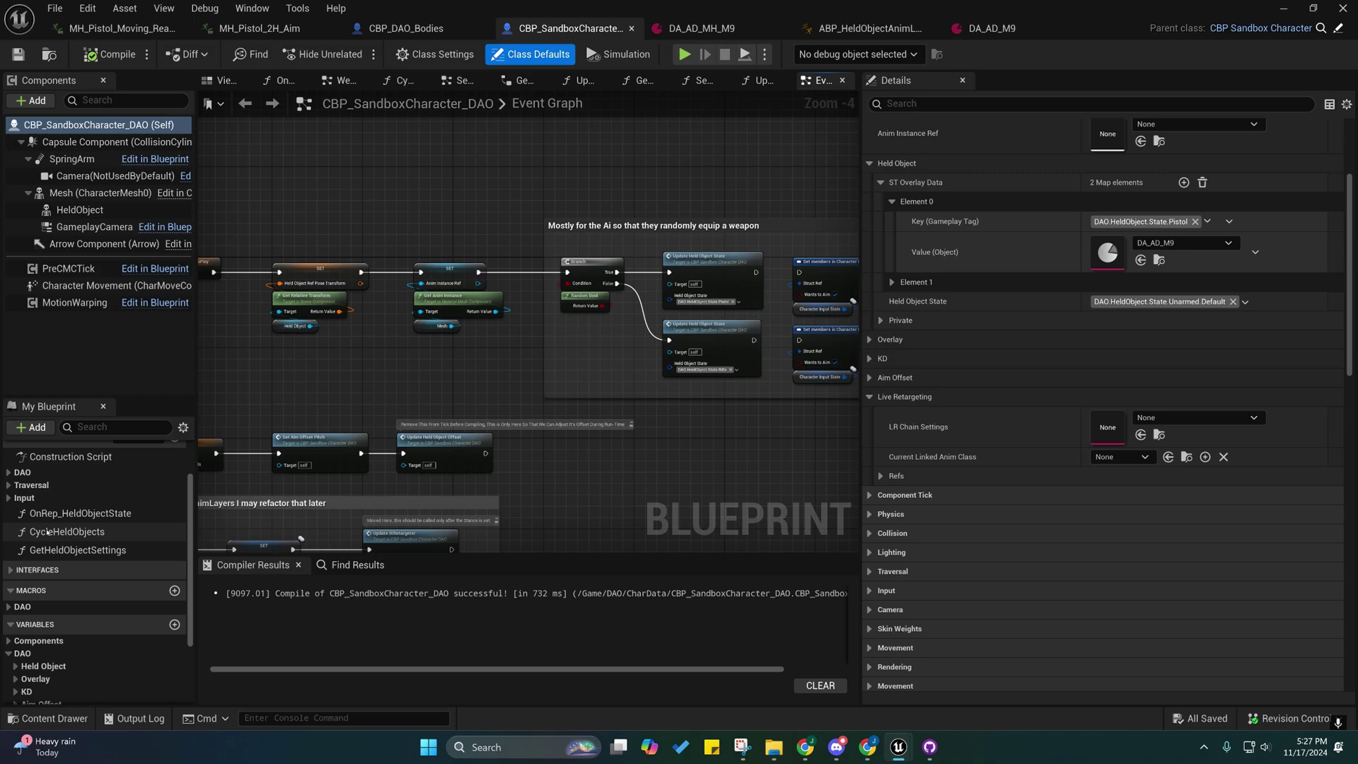
{"action": "left_click", "coordinate": [66, 550]}
{"action": "scroll", "coordinate": [74, 566], "scroll_direction": "up", "scroll_amount": 2}
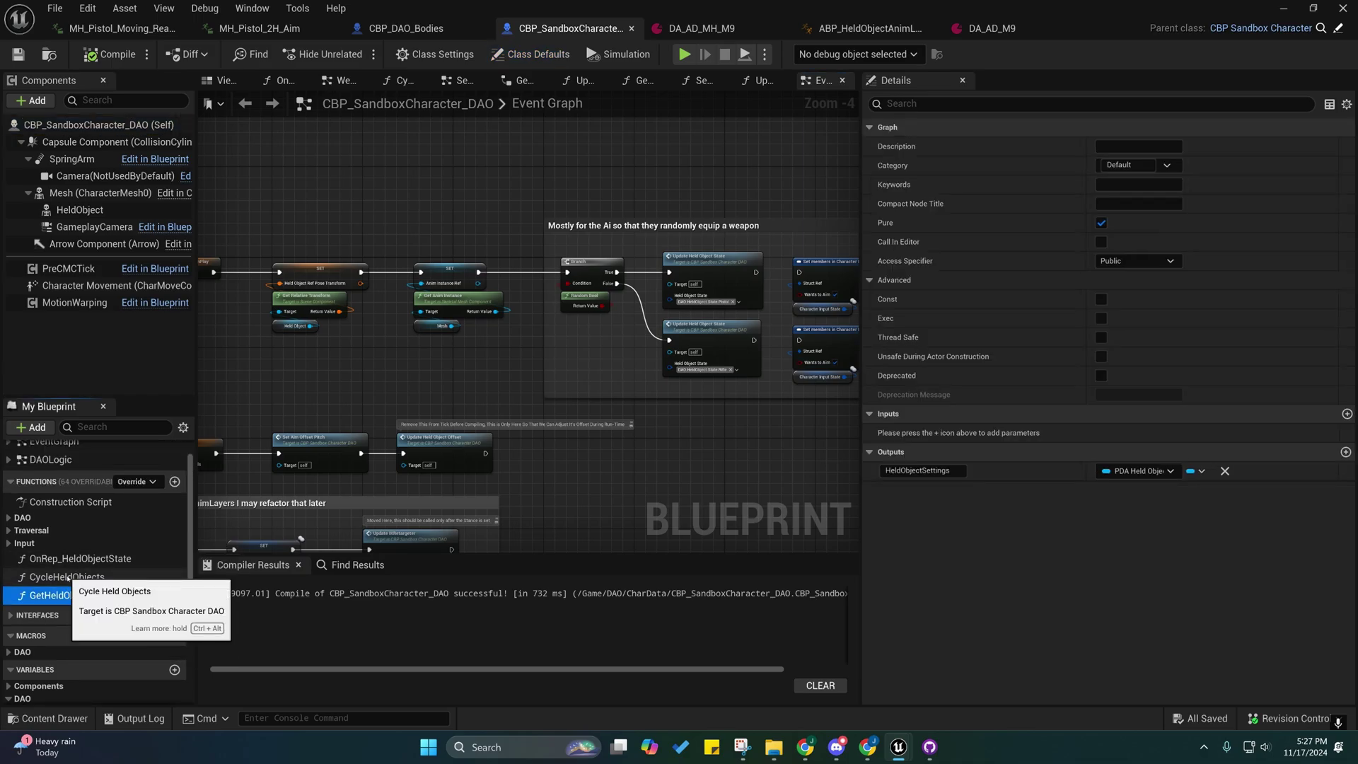
{"action": "left_click", "coordinate": [66, 577]}
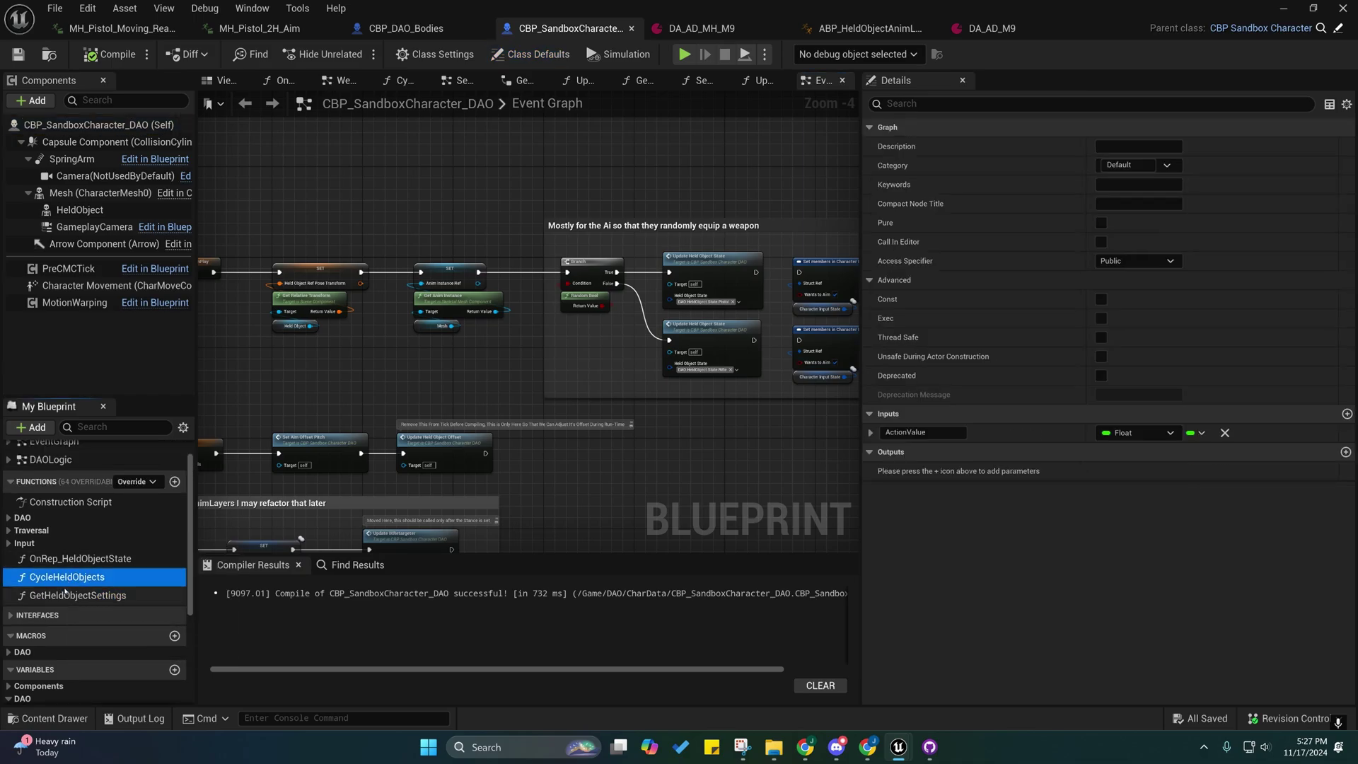
{"action": "left_click", "coordinate": [66, 595]}
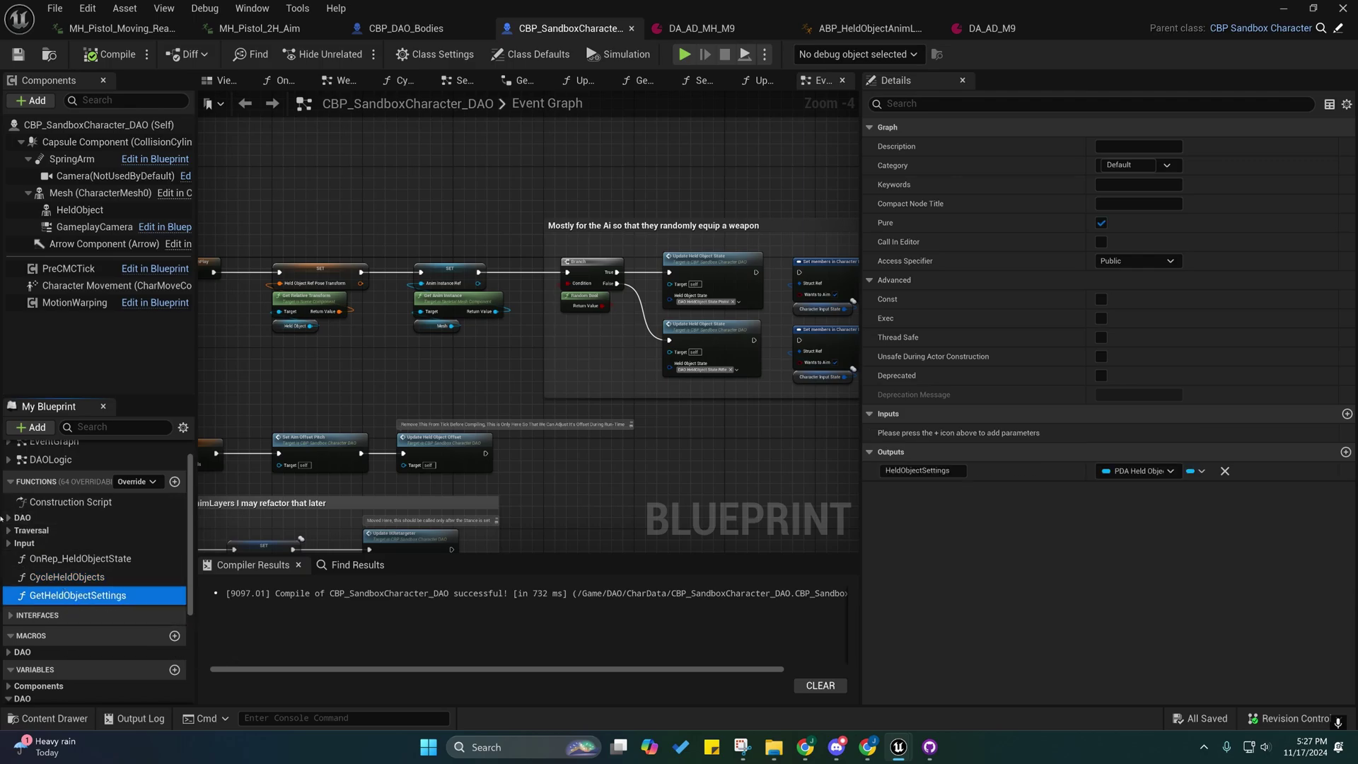
{"action": "right_click_drag", "start_coordinate": [449, 411], "coordinate": [445, 463]}
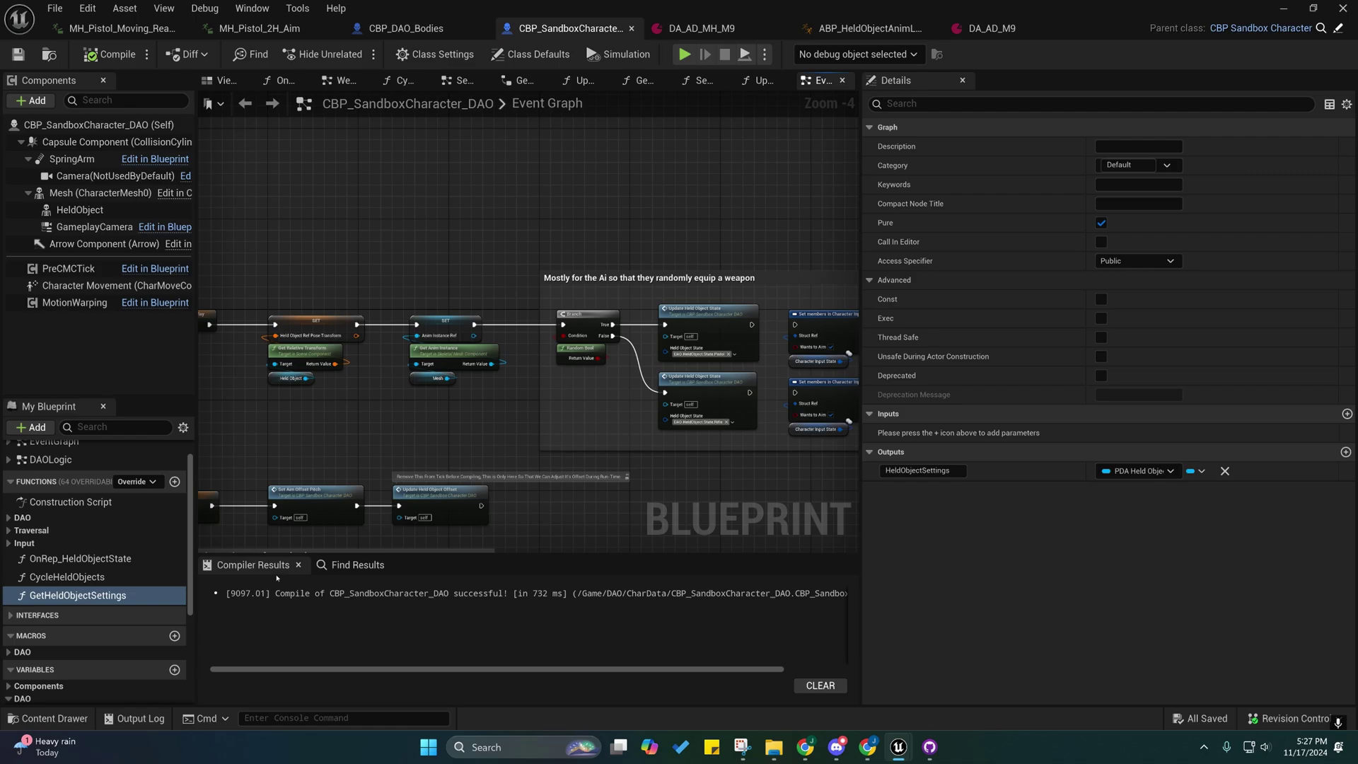
- Open the GetHeldObjectSettings function graph and highlight the comment with its entry and return nodes
{"action": "double_click", "coordinate": [97, 596]}
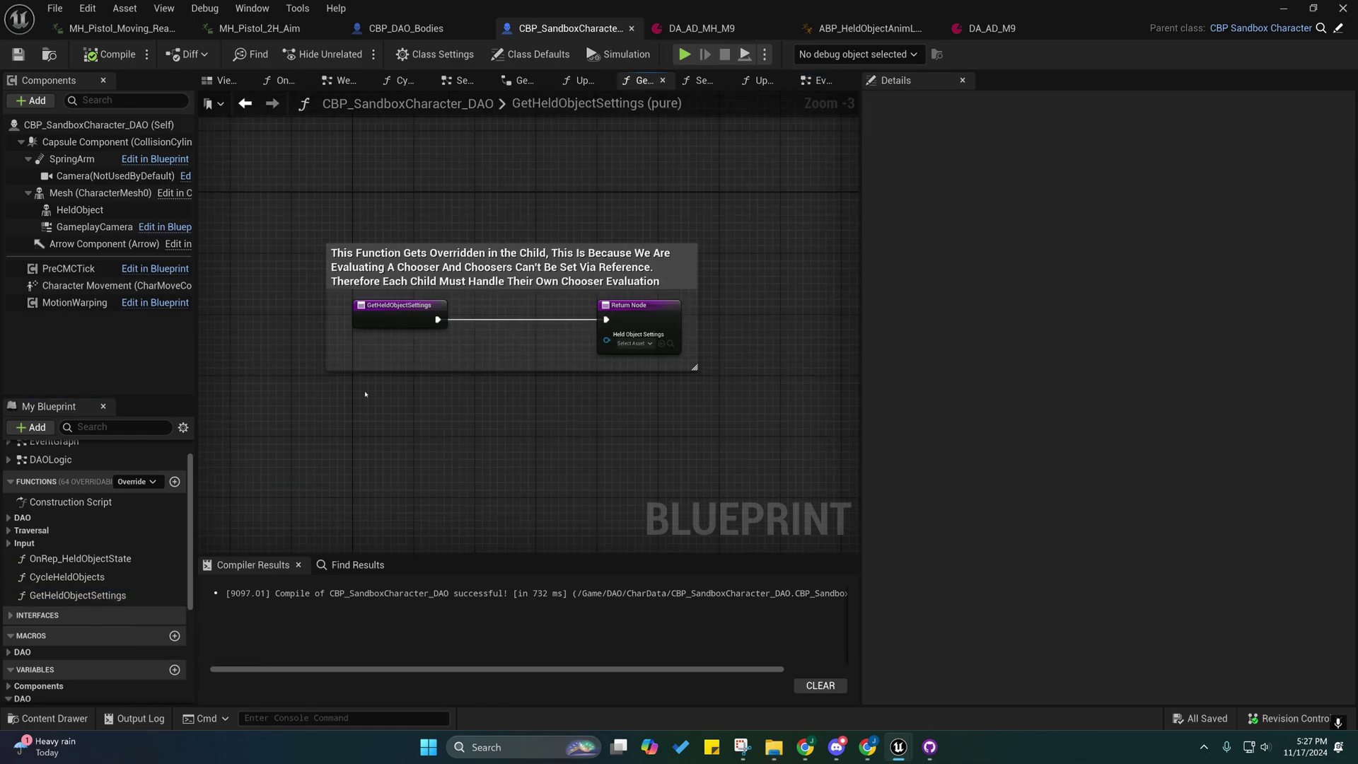
{"action": "right_click_drag", "start_coordinate": [381, 378], "coordinate": [350, 426]}
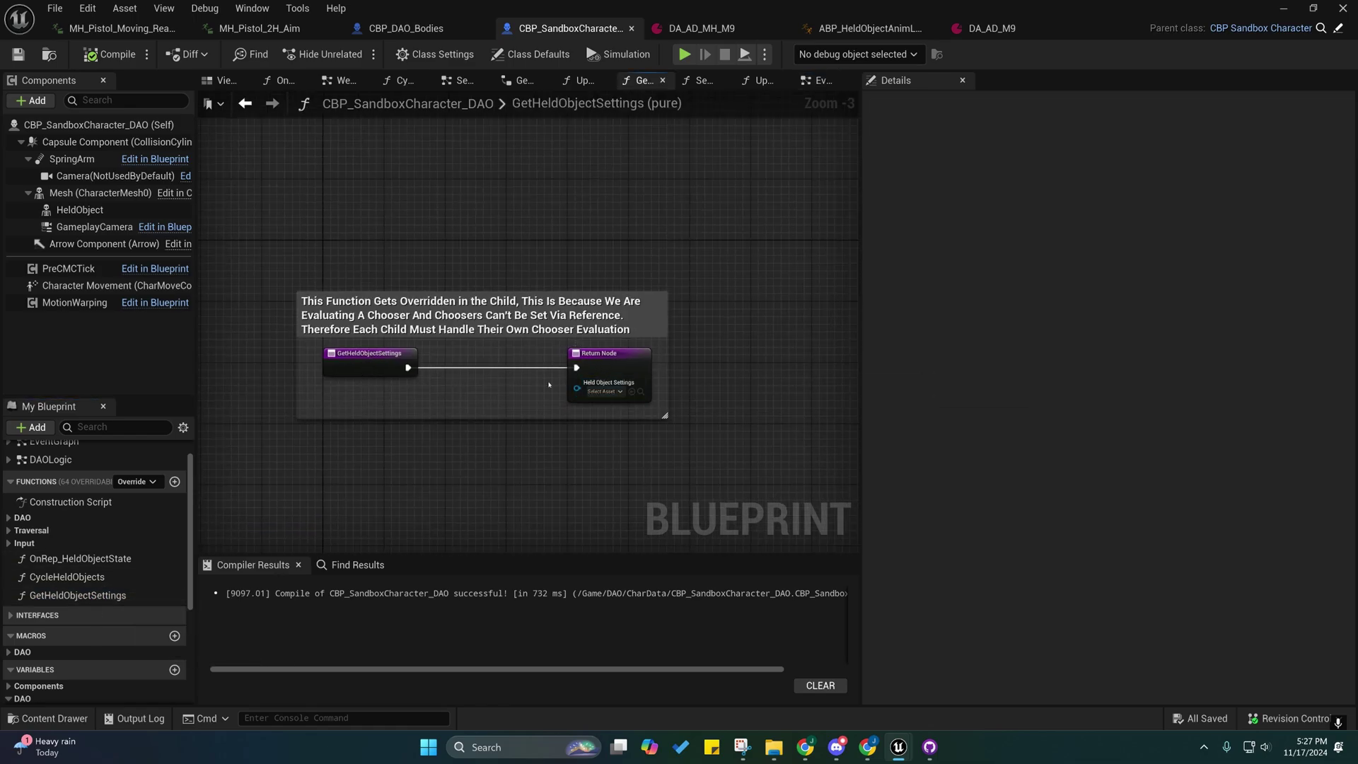
{"action": "right_click_drag", "start_coordinate": [534, 391], "coordinate": [499, 327]}
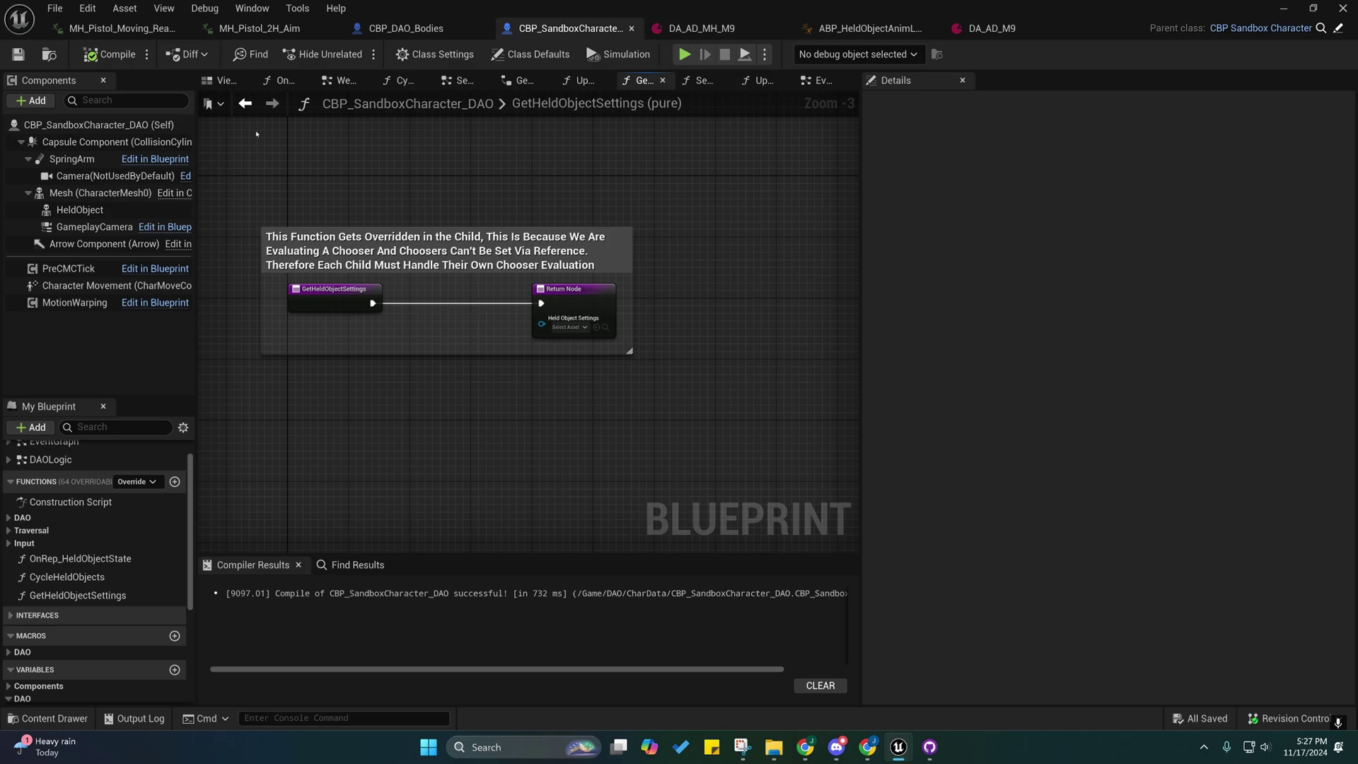
{"action": "left_click_drag", "start_coordinate": [230, 167], "coordinate": [618, 404]}
{"action": "right_click_drag", "start_coordinate": [502, 376], "coordinate": [541, 428]}
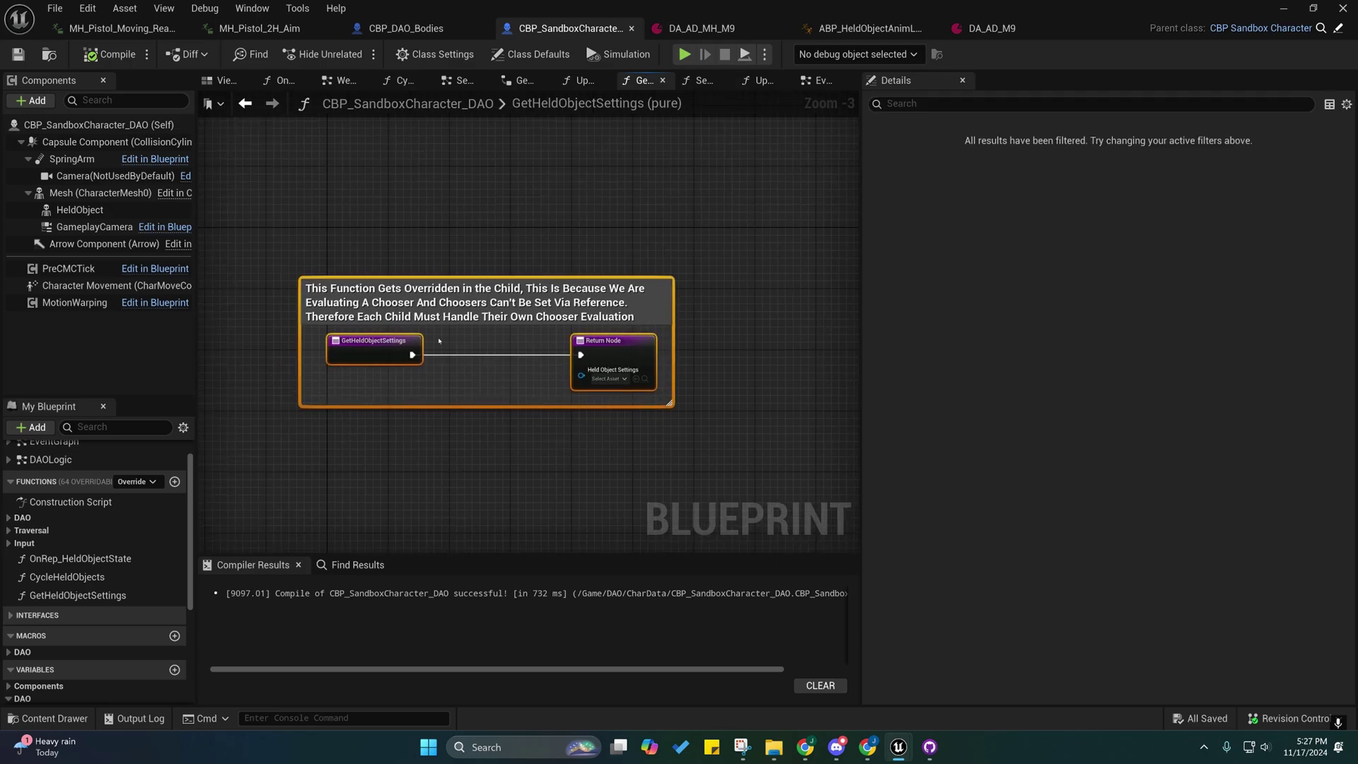
- Switch to CBP_DAO_Bodies, check its overridable functions and open its GetHeldObjectSettings override graph
{"action": "left_click", "coordinate": [406, 32]}
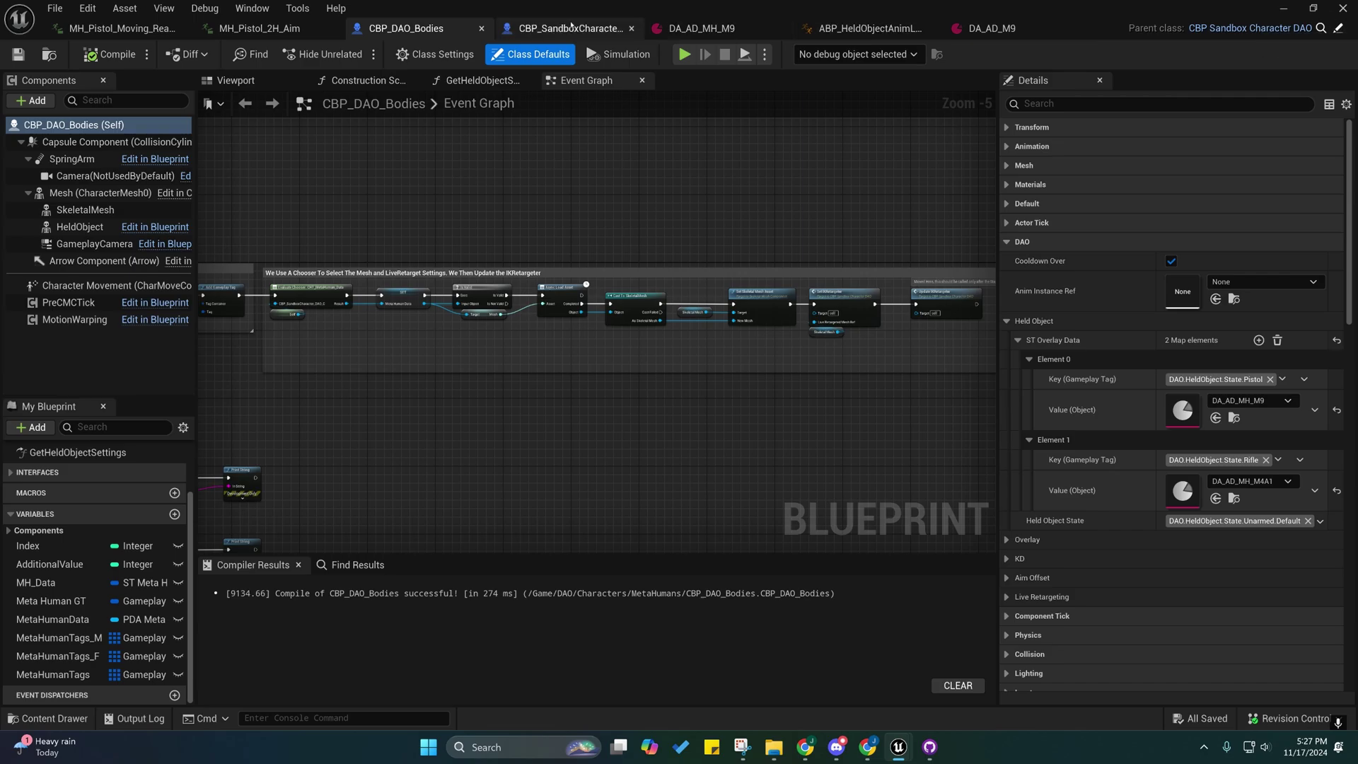
{"action": "right_click_drag", "start_coordinate": [584, 357], "coordinate": [786, 362]}
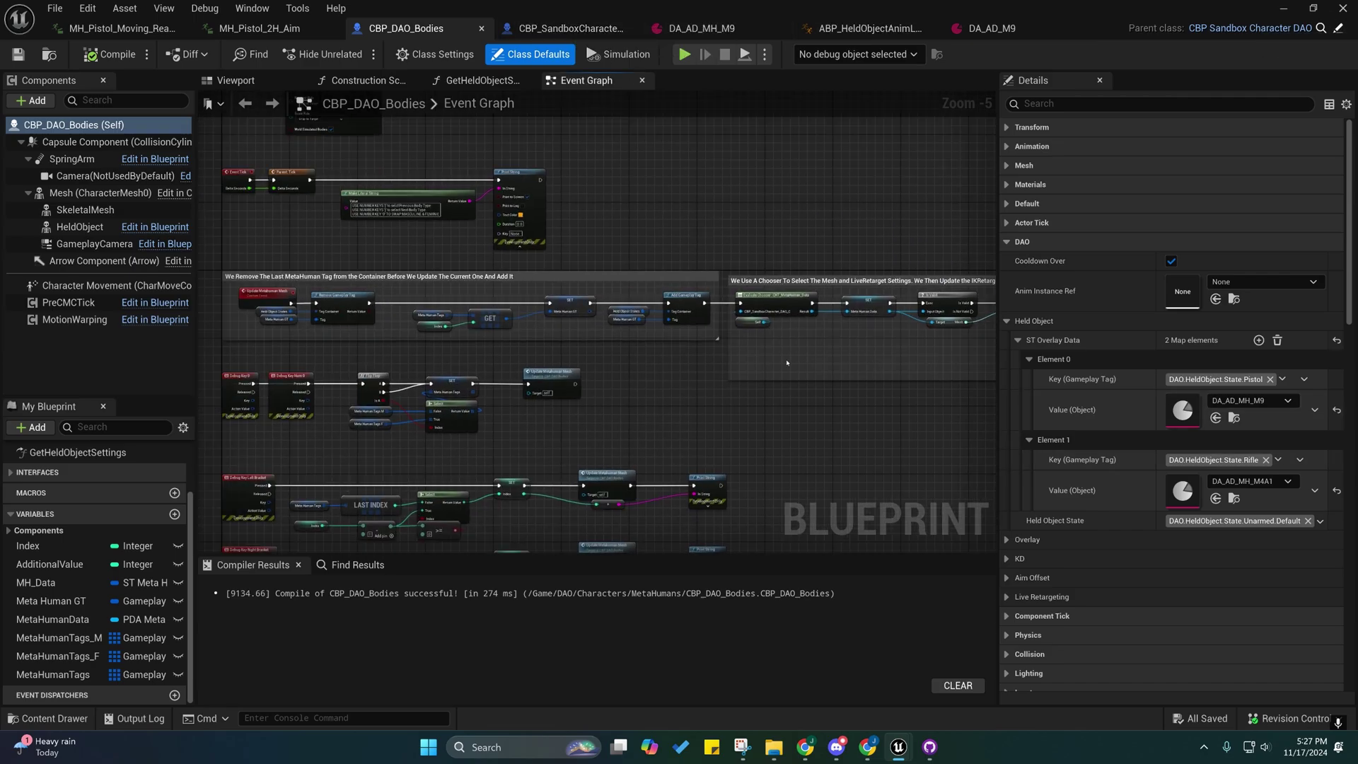
{"action": "scroll", "coordinate": [122, 559], "scroll_direction": "up", "scroll_amount": 3}
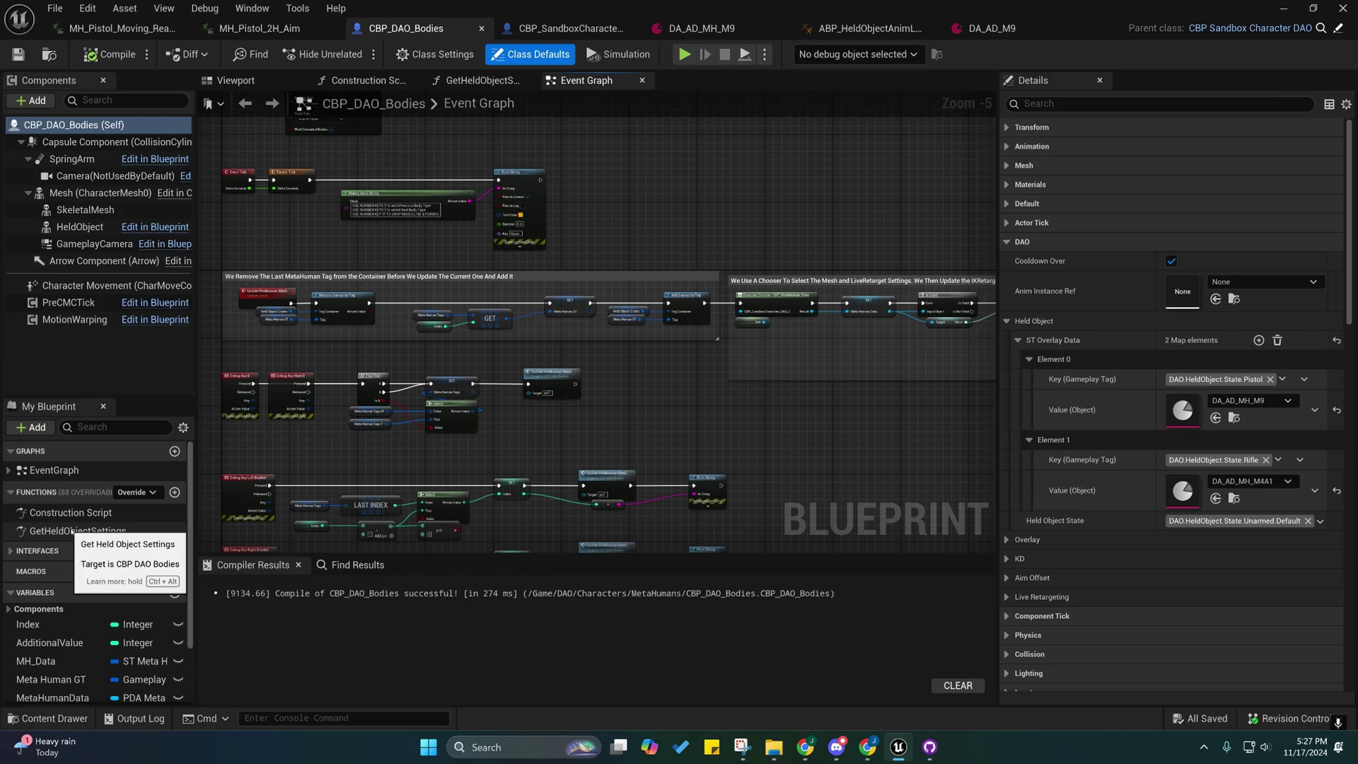
{"action": "left_click", "coordinate": [141, 492]}
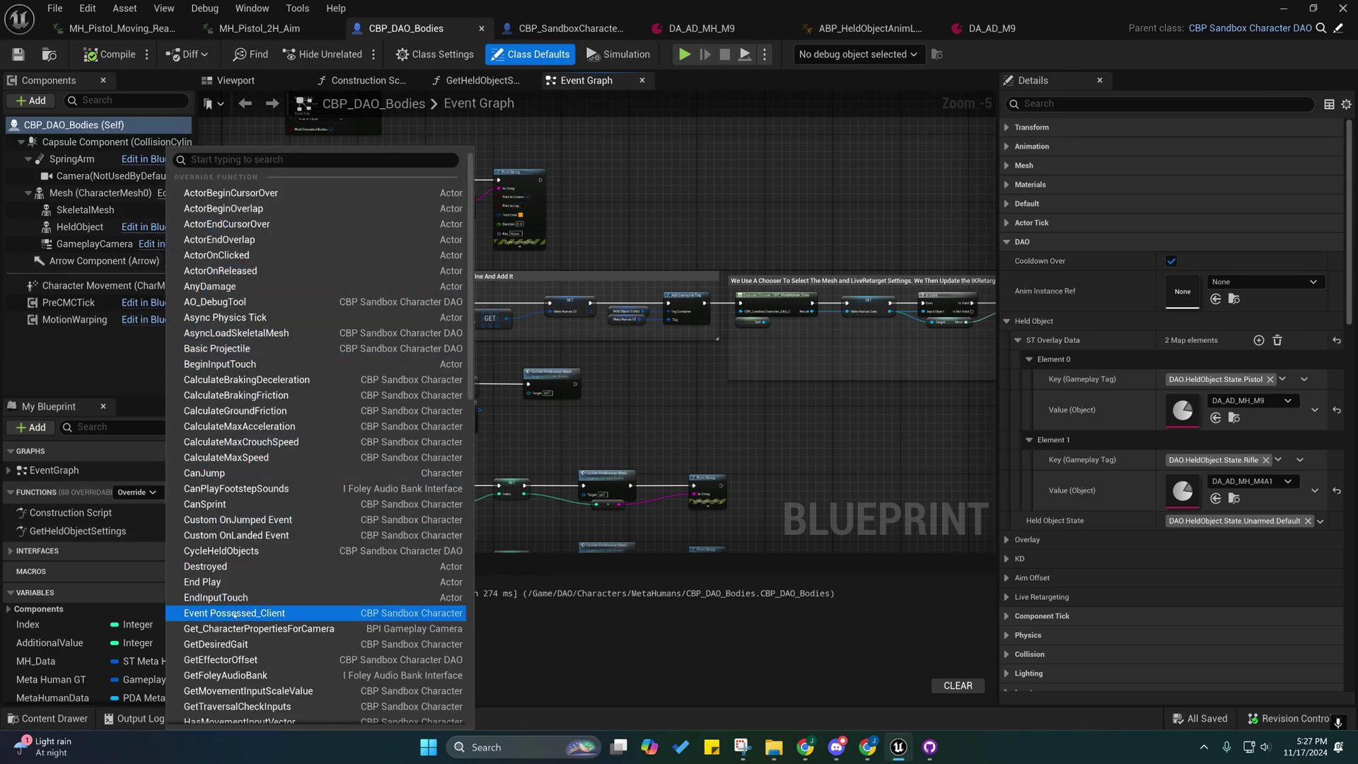
{"action": "left_click", "coordinate": [70, 530]}
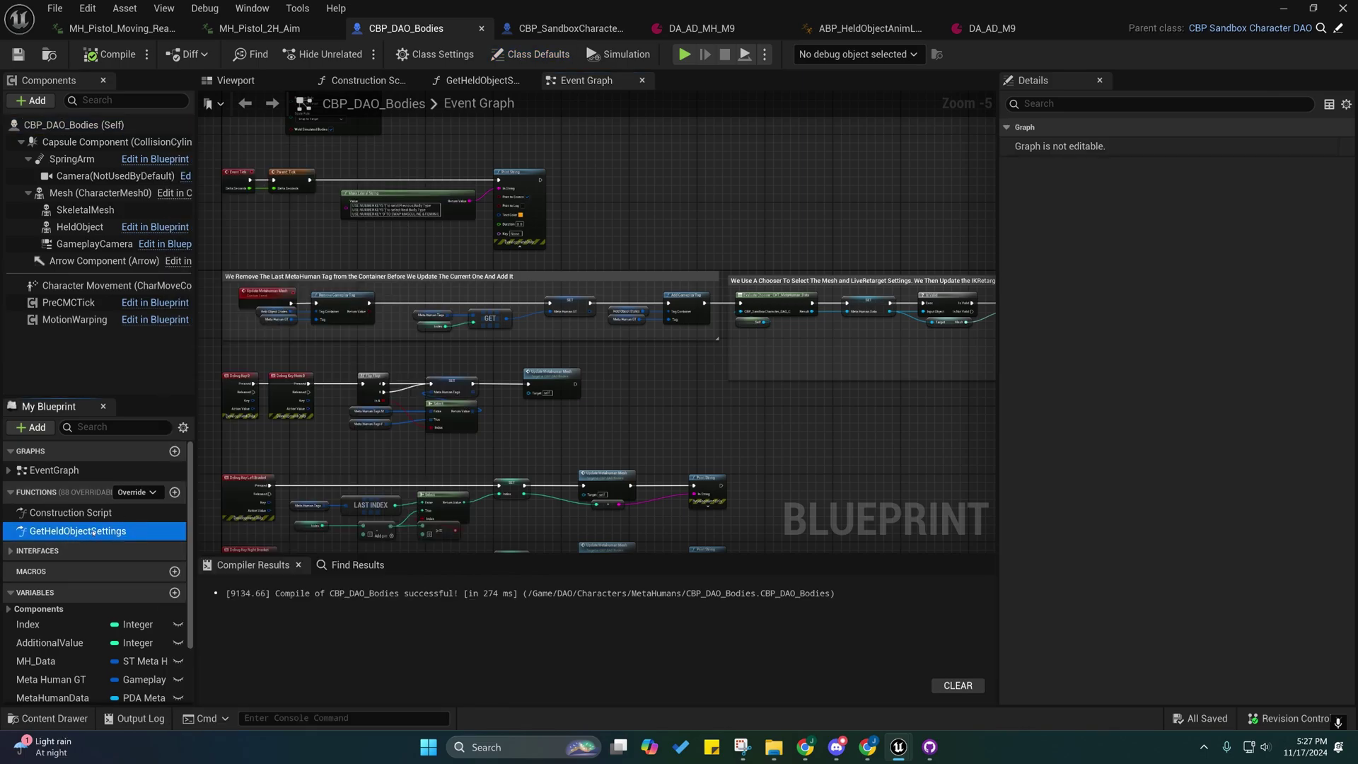
{"action": "double_click", "coordinate": [71, 531]}
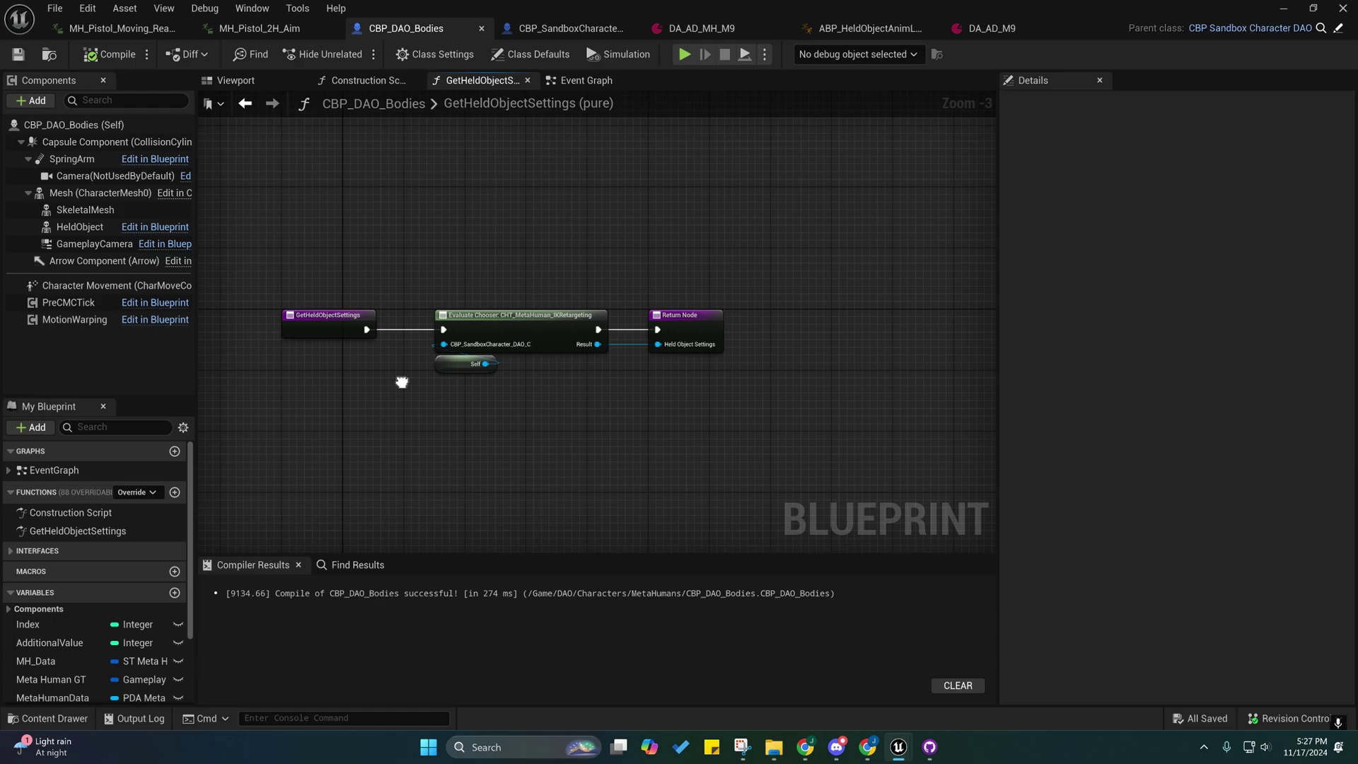
- Open the CHT_MetaHuman_IKRetargeting chooser used by the Evaluate Chooser node and go into its nested Medium table
{"action": "left_click", "coordinate": [488, 323]}
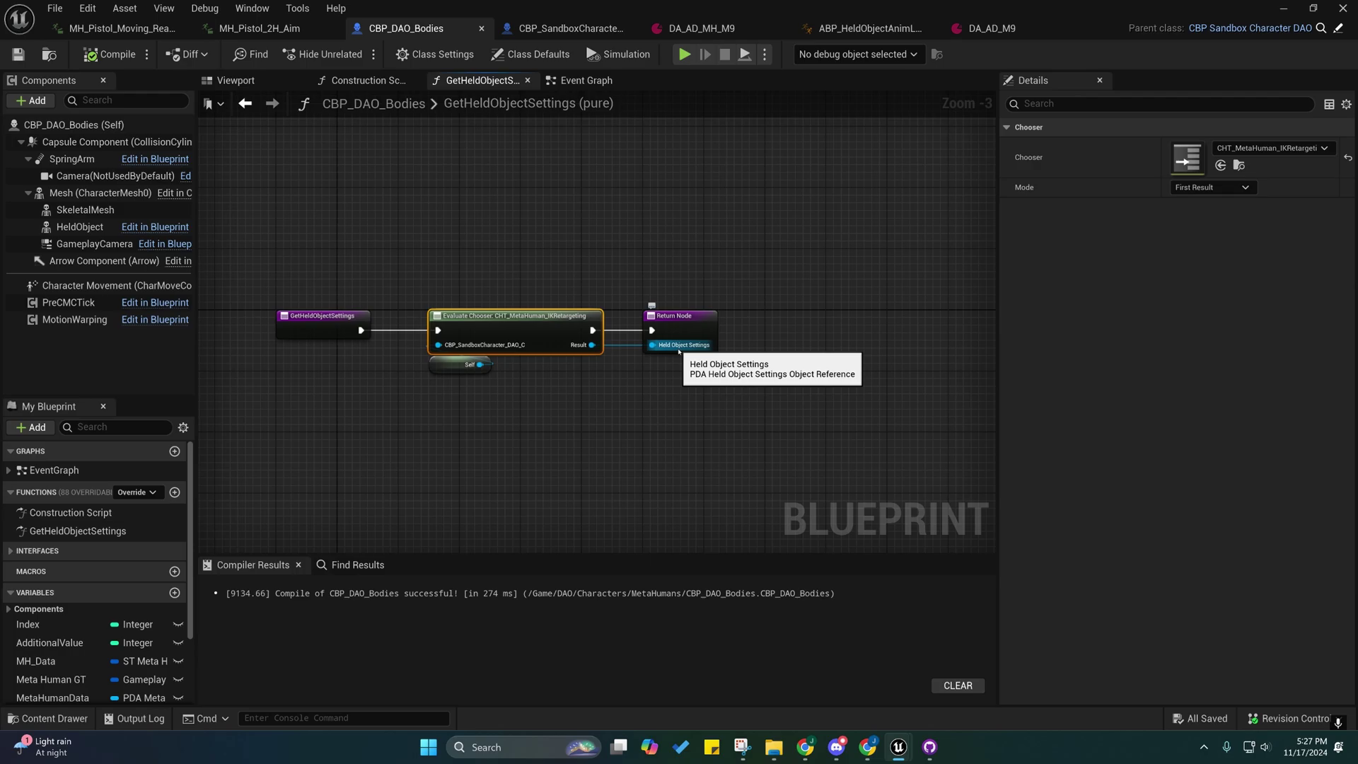
{"action": "double_click", "coordinate": [1187, 158]}
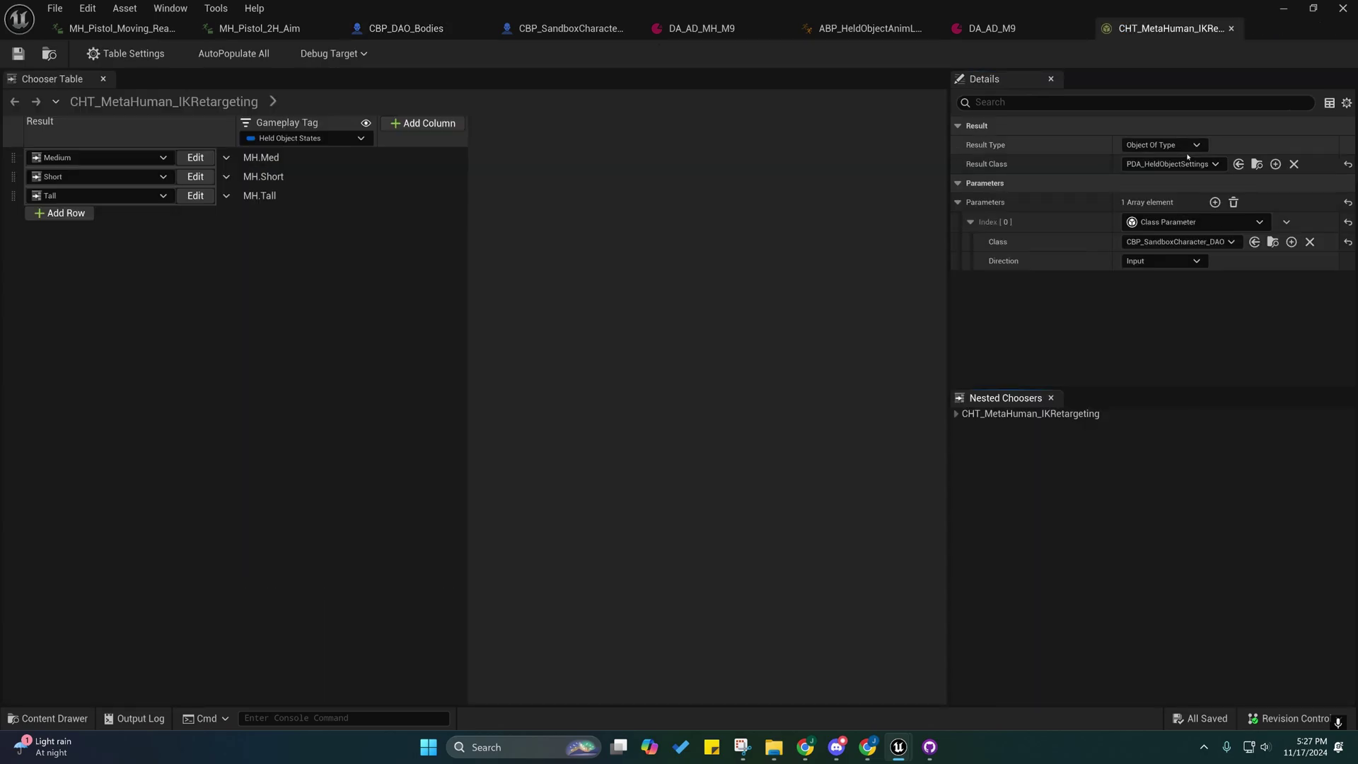
{"action": "left_click", "coordinate": [196, 158]}
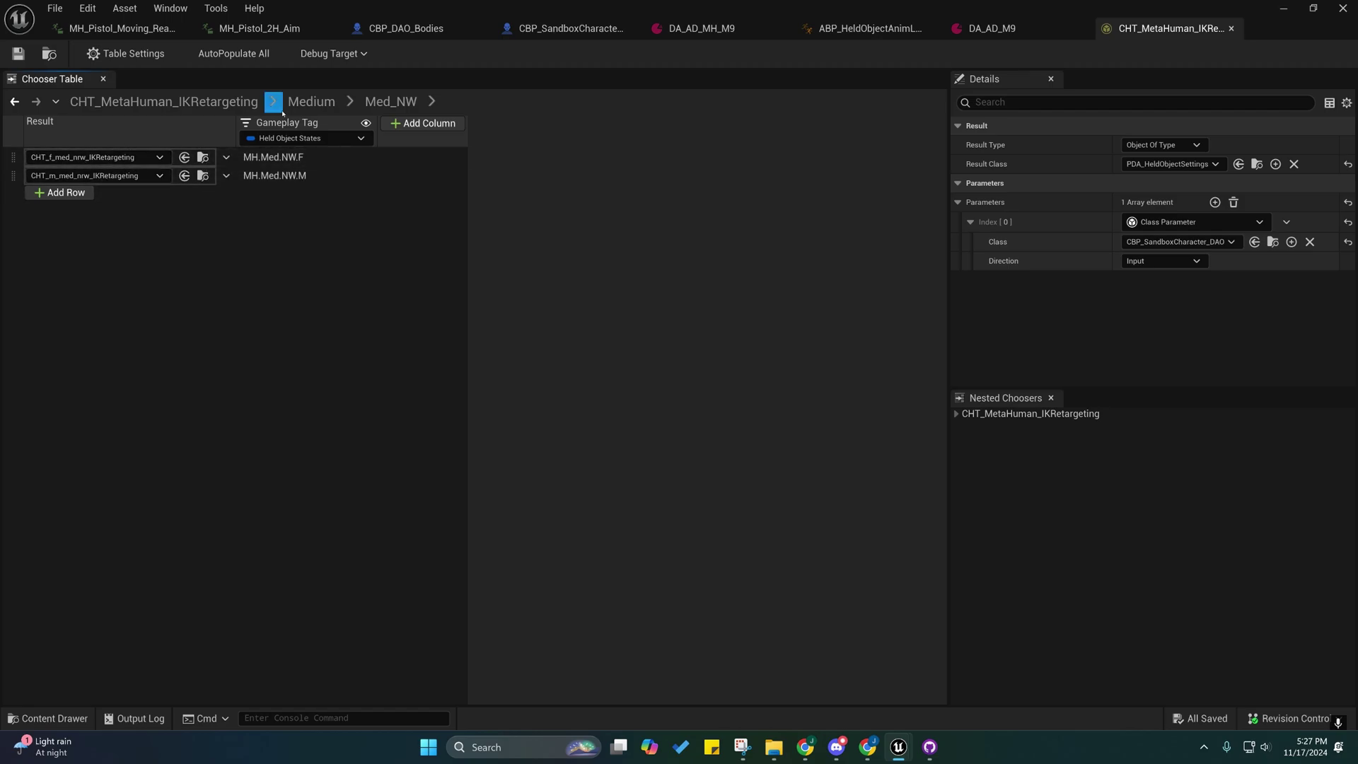
- Go to the Med_OW table nested under Medium, locate its CHT_f_med_ovw_IKRetargeting asset and open that chooser
{"action": "left_click", "coordinate": [311, 101]}
{"action": "left_click", "coordinate": [195, 177]}
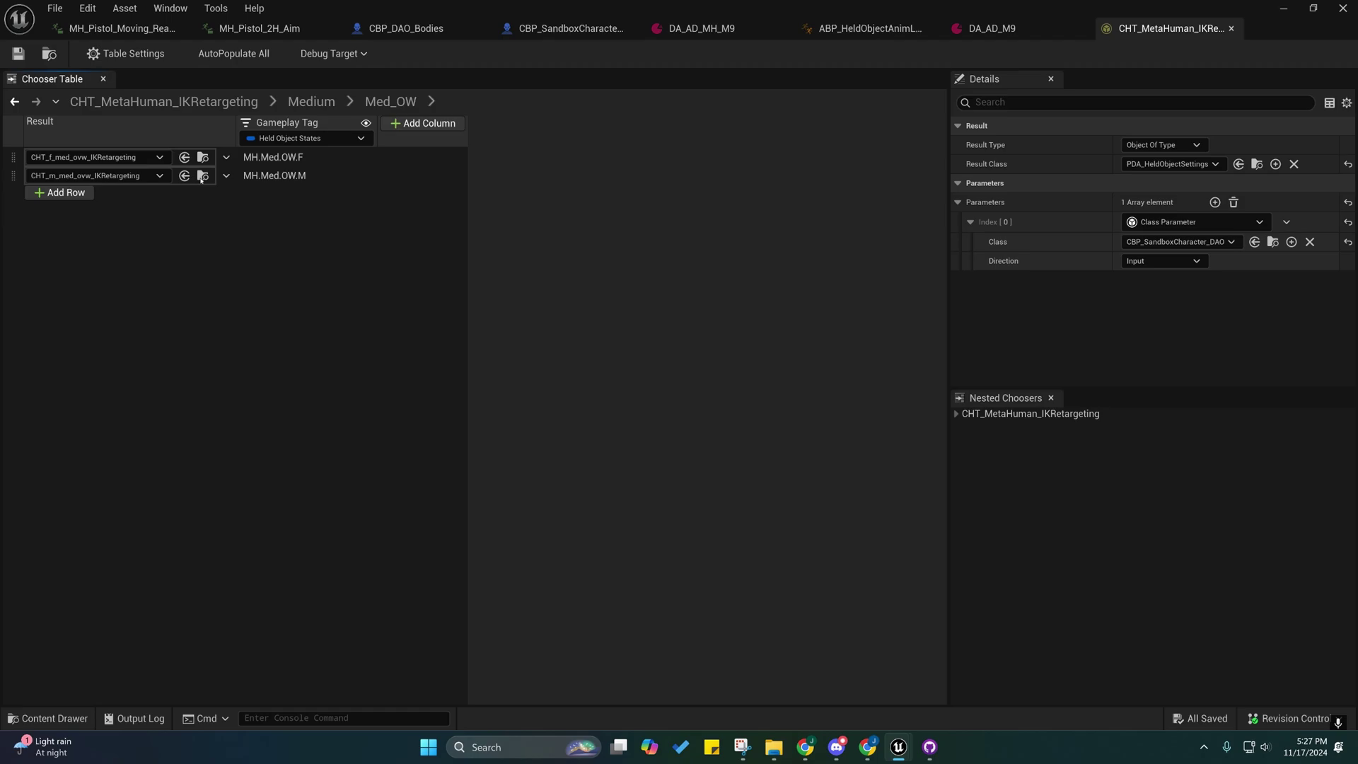
{"action": "left_click", "coordinate": [200, 156]}
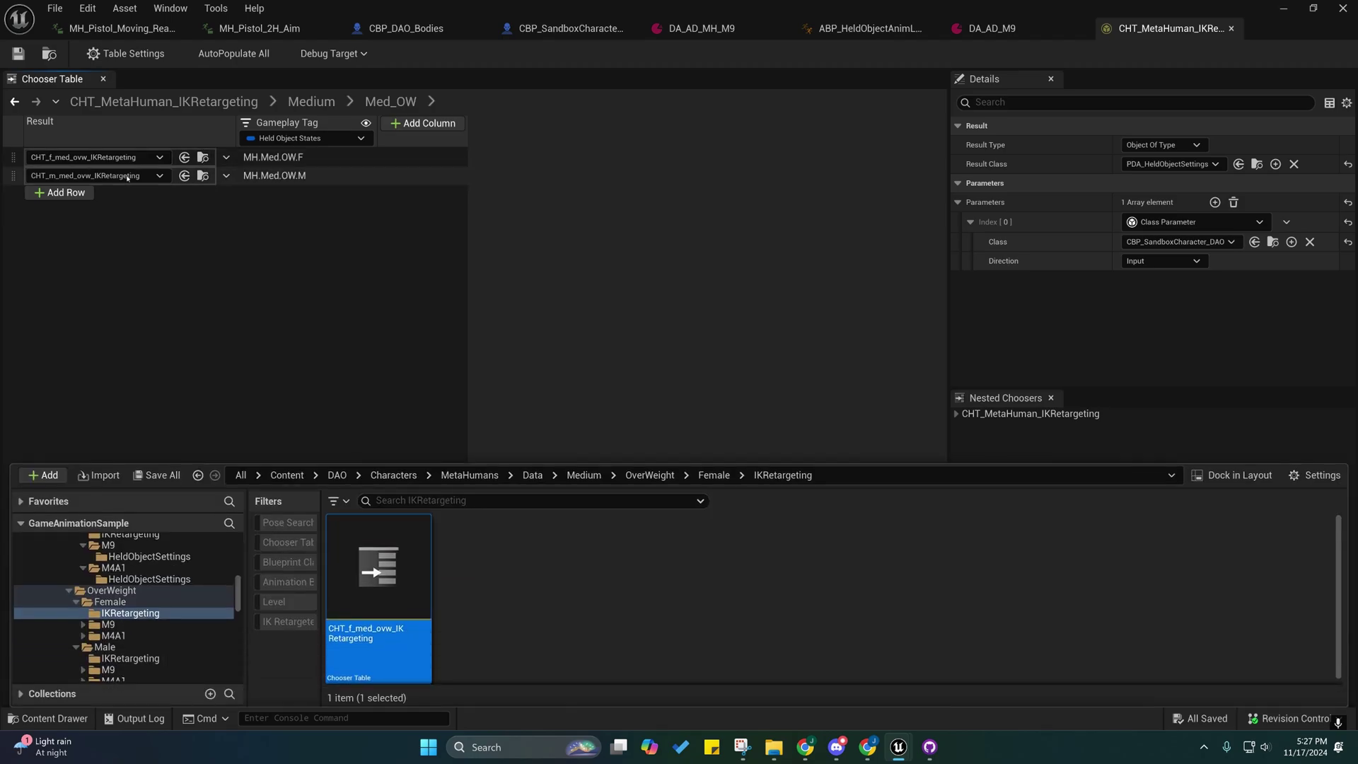
{"action": "left_click", "coordinate": [197, 229]}
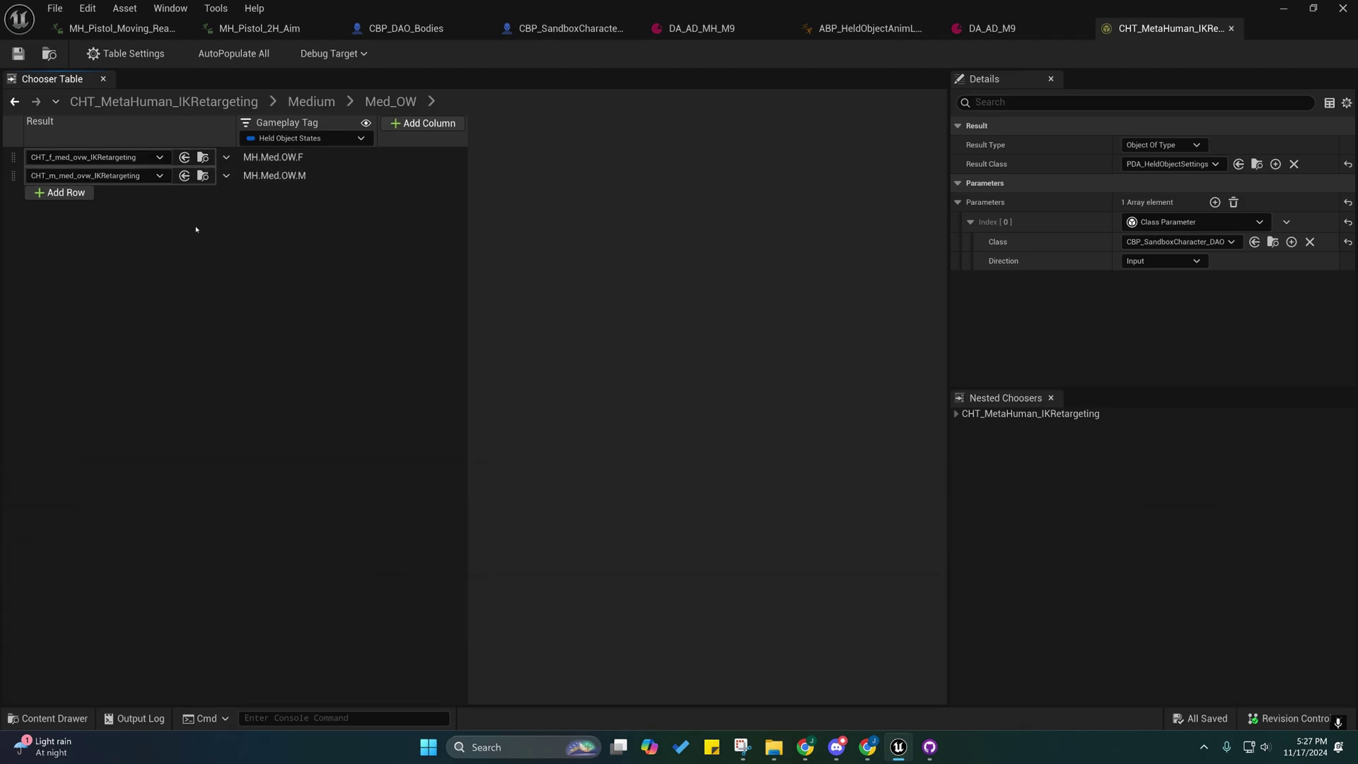
{"action": "left_click", "coordinate": [203, 157]}
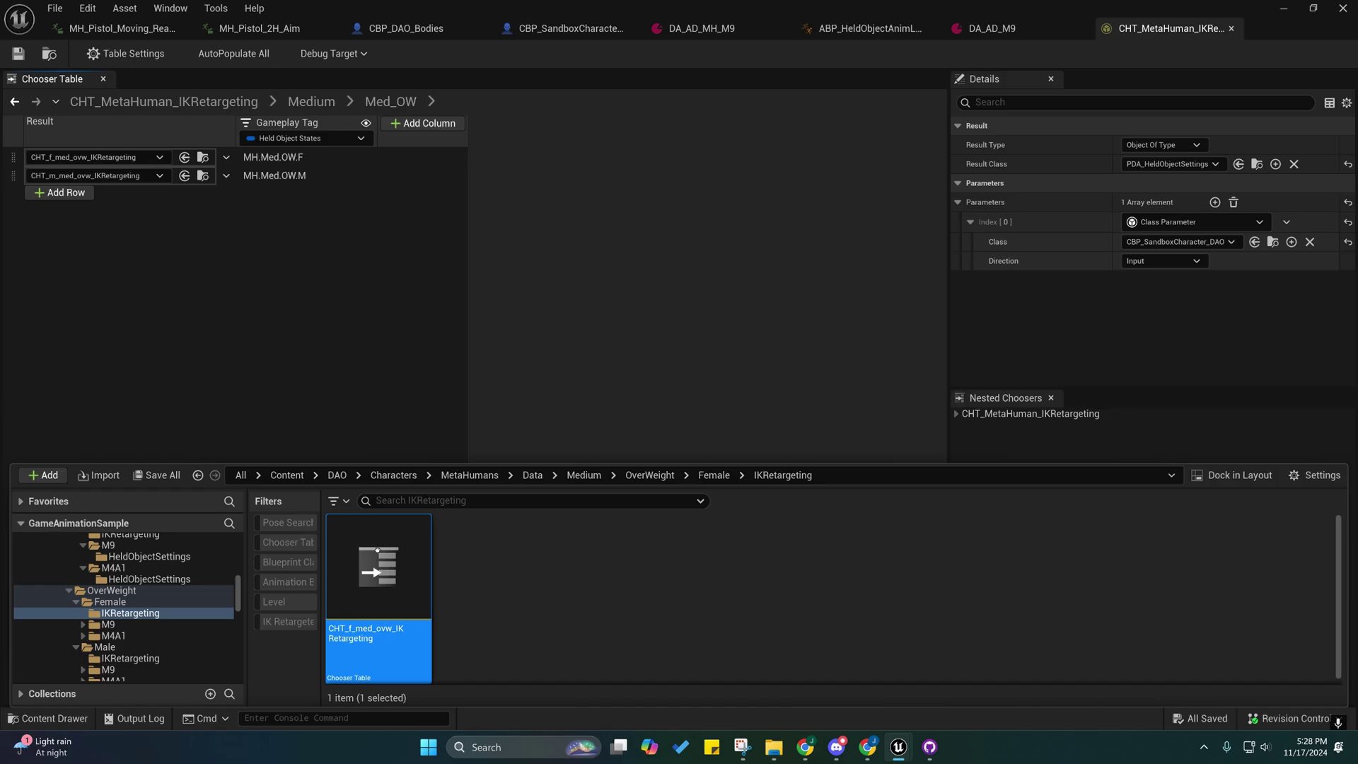
{"action": "double_click", "coordinate": [378, 565]}
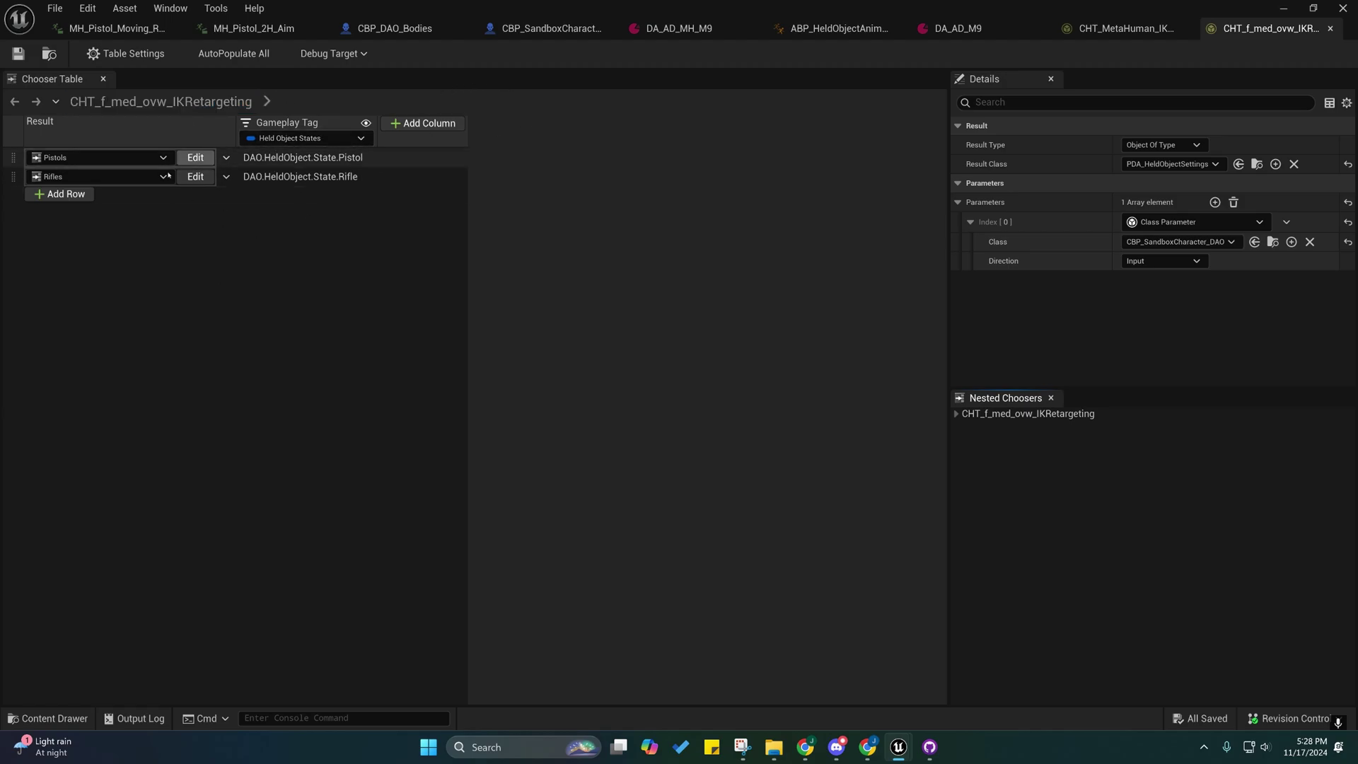
- Compare the Med_OW table with CHT_f_med_ovw_IKRetargeting and examine the latter's nested Pistols and Rifles tables
{"action": "left_click", "coordinate": [1121, 31]}
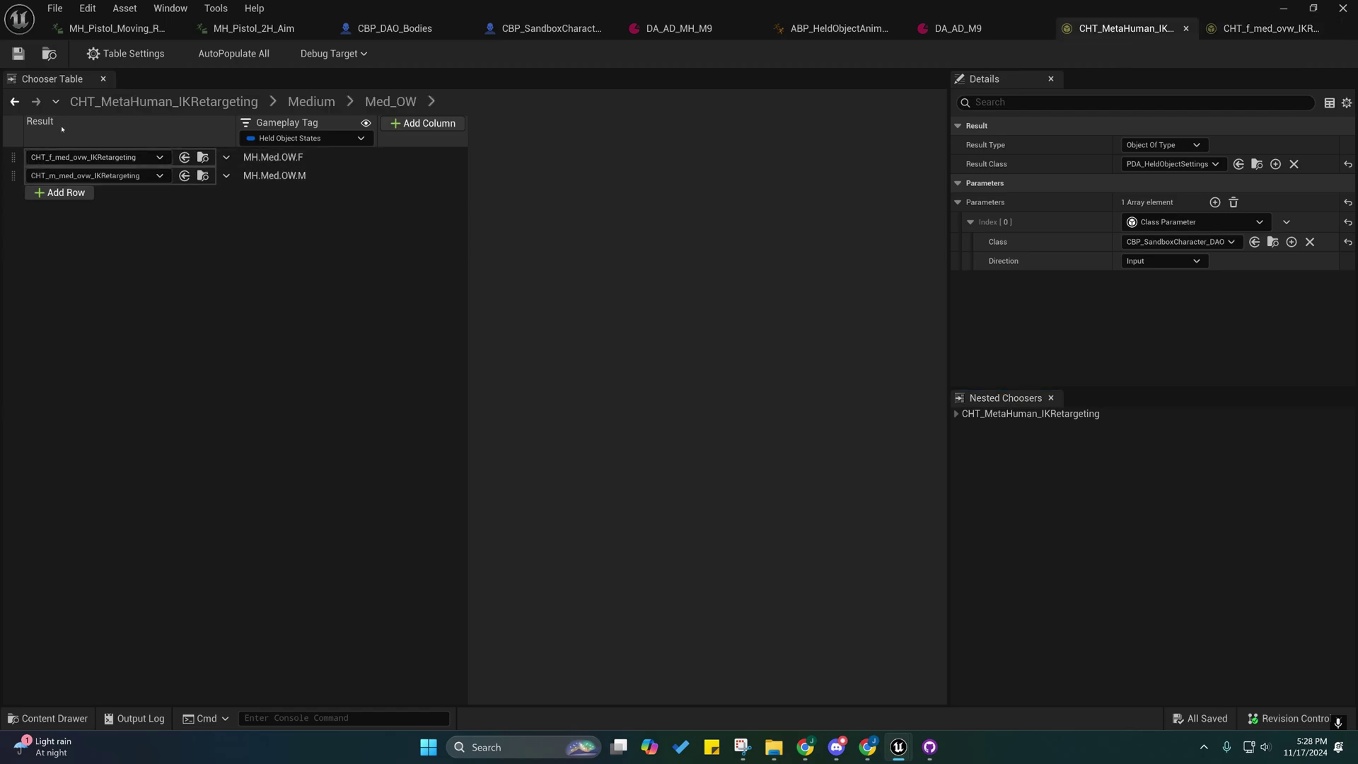
{"action": "left_click", "coordinate": [1247, 30]}
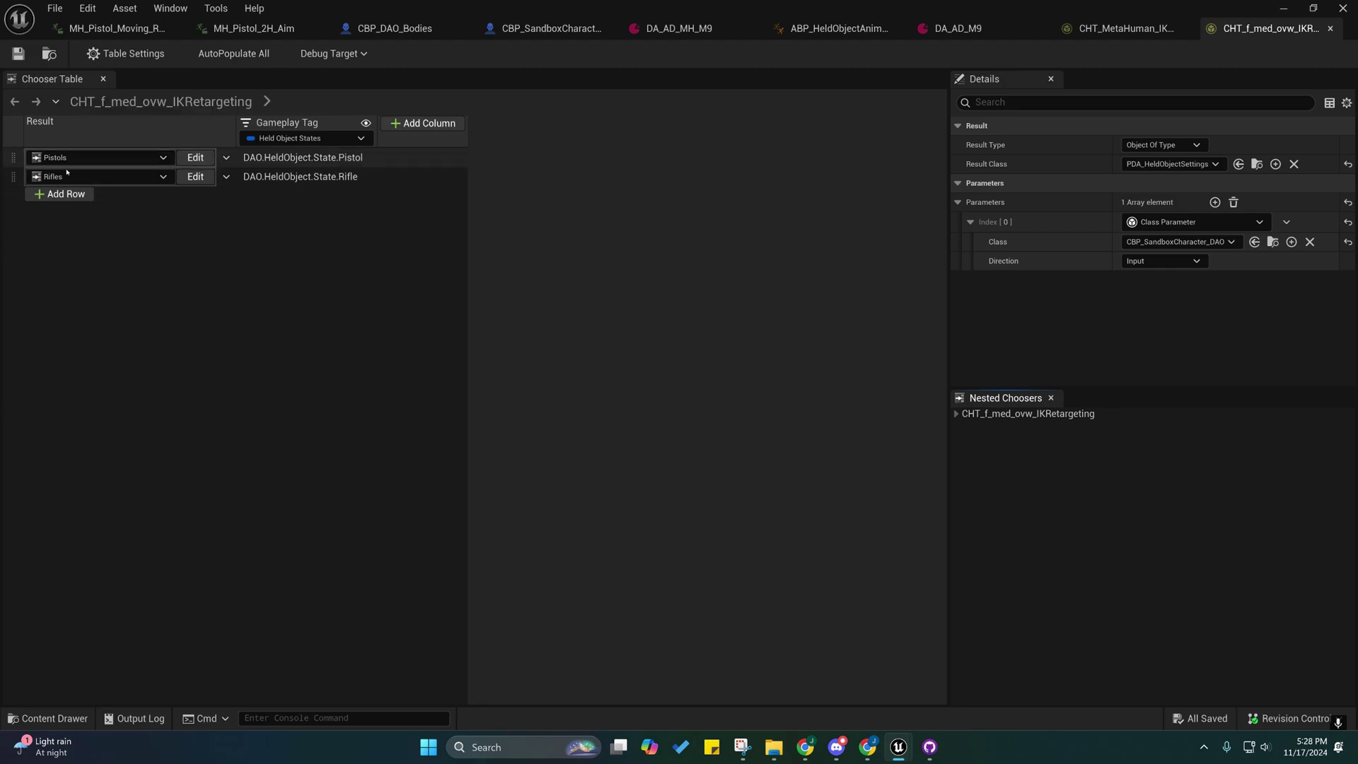
{"action": "left_click", "coordinate": [182, 162]}
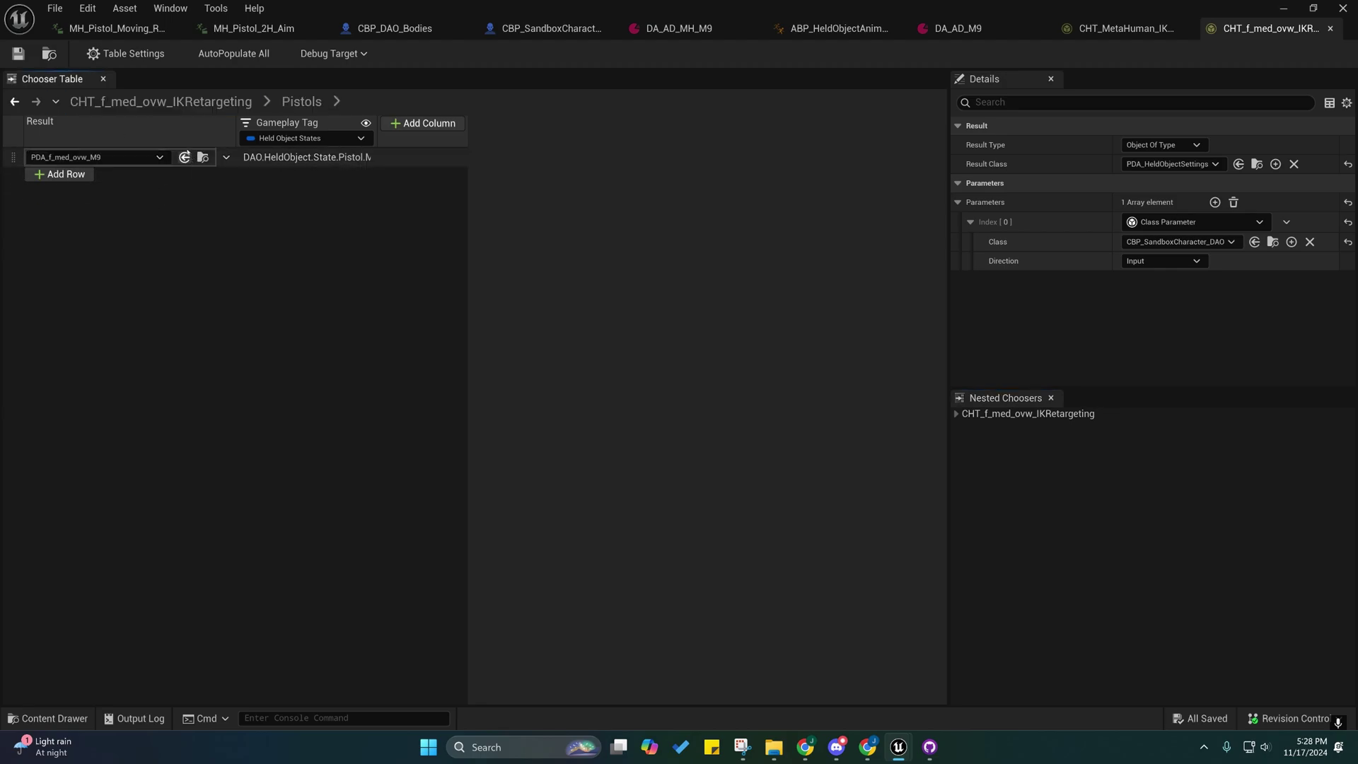
{"action": "left_click", "coordinate": [161, 101]}
{"action": "left_click", "coordinate": [195, 177]}
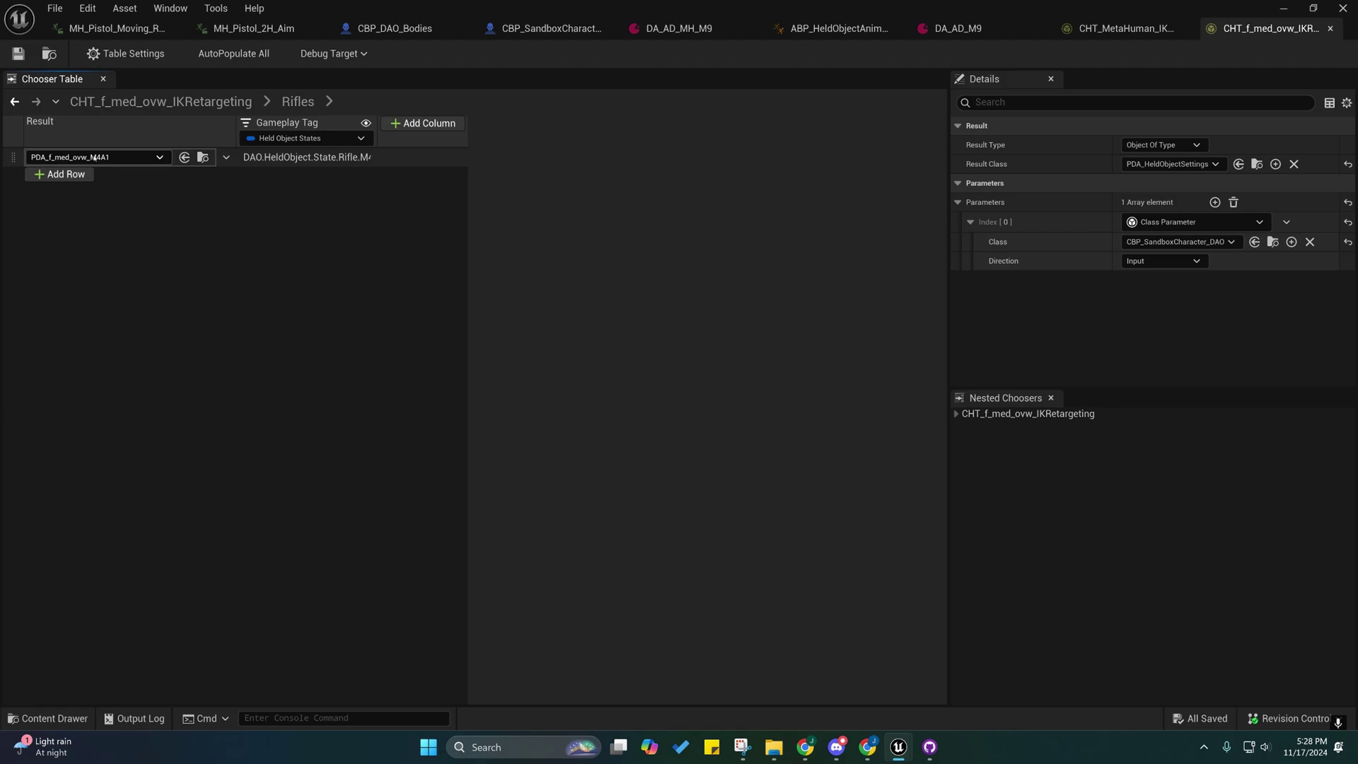
{"action": "left_click", "coordinate": [200, 103]}
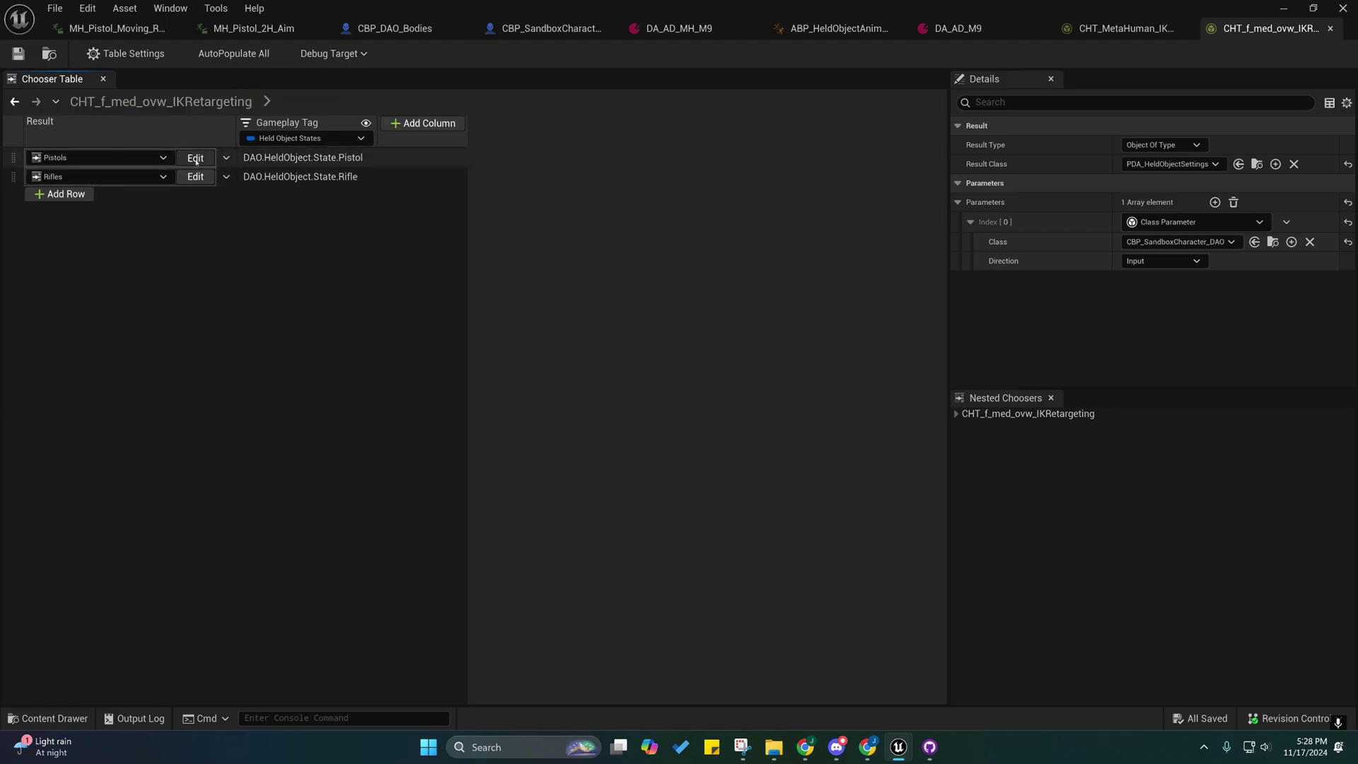
{"action": "left_click", "coordinate": [187, 158]}
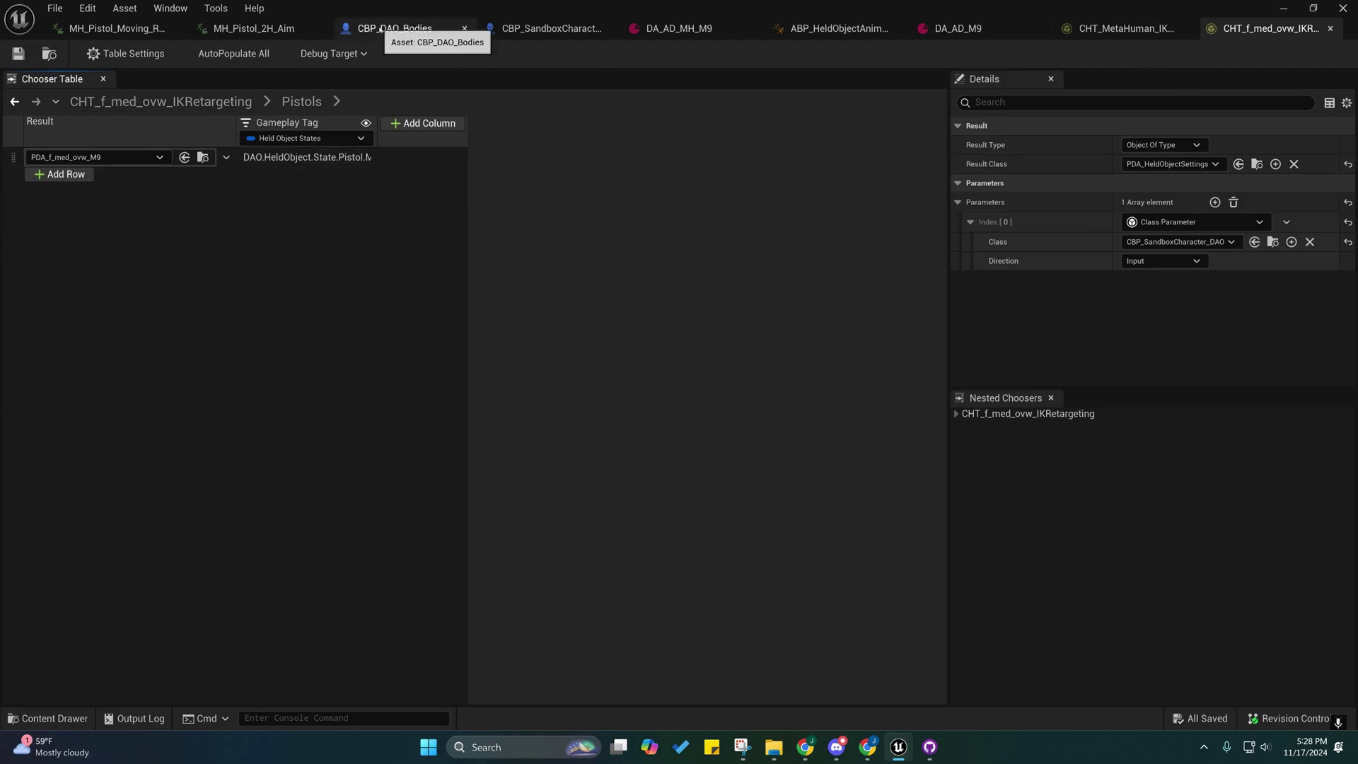
- Add an asset row to the Pistols table and assign it a duplicate of PDA_f_med_ovw_M9 named PDA_f_med_ovw_M10
{"action": "left_click", "coordinate": [59, 174]}
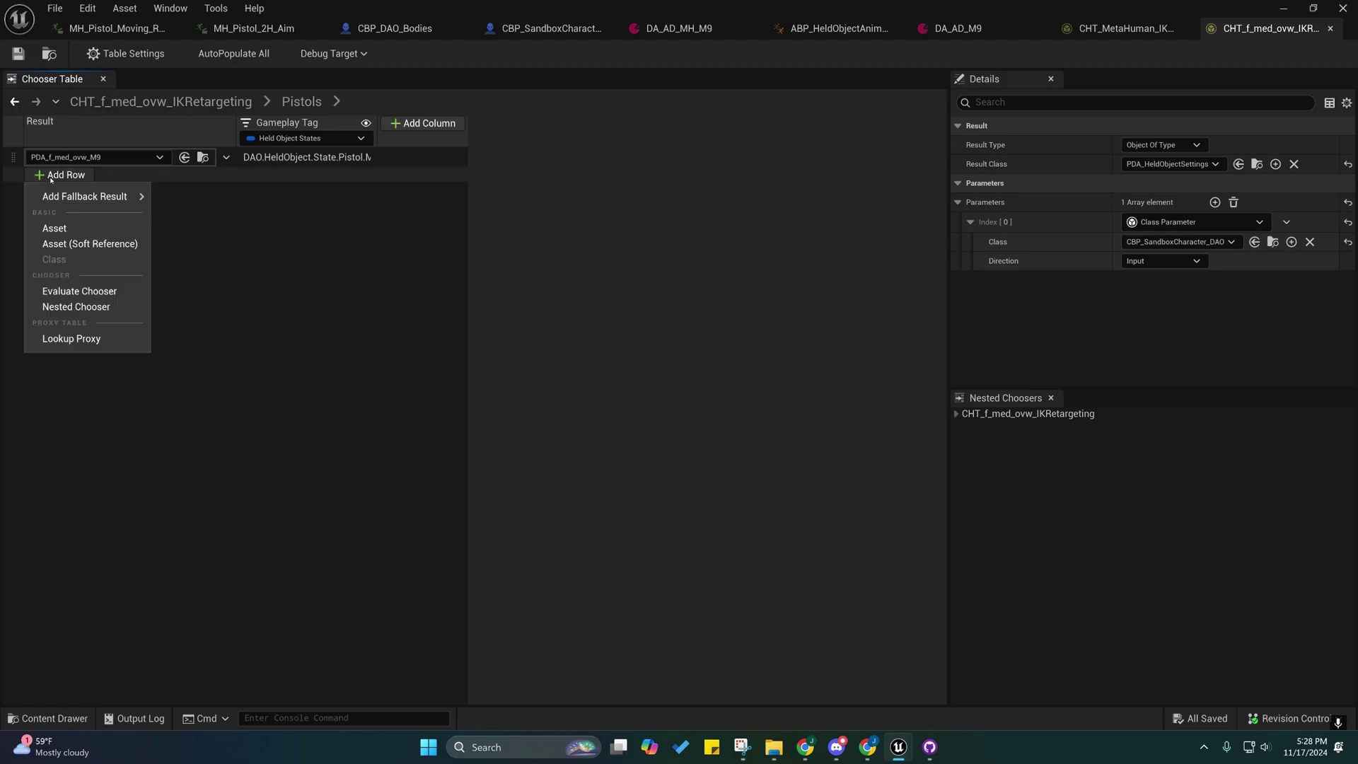
{"action": "left_click", "coordinate": [62, 228]}
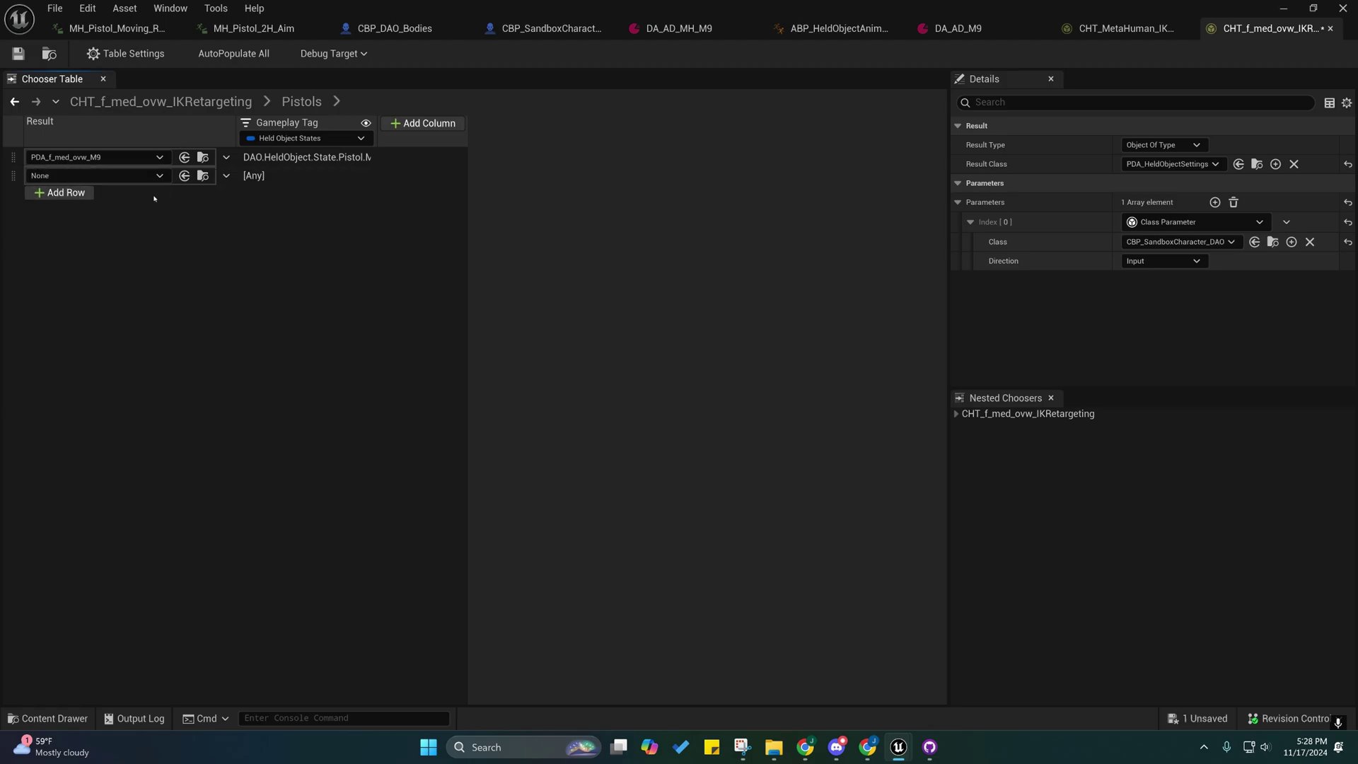
{"action": "left_click", "coordinate": [203, 157]}
{"action": "right_click", "coordinate": [457, 557]}
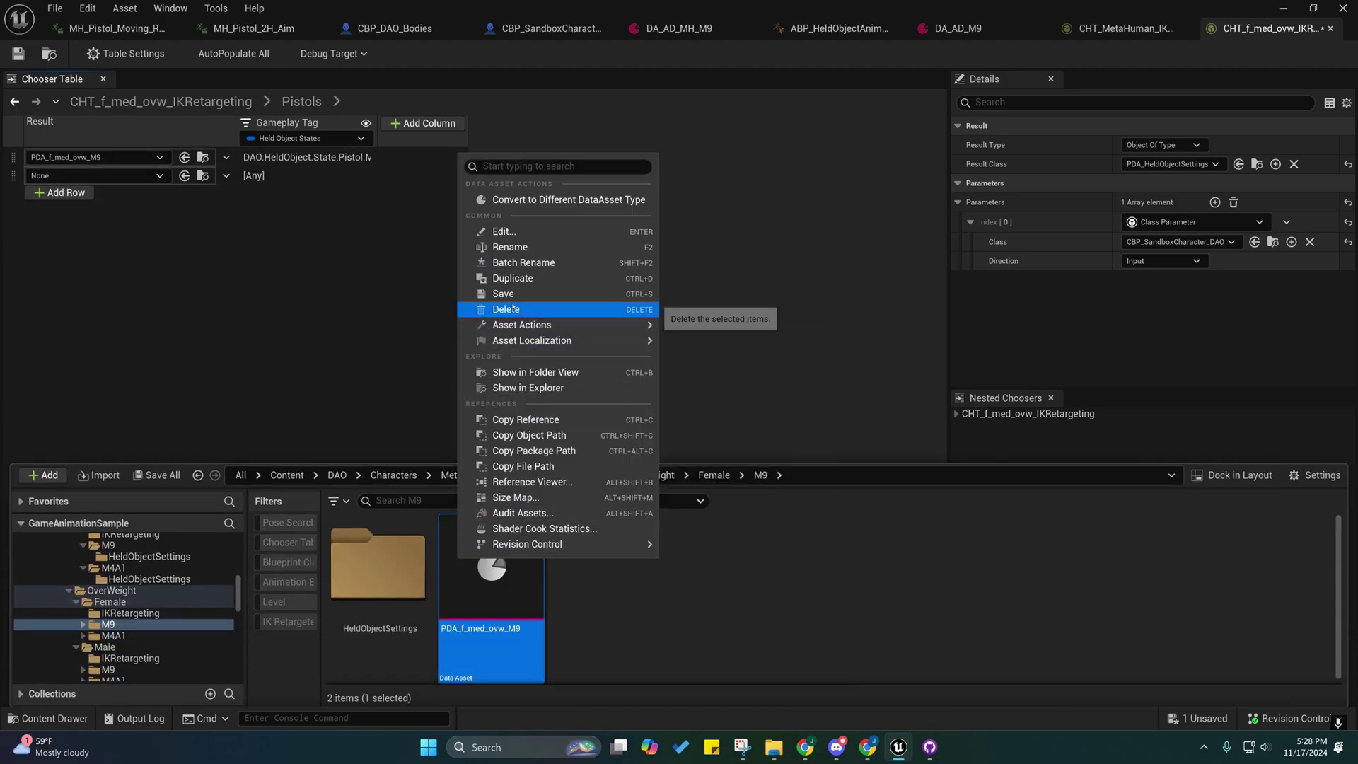
{"action": "left_click", "coordinate": [495, 278]}
{"action": "key", "text": "Return"}
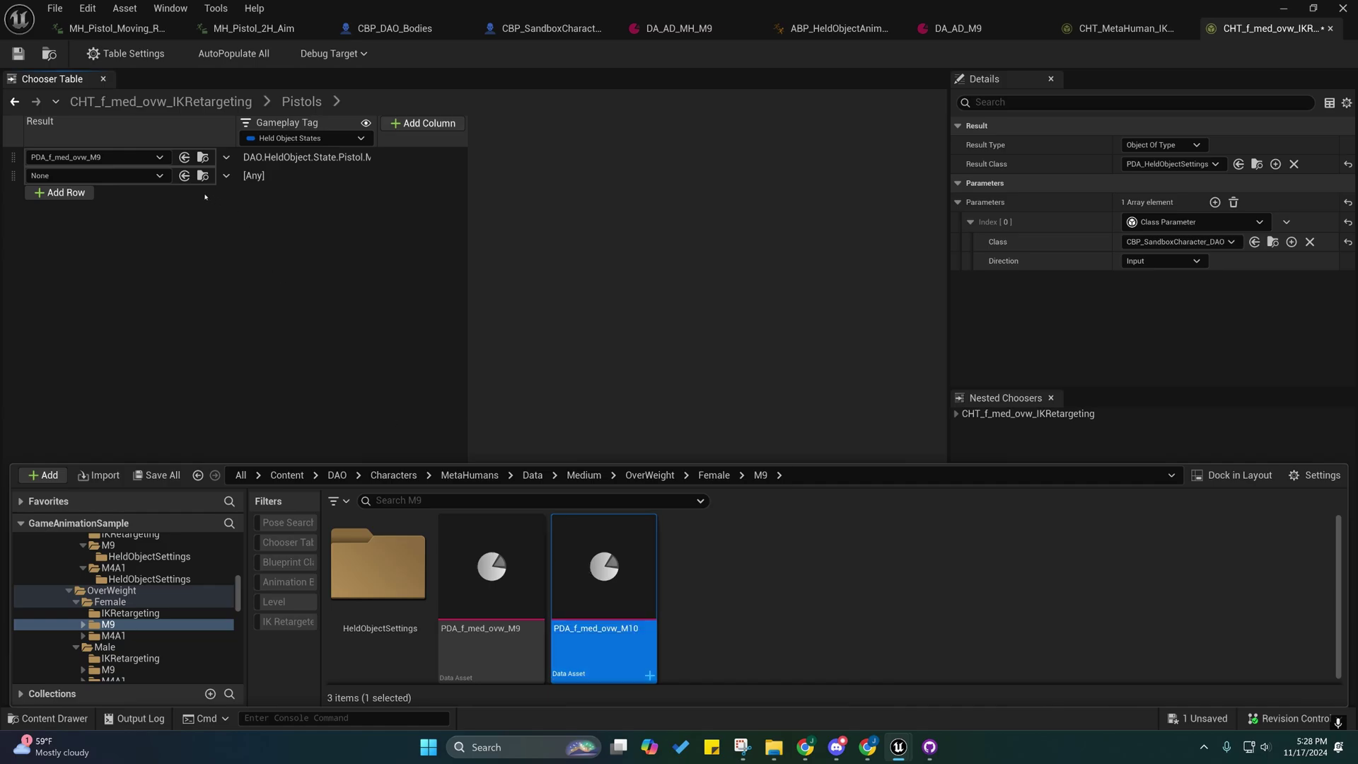
{"action": "left_click_drag", "start_coordinate": [585, 564], "coordinate": [258, 180]}
- Set the gameplay tag of the PDA_f_med_ovw_M10 row to DAO.HeldObject.State.Rifle
{"action": "left_click", "coordinate": [257, 178]}
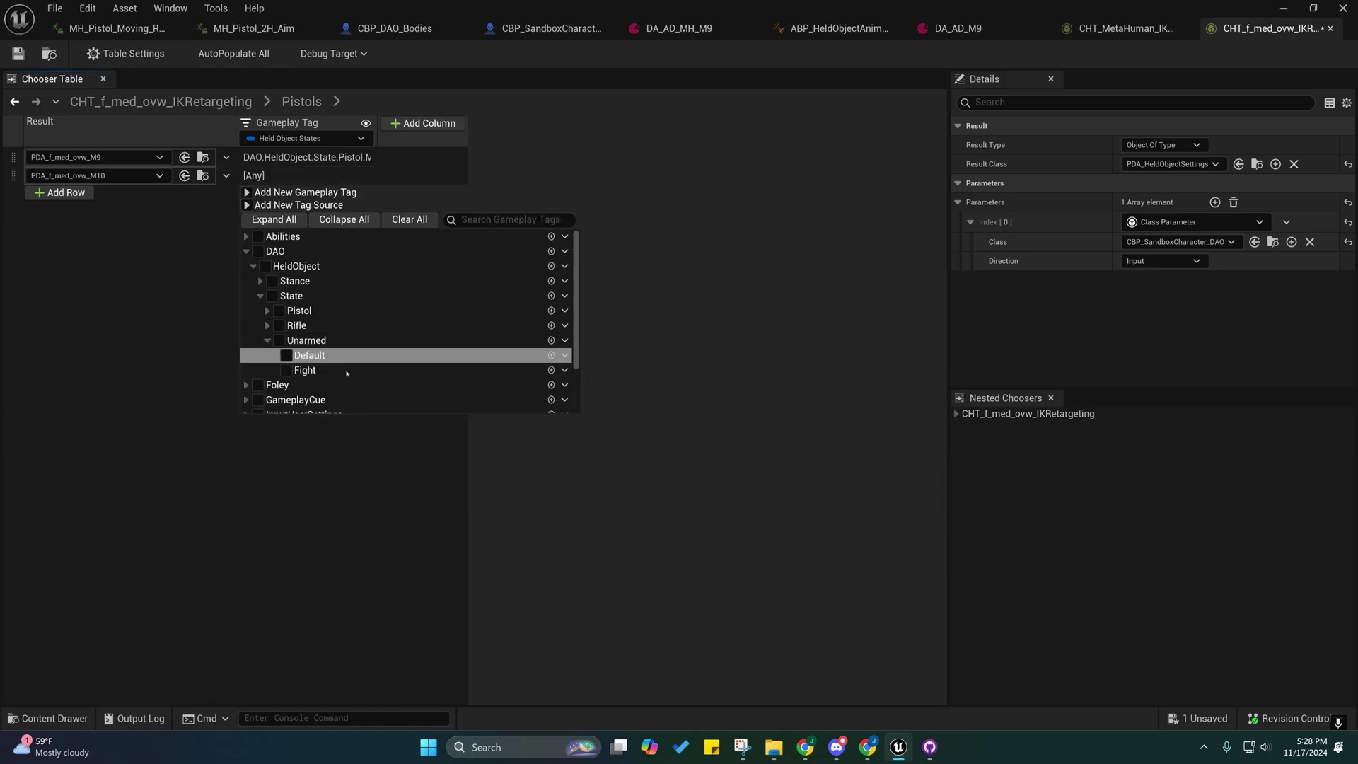
{"action": "left_click", "coordinate": [287, 341]}
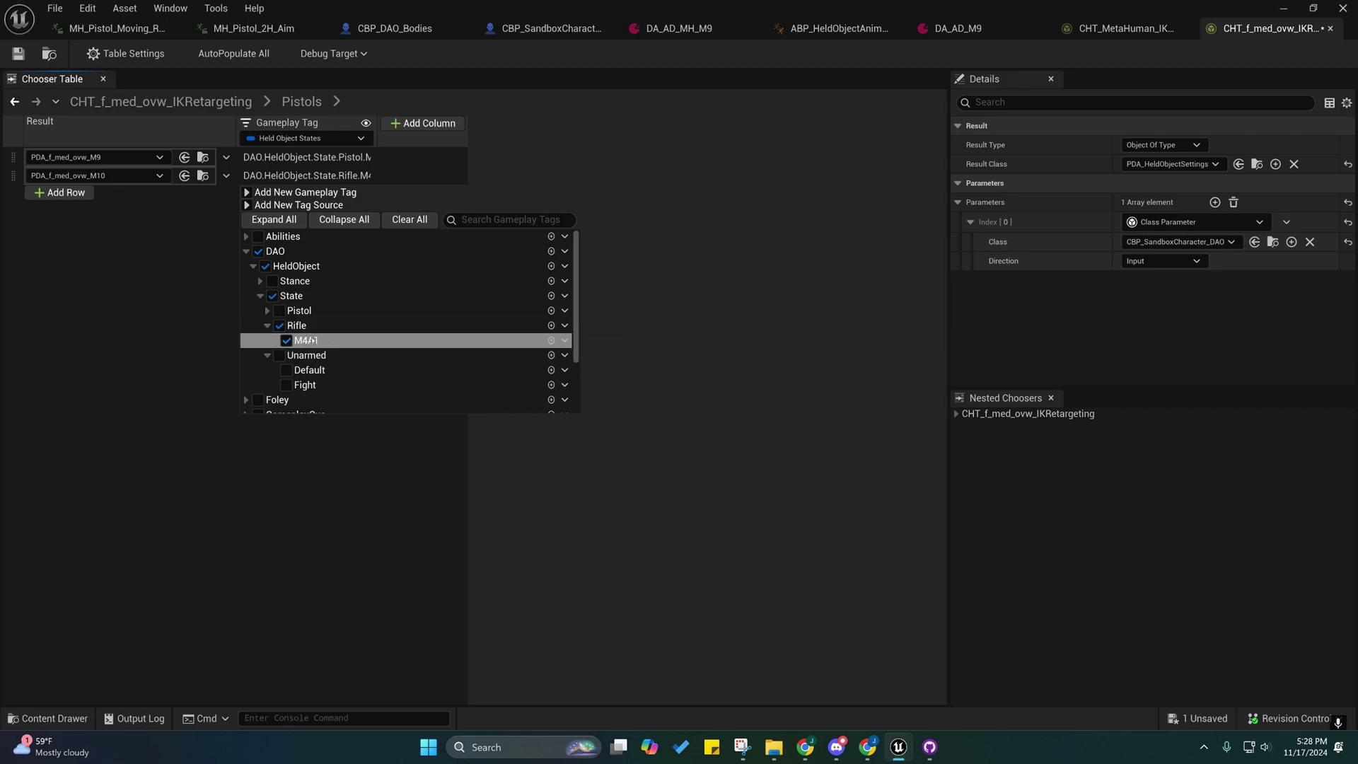
{"action": "left_click", "coordinate": [287, 340]}
{"action": "left_click", "coordinate": [212, 190]}
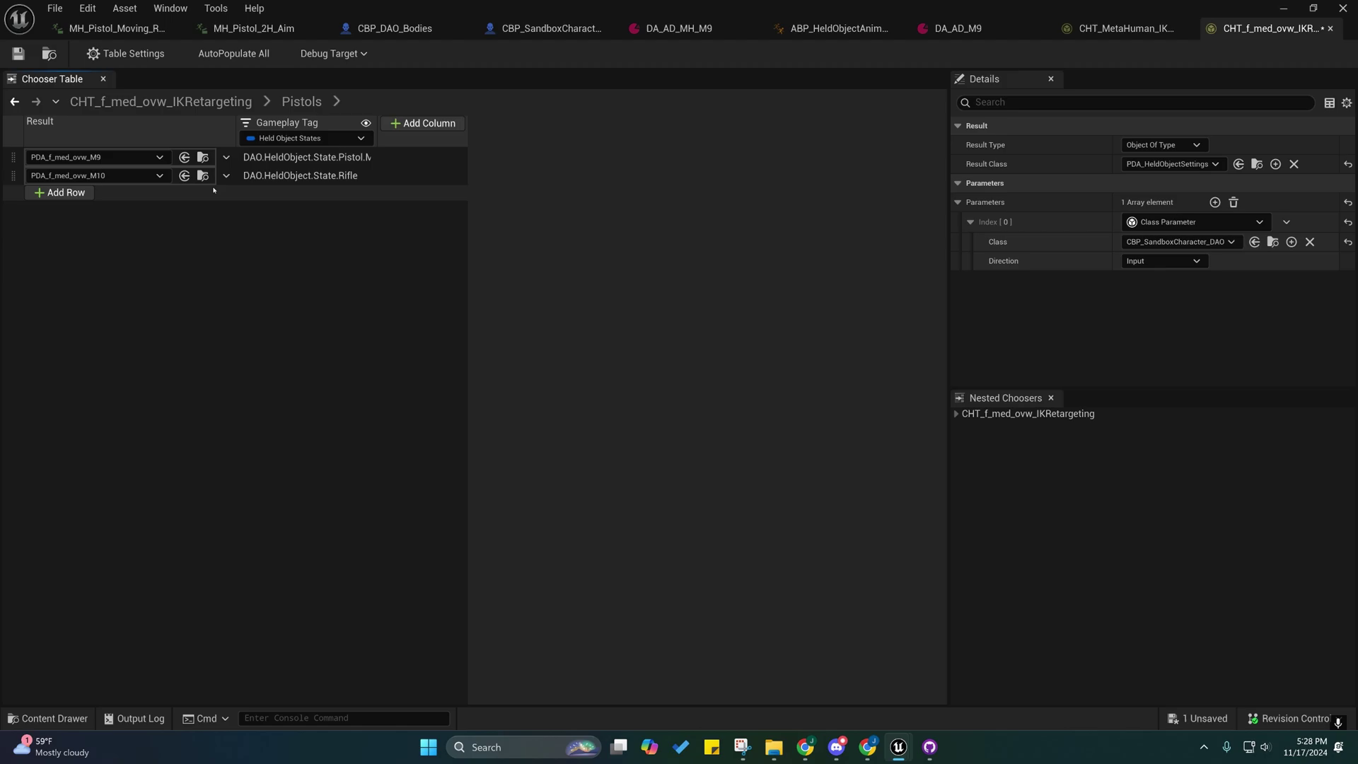
- Remove the PDA_f_med_ovw_M10 row from the Pistols table and delete the duplicated data asset
{"action": "left_click", "coordinate": [10, 175]}
{"action": "key", "text": "Delete"}
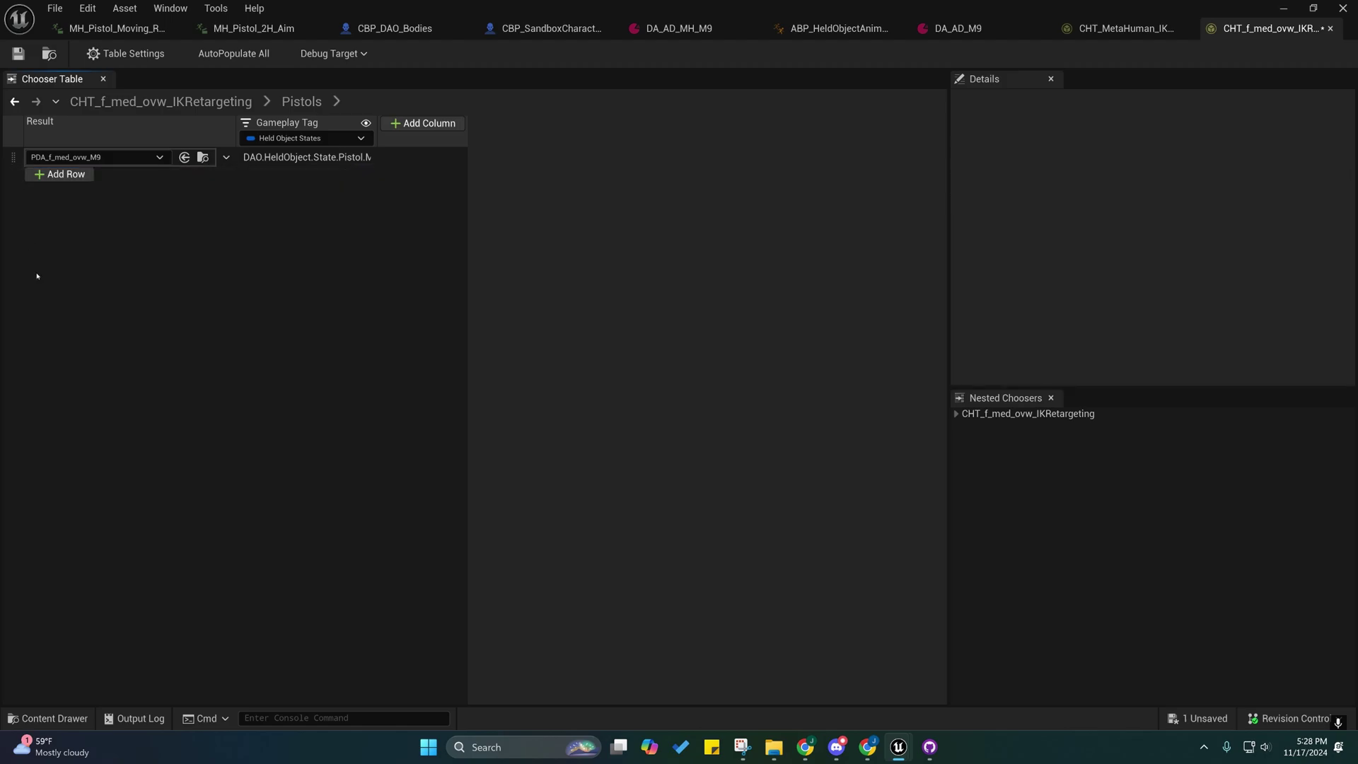
{"action": "left_click", "coordinate": [70, 716]}
{"action": "key", "text": "Delete"}
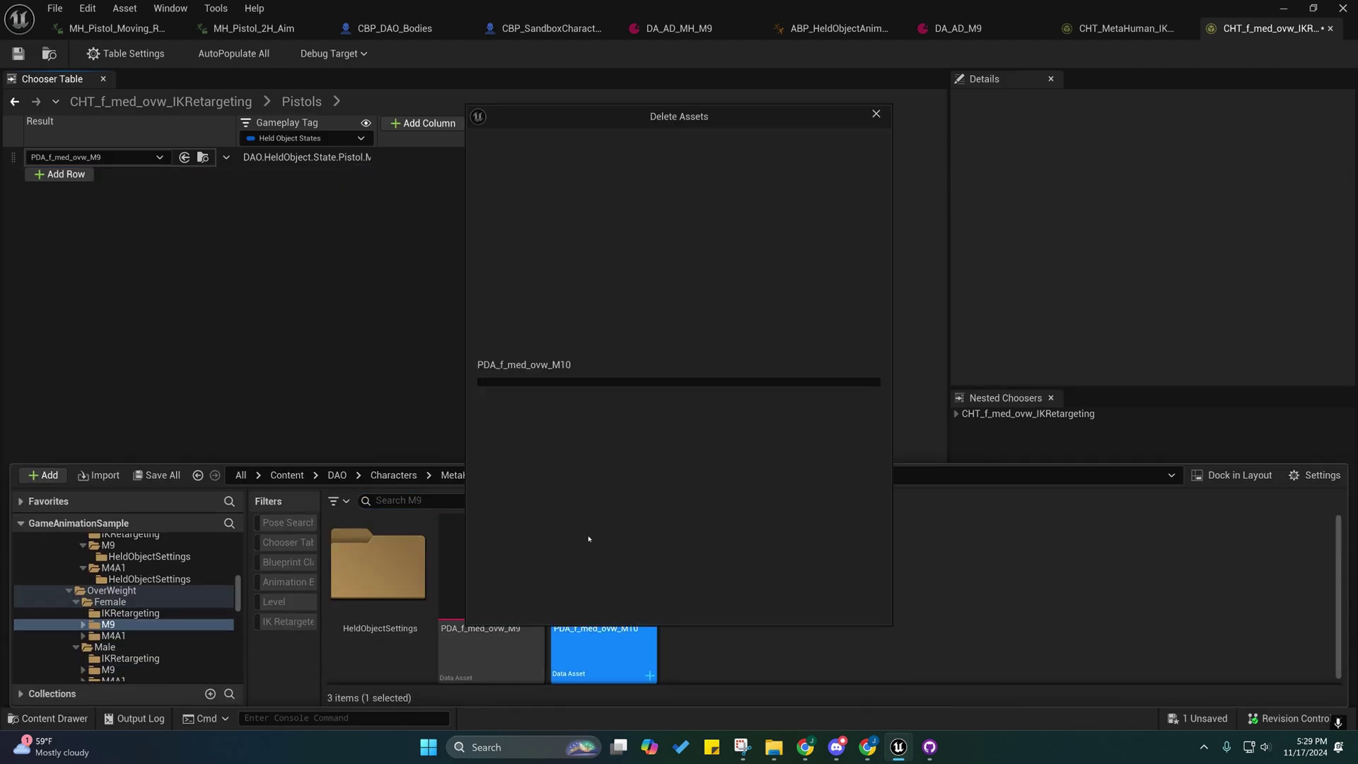
{"action": "left_click", "coordinate": [574, 600]}
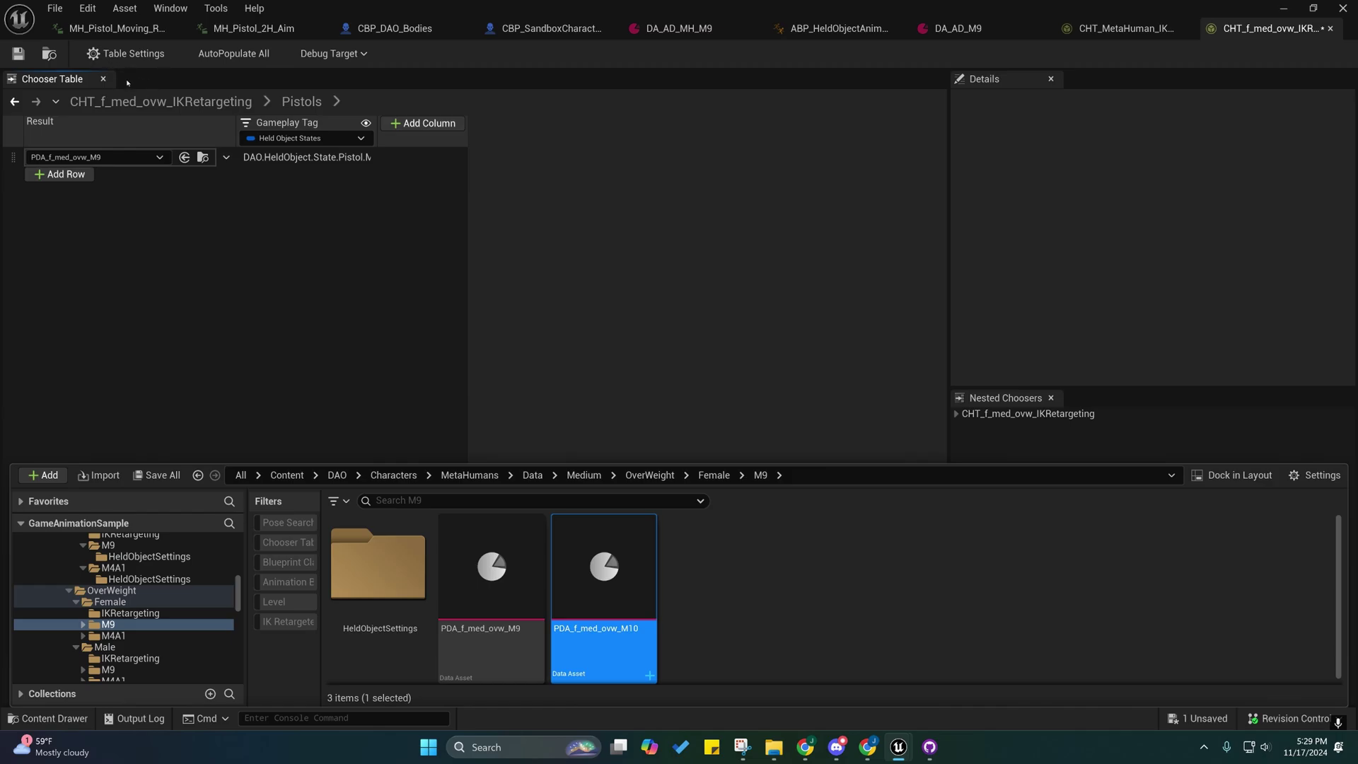
- Open the project's GameplayTags settings and examine the GT_DAO_States table from the tag table list, closing it and its asset browser when done
{"action": "left_click", "coordinate": [88, 8]}
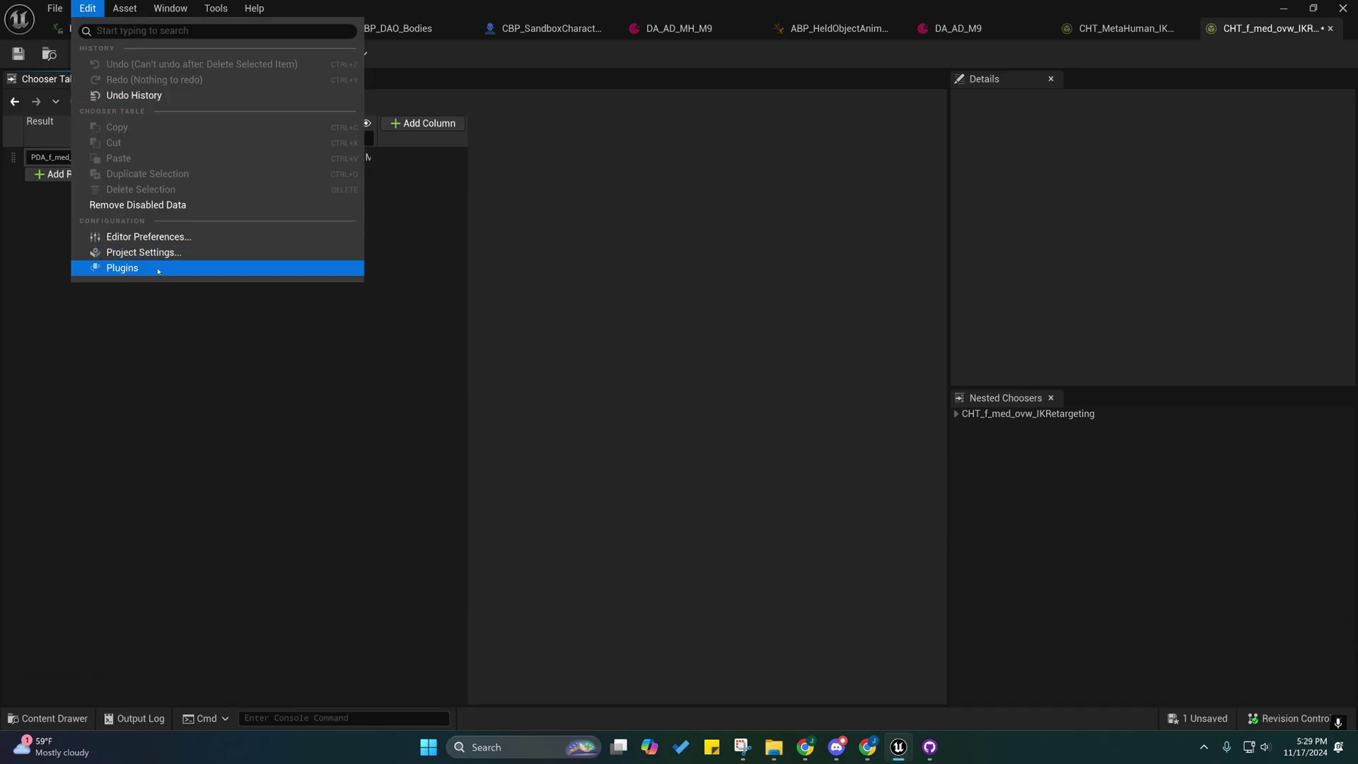
{"action": "left_click", "coordinate": [136, 253]}
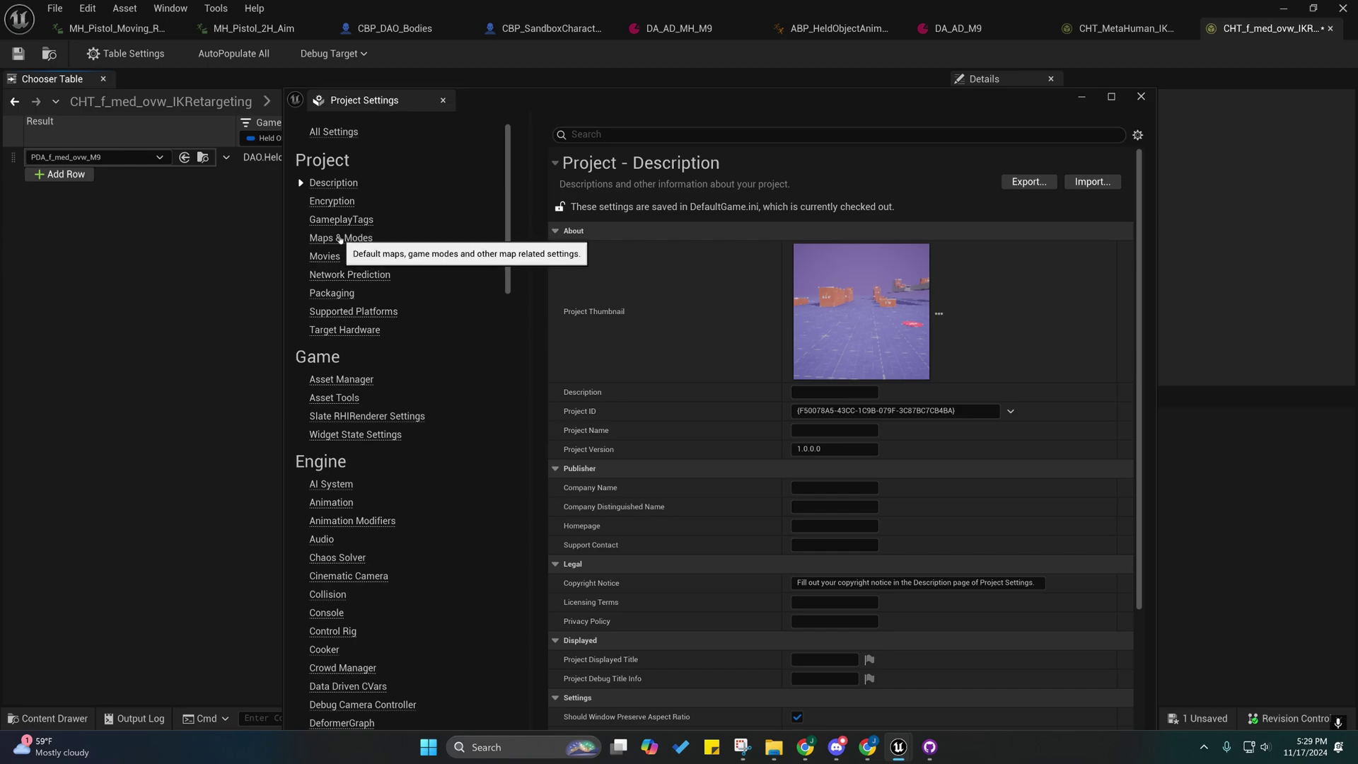
{"action": "left_click", "coordinate": [338, 220]}
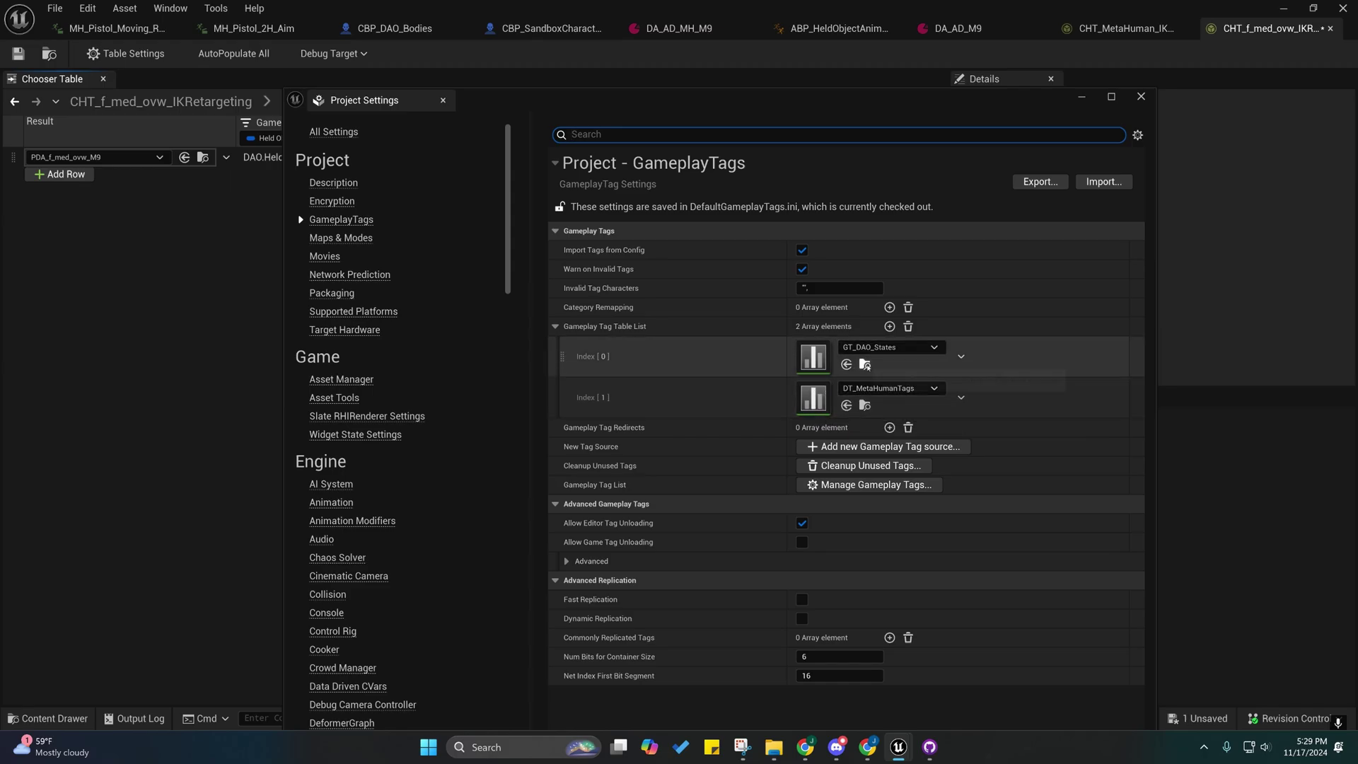
{"action": "left_click", "coordinate": [864, 364]}
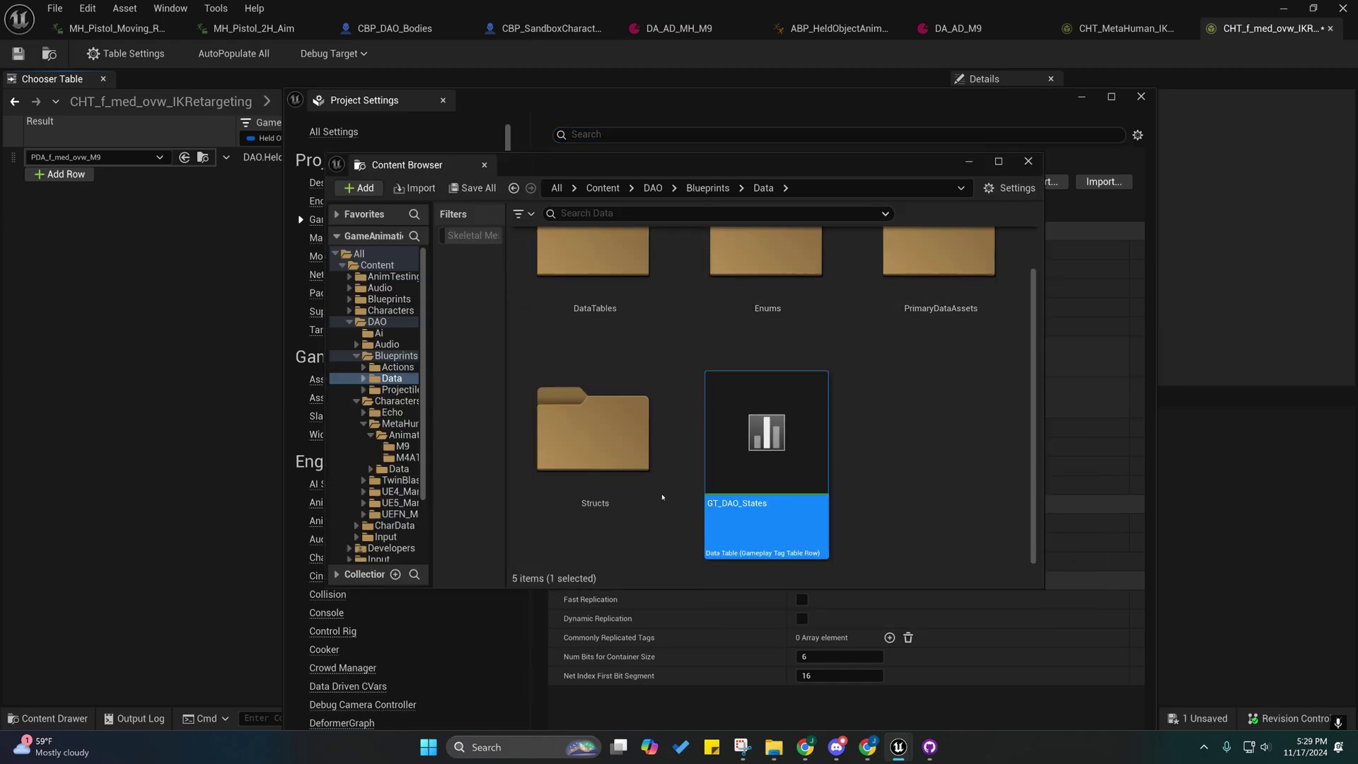
{"action": "double_click", "coordinate": [780, 449]}
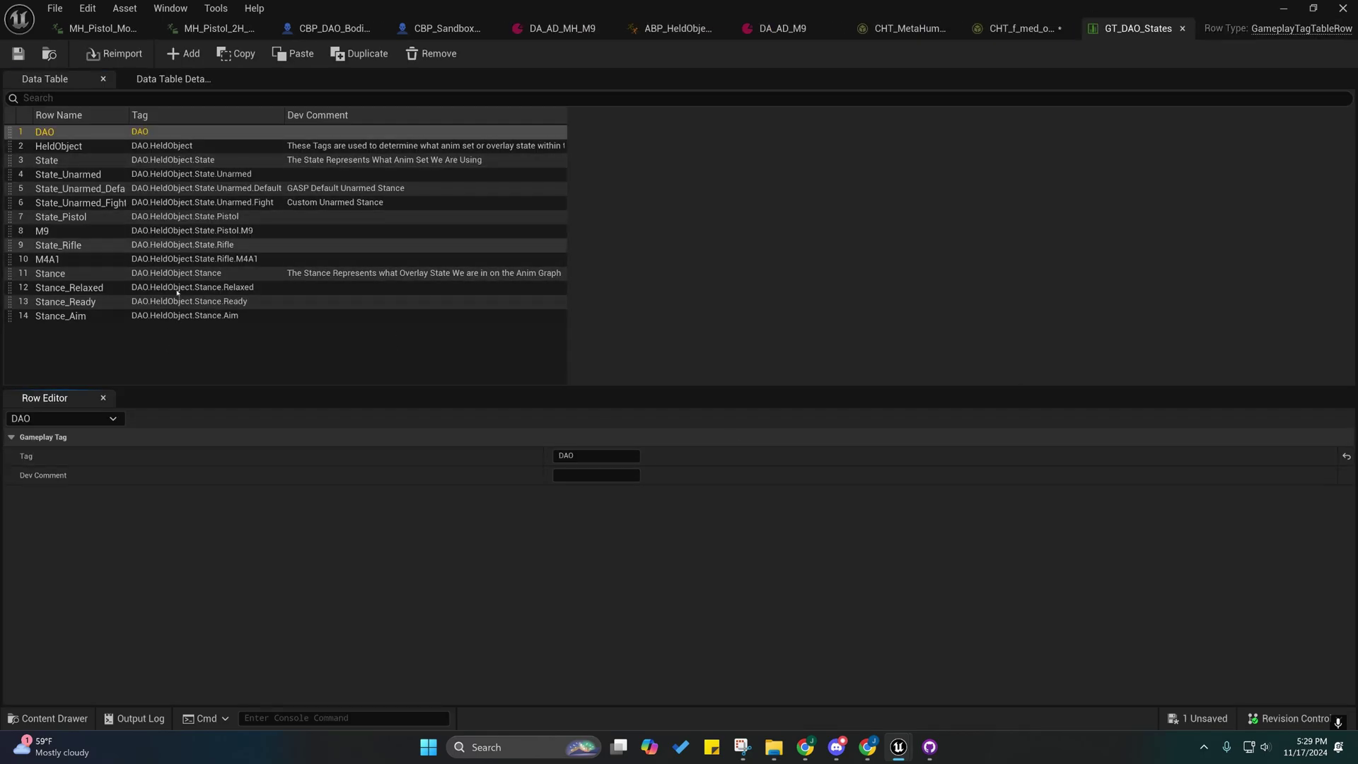
{"action": "left_click", "coordinate": [1182, 29]}
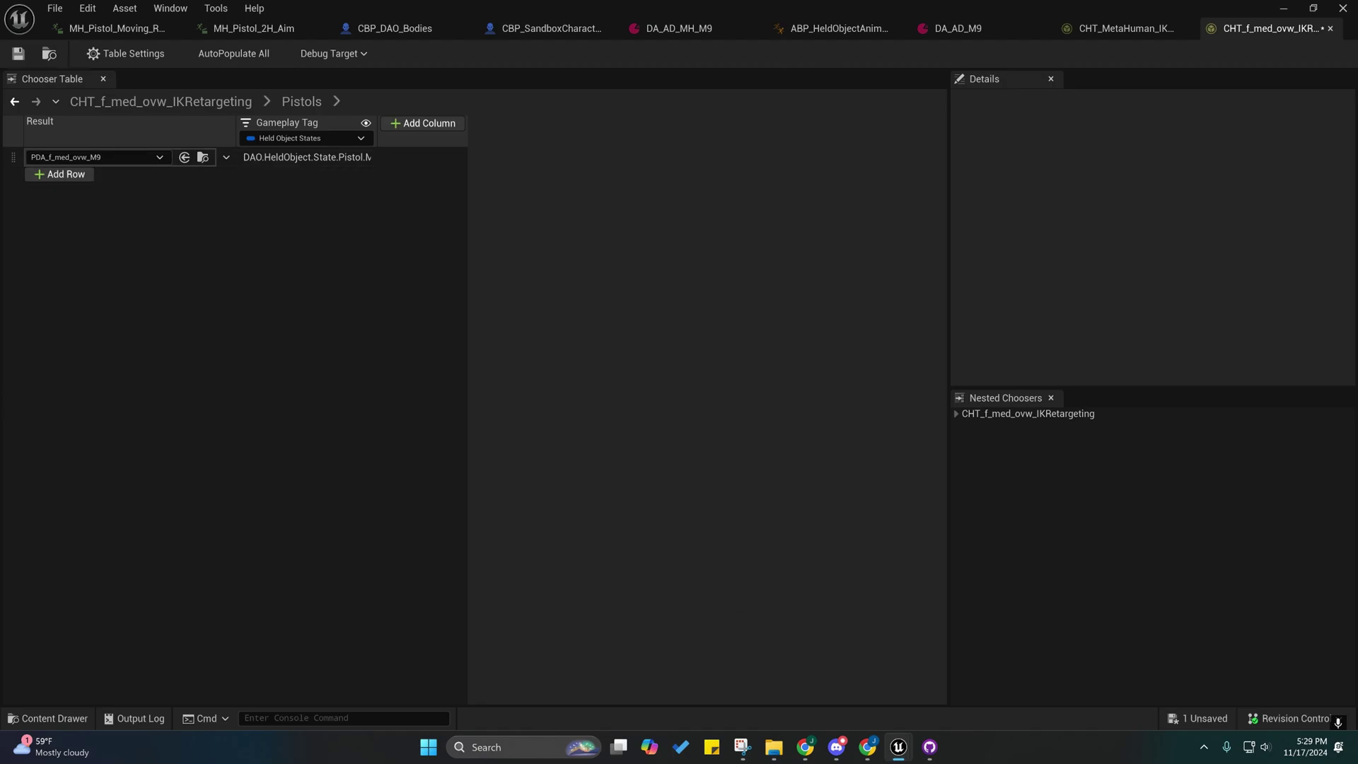
{"action": "mouse_move", "coordinate": [898, 747]}
{"action": "left_click", "coordinate": [1076, 674]}
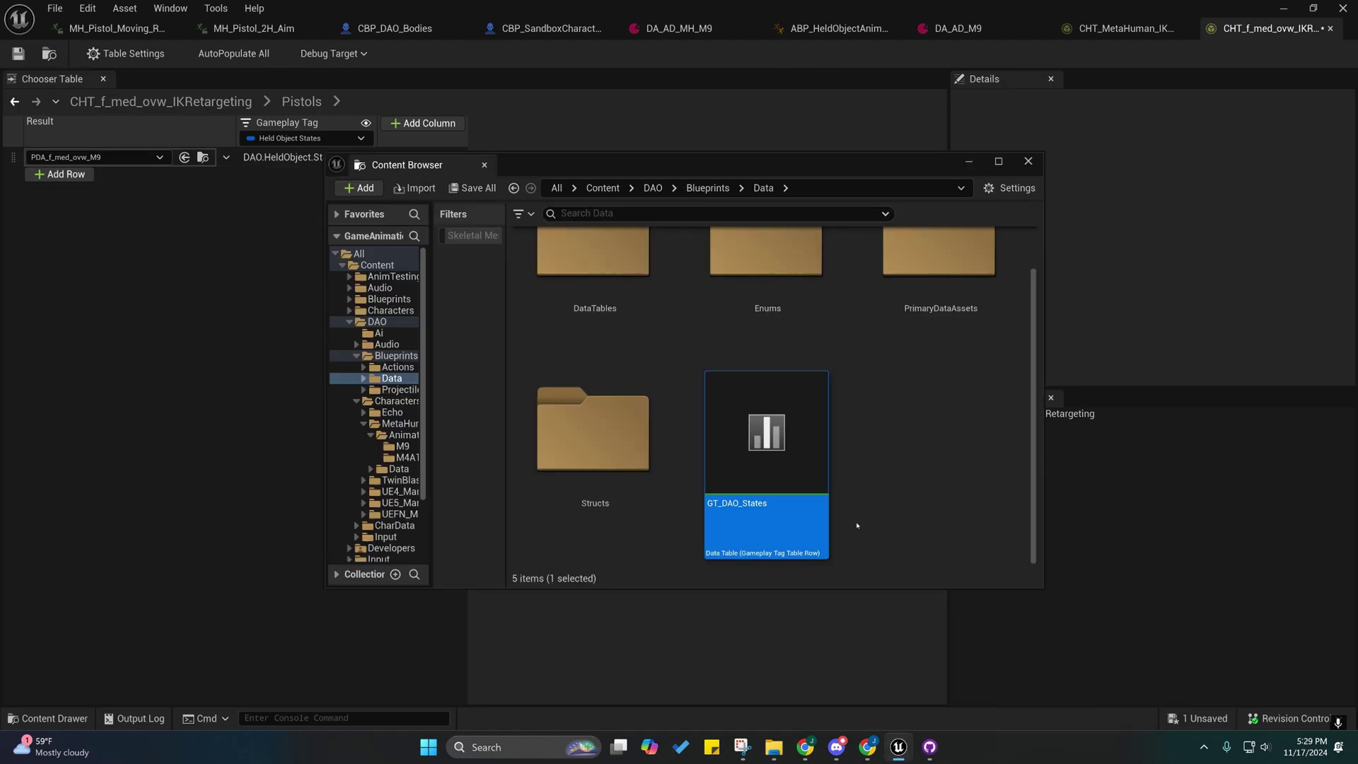
{"action": "left_click", "coordinate": [1027, 161]}
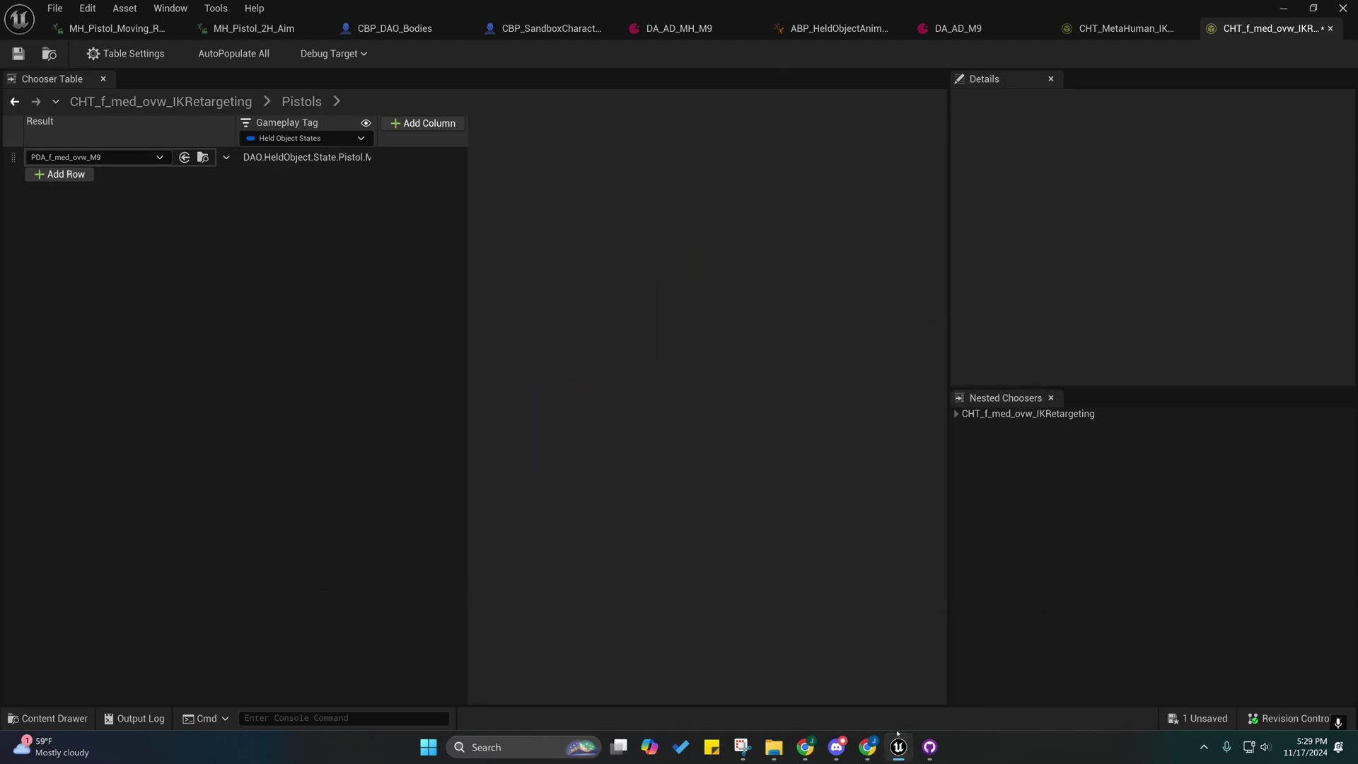
- Locate the DT_MetaHumanTags table from the GameplayTags project settings and rename it GT_MetaHumanTags
{"action": "mouse_move", "coordinate": [898, 746]}
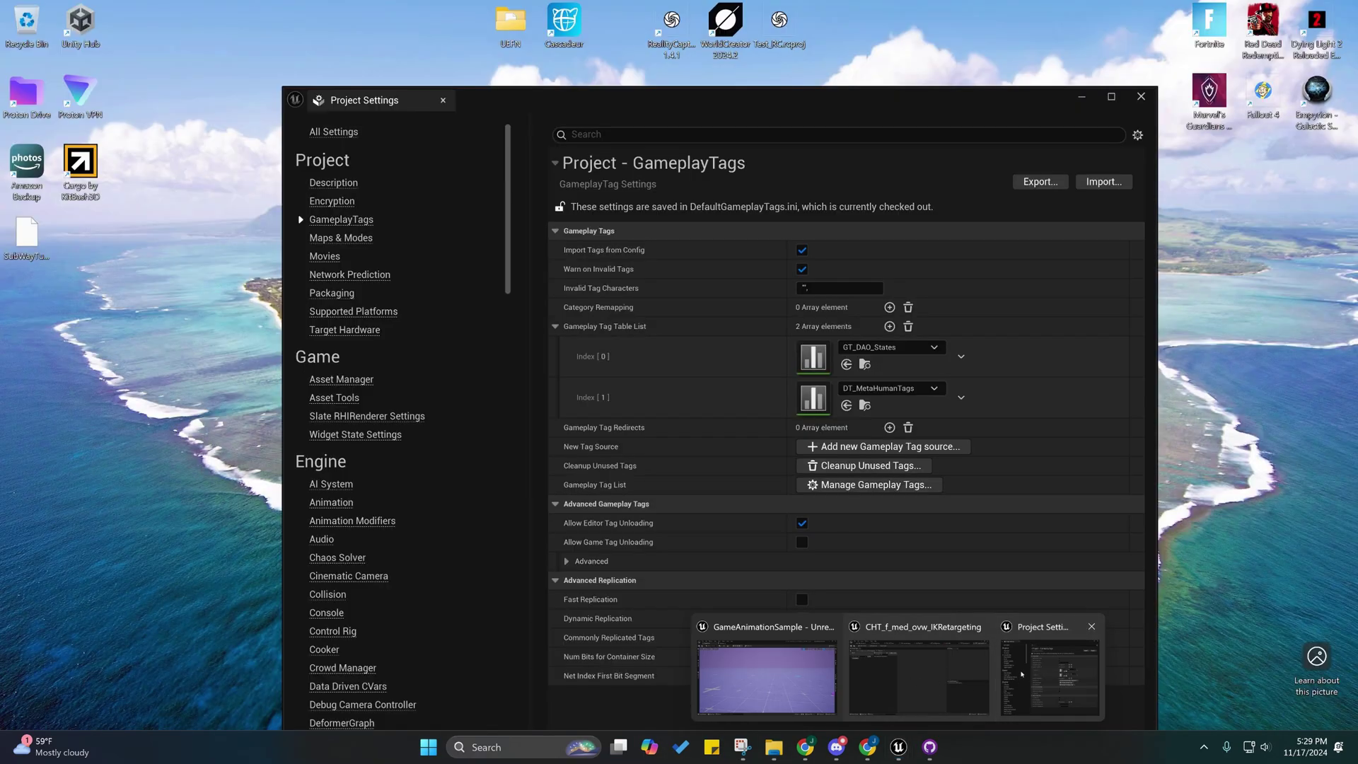
{"action": "left_click", "coordinate": [1050, 676]}
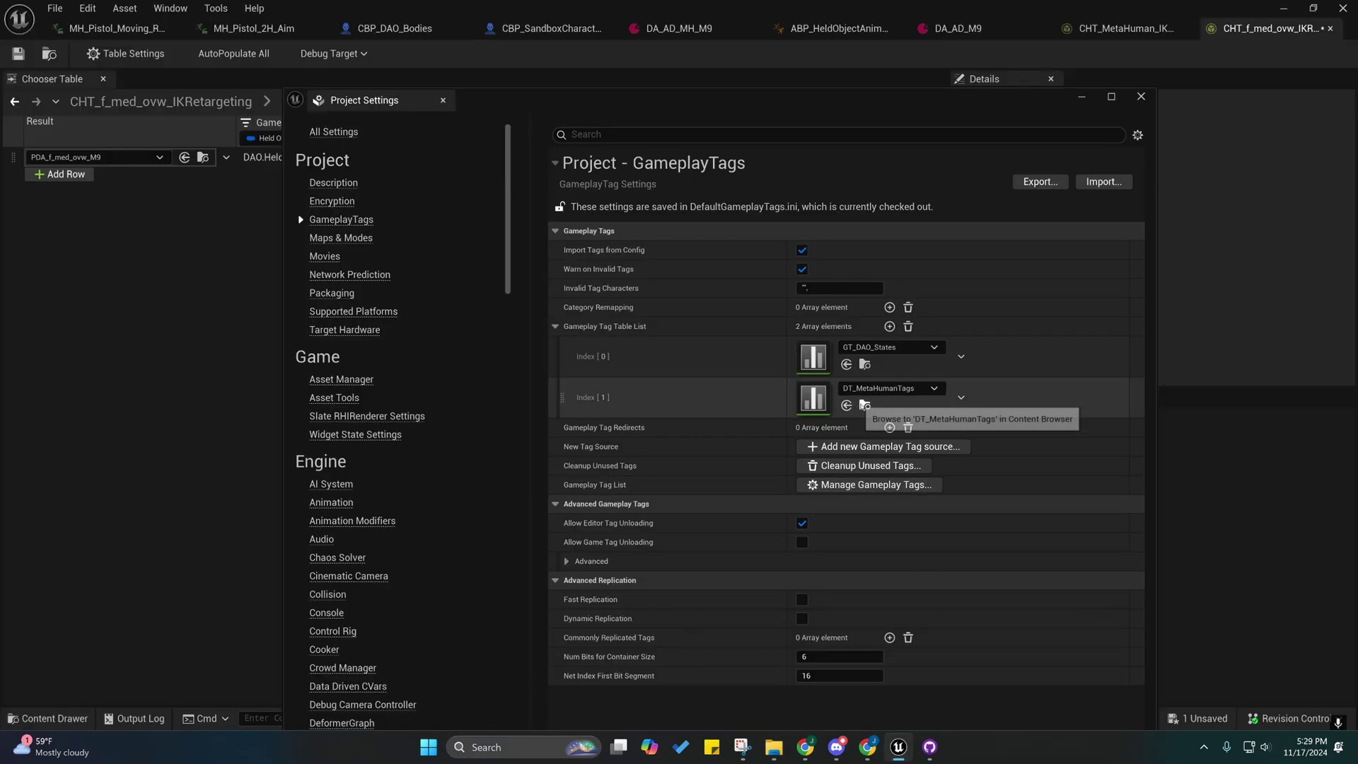
{"action": "left_click", "coordinate": [864, 404]}
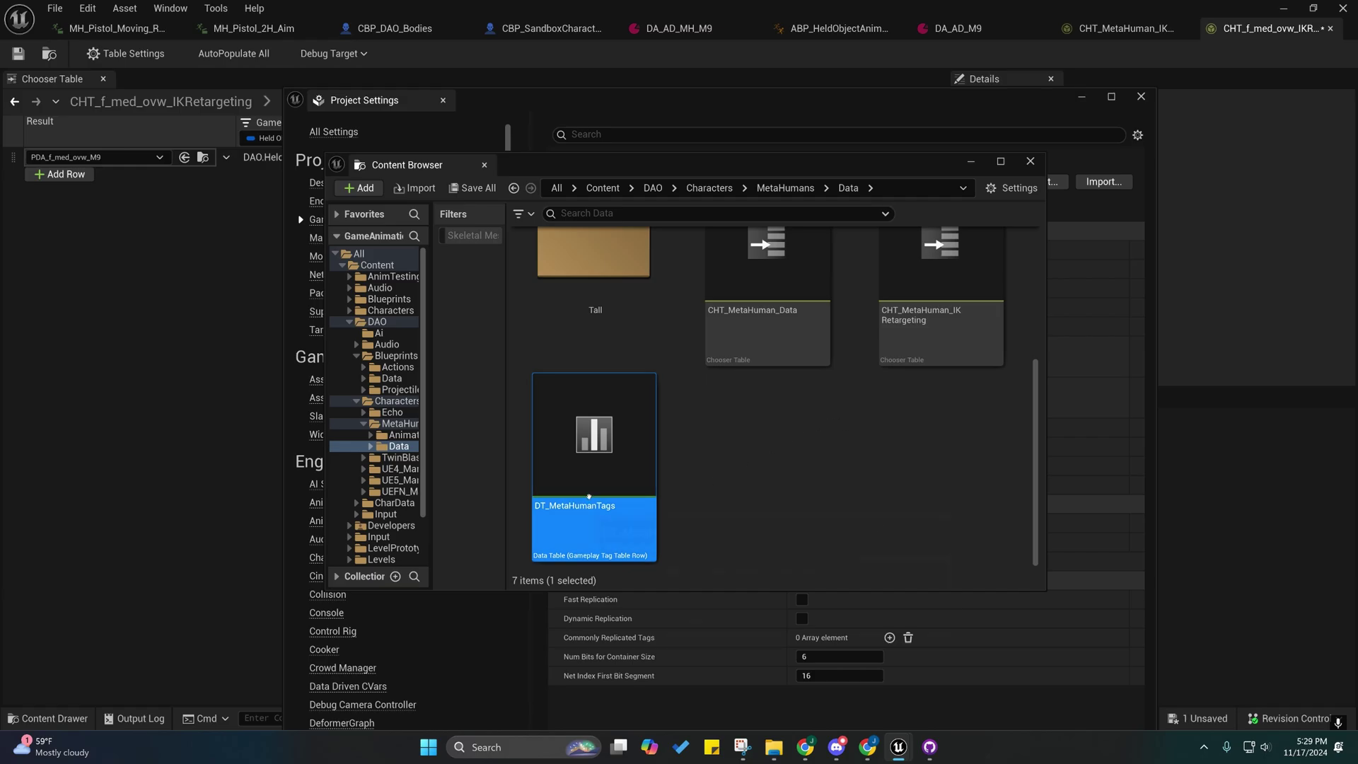
{"action": "left_click", "coordinate": [641, 514]}
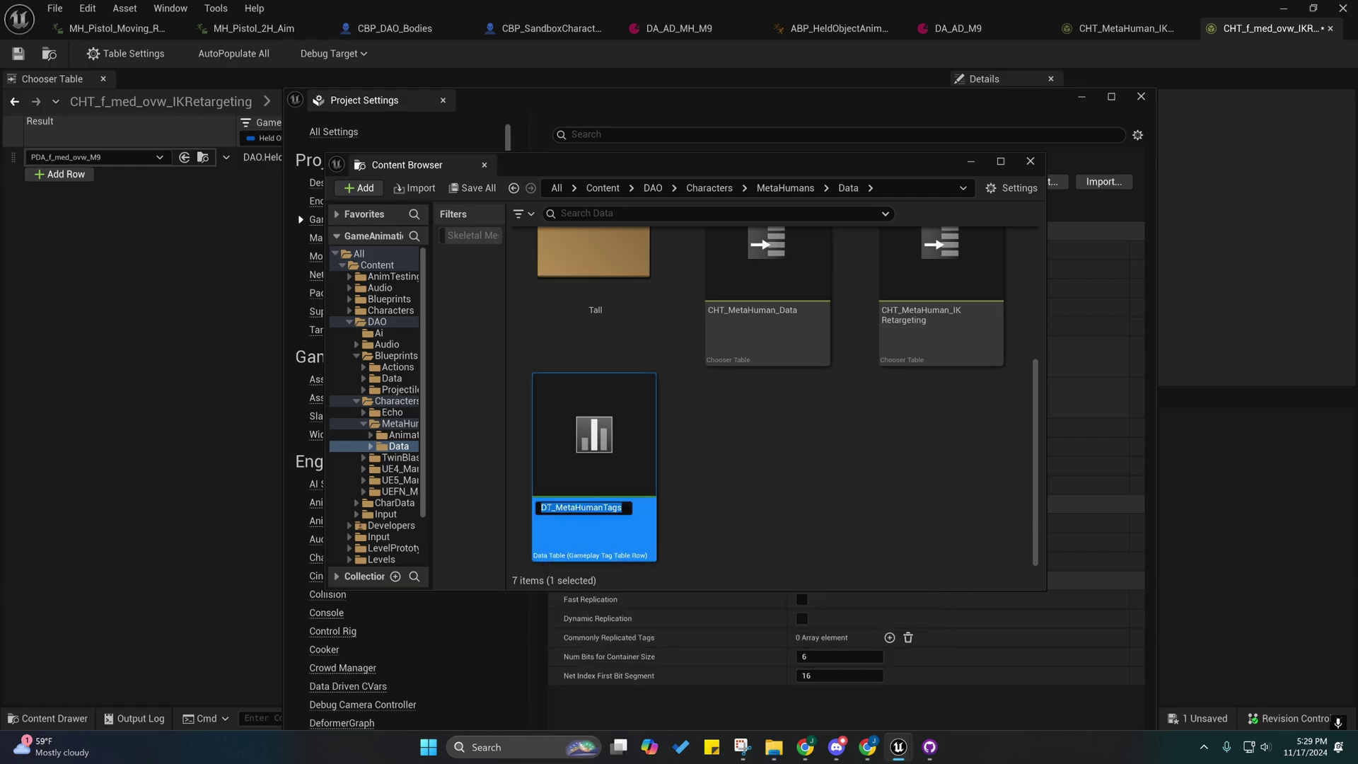
{"action": "left_click_drag", "start_coordinate": [547, 507], "coordinate": [527, 507]}
{"action": "key", "text": "Return"}
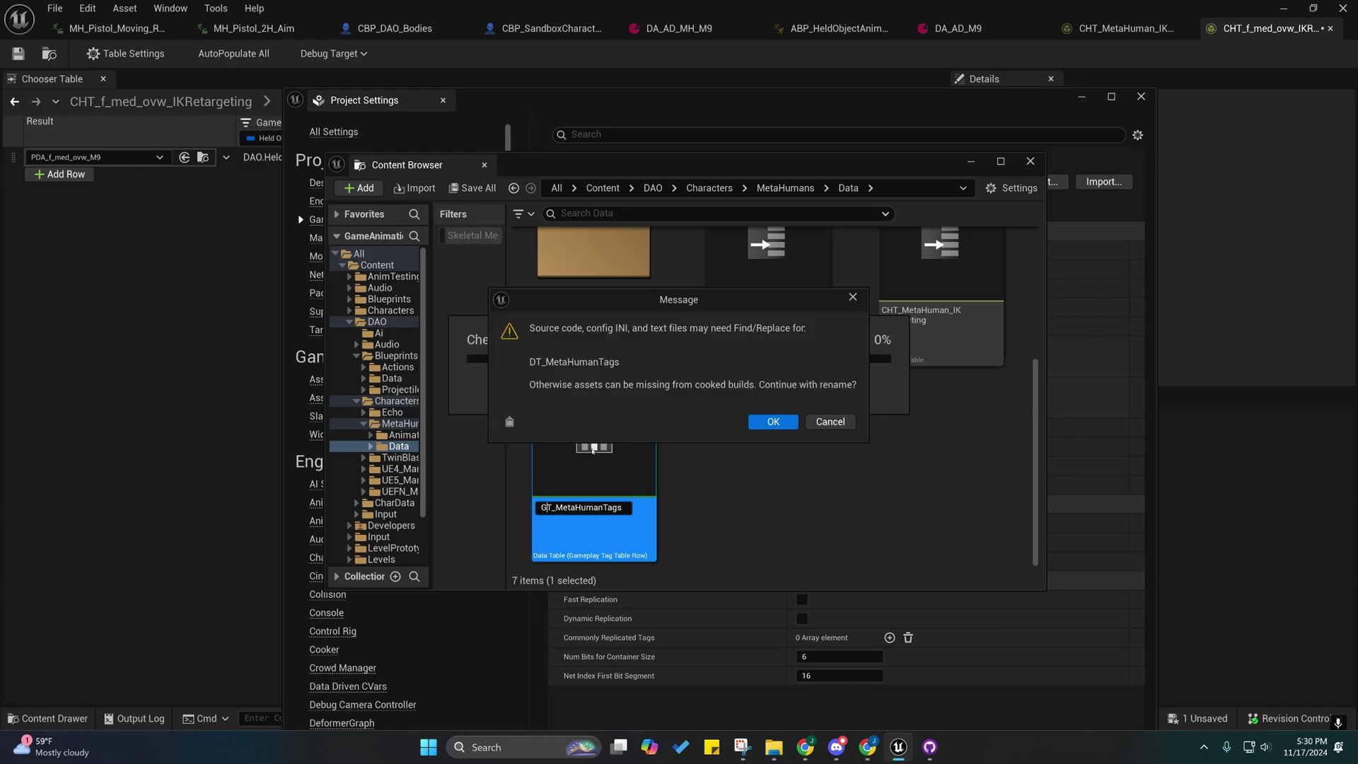
{"action": "left_click", "coordinate": [773, 422]}
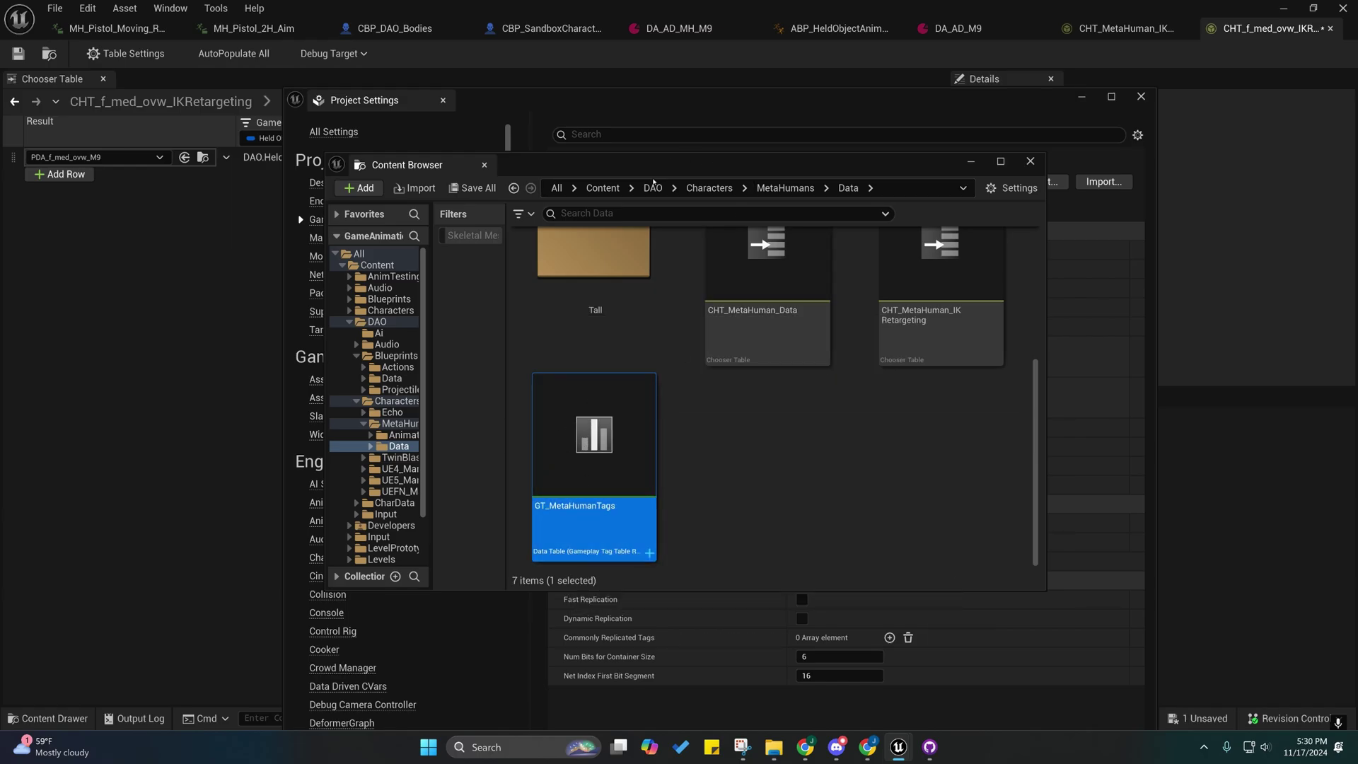
- Update the redirector references for the whole Content folder and delete the unreferenced DT_MetaHumanTags redirector
{"action": "left_click_drag", "start_coordinate": [558, 170], "coordinate": [365, 216]}
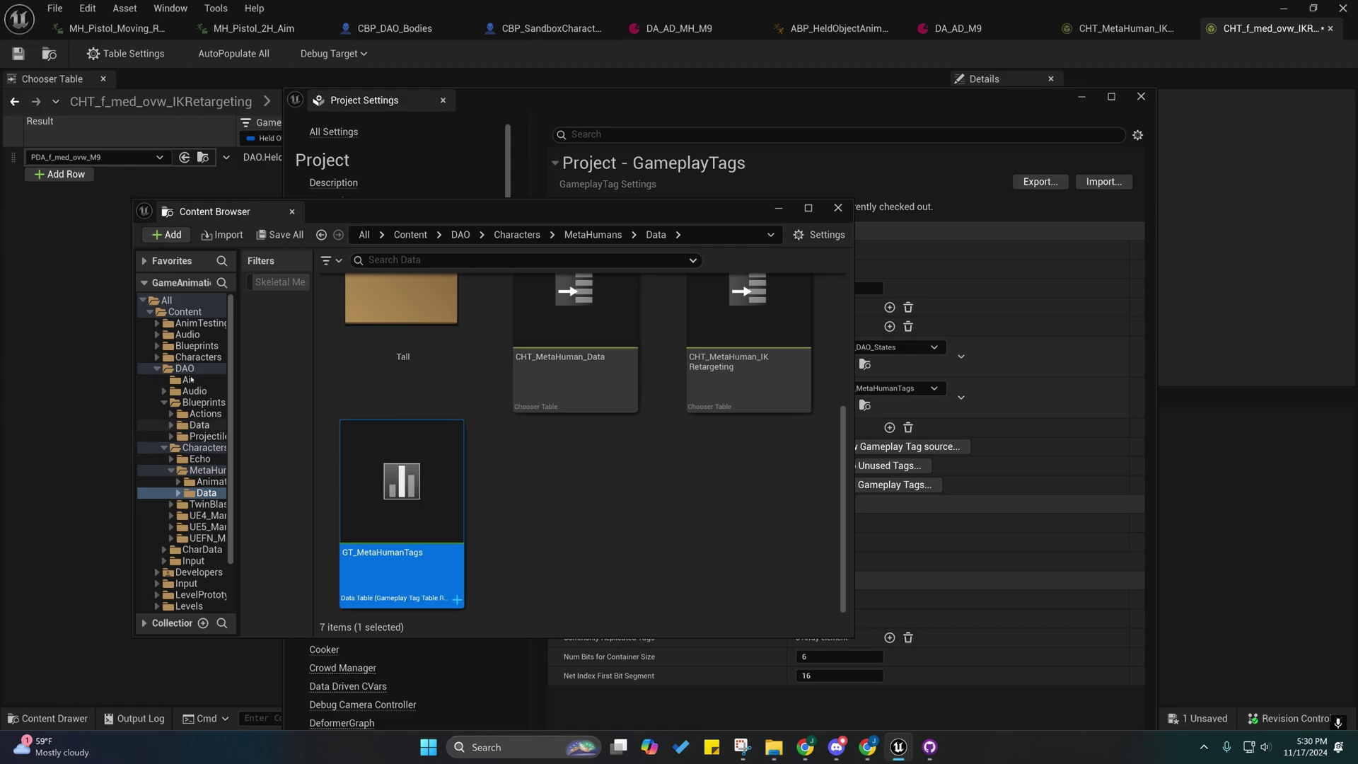
{"action": "right_click", "coordinate": [182, 369]}
{"action": "left_click", "coordinate": [185, 312]}
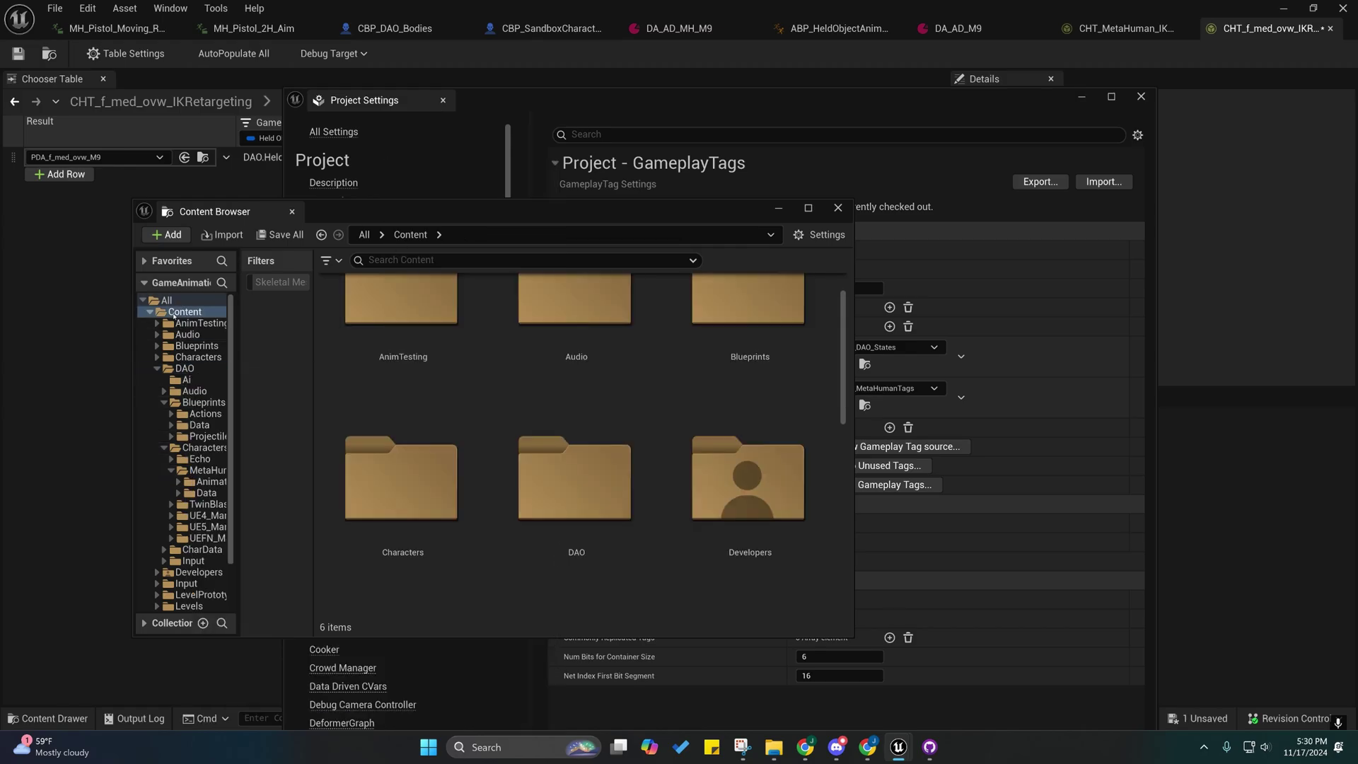
{"action": "right_click", "coordinate": [179, 312]}
{"action": "left_click", "coordinate": [249, 549]}
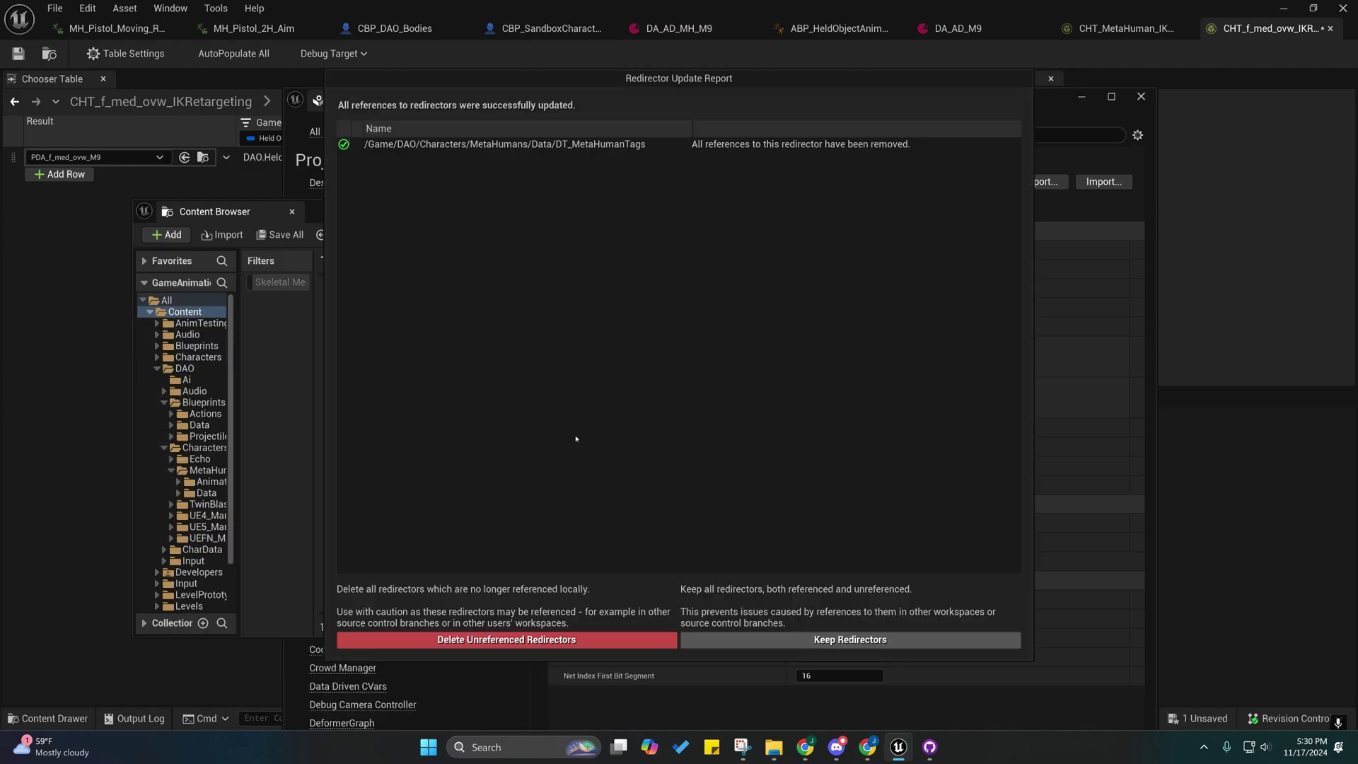
{"action": "left_click", "coordinate": [548, 639]}
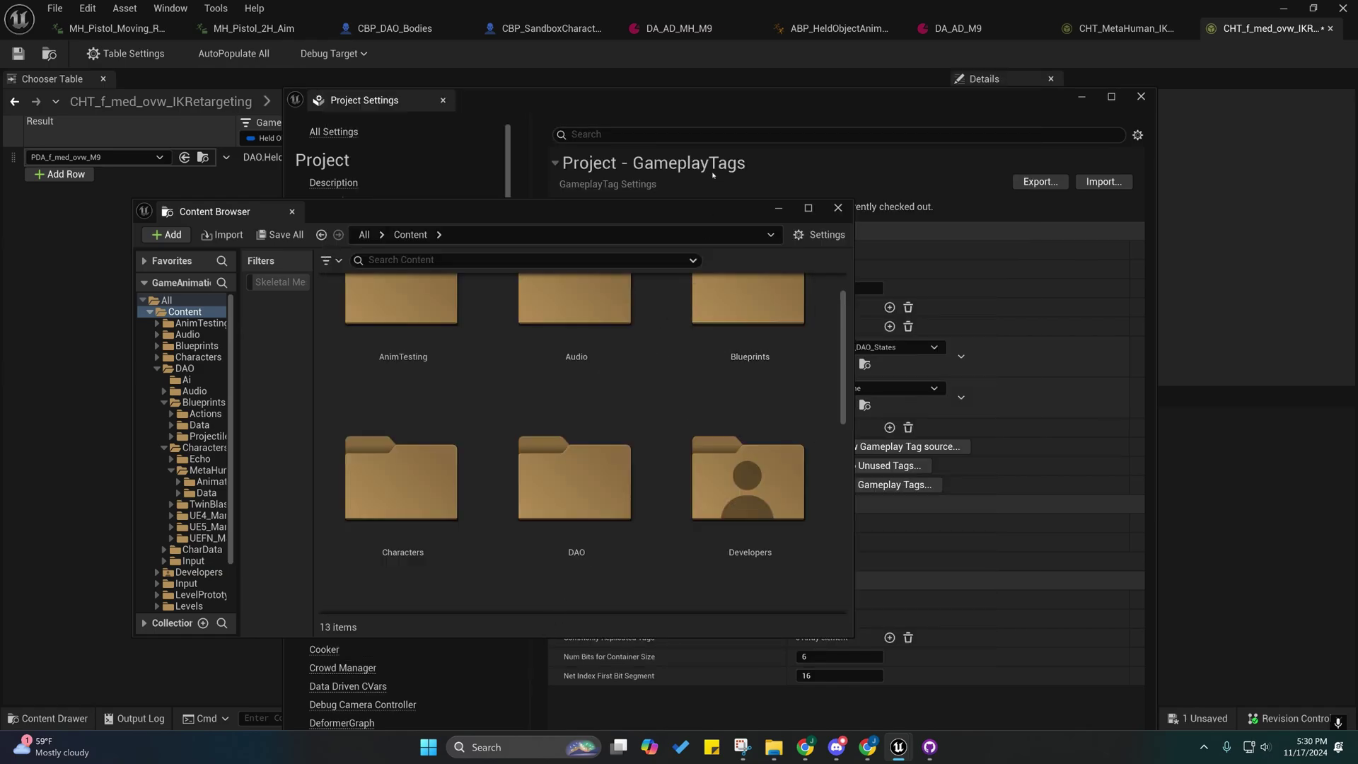
- Assign the GT_MetaHumanTags table from the MetaHumans Data folder to Index [1] of the Gameplay Tag Table List
{"action": "left_click", "coordinate": [684, 93]}
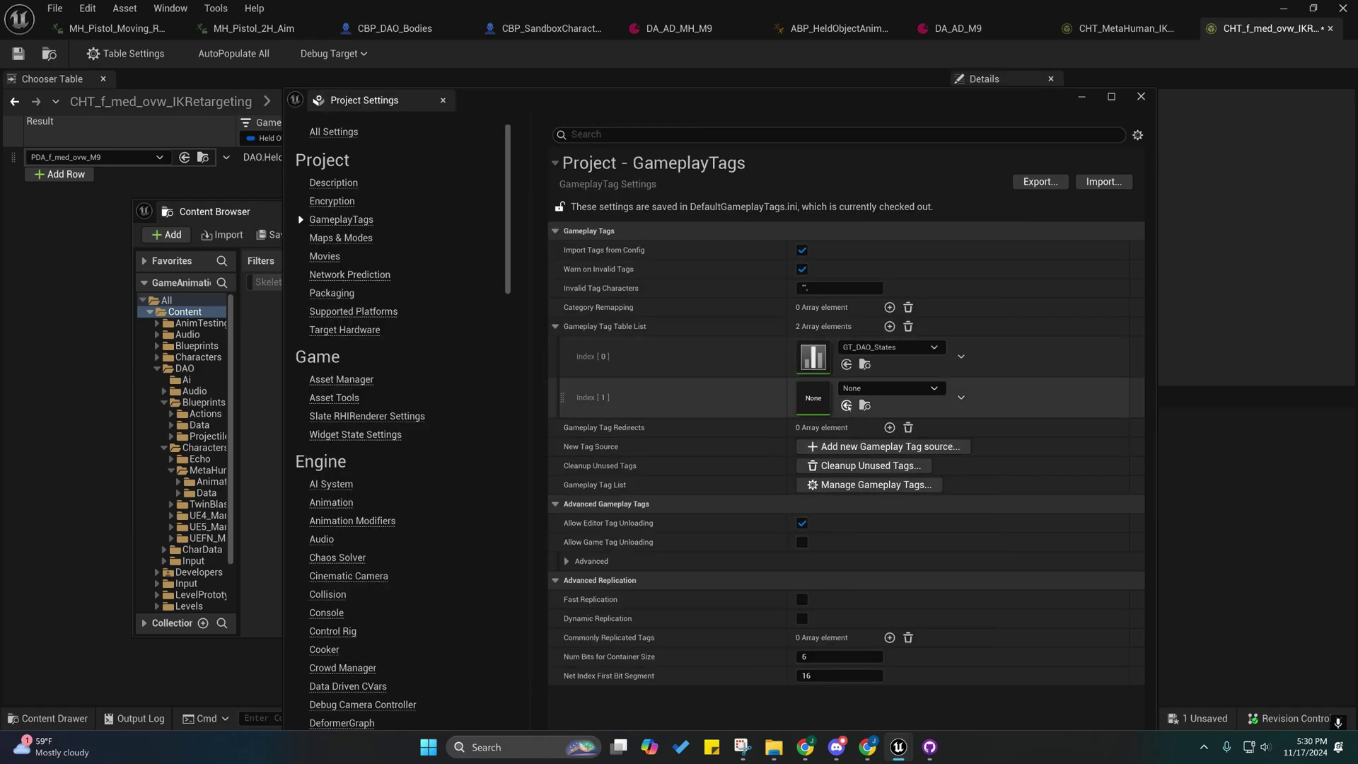
{"action": "left_click", "coordinate": [258, 404]}
{"action": "scroll", "coordinate": [618, 509], "scroll_direction": "down", "scroll_amount": 7}
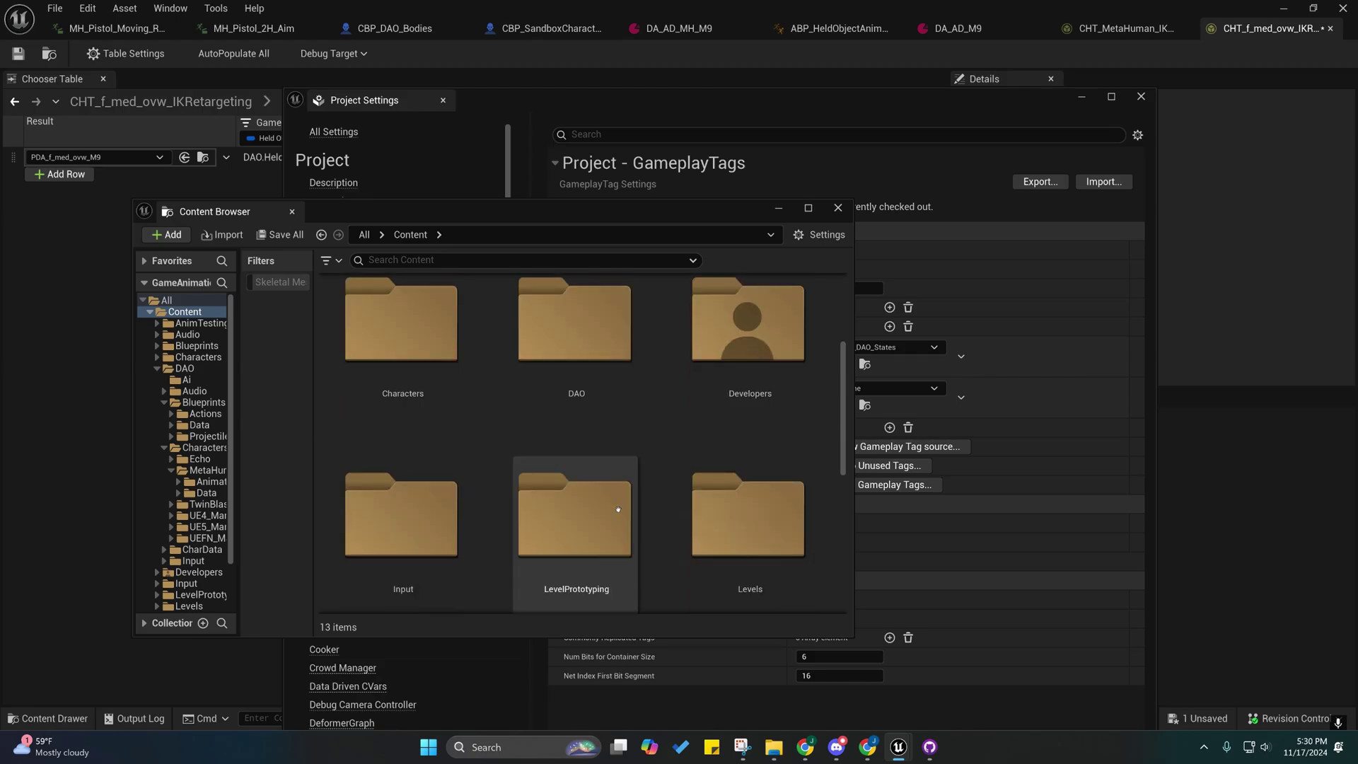
{"action": "scroll", "coordinate": [617, 509], "scroll_direction": "down", "scroll_amount": 2}
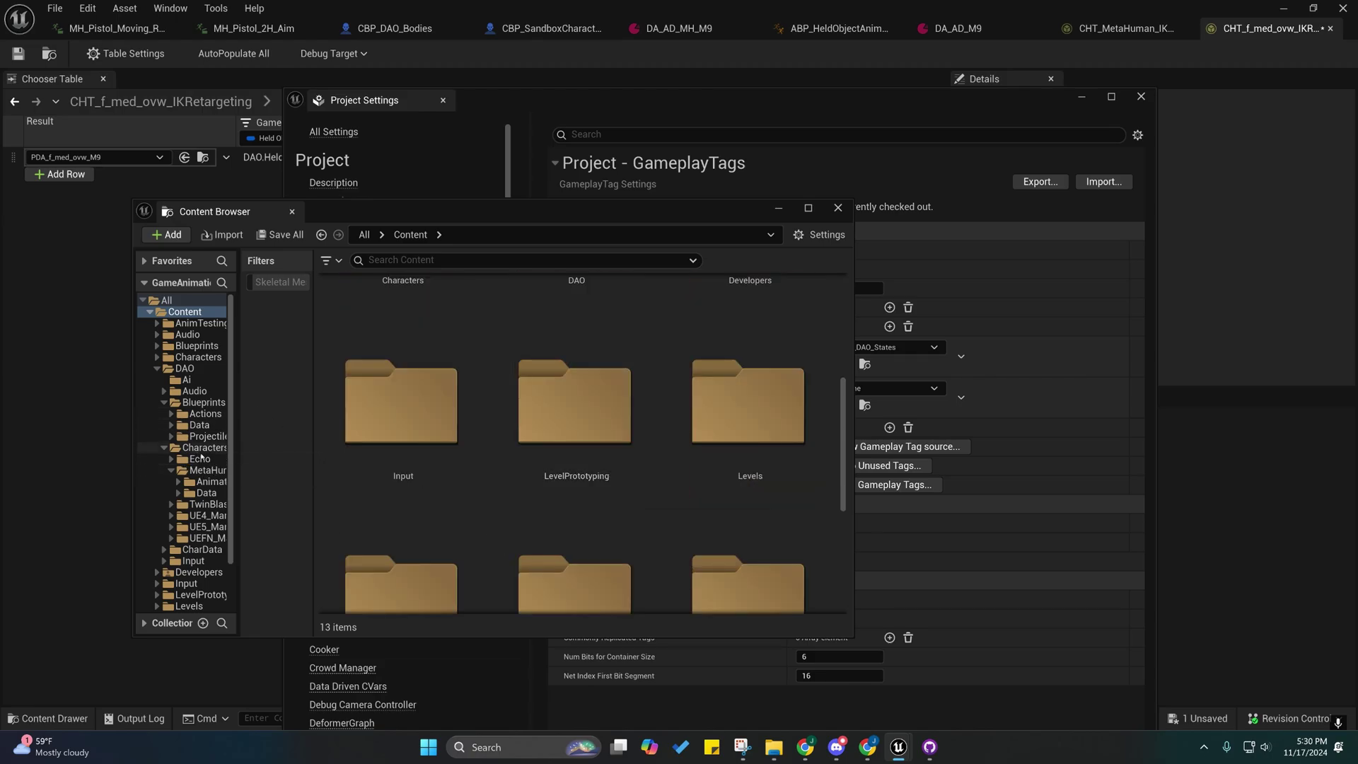
{"action": "left_click", "coordinate": [205, 470]}
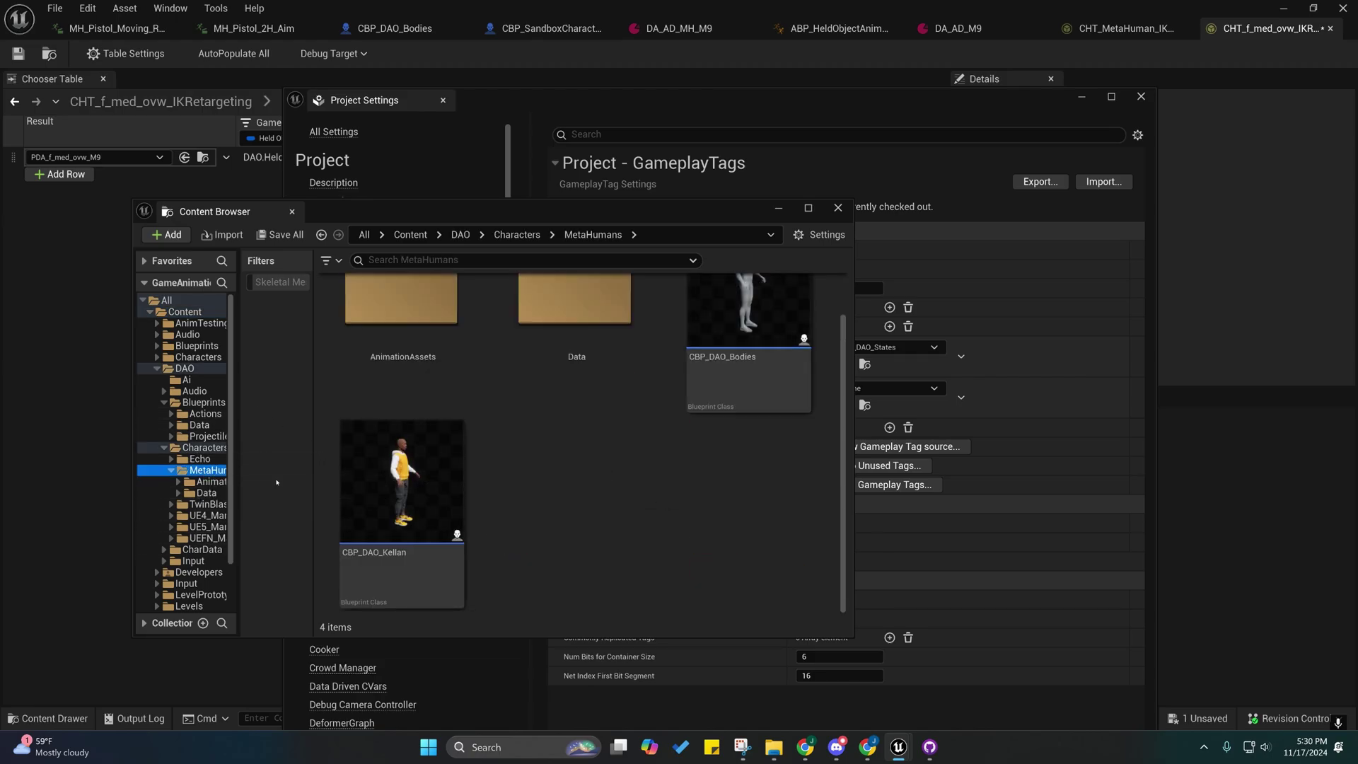
{"action": "scroll", "coordinate": [621, 465], "scroll_direction": "up", "scroll_amount": 1}
{"action": "double_click", "coordinate": [569, 371]}
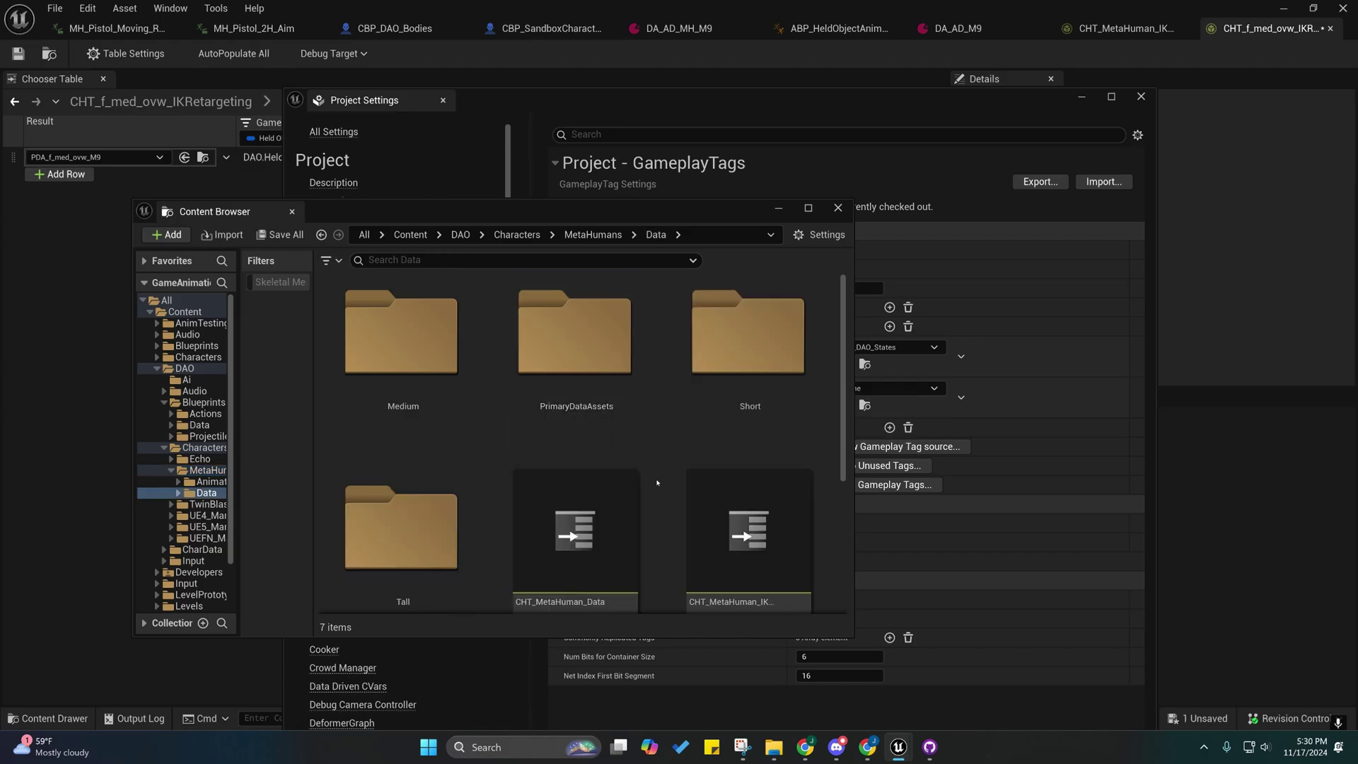
{"action": "scroll", "coordinate": [677, 486], "scroll_direction": "down", "scroll_amount": 2}
{"action": "left_click", "coordinate": [422, 519]}
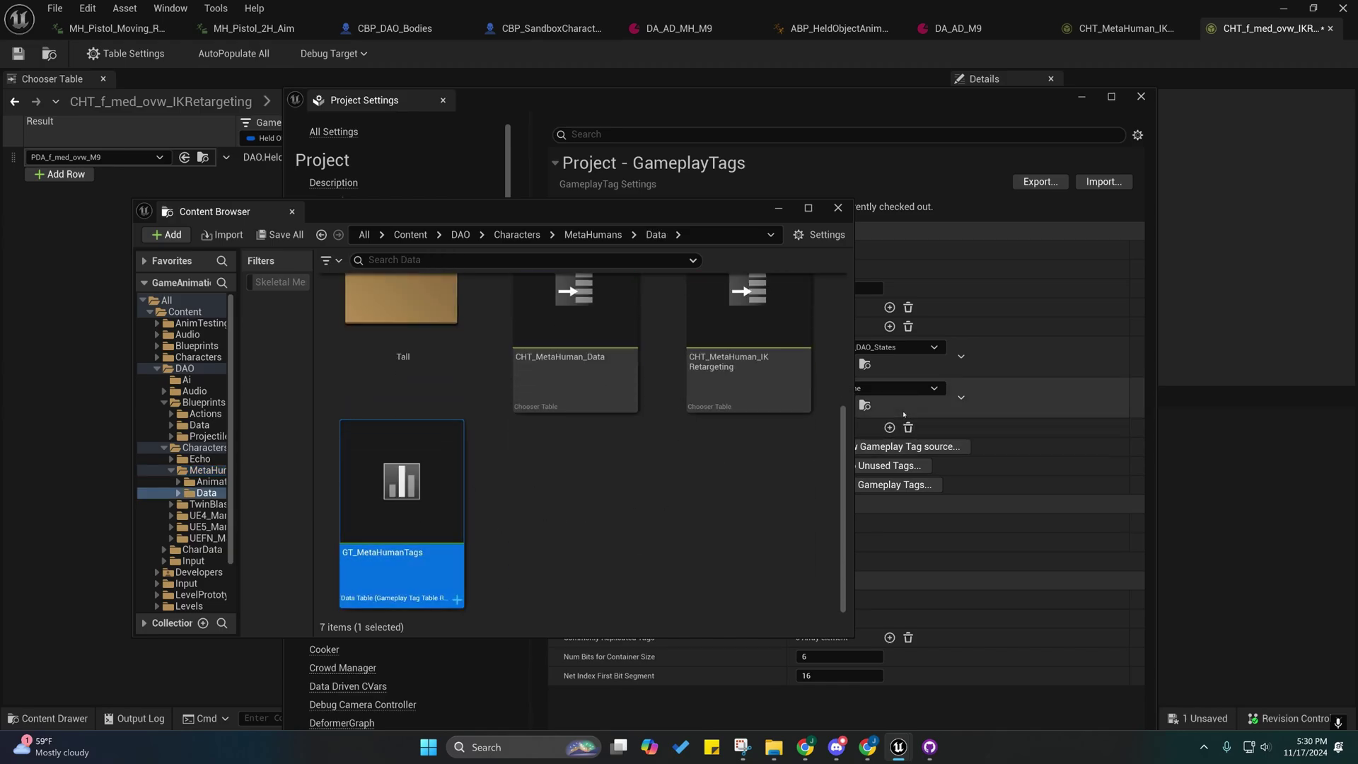
{"action": "left_click", "coordinate": [1011, 401]}
{"action": "left_click", "coordinate": [846, 405]}
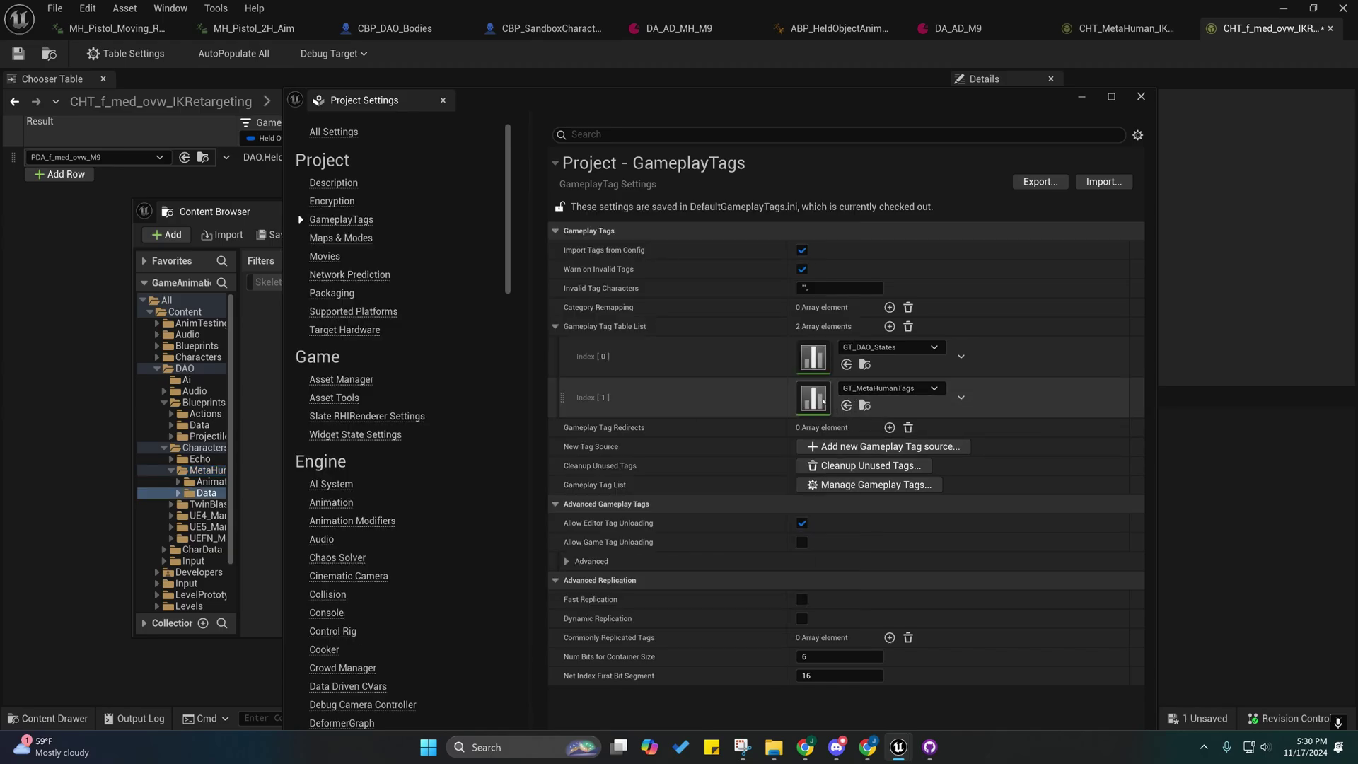
- Examine the rows of the GT_MetaHumanTags table and the default tags of the MetaHumanTags_M variable in CBP_DAO_Bodies
{"action": "double_click", "coordinate": [820, 400]}
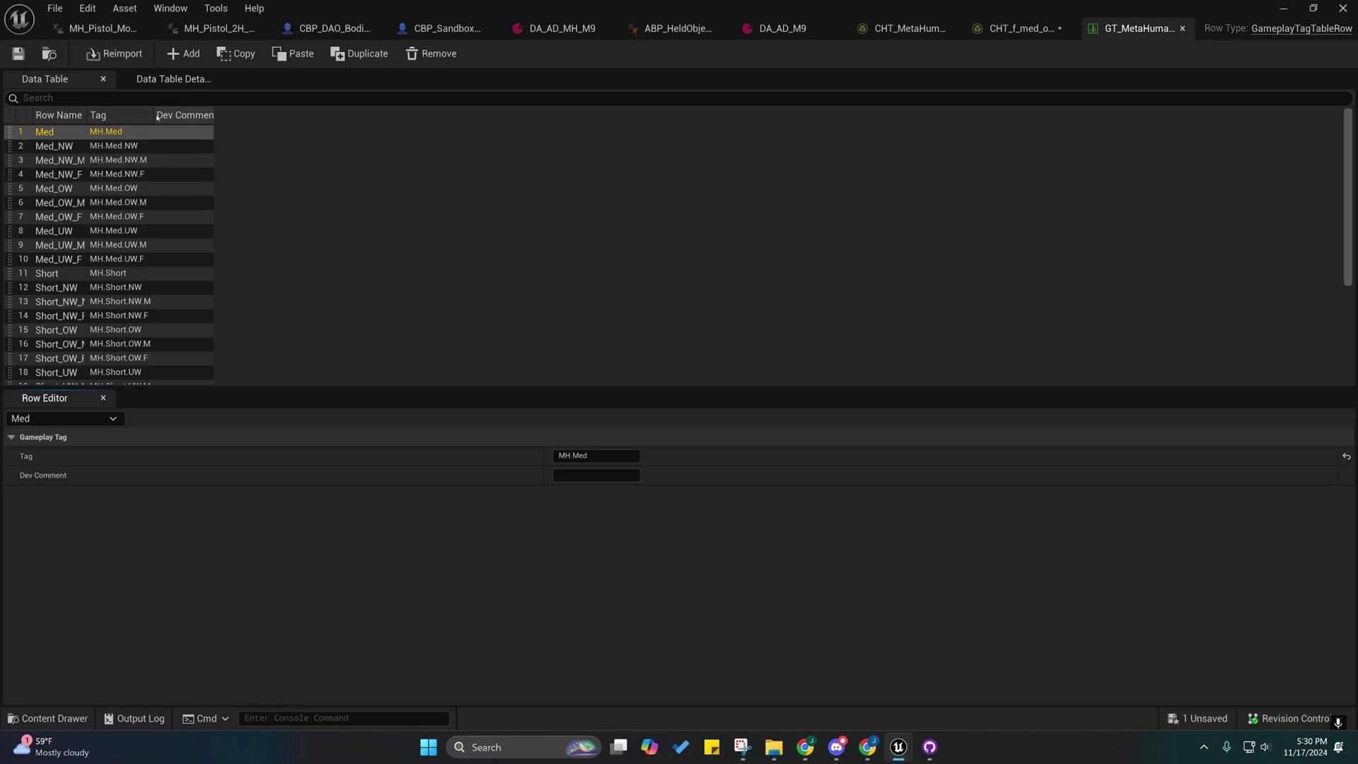
{"action": "scroll", "coordinate": [137, 224], "scroll_direction": "down", "scroll_amount": 4}
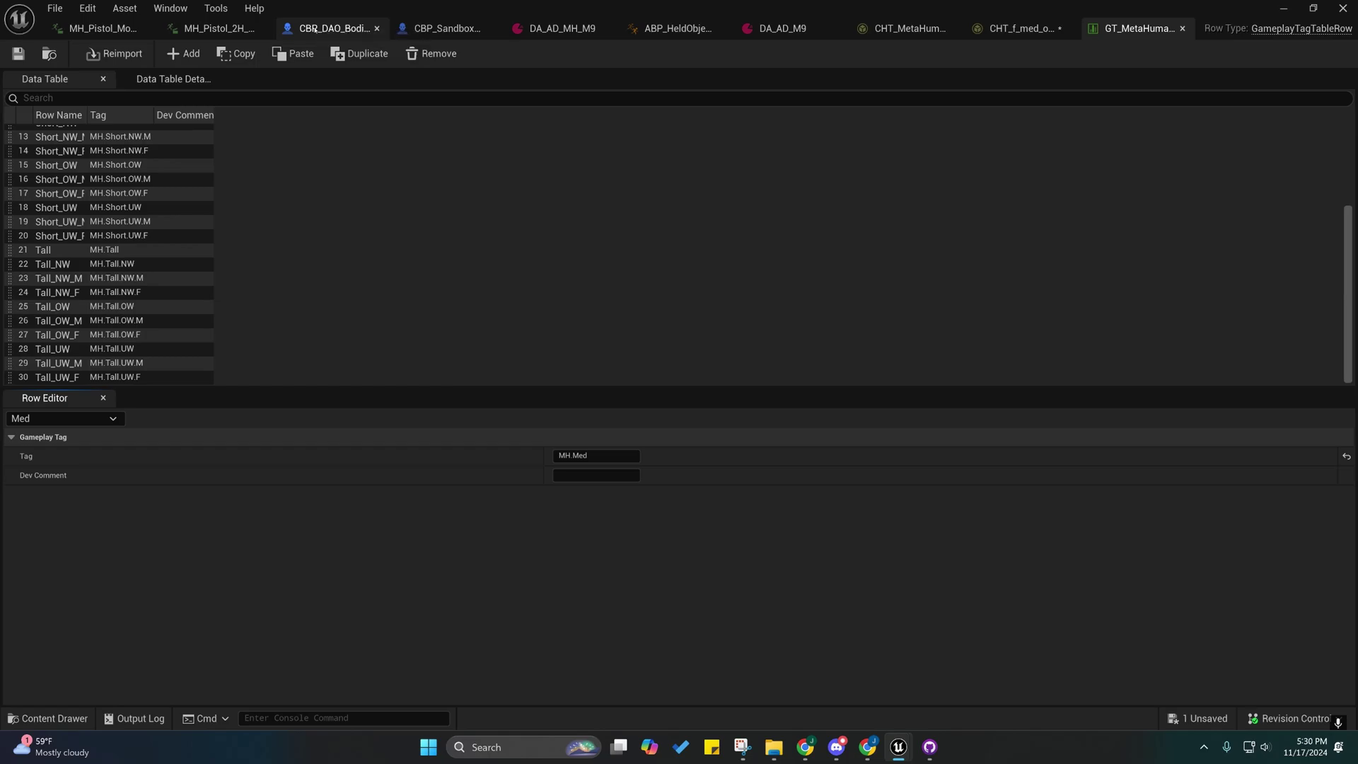
{"action": "left_click", "coordinate": [335, 28]}
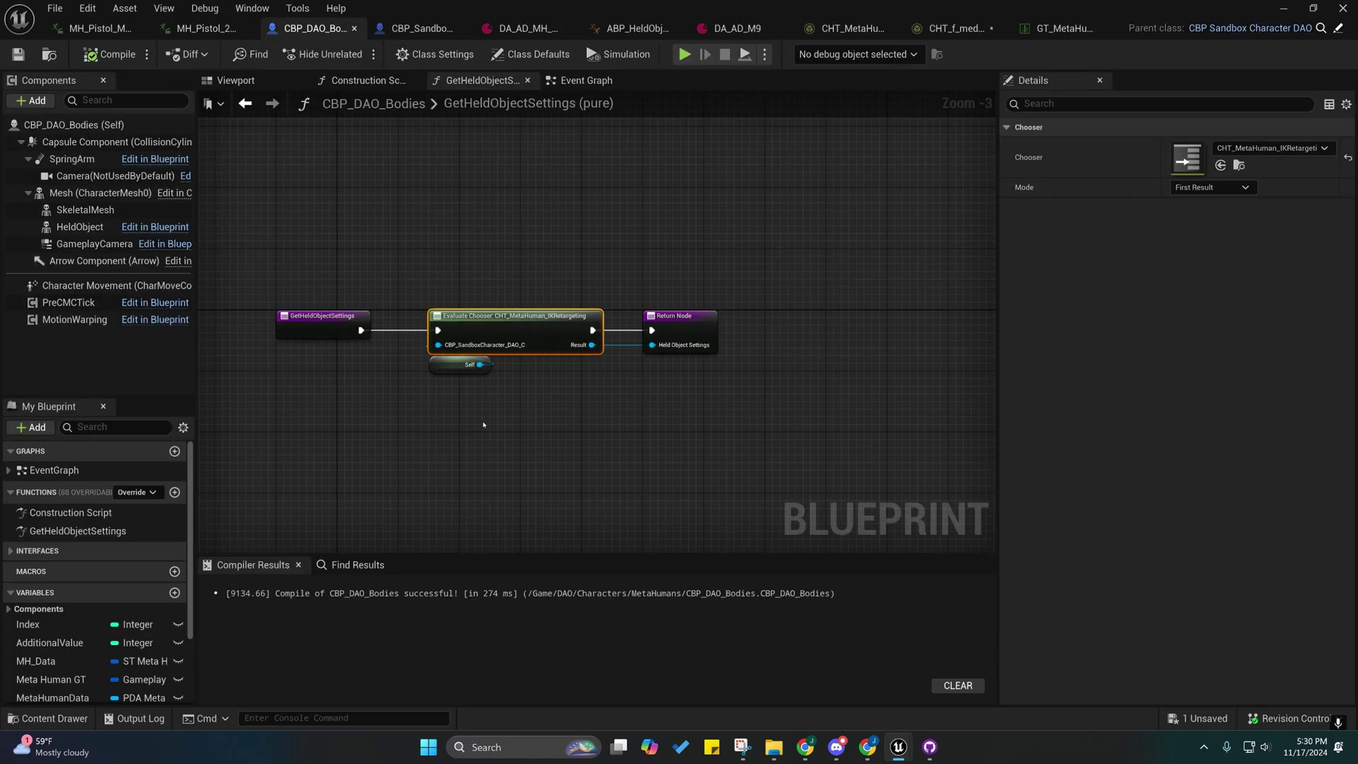
{"action": "left_click", "coordinate": [580, 80]}
{"action": "scroll", "coordinate": [401, 313], "scroll_direction": "up", "scroll_amount": 2}
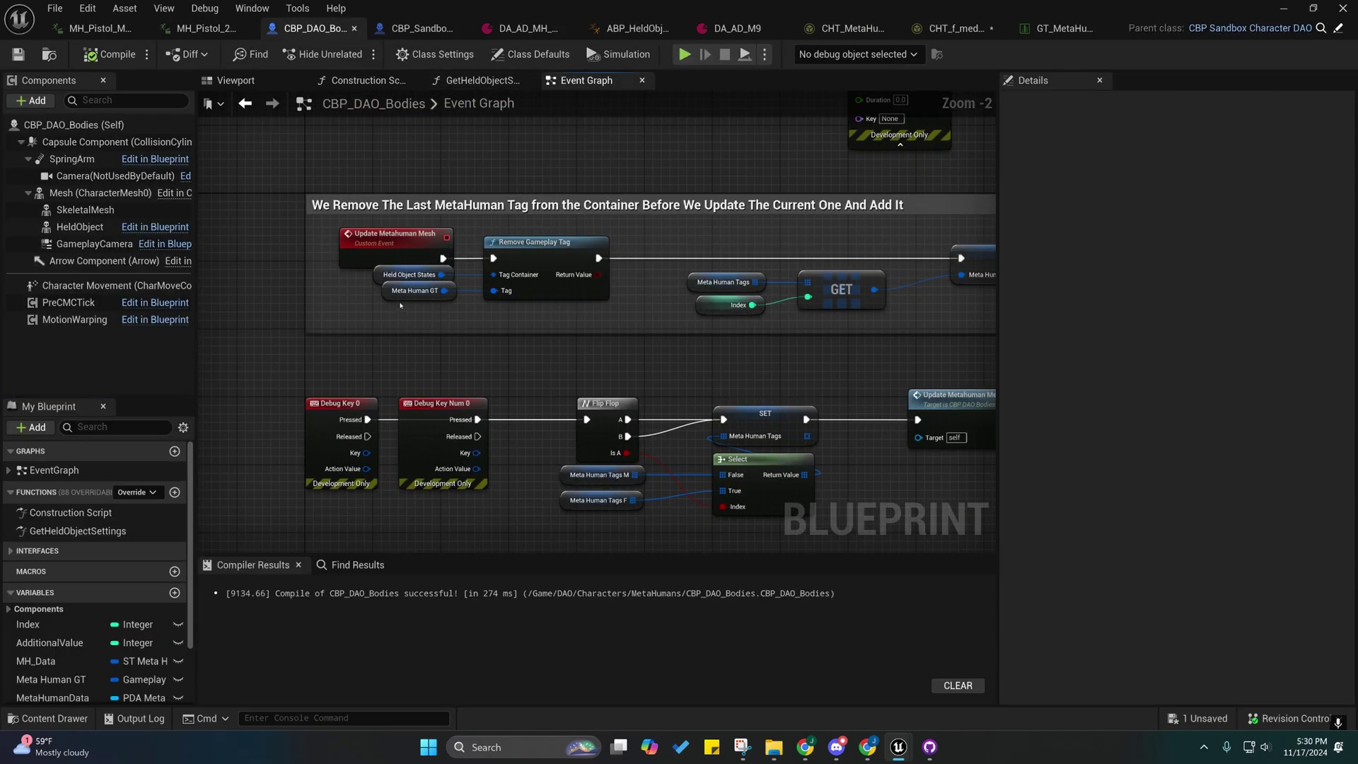
{"action": "left_click", "coordinate": [389, 295]}
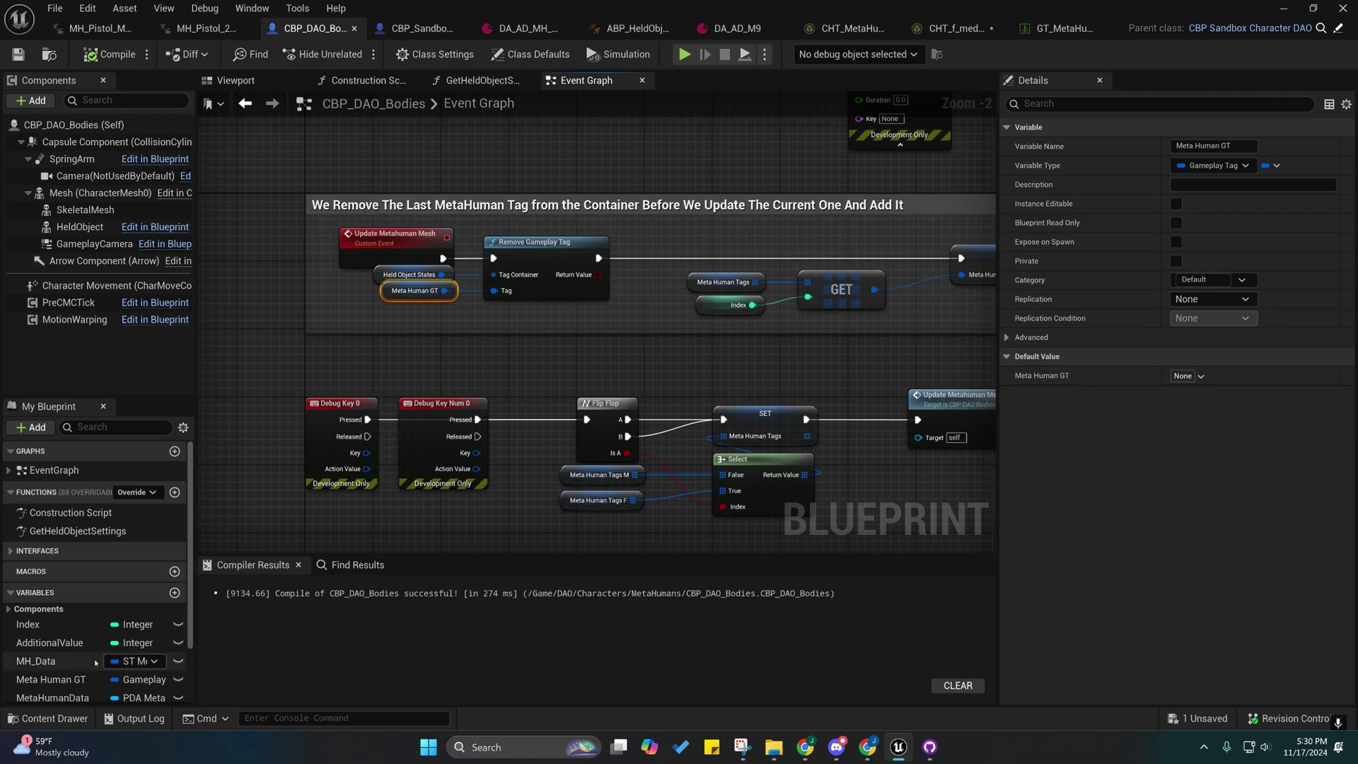
{"action": "scroll", "coordinate": [69, 642], "scroll_direction": "down", "scroll_amount": 2}
{"action": "scroll", "coordinate": [69, 642], "scroll_direction": "down", "scroll_amount": 1}
{"action": "left_click", "coordinate": [58, 640]}
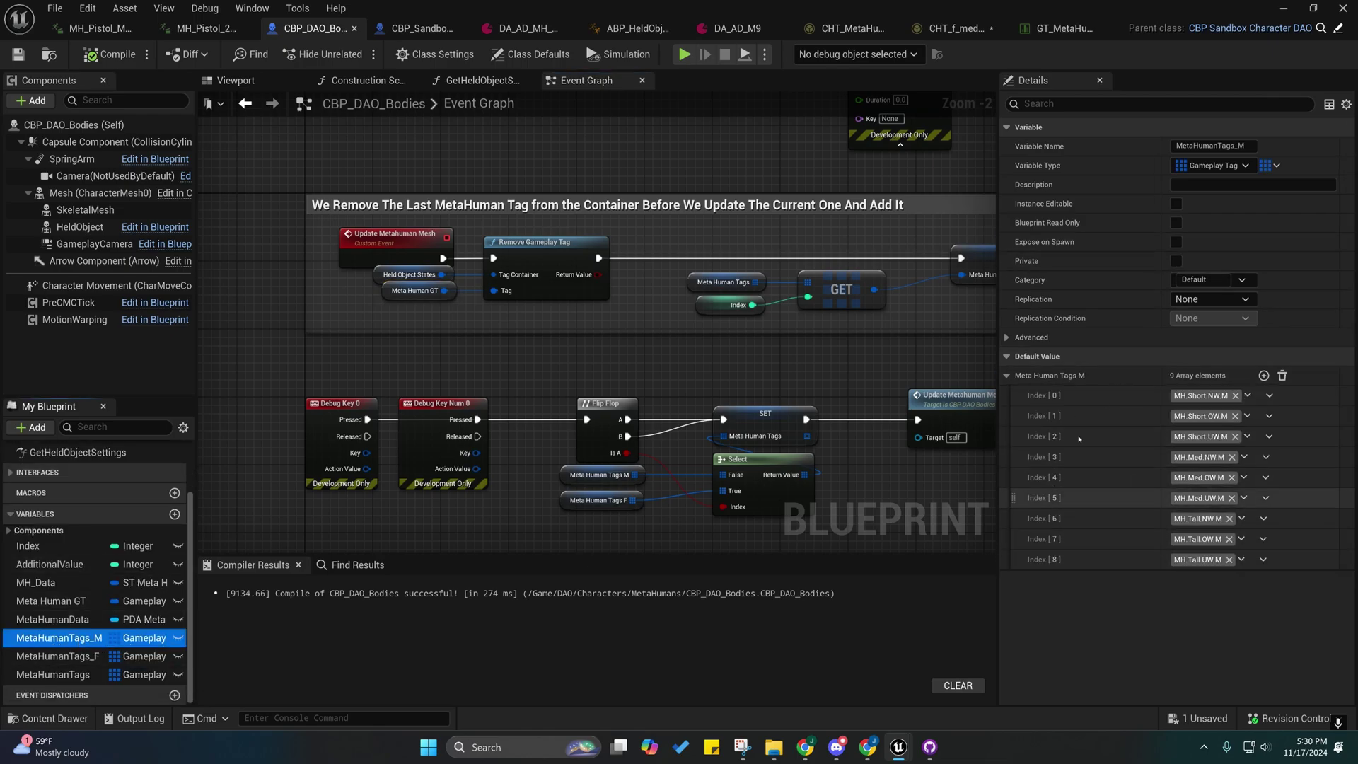
- Examine the CBP_DAO_Bodies event graph's debug key logic and the Remove Gameplay Tag node in the Update Metahuman Mesh event
{"action": "right_click_drag", "start_coordinate": [813, 532], "coordinate": [811, 532]}
{"action": "right_click_drag", "start_coordinate": [759, 491], "coordinate": [628, 202]}
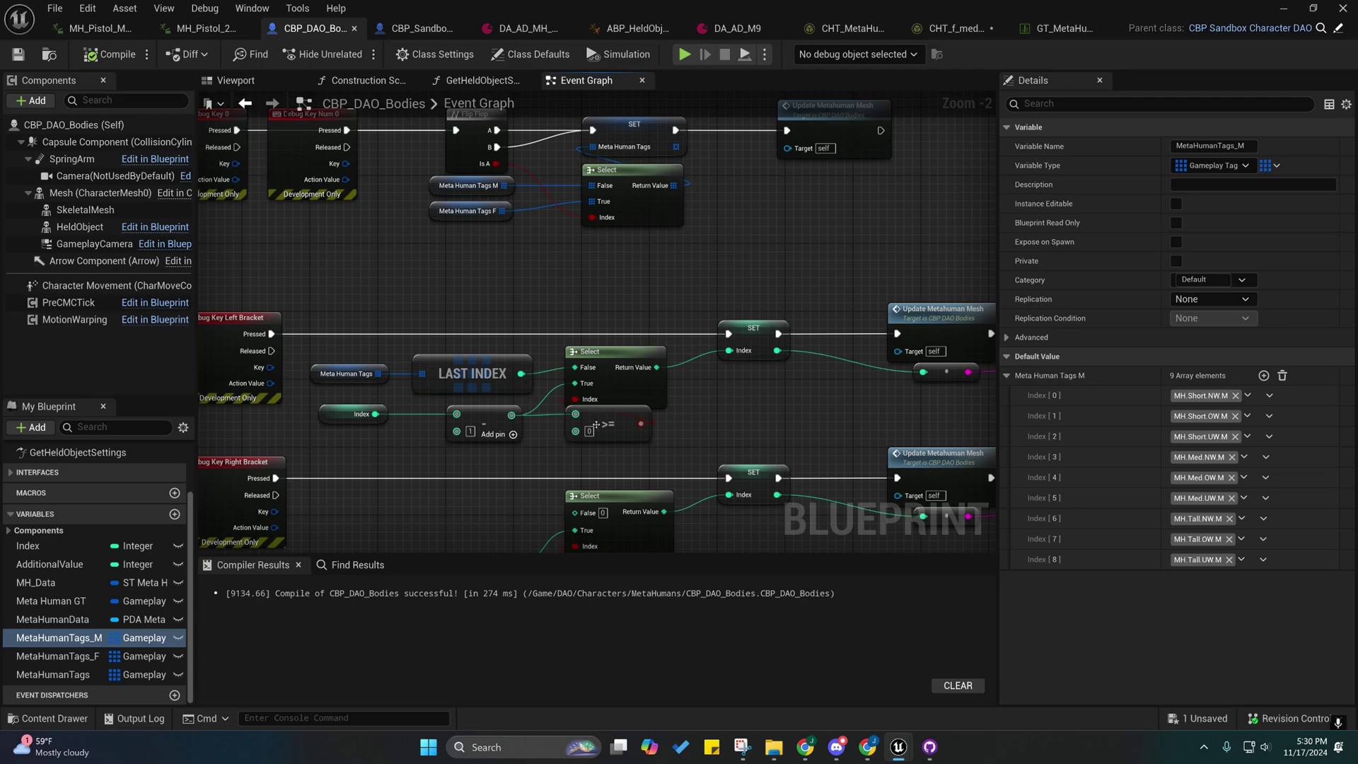
{"action": "right_click_drag", "start_coordinate": [745, 199], "coordinate": [738, 513]}
{"action": "scroll", "coordinate": [625, 426], "scroll_direction": "down", "scroll_amount": 2}
{"action": "right_click_drag", "start_coordinate": [333, 406], "coordinate": [377, 432]}
{"action": "left_click", "coordinate": [343, 361]}
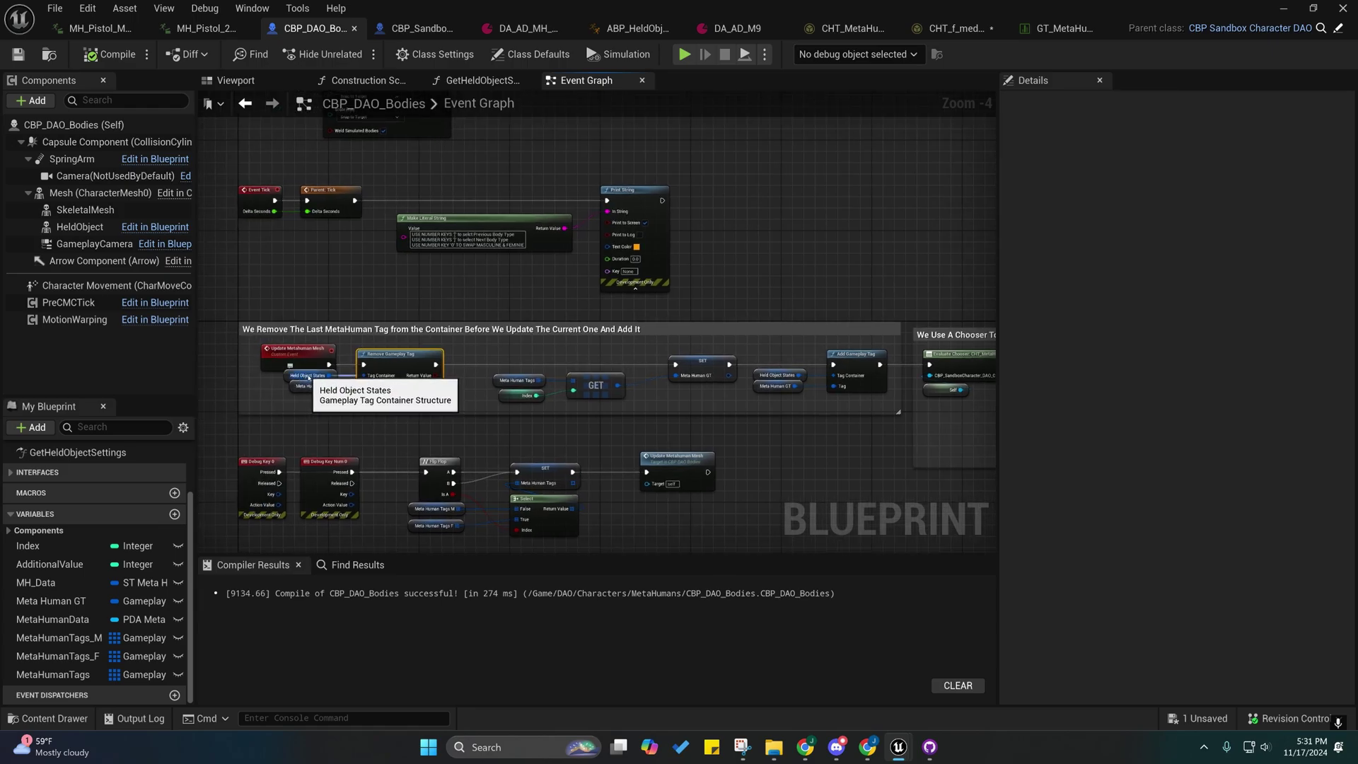
- Rename the HeldObjectStates variable in CBP_SandboxCharacter_DAO as GT_Container, and compile and save the blueprint
{"action": "left_click", "coordinate": [421, 28]}
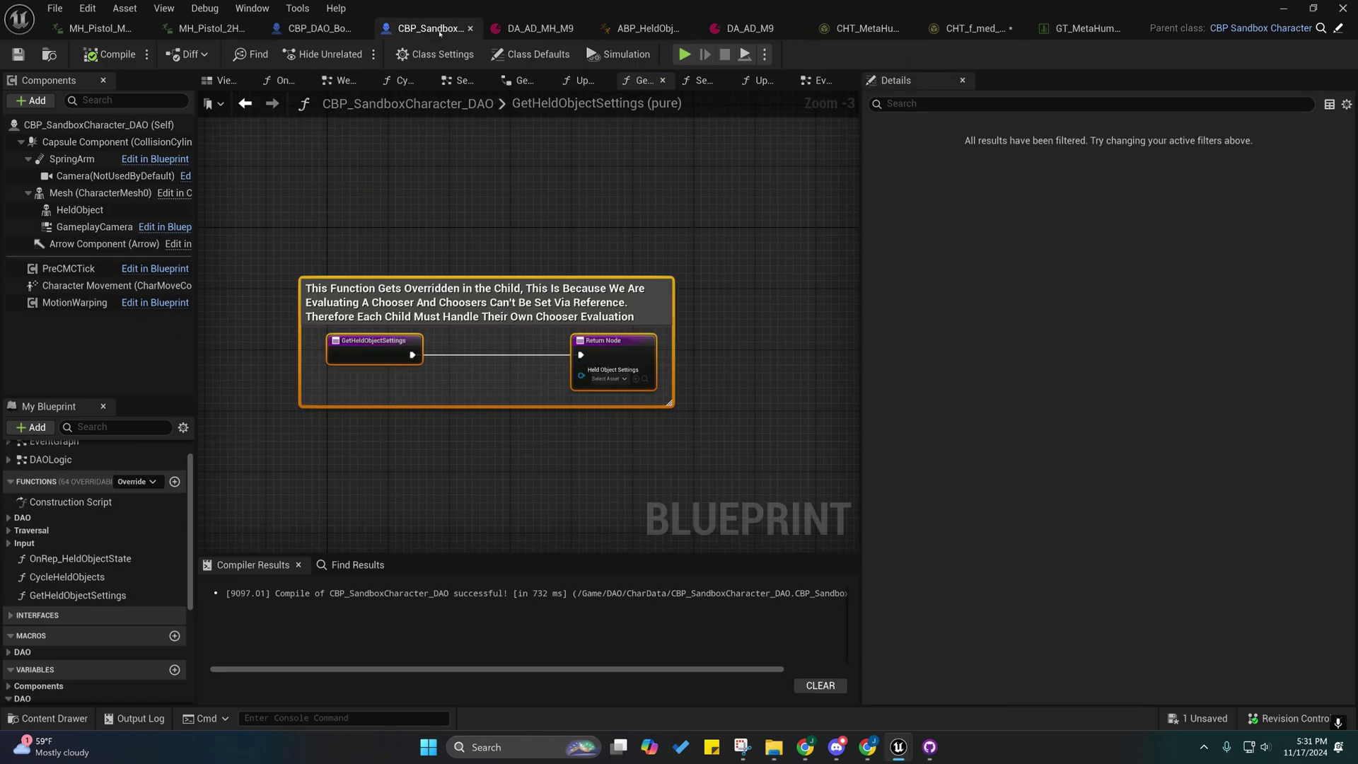
{"action": "scroll", "coordinate": [59, 586], "scroll_direction": "down", "scroll_amount": 5}
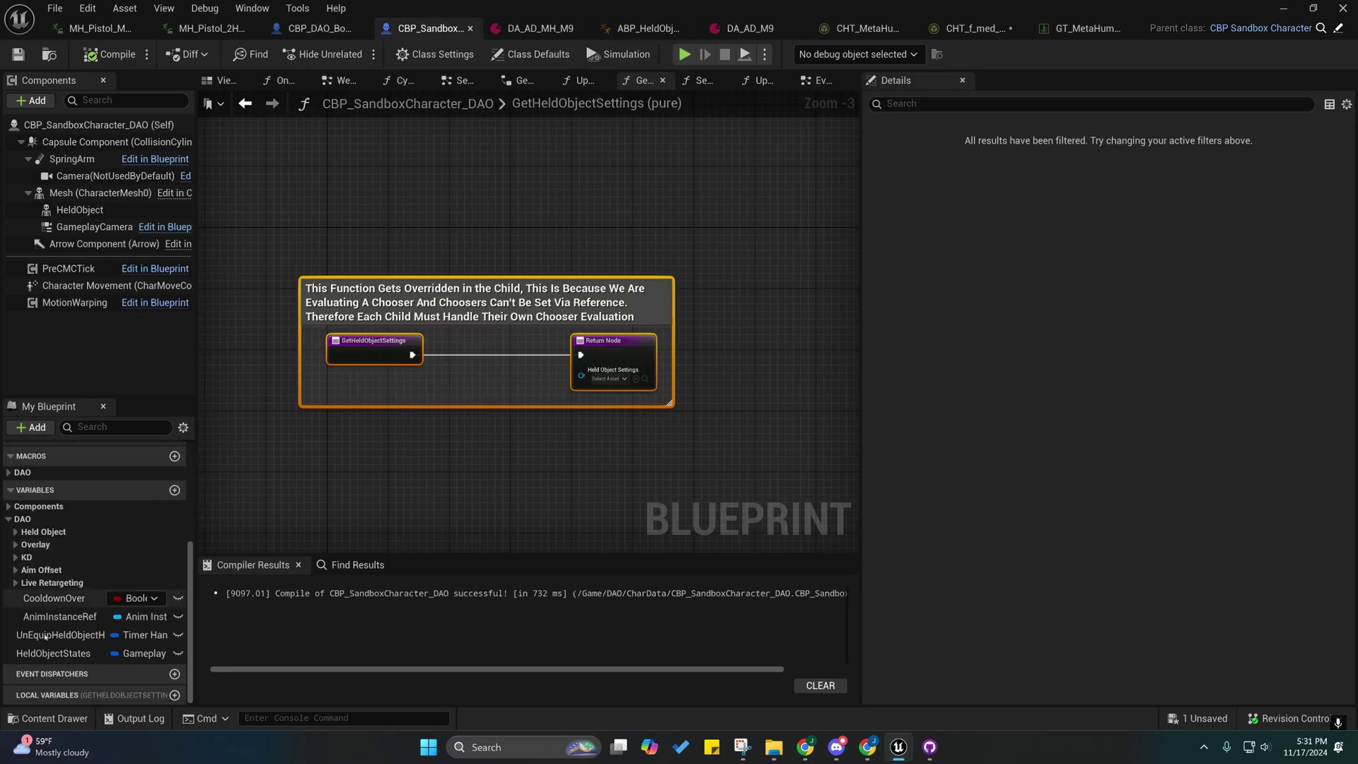
{"action": "left_click", "coordinate": [55, 653]}
{"action": "left_click", "coordinate": [55, 653]}
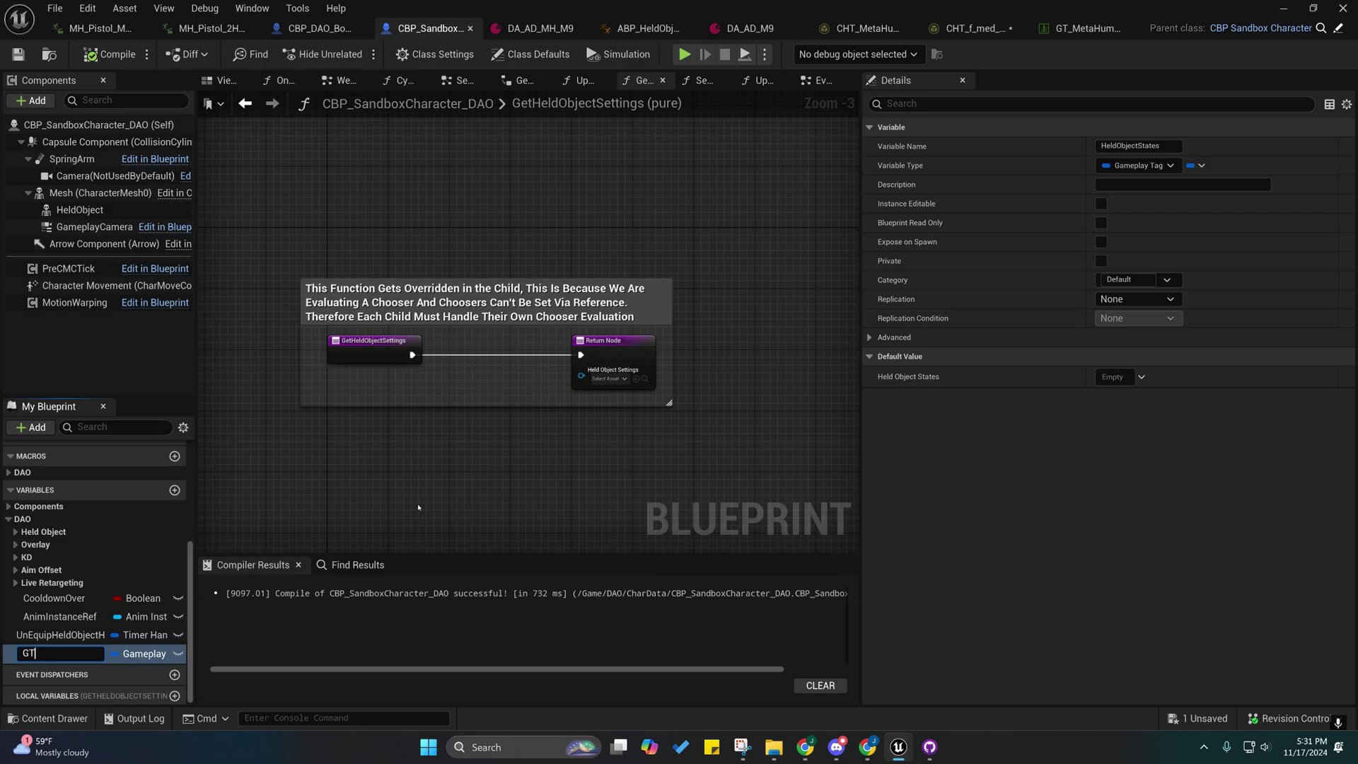
{"action": "type", "text": "GT_Container"}
{"action": "key", "text": "Return"}
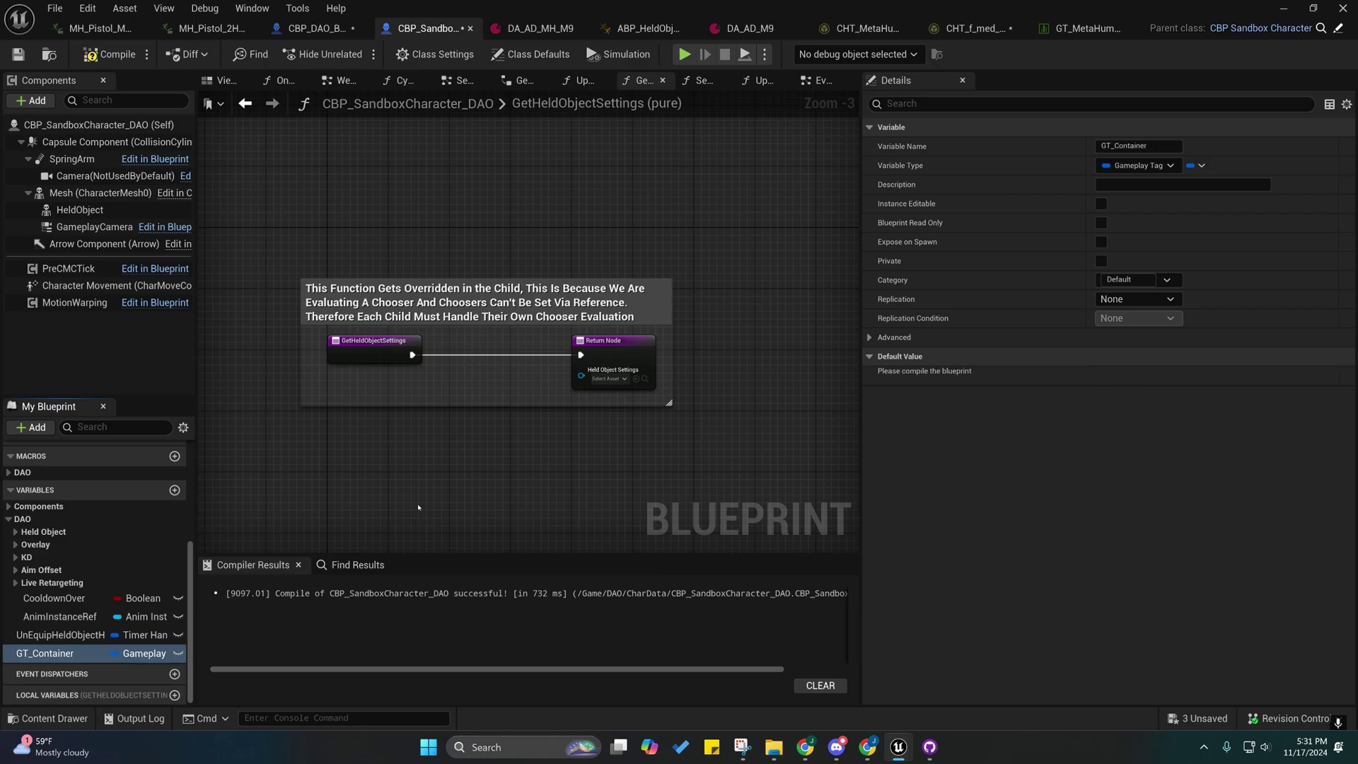
{"action": "left_click", "coordinate": [106, 55]}
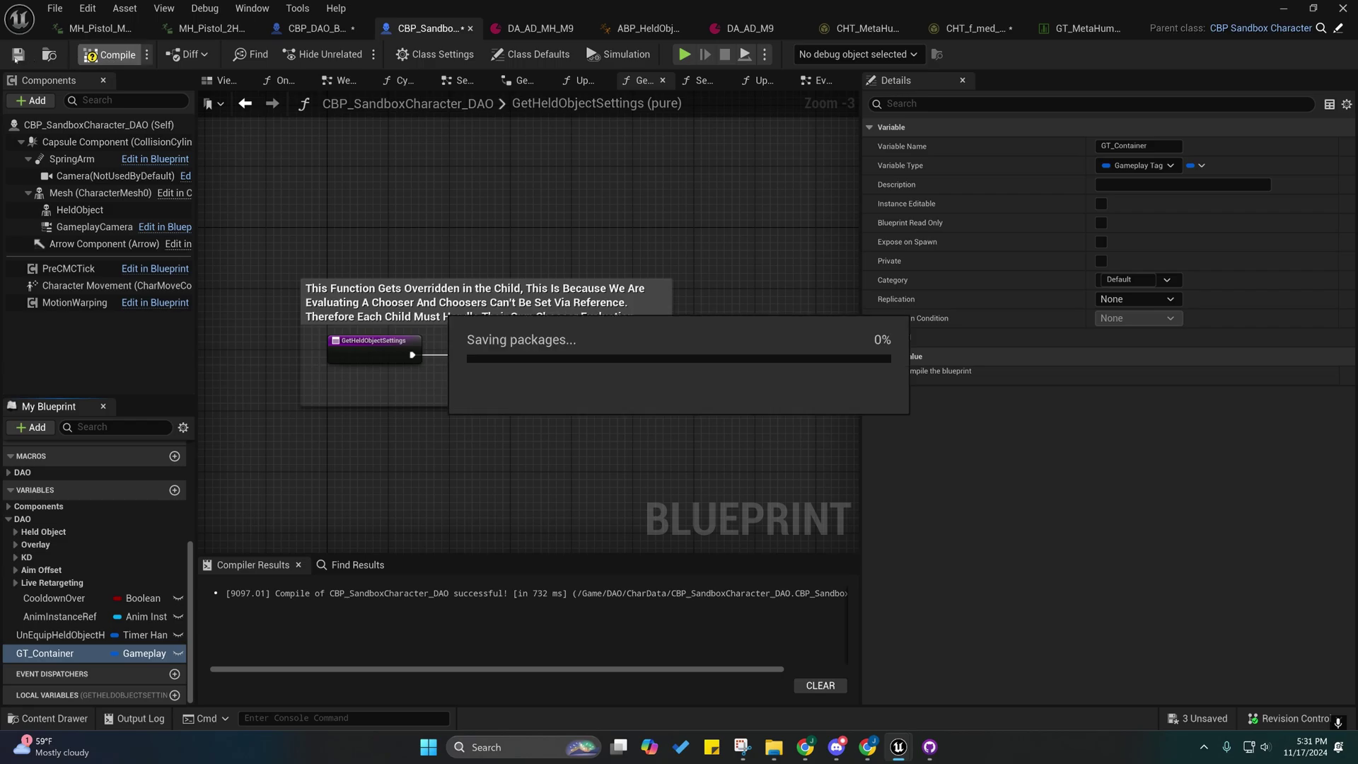
- Find the references to GT_Container and examine how UpdateIKRetargeter adds and removes the Held Object State tag
{"action": "right_click", "coordinate": [42, 653]}
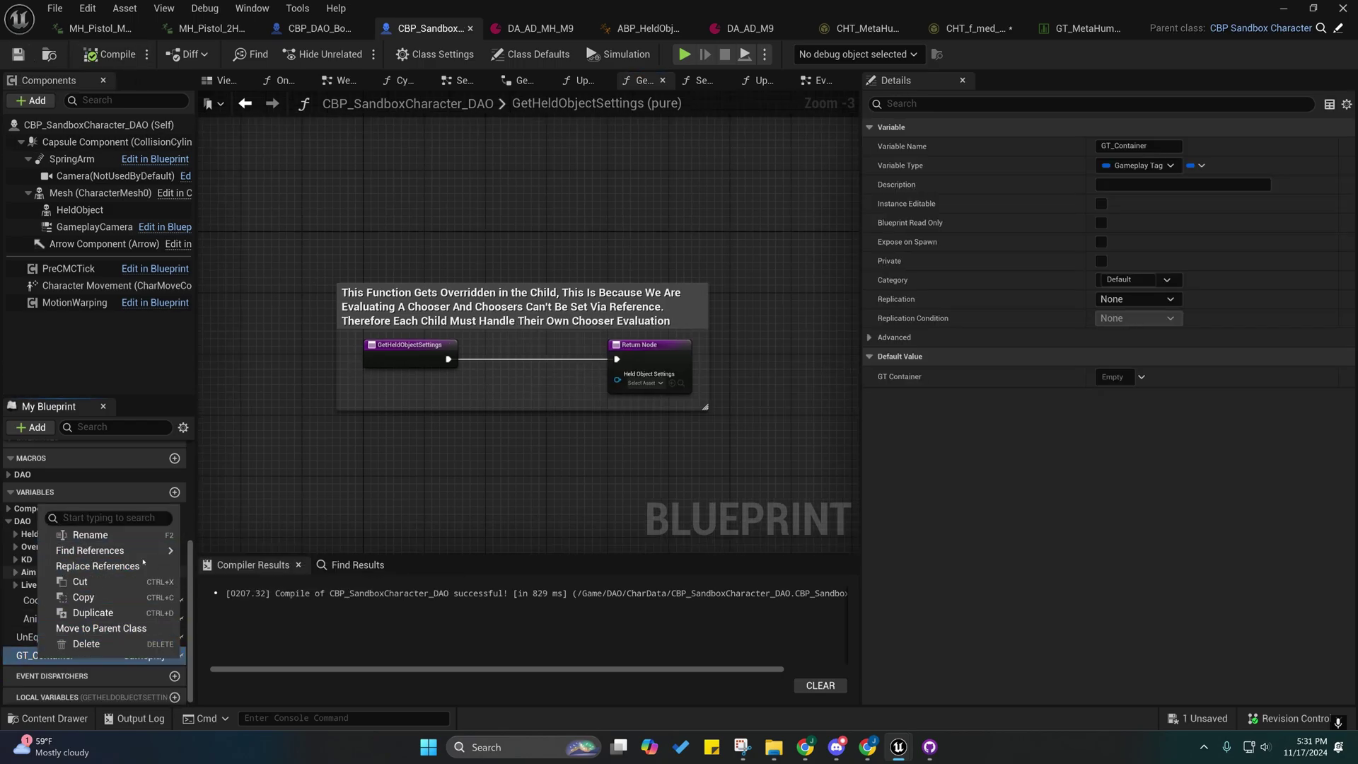
{"action": "mouse_move", "coordinate": [141, 551]}
{"action": "left_click", "coordinate": [244, 589]}
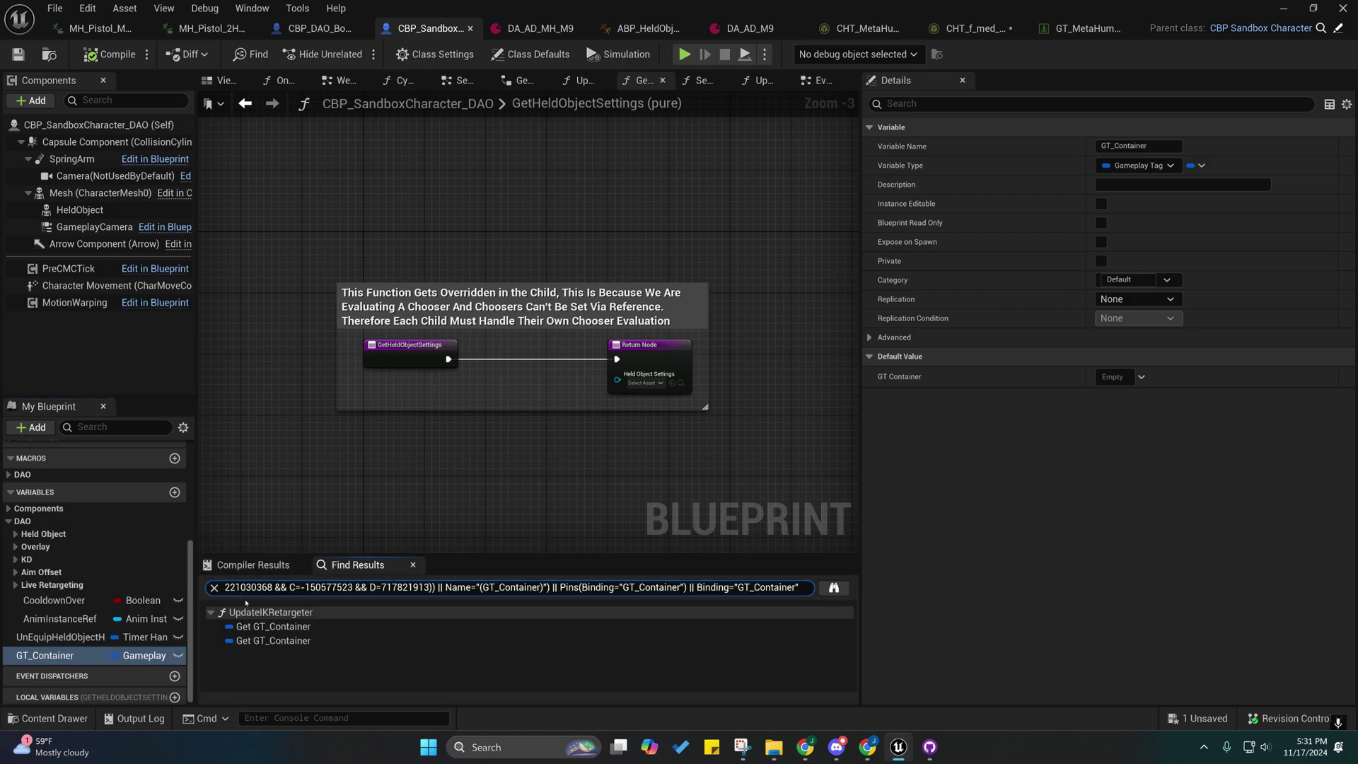
{"action": "double_click", "coordinate": [272, 626]}
{"action": "right_click_drag", "start_coordinate": [434, 406], "coordinate": [360, 411]}
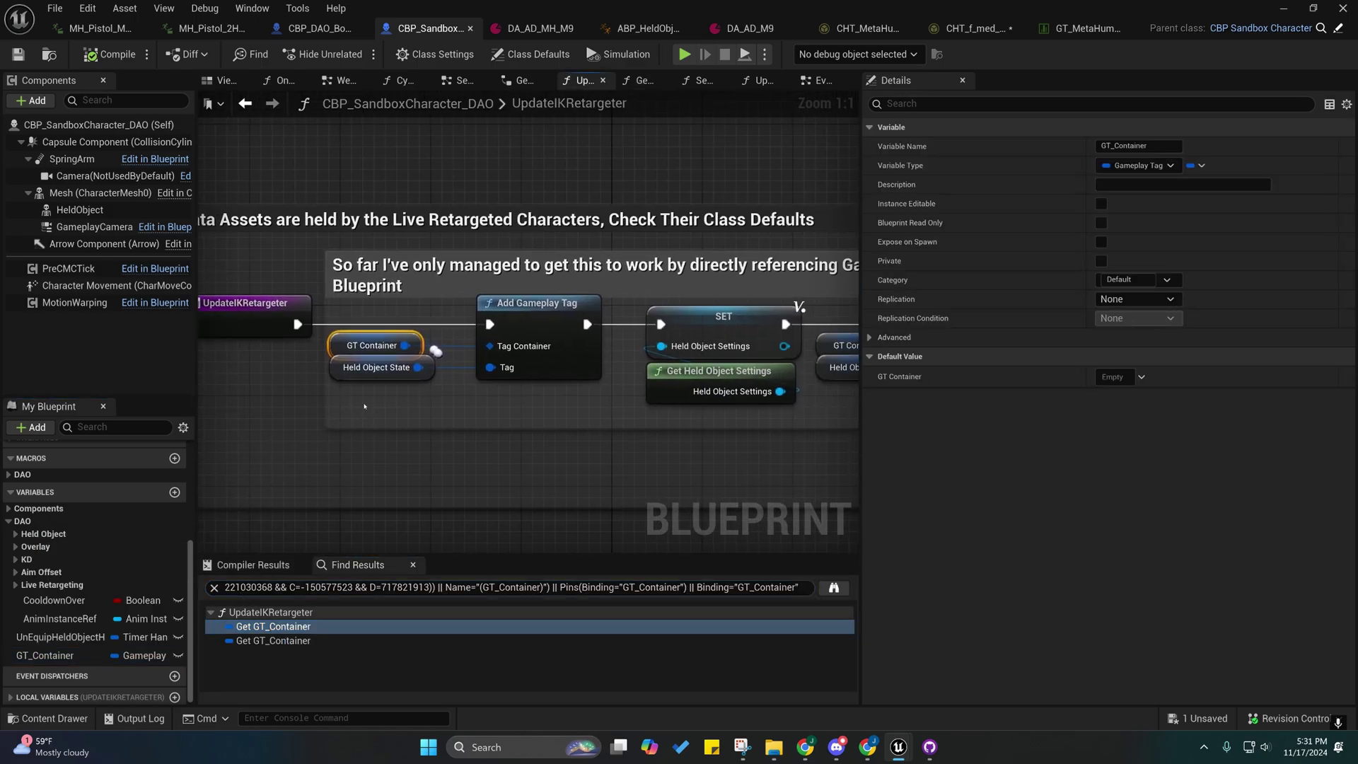
{"action": "scroll", "coordinate": [361, 411], "scroll_direction": "down", "scroll_amount": 1}
{"action": "right_click_drag", "start_coordinate": [460, 400], "coordinate": [386, 371]}
{"action": "left_click", "coordinate": [282, 345]}
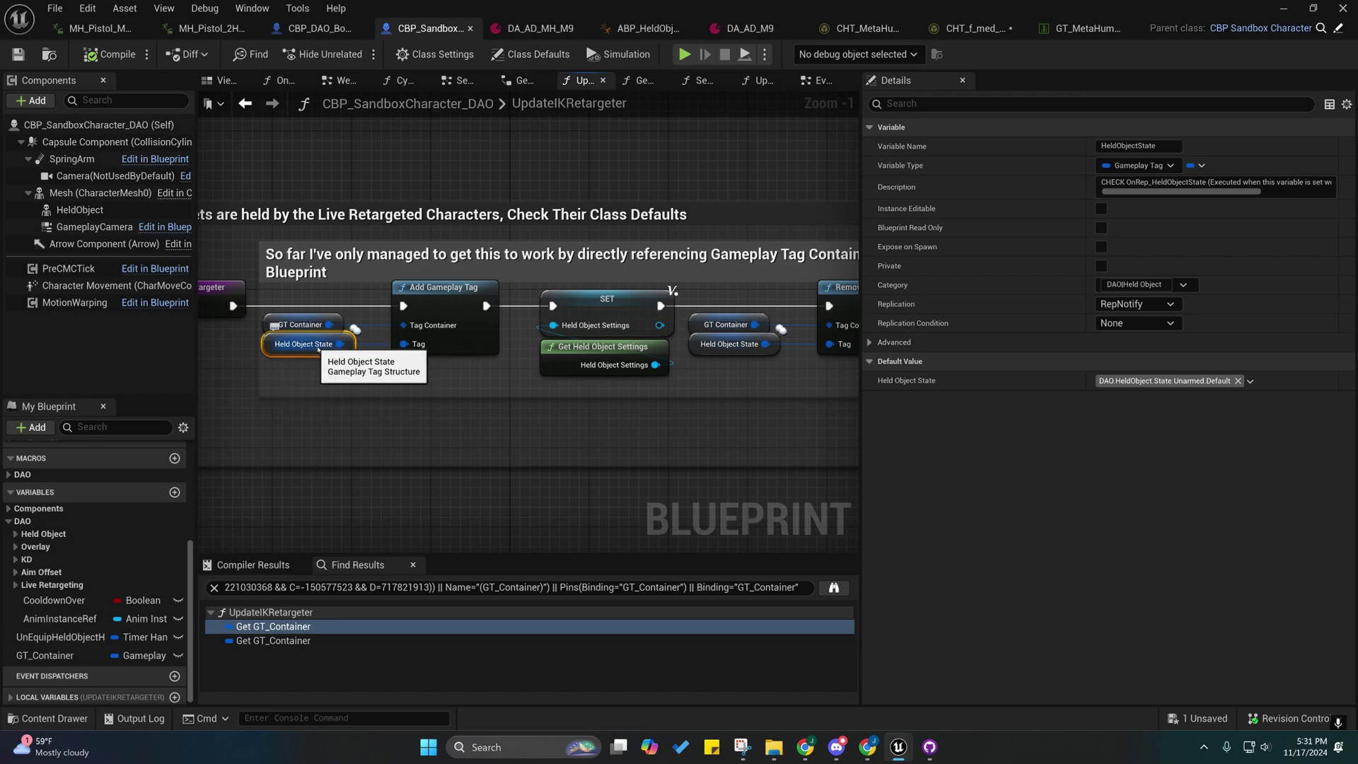
{"action": "right_click_drag", "start_coordinate": [442, 293], "coordinate": [276, 320]}
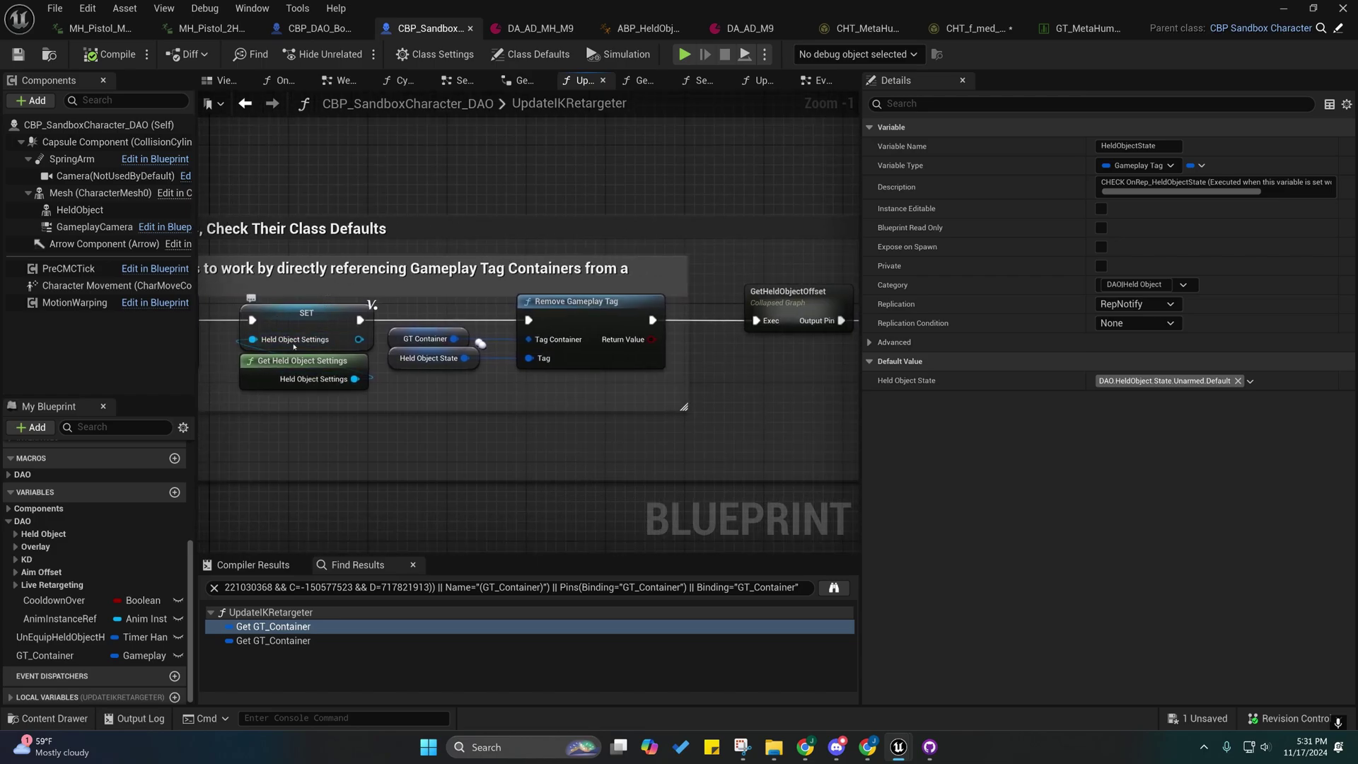
{"action": "right_click_drag", "start_coordinate": [281, 358], "coordinate": [485, 316]}
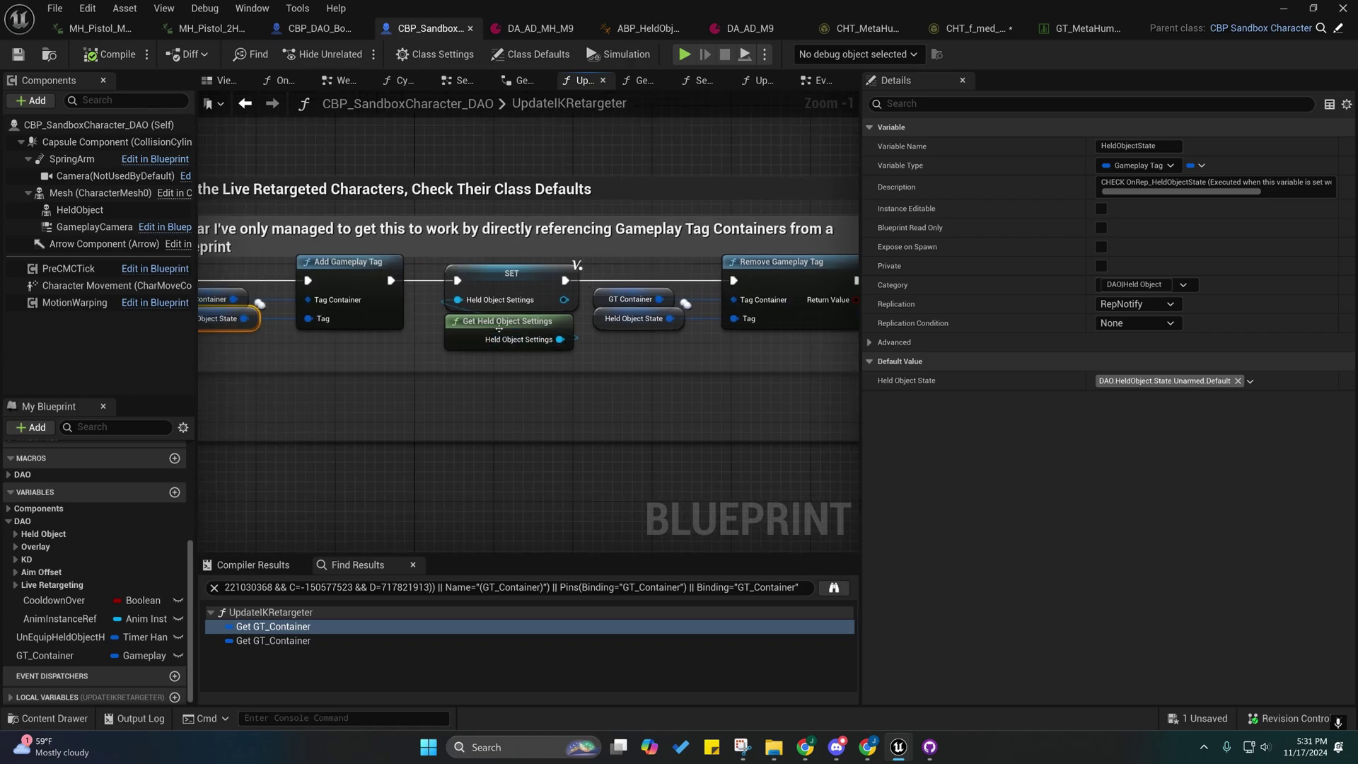
- Inspect the parent GetHeldObjectSettings function and return to UpdateIKRetargeter to examine the node that sets Held Object Settings
{"action": "double_click", "coordinate": [488, 322]}
{"action": "right_click_drag", "start_coordinate": [522, 401], "coordinate": [414, 373]}
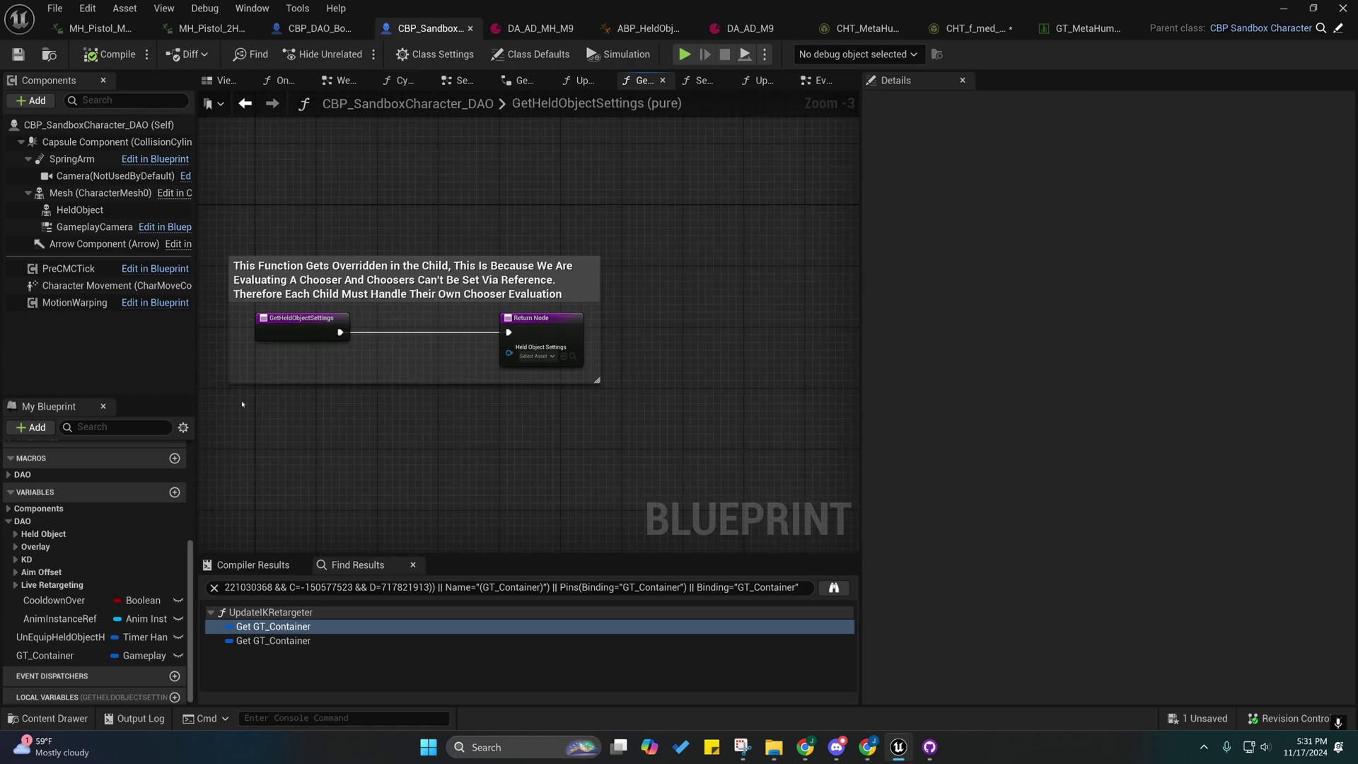
{"action": "left_click", "coordinate": [245, 104]}
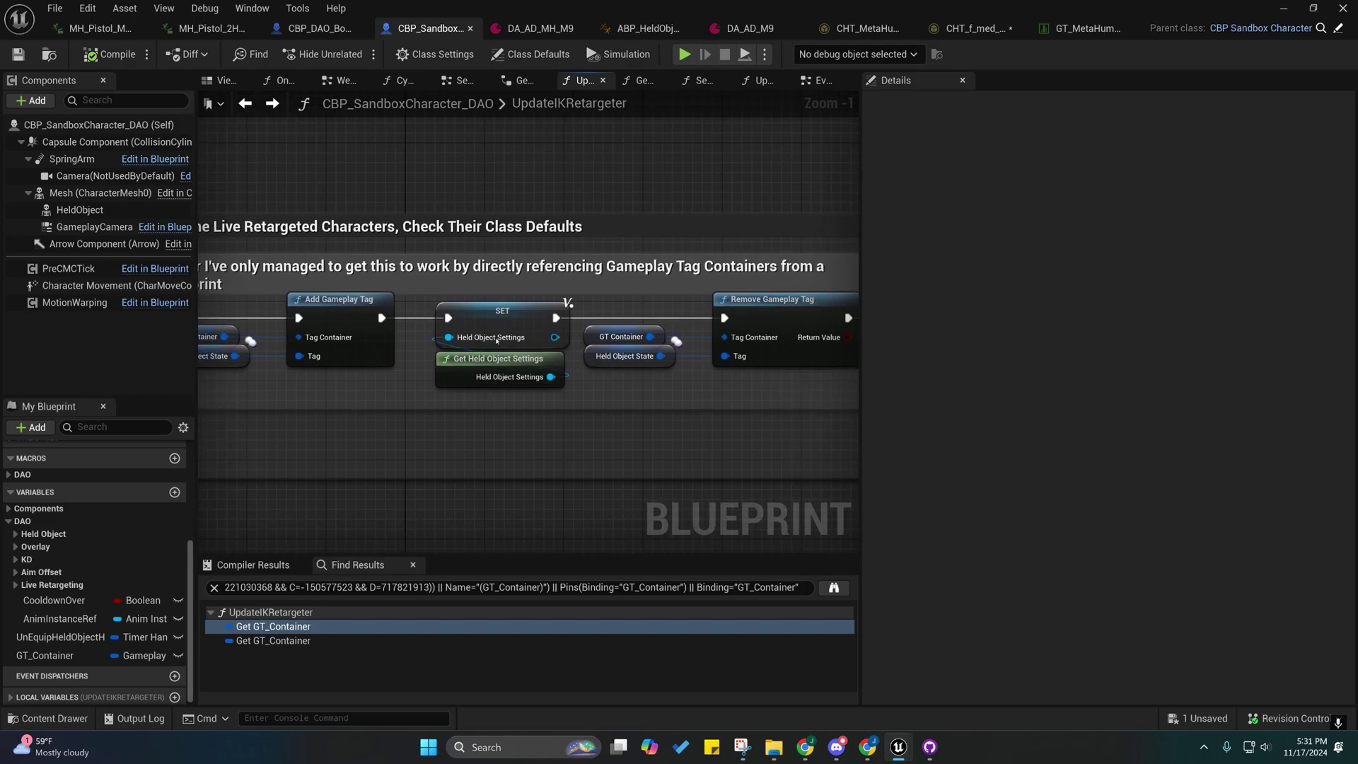
{"action": "right_click_drag", "start_coordinate": [801, 422], "coordinate": [469, 398]}
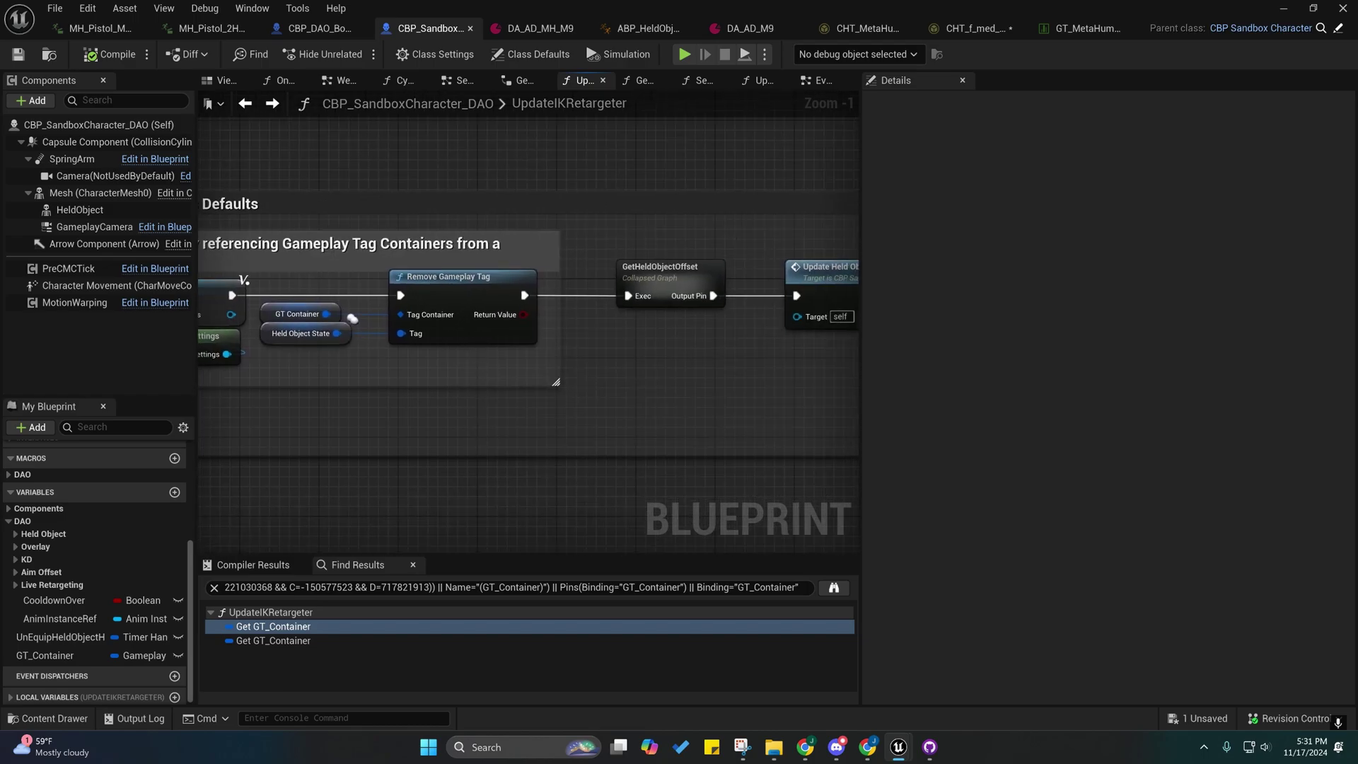
{"action": "right_click_drag", "start_coordinate": [297, 338], "coordinate": [475, 371]}
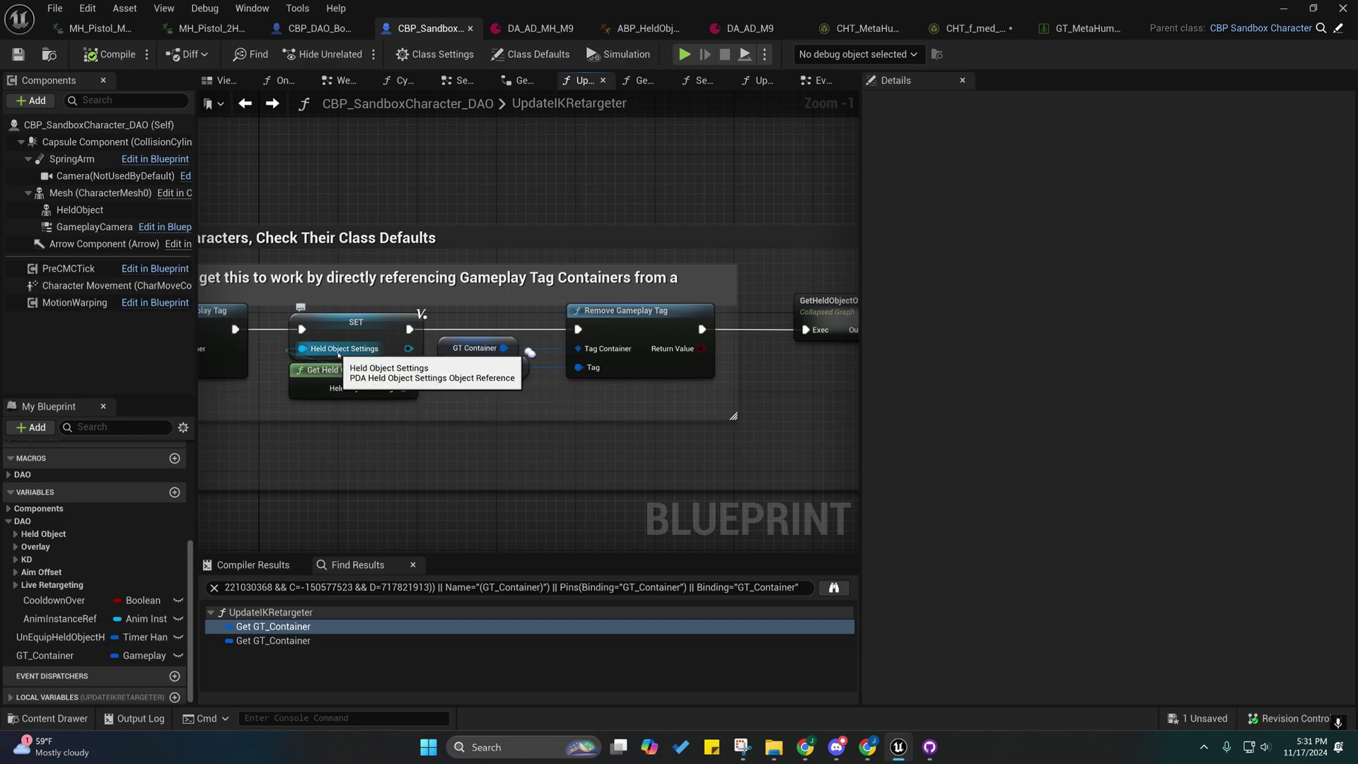
{"action": "left_click", "coordinate": [354, 325]}
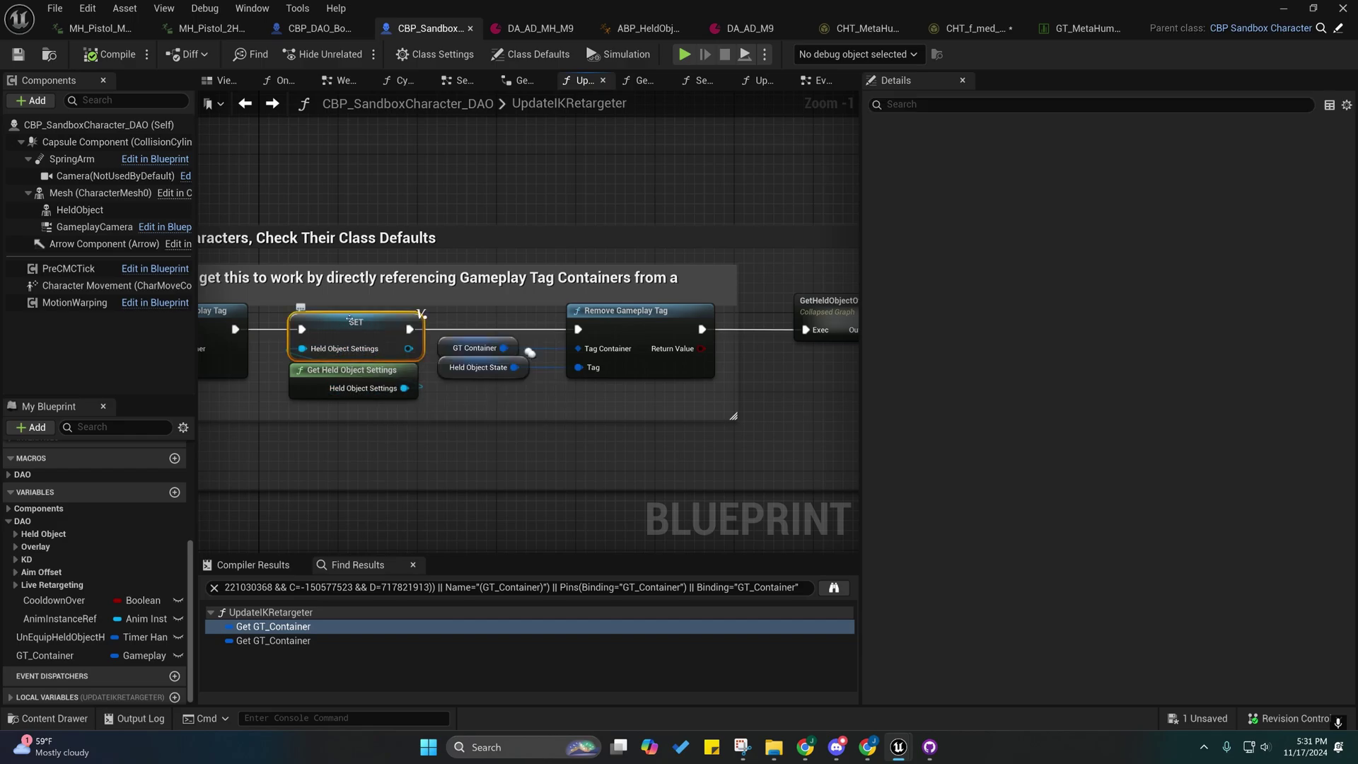
- Examine UpdateIKRetargeter's node chain from Remove Gameplay Tag through the held object offset, chain settings and live retargeted mesh checks
{"action": "right_click_drag", "start_coordinate": [435, 460], "coordinate": [545, 408]}
{"action": "right_click_drag", "start_coordinate": [613, 349], "coordinate": [397, 359]}
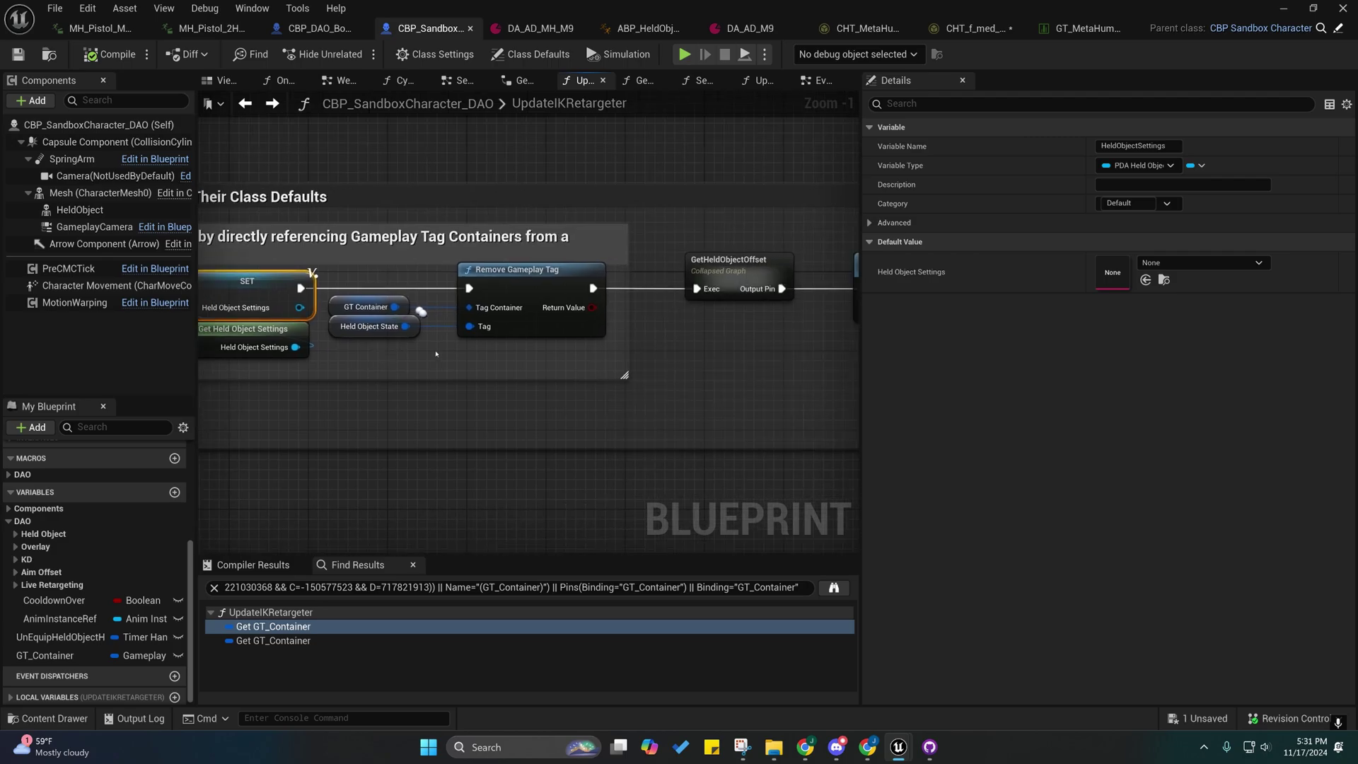
{"action": "left_click_drag", "start_coordinate": [399, 359], "coordinate": [523, 298]}
{"action": "right_click_drag", "start_coordinate": [687, 363], "coordinate": [373, 361]}
{"action": "left_click_drag", "start_coordinate": [398, 217], "coordinate": [676, 389]}
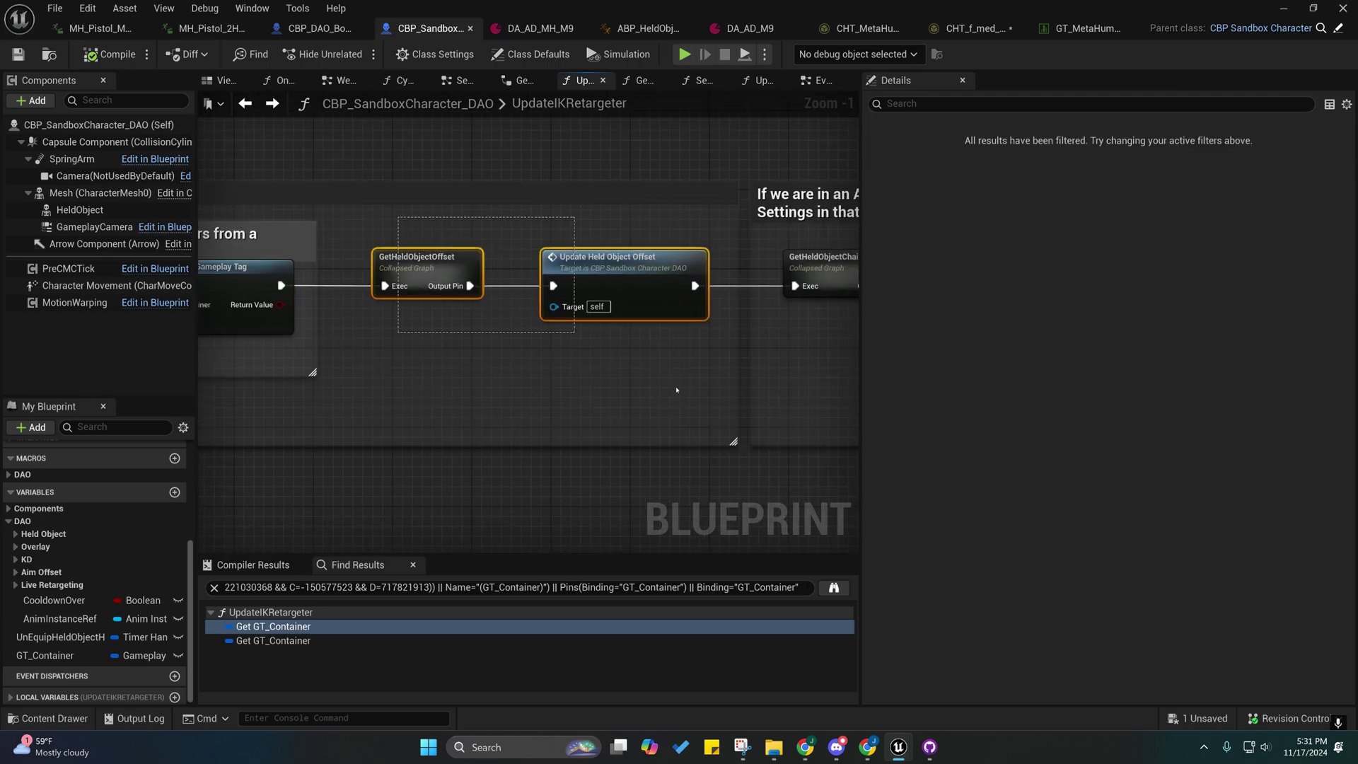
{"action": "right_click_drag", "start_coordinate": [799, 282], "coordinate": [372, 269]}
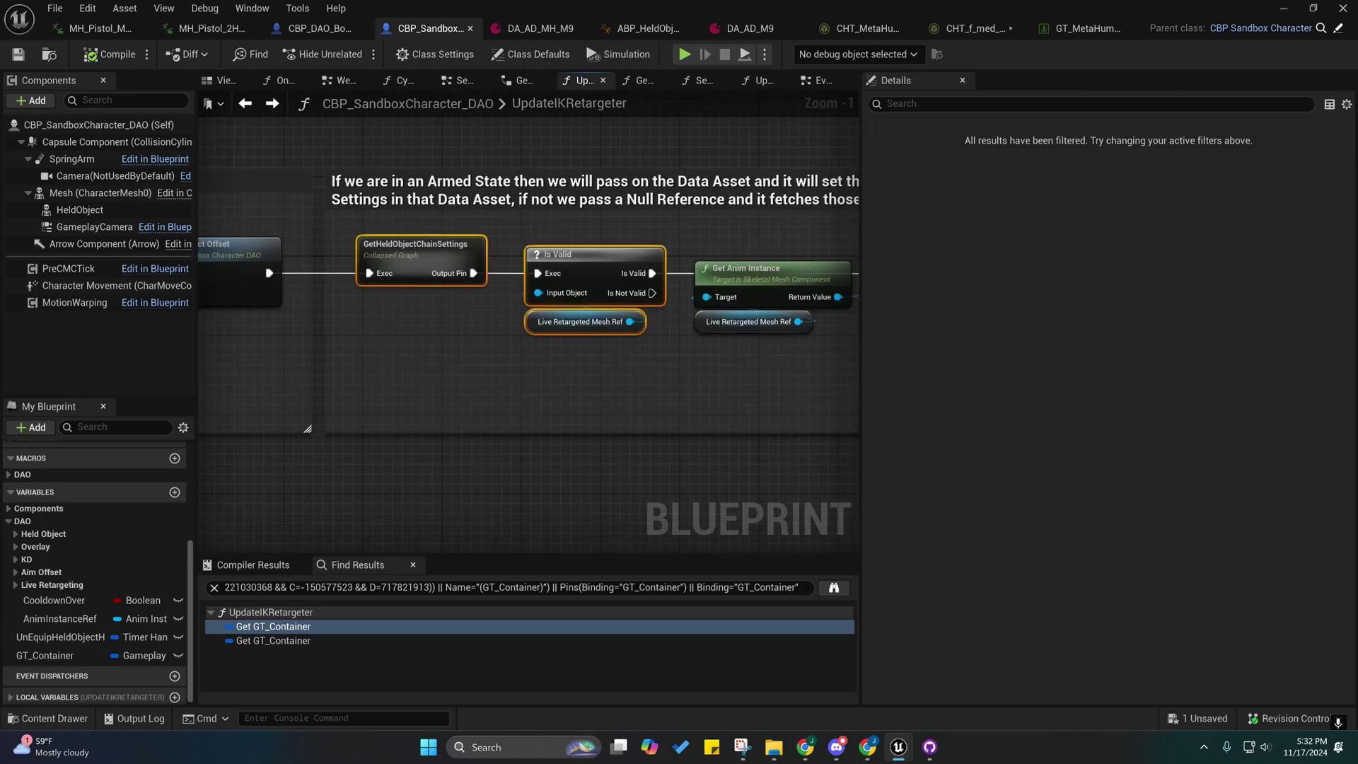
{"action": "right_click_drag", "start_coordinate": [804, 347], "coordinate": [313, 364]}
{"action": "right_click_drag", "start_coordinate": [352, 410], "coordinate": [850, 381]}
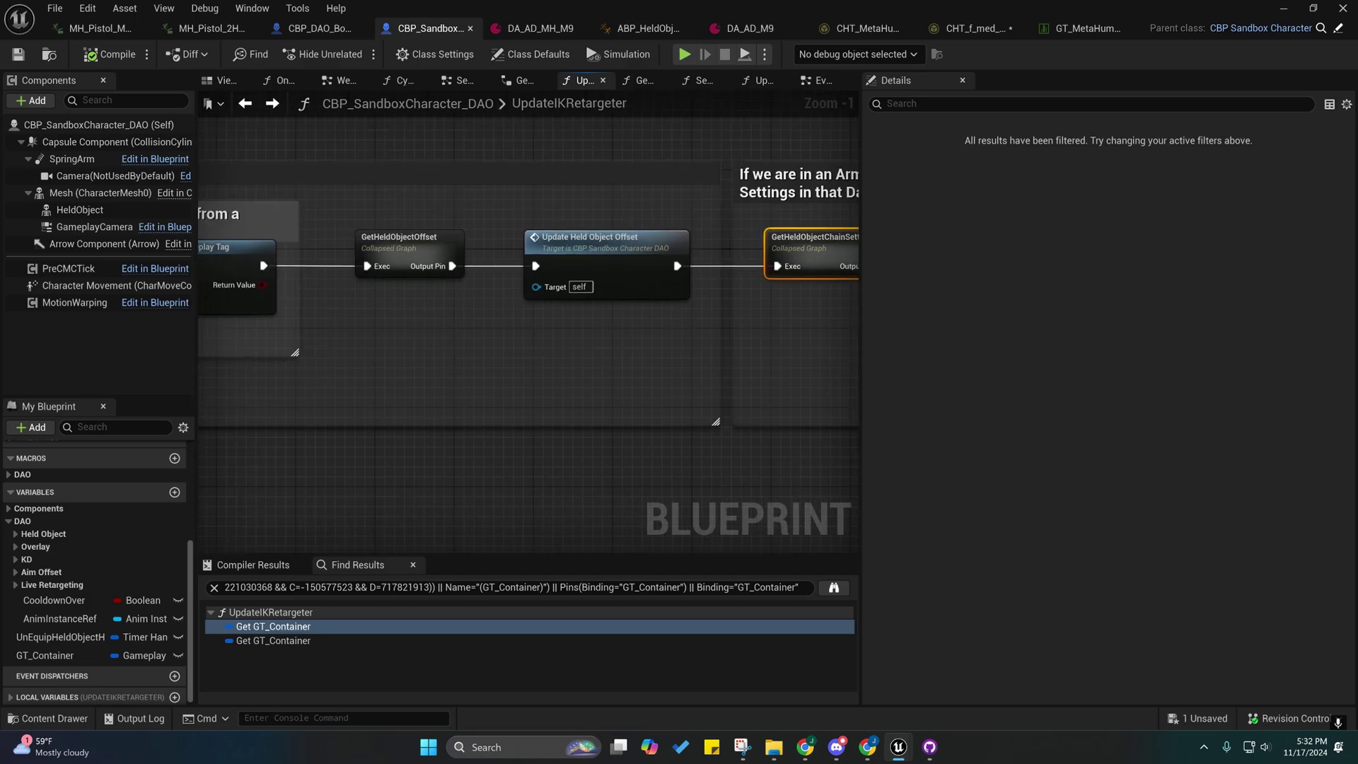
{"action": "right_click_drag", "start_coordinate": [493, 366], "coordinate": [736, 407]}
{"action": "right_click_drag", "start_coordinate": [611, 390], "coordinate": [875, 329]}
{"action": "right_click_drag", "start_coordinate": [585, 330], "coordinate": [539, 306]}
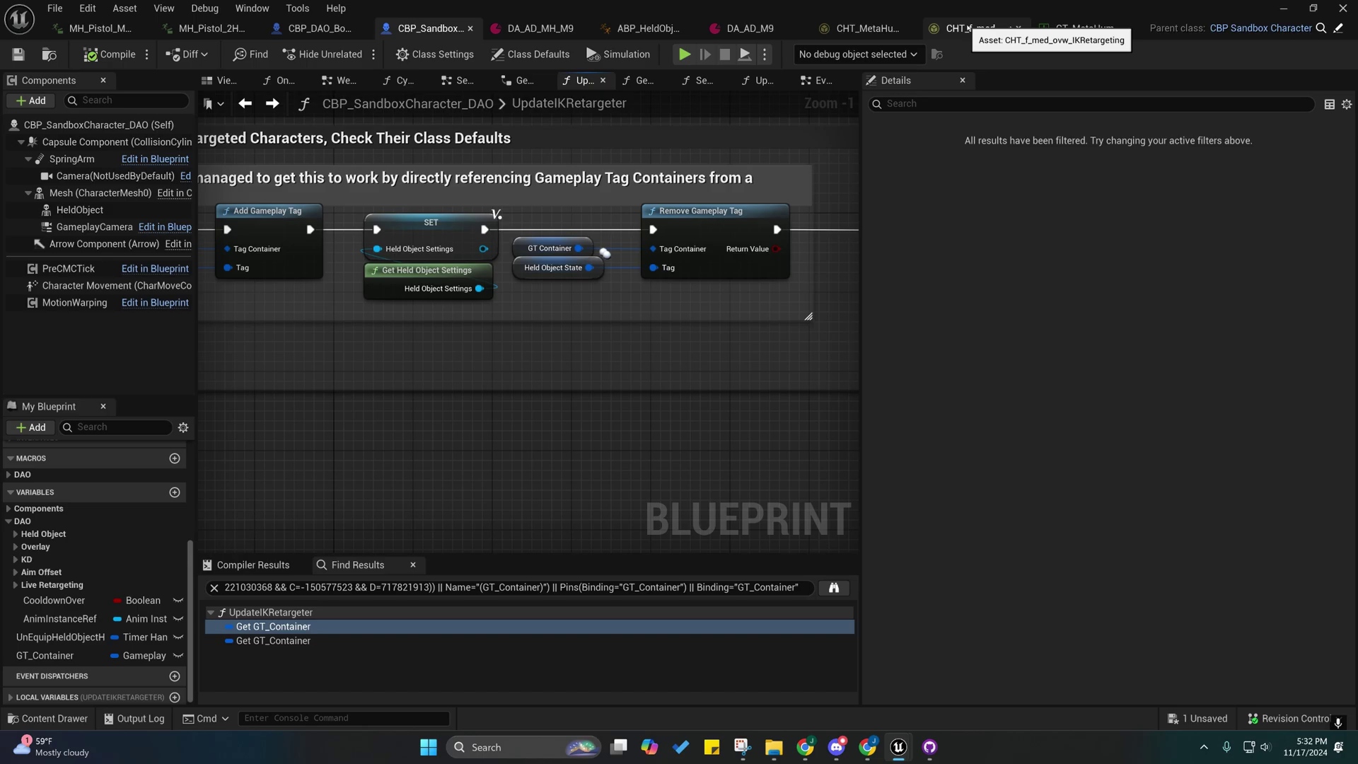
- Bind the Gameplay Tag column of the root CHT_MetaHuman_IKRetargeting chooser to GT Container from CBP Sandbox Character DAO and save the table
{"action": "left_click", "coordinate": [1066, 29]}
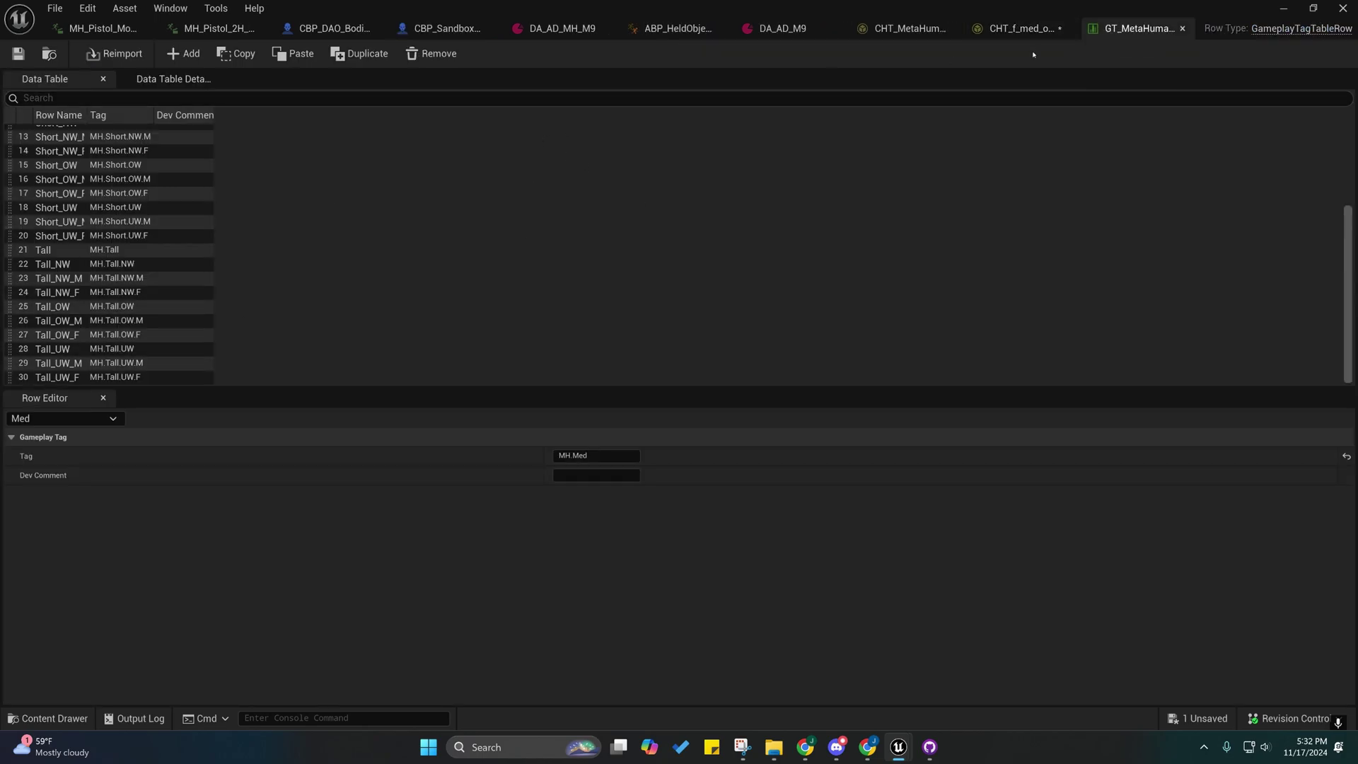
{"action": "left_click", "coordinate": [909, 28]}
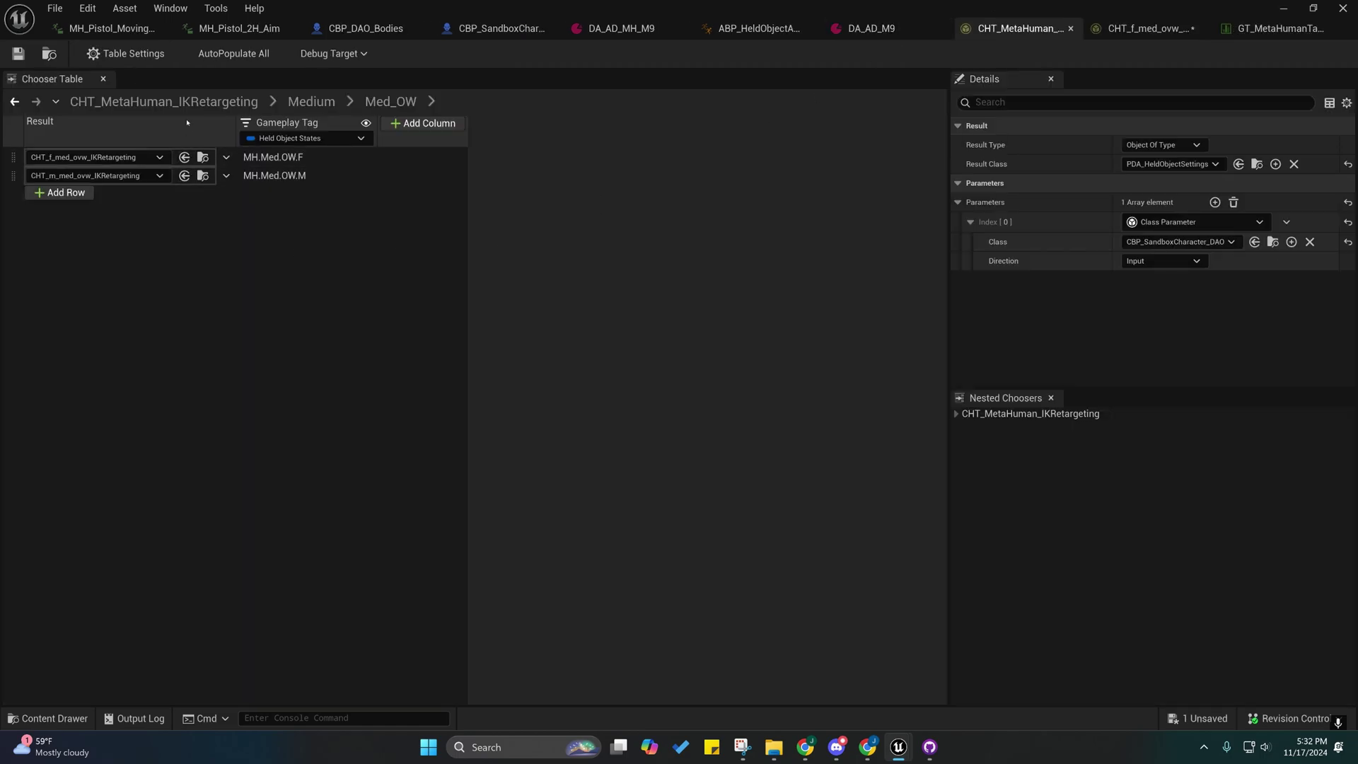
{"action": "left_click", "coordinate": [164, 102]}
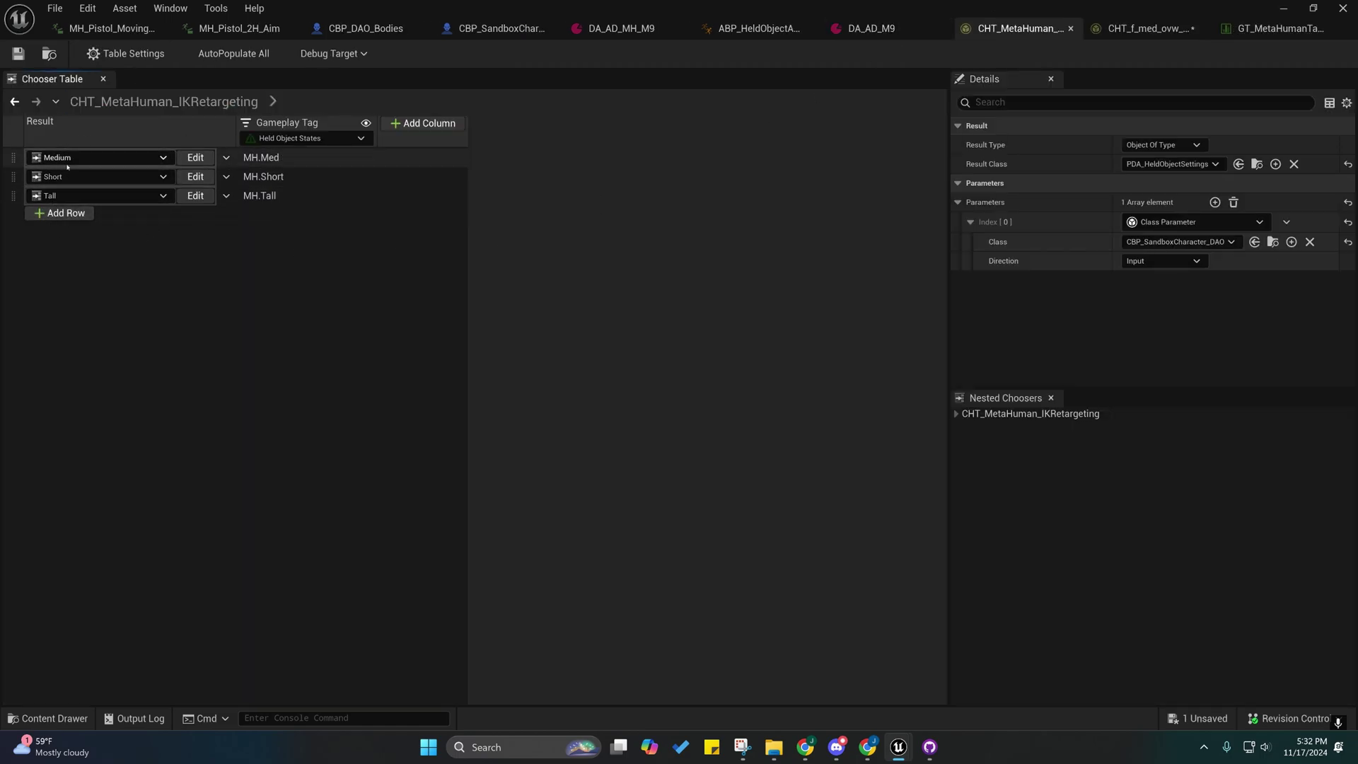
{"action": "left_click", "coordinate": [195, 157]}
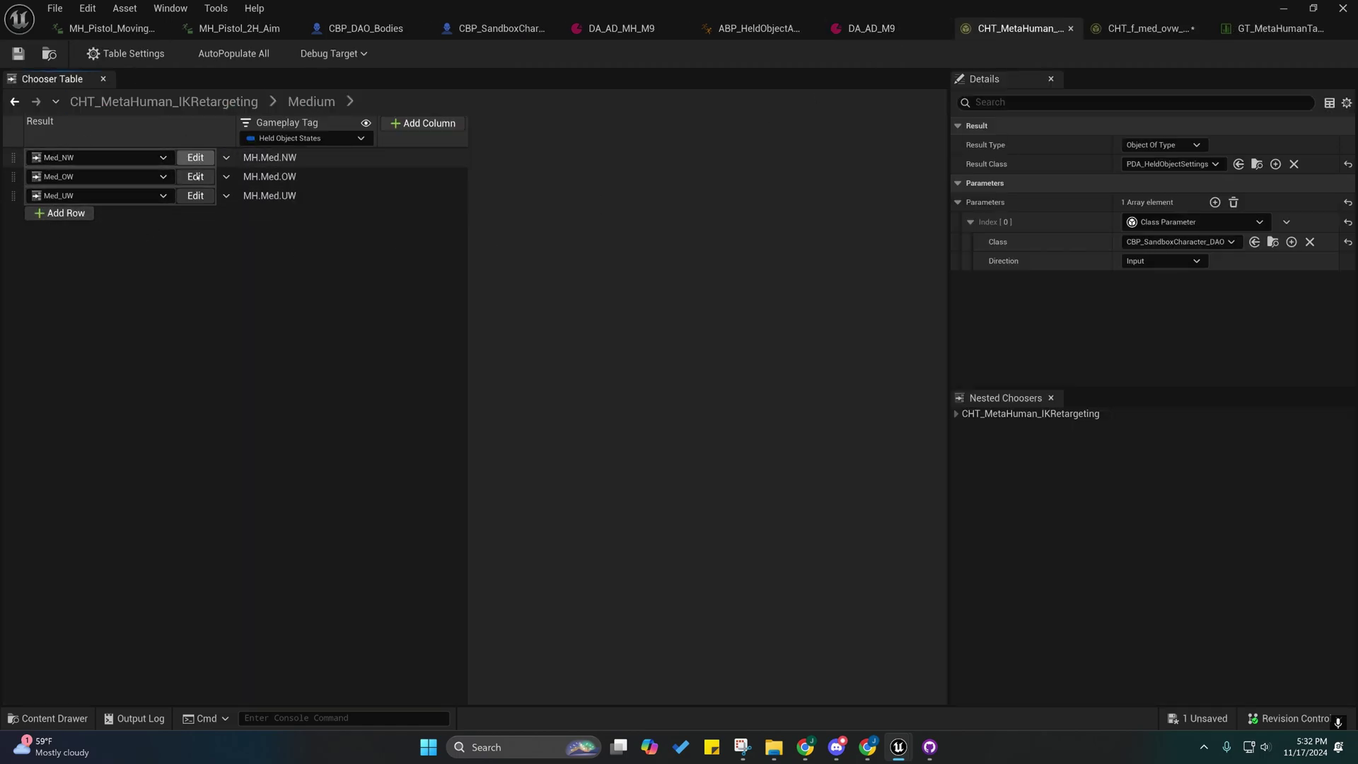
{"action": "left_click", "coordinate": [188, 102]}
{"action": "left_click", "coordinate": [262, 138]}
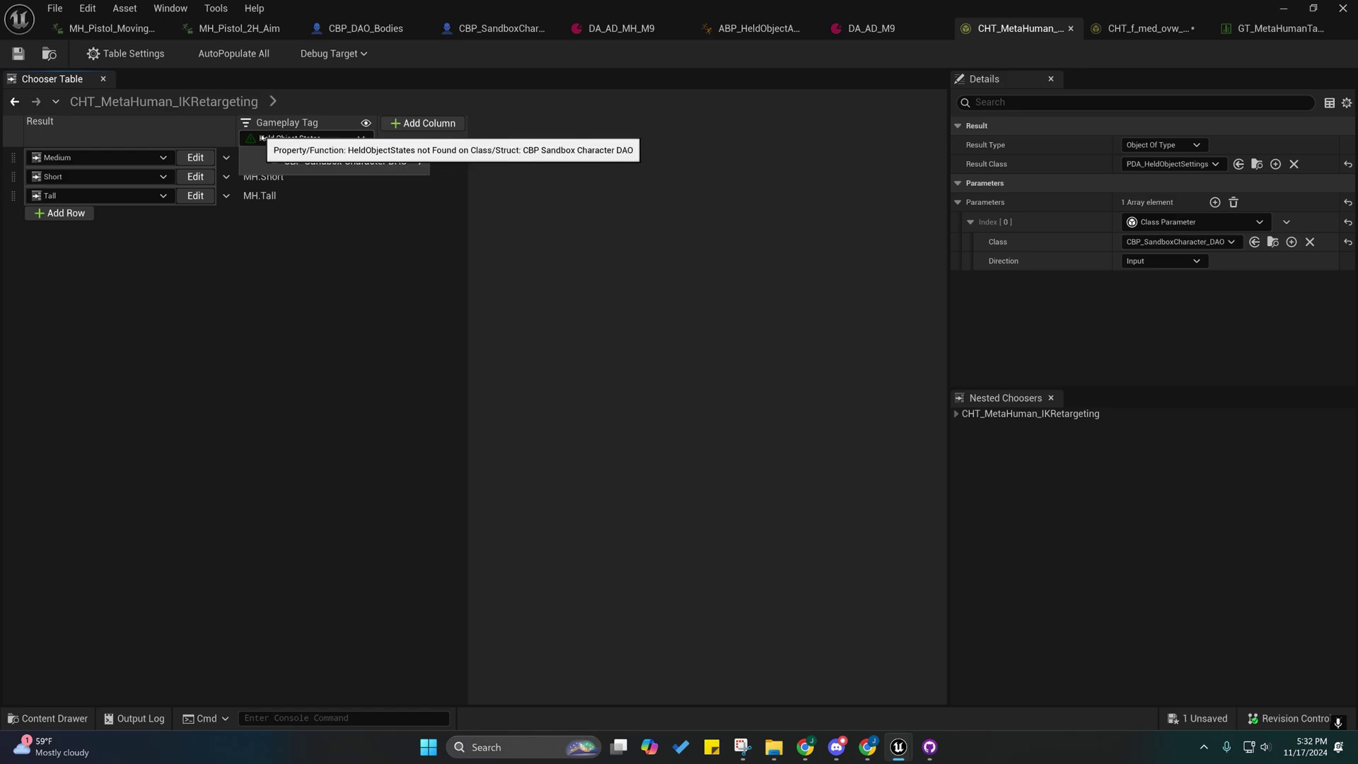
{"action": "mouse_move", "coordinate": [396, 162]}
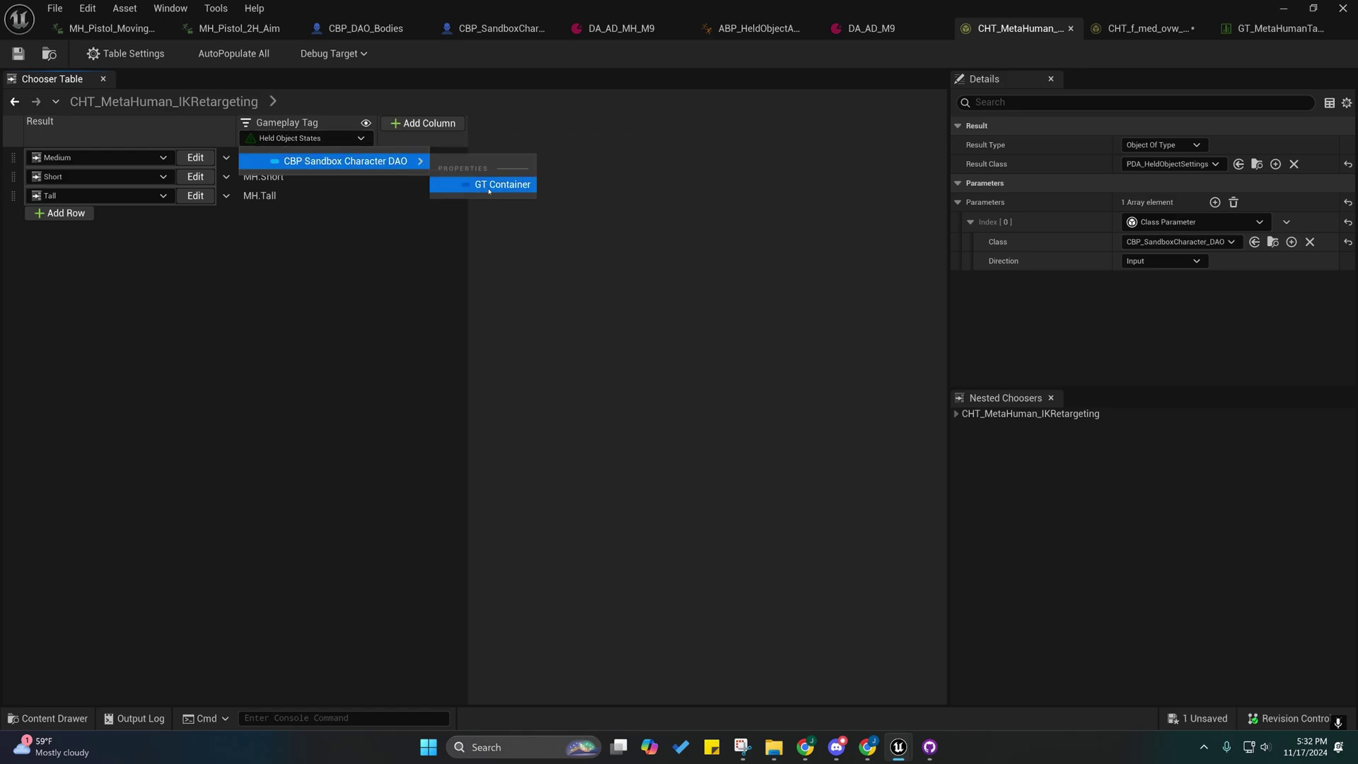
{"action": "left_click", "coordinate": [489, 185]}
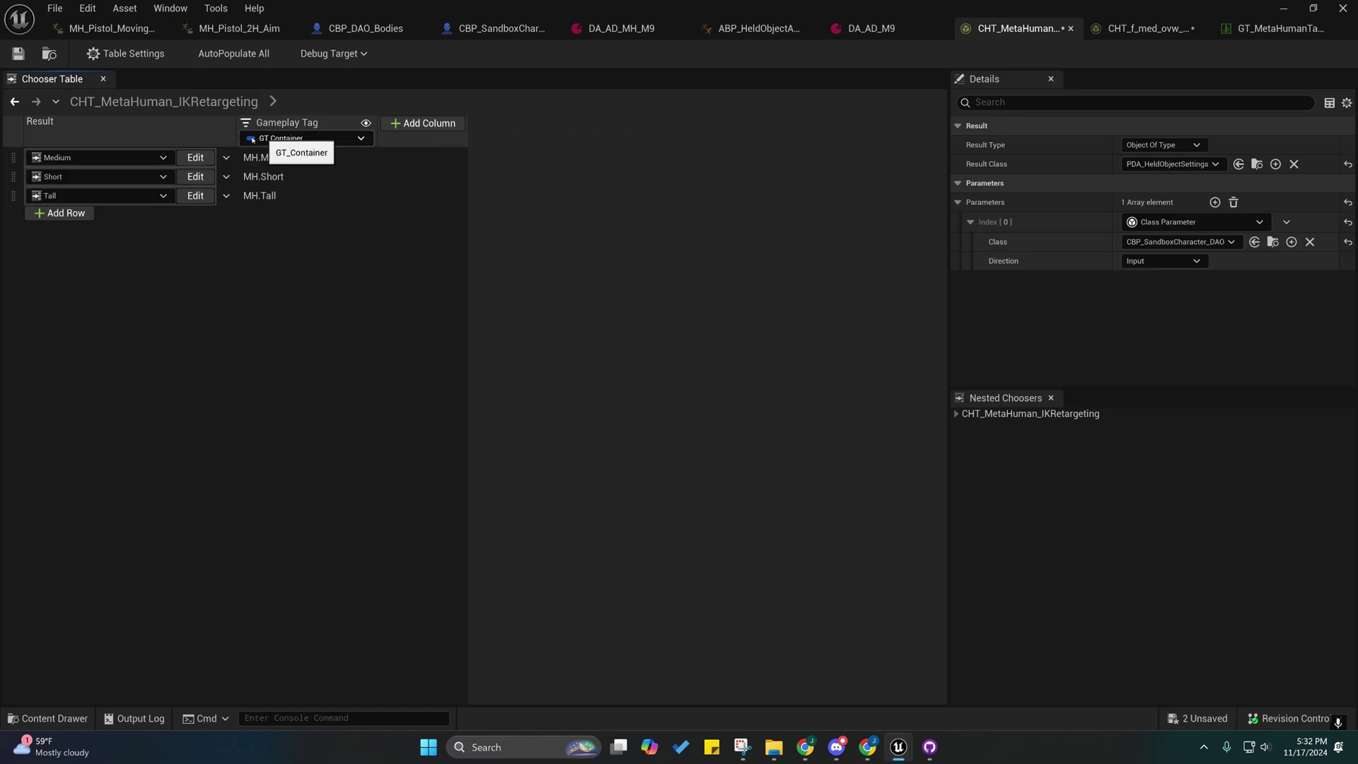
{"action": "left_click", "coordinate": [18, 53]}
- Bind the Gameplay Tag column of the nested Medium chooser to GT Container from CBP Sandbox Character DAO
{"action": "left_click", "coordinate": [196, 157]}
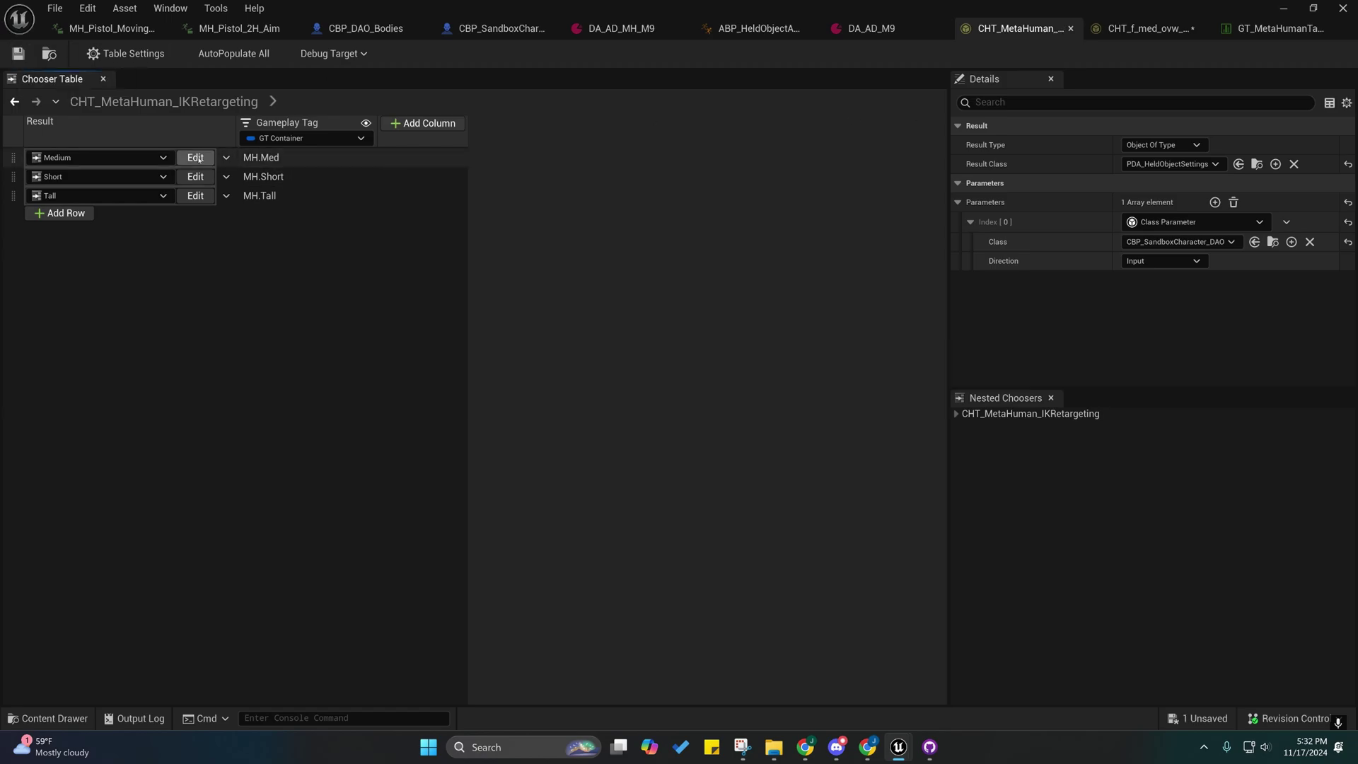
{"action": "left_click", "coordinate": [304, 138]}
{"action": "mouse_move", "coordinate": [396, 159]}
{"action": "left_click", "coordinate": [458, 185]}
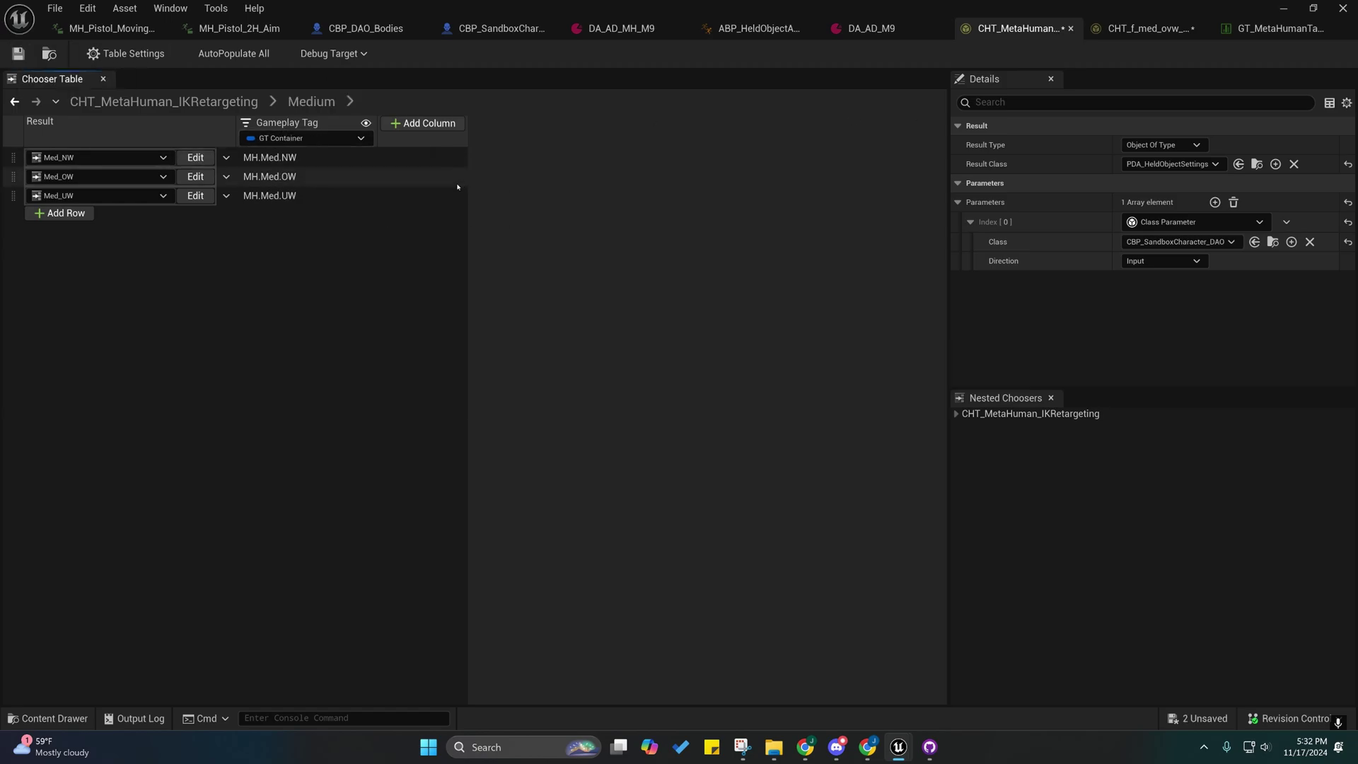
- Bind the Gameplay Tag column of the nested Med_NW chooser to GT Container from CBP Sandbox Character DAO
{"action": "left_click", "coordinate": [195, 157]}
{"action": "left_click", "coordinate": [304, 137]}
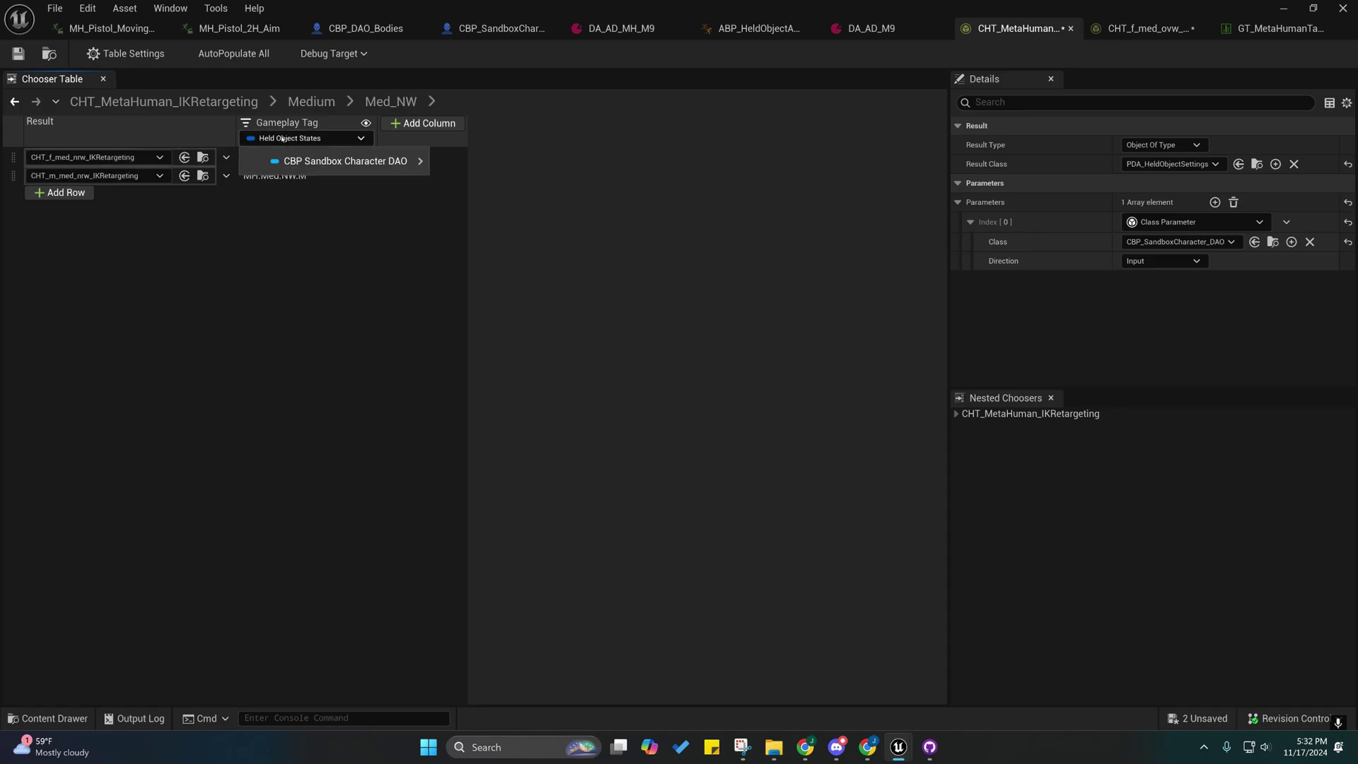
{"action": "mouse_move", "coordinate": [323, 161]}
{"action": "left_click", "coordinate": [493, 185]}
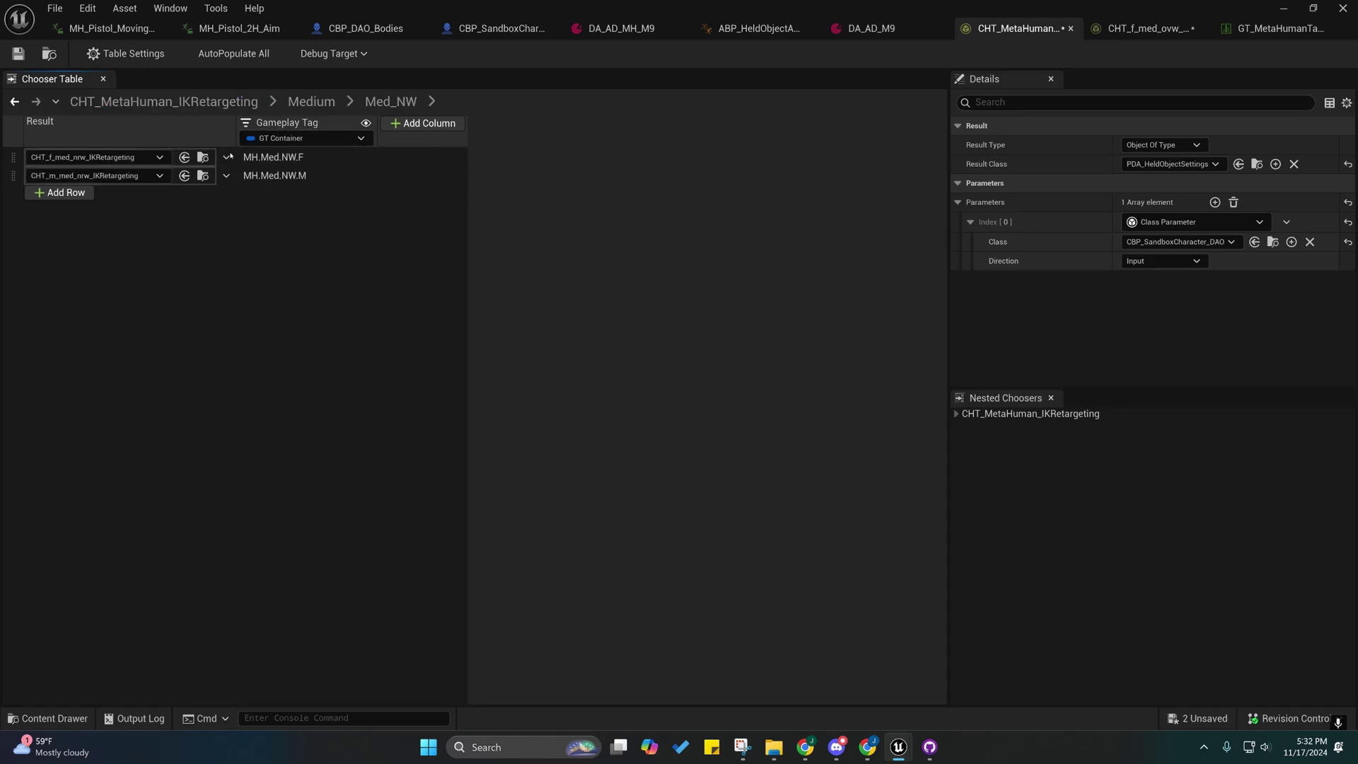
- Save all modified assets and minimize the asset editor, Project Settings and Content Browser windows
{"action": "left_click", "coordinate": [1284, 9]}
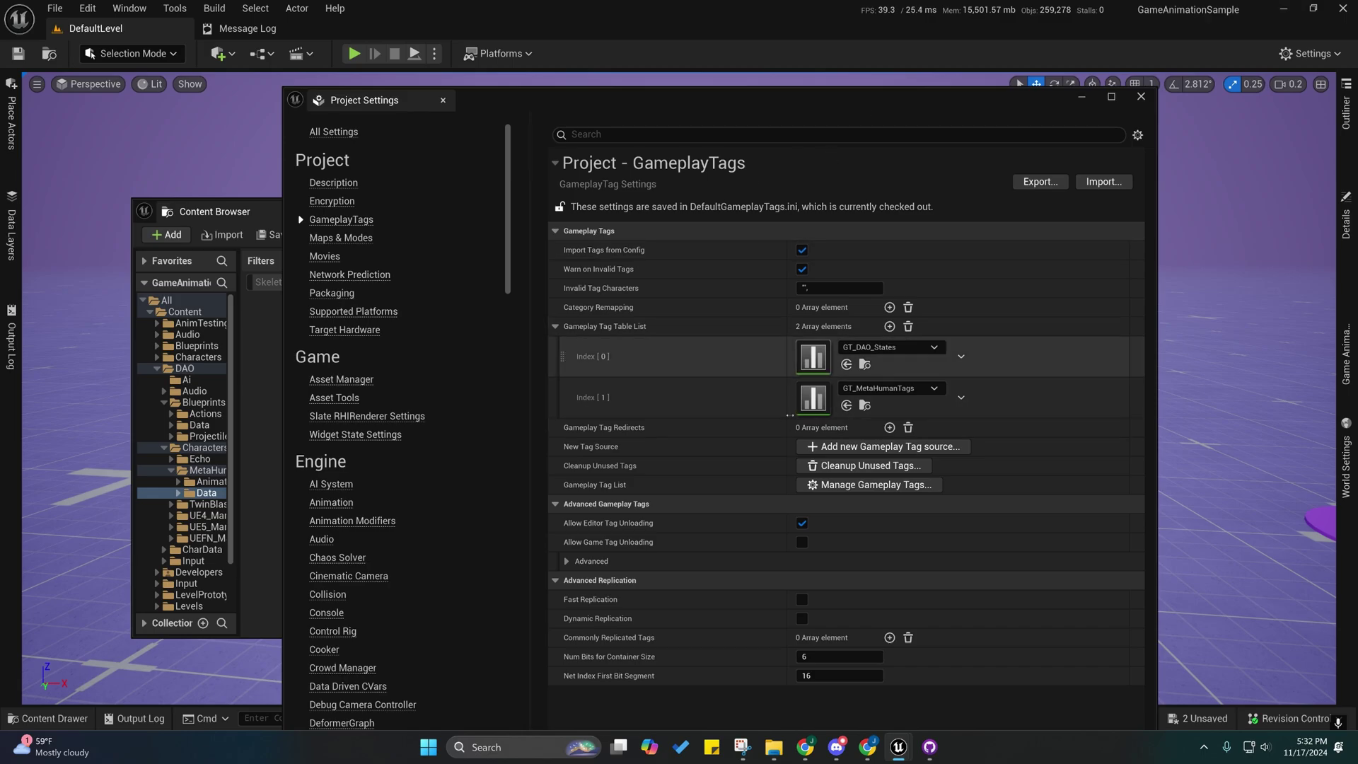
{"action": "left_click", "coordinate": [1079, 97]}
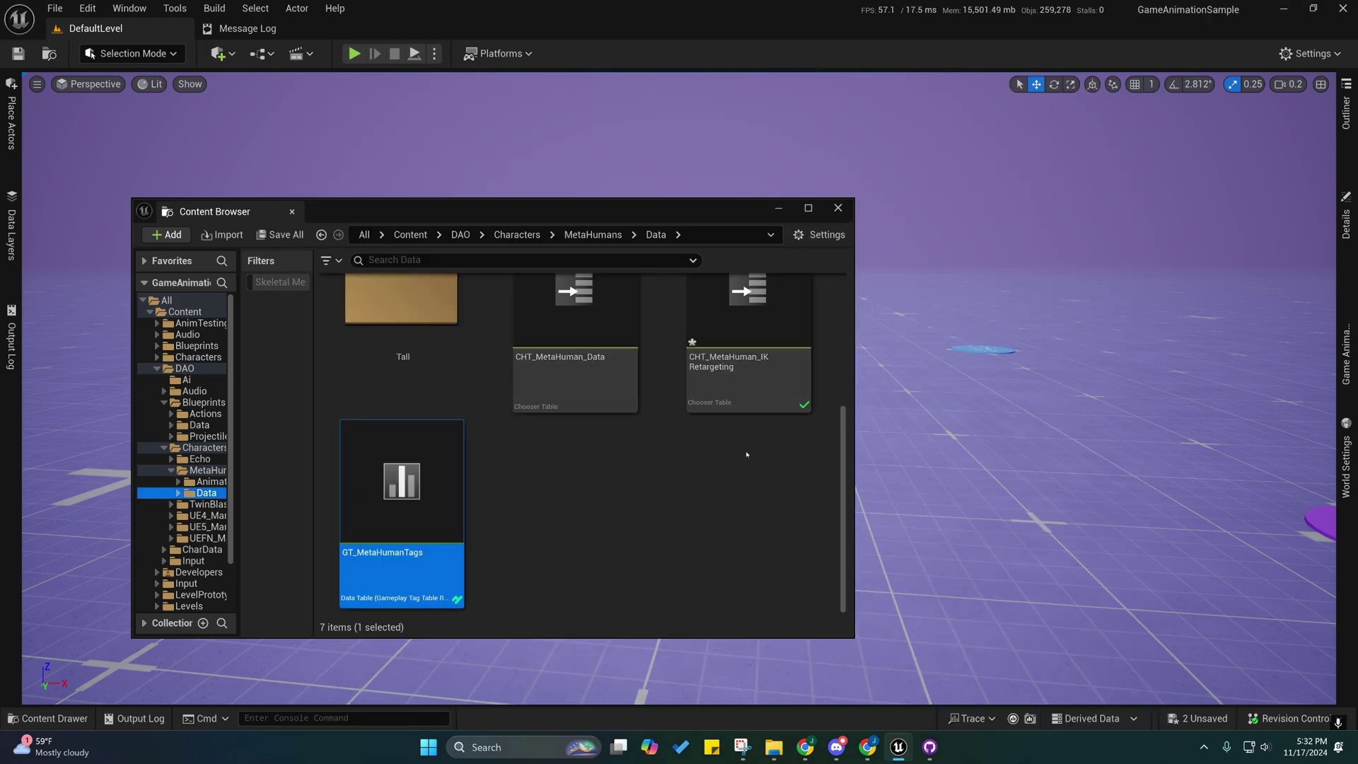
{"action": "key", "text": "ctrl+shift+s"}
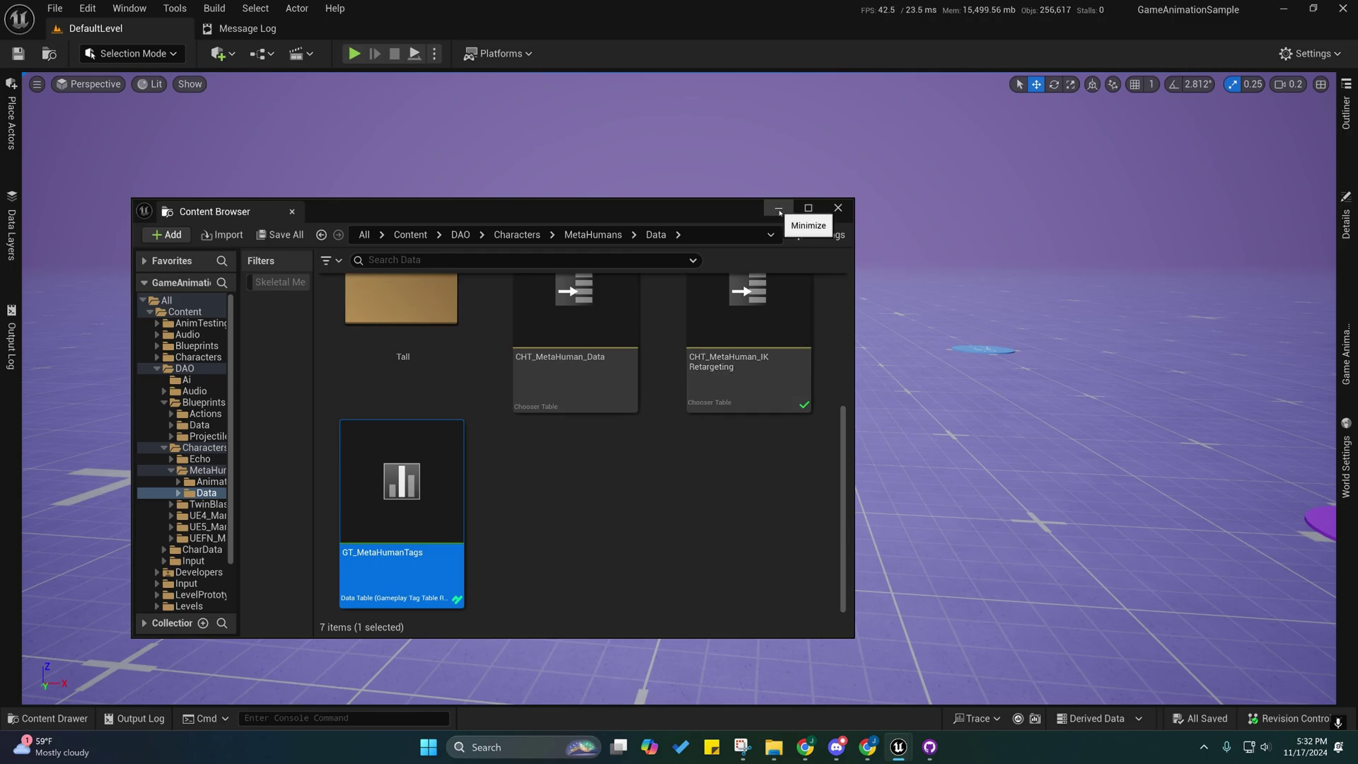
{"action": "left_click", "coordinate": [778, 210]}
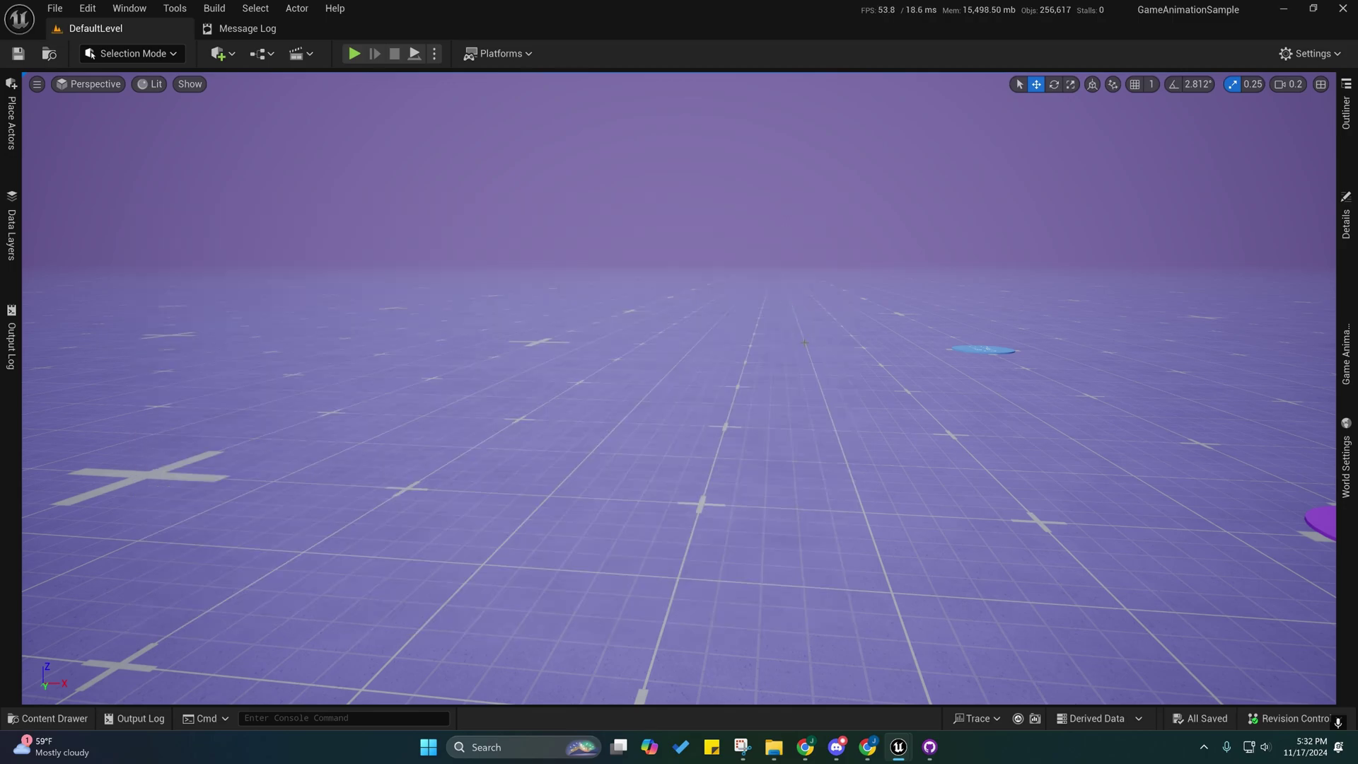
- Return to CBP_DAO_Bodies and examine how its Construction Script calls the parent script and Update Metahuman Mesh
{"action": "mouse_move", "coordinate": [898, 747]}
{"action": "left_click", "coordinate": [871, 679]}
{"action": "left_click", "coordinate": [357, 30]}
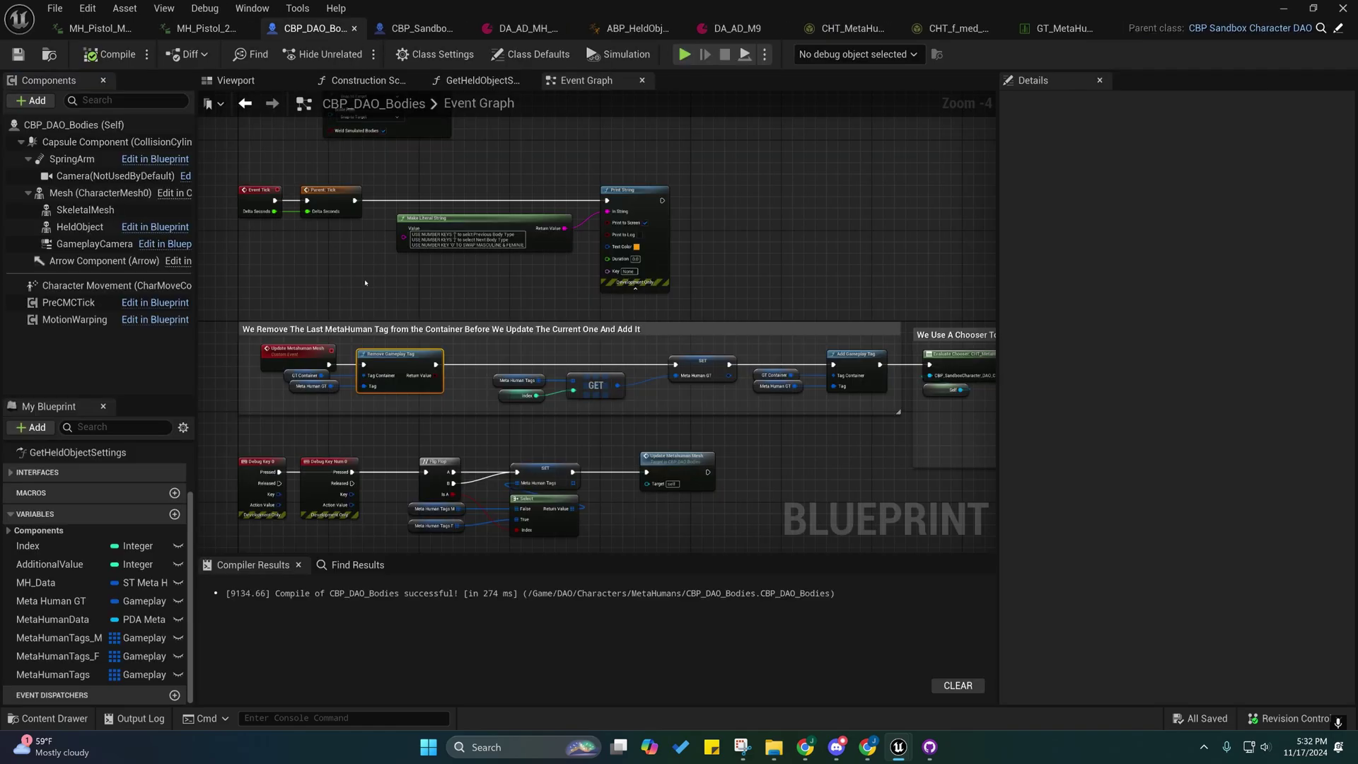
{"action": "scroll", "coordinate": [420, 231], "scroll_direction": "down", "scroll_amount": 2}
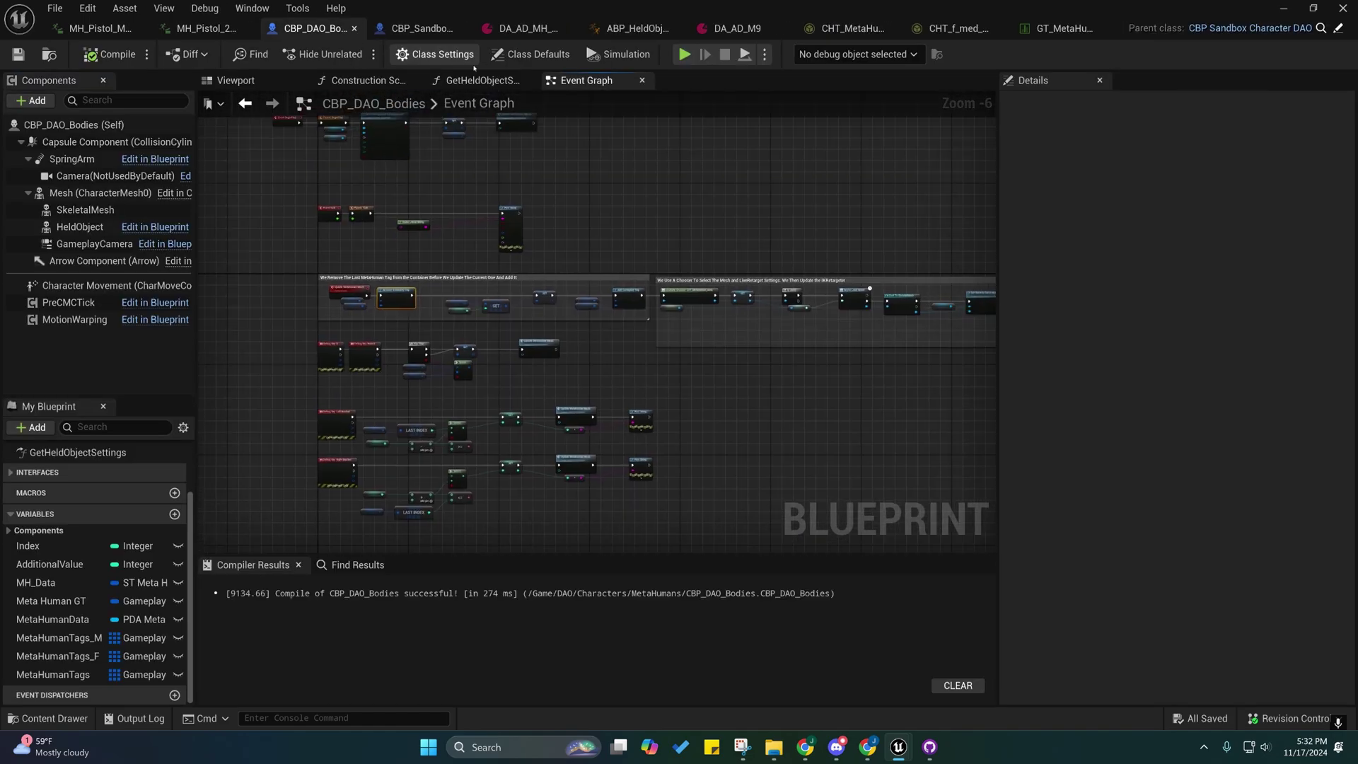
{"action": "left_click", "coordinate": [478, 80]}
{"action": "left_click", "coordinate": [371, 80]}
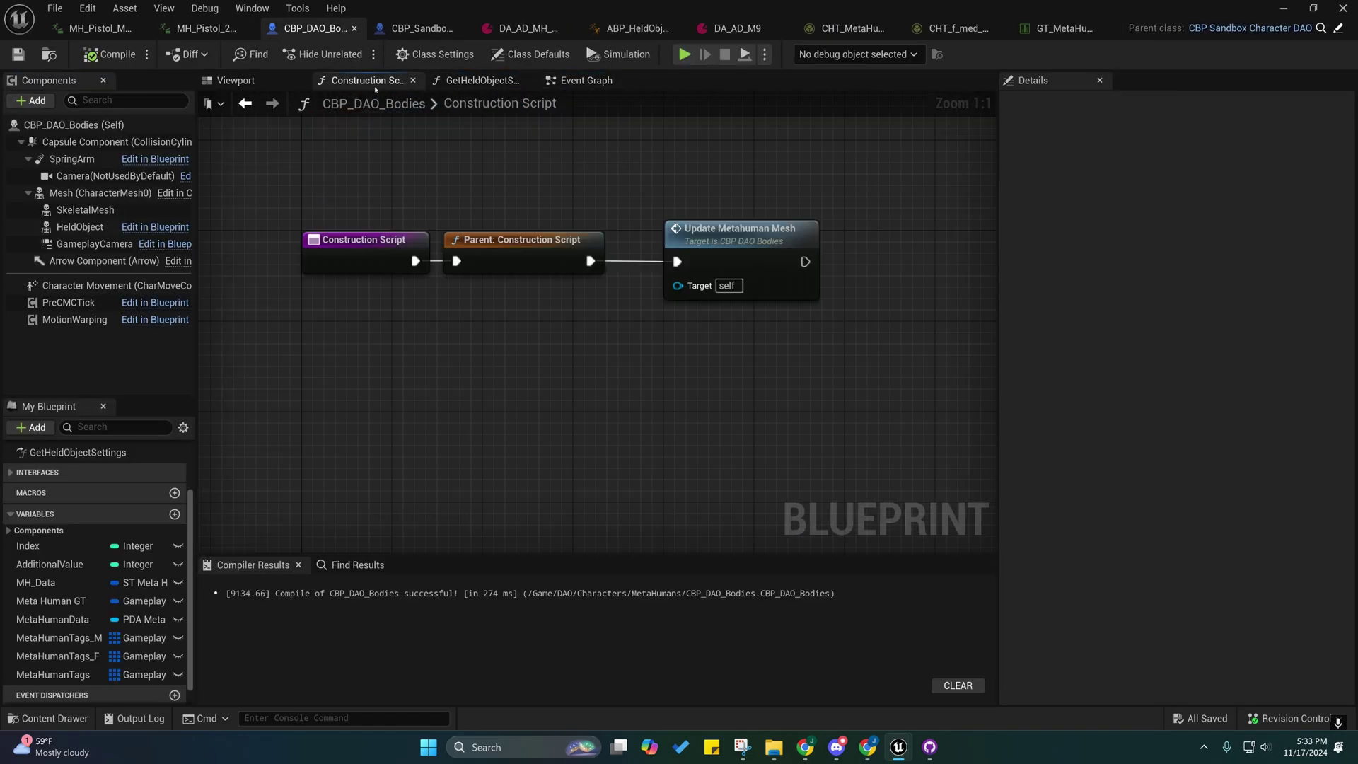
{"action": "scroll", "coordinate": [454, 258], "scroll_direction": "down", "scroll_amount": 2}
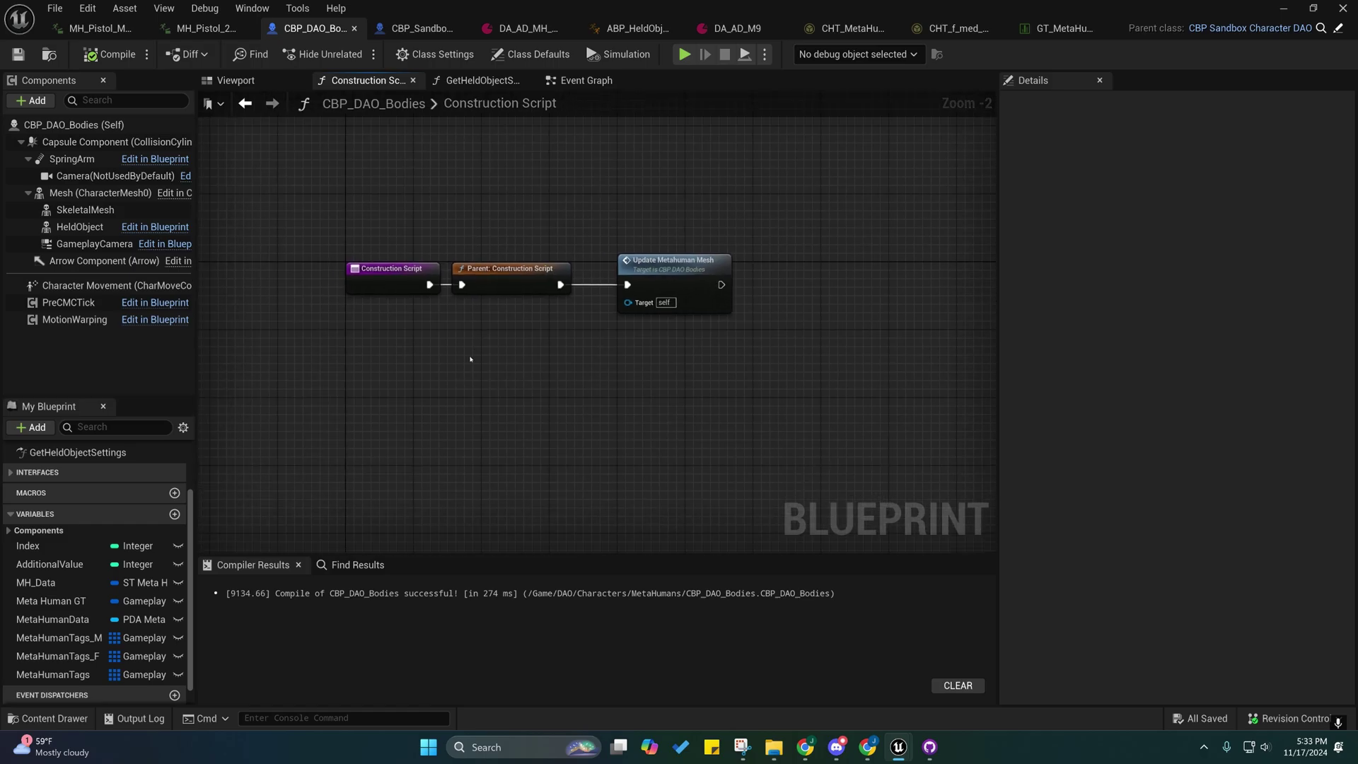
{"action": "right_click_drag", "start_coordinate": [418, 380], "coordinate": [382, 448]}
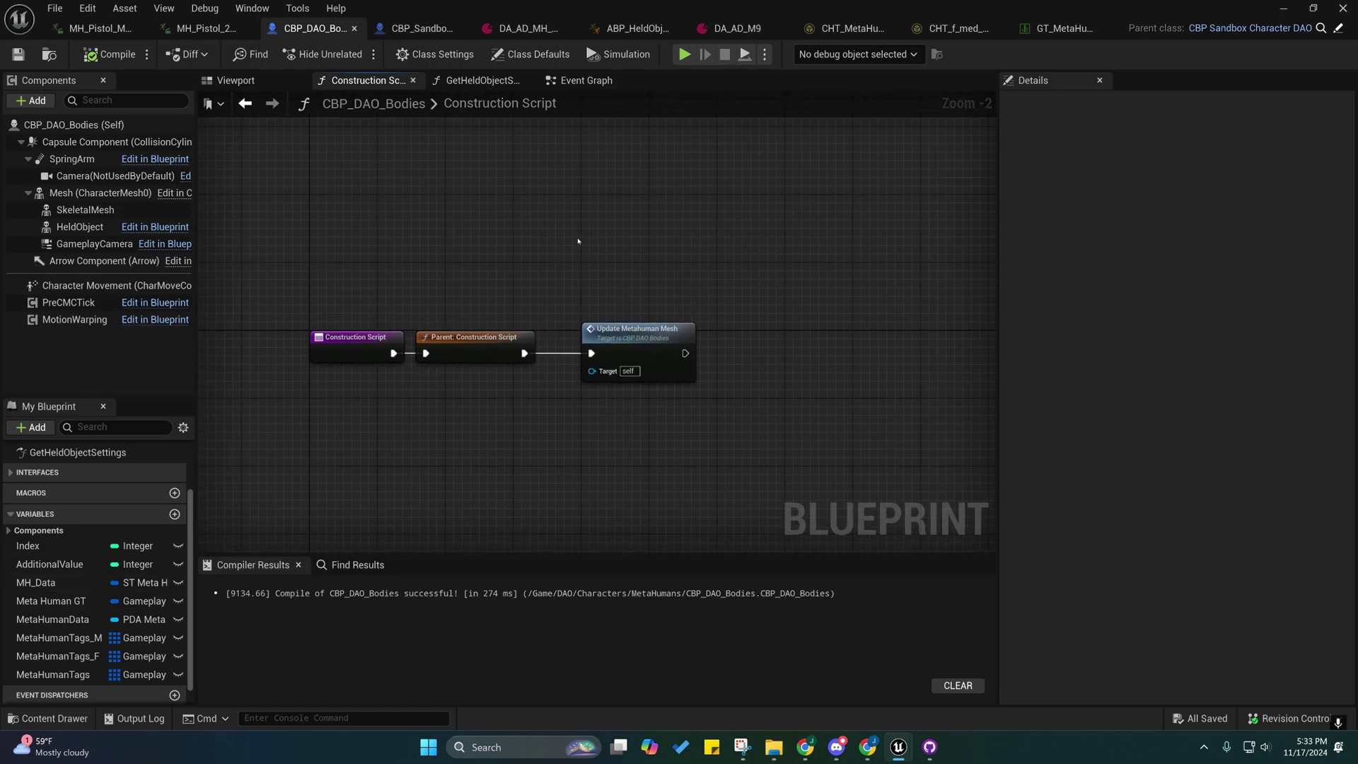
{"action": "right_click_drag", "start_coordinate": [529, 421], "coordinate": [599, 347]}
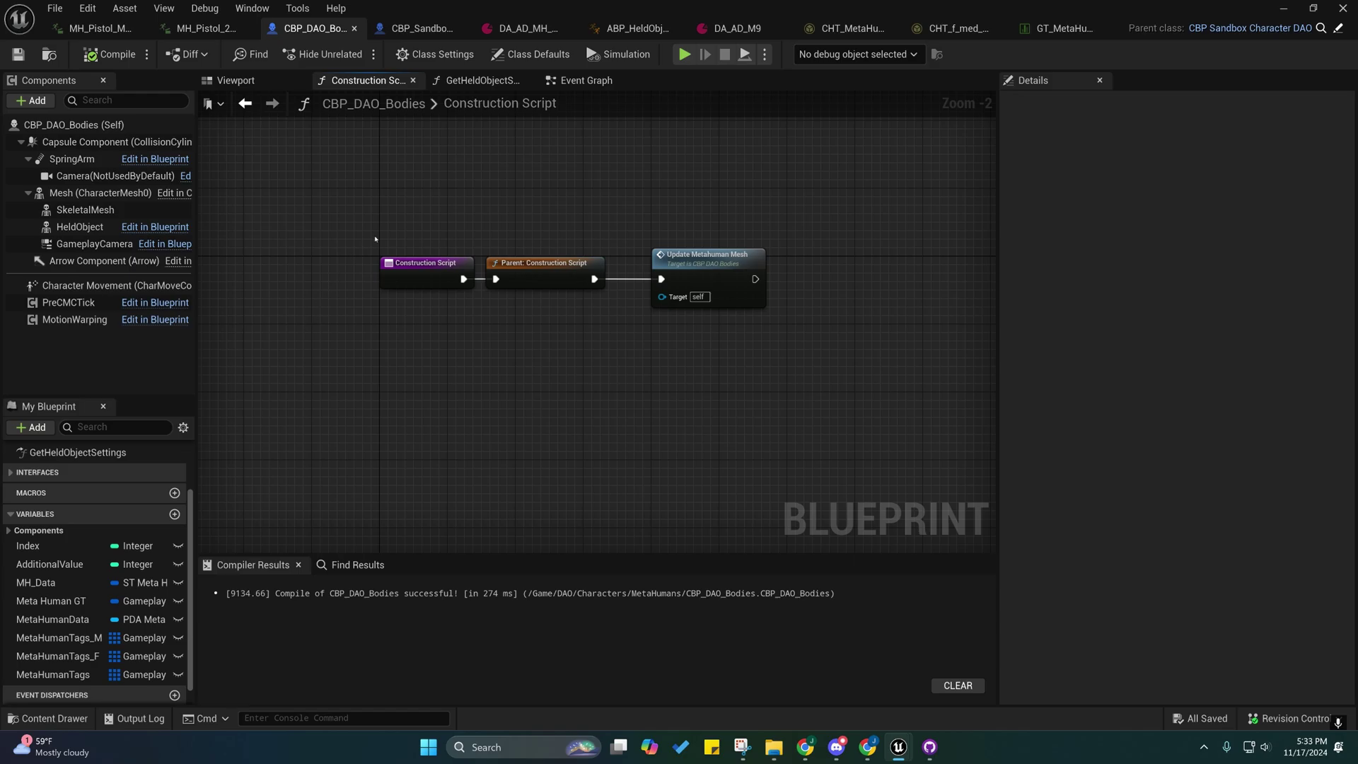
{"action": "right_click_drag", "start_coordinate": [416, 222], "coordinate": [342, 225]}
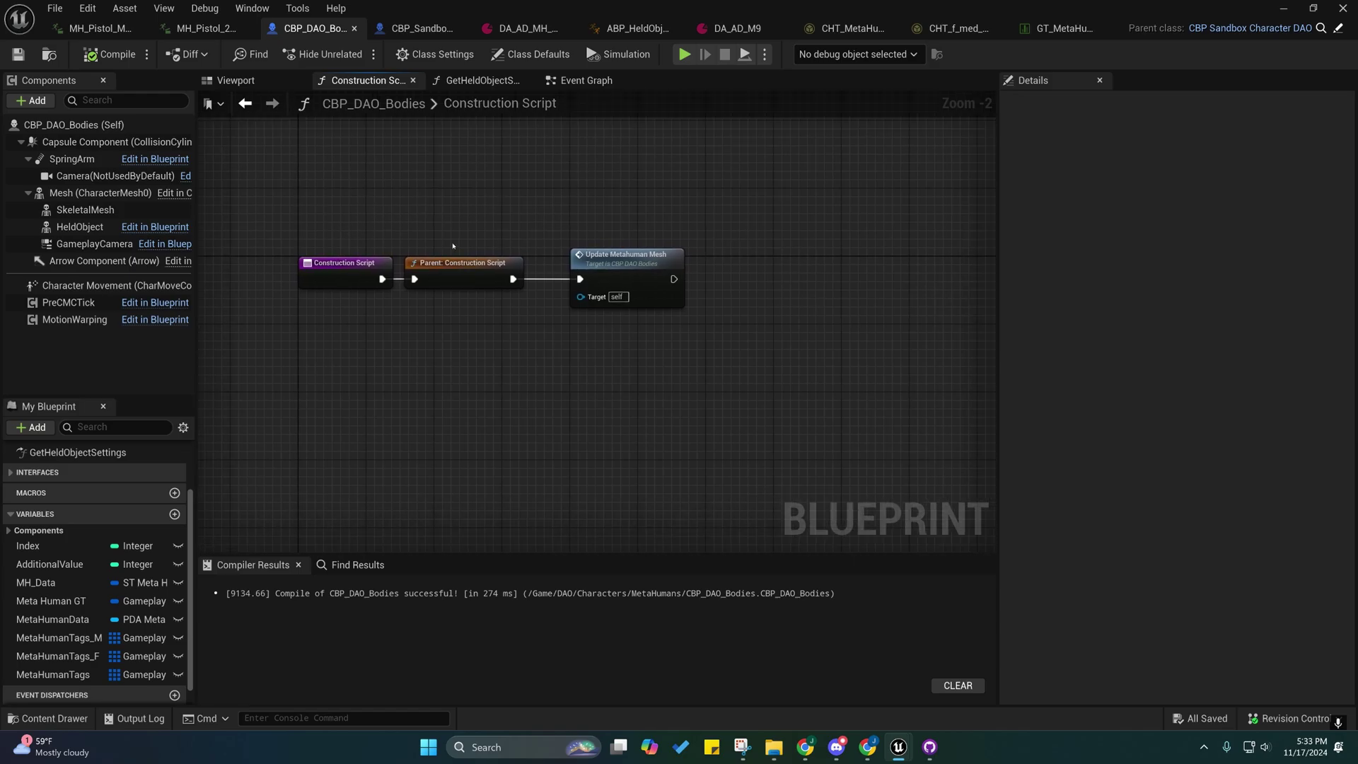
{"action": "left_click", "coordinate": [1267, 10]}
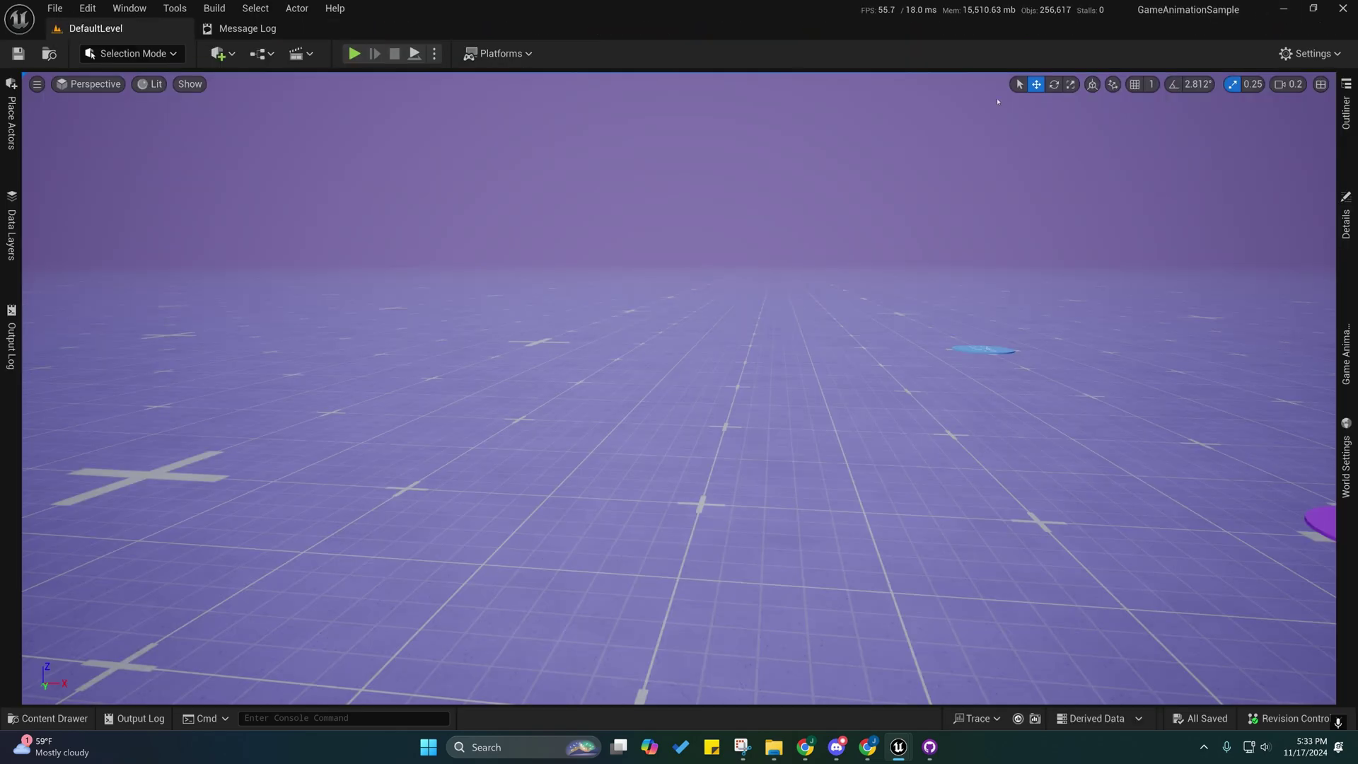
{"action": "mouse_move", "coordinate": [685, 444]}
{"action": "right_mouse_down"}
{"action": "mouse_move", "coordinate": [416, 401]}
{"action": "mouse_move", "coordinate": [397, 420]}
{"action": "mouse_move", "coordinate": [174, 416]}
{"action": "mouse_move", "coordinate": [684, 443]}
{"action": "right_mouse_up"}
{"action": "scroll", "coordinate": [685, 443], "scroll_direction": "up", "scroll_amount": 7}
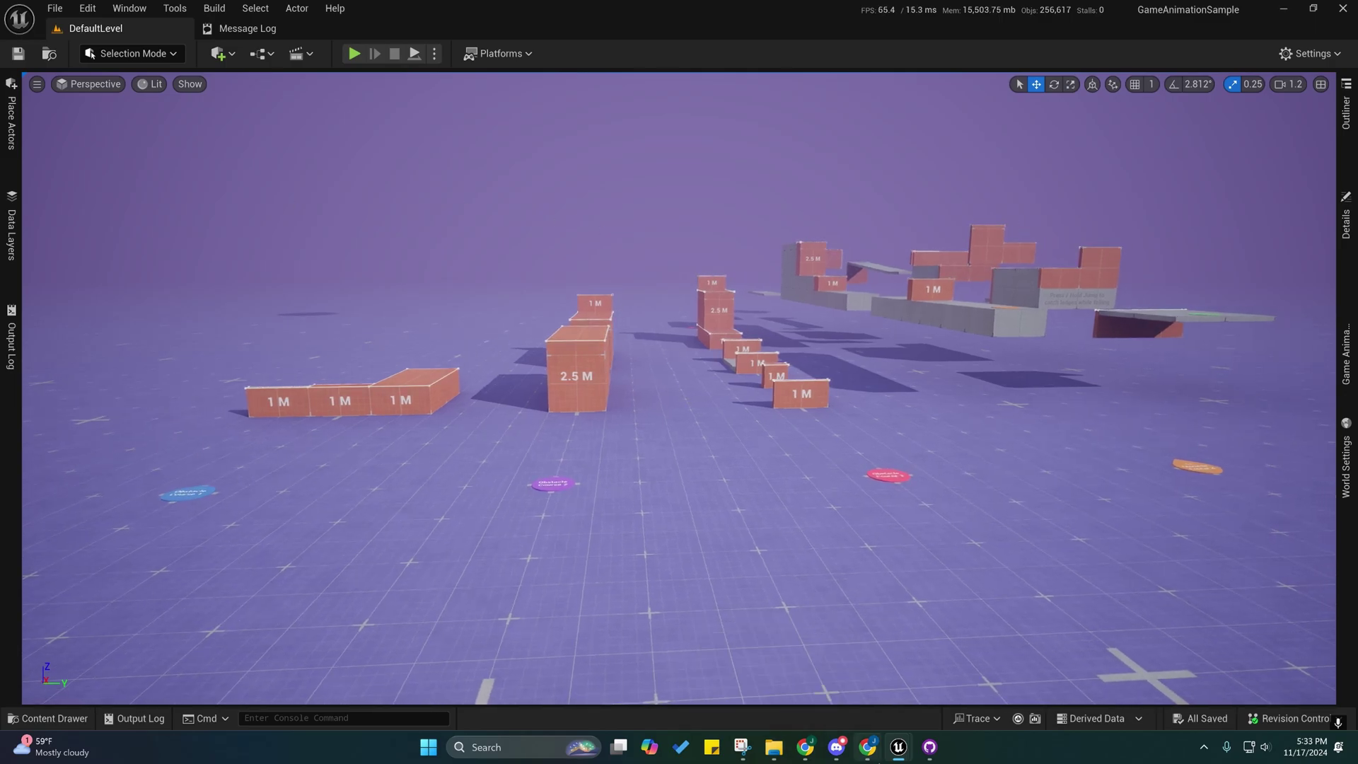
- Review the CBP_DAO_Bodies event graph and its GetHeldObjectSettings override, and open the parent class CBP_SandboxCharacter_DAO
{"action": "mouse_move", "coordinate": [898, 747]}
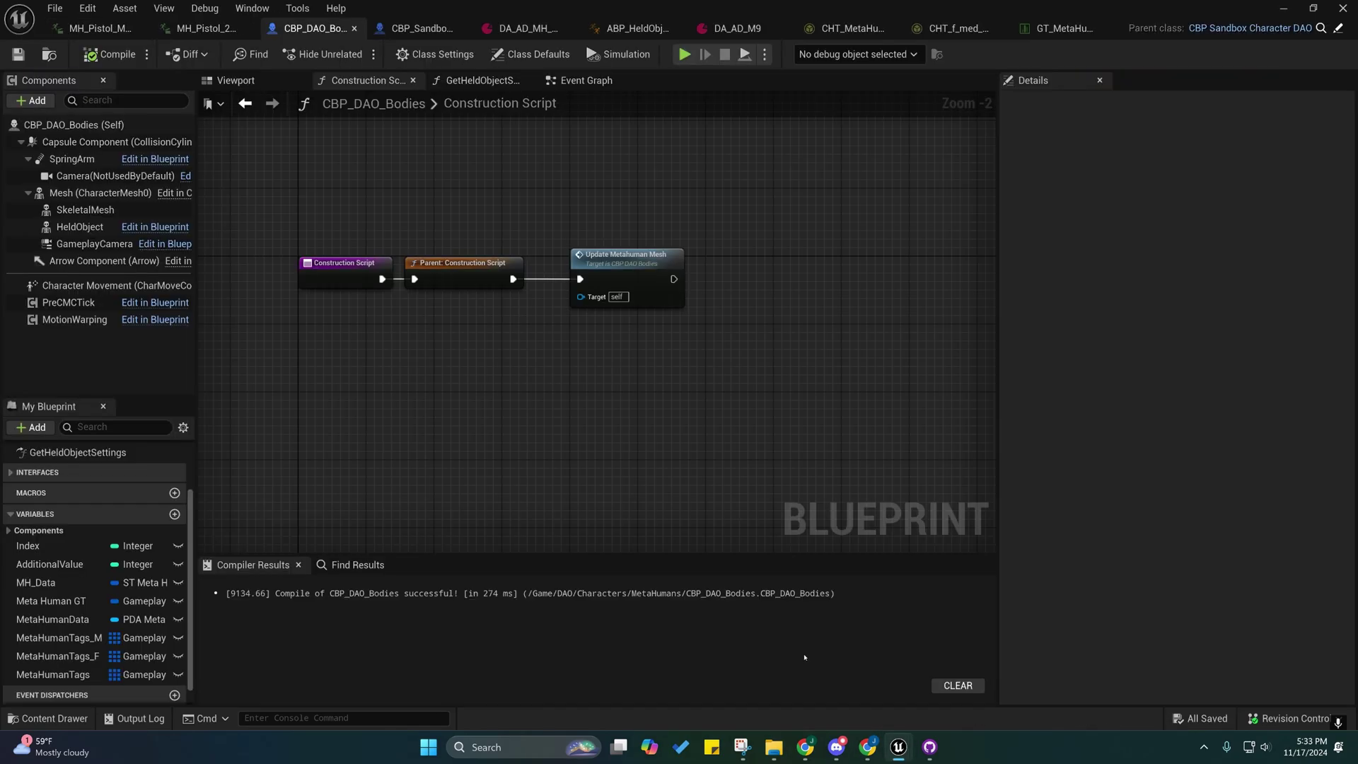
{"action": "left_click", "coordinate": [851, 667]}
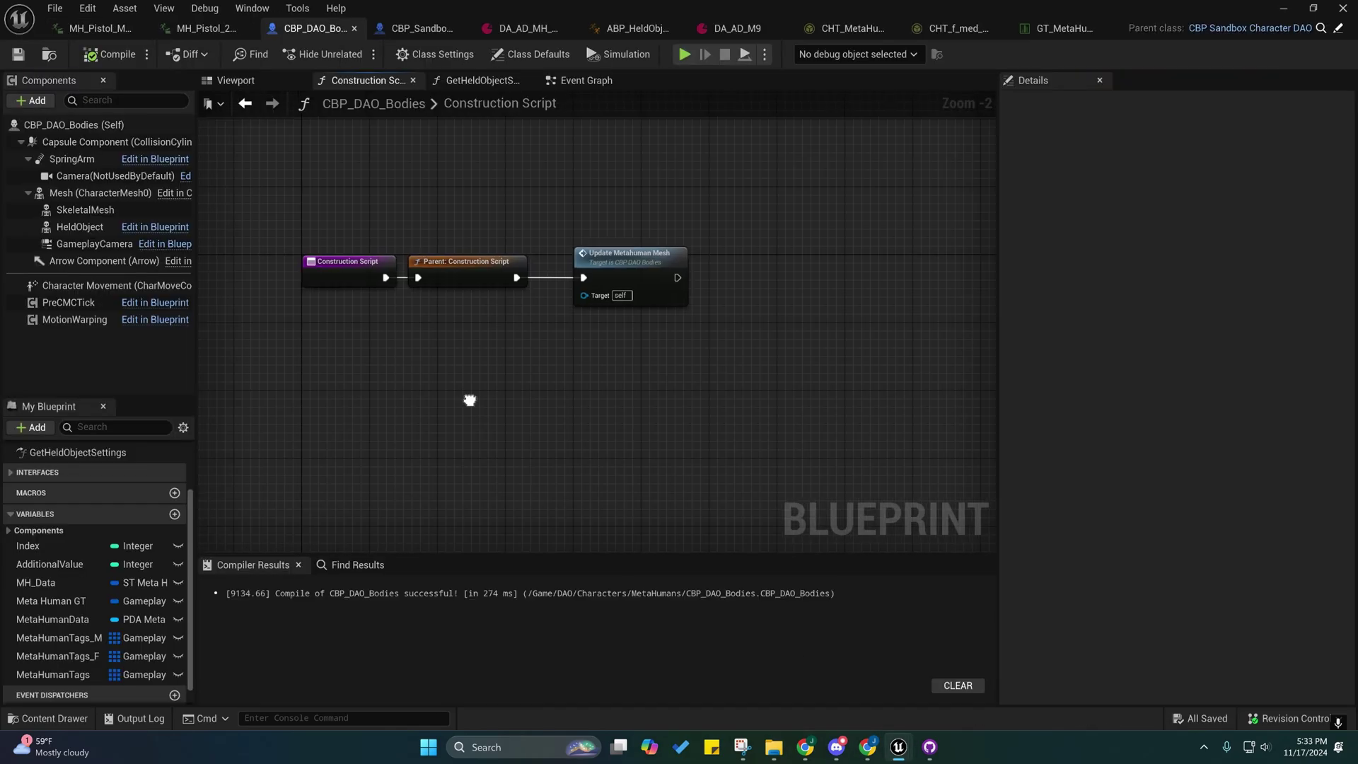
{"action": "right_click_drag", "start_coordinate": [469, 400], "coordinate": [516, 355]}
{"action": "left_click", "coordinate": [563, 80]}
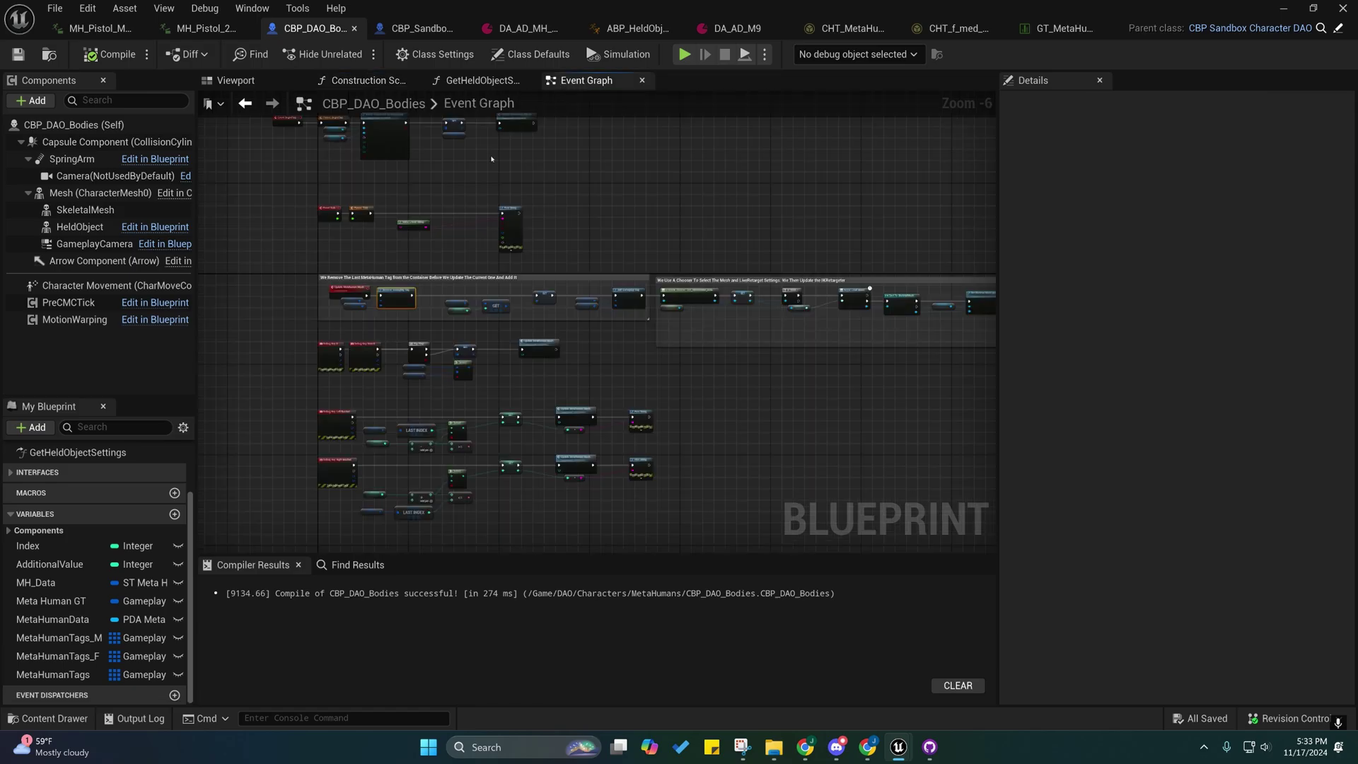
{"action": "scroll", "coordinate": [423, 265], "scroll_direction": "up", "scroll_amount": 3}
{"action": "scroll", "coordinate": [460, 267], "scroll_direction": "down", "scroll_amount": 3}
{"action": "right_click_drag", "start_coordinate": [418, 266], "coordinate": [423, 336]}
{"action": "left_click", "coordinate": [449, 81]}
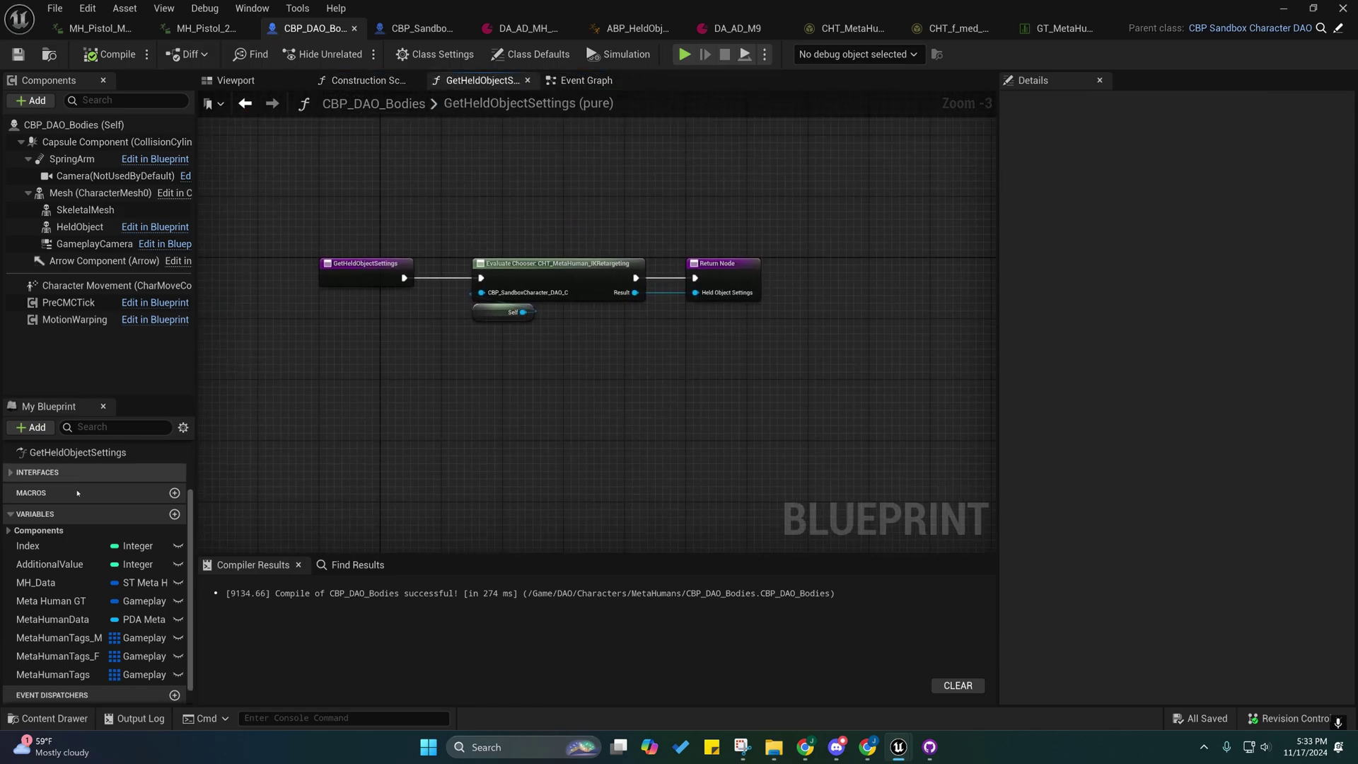
{"action": "scroll", "coordinate": [111, 463], "scroll_direction": "up", "scroll_amount": 3}
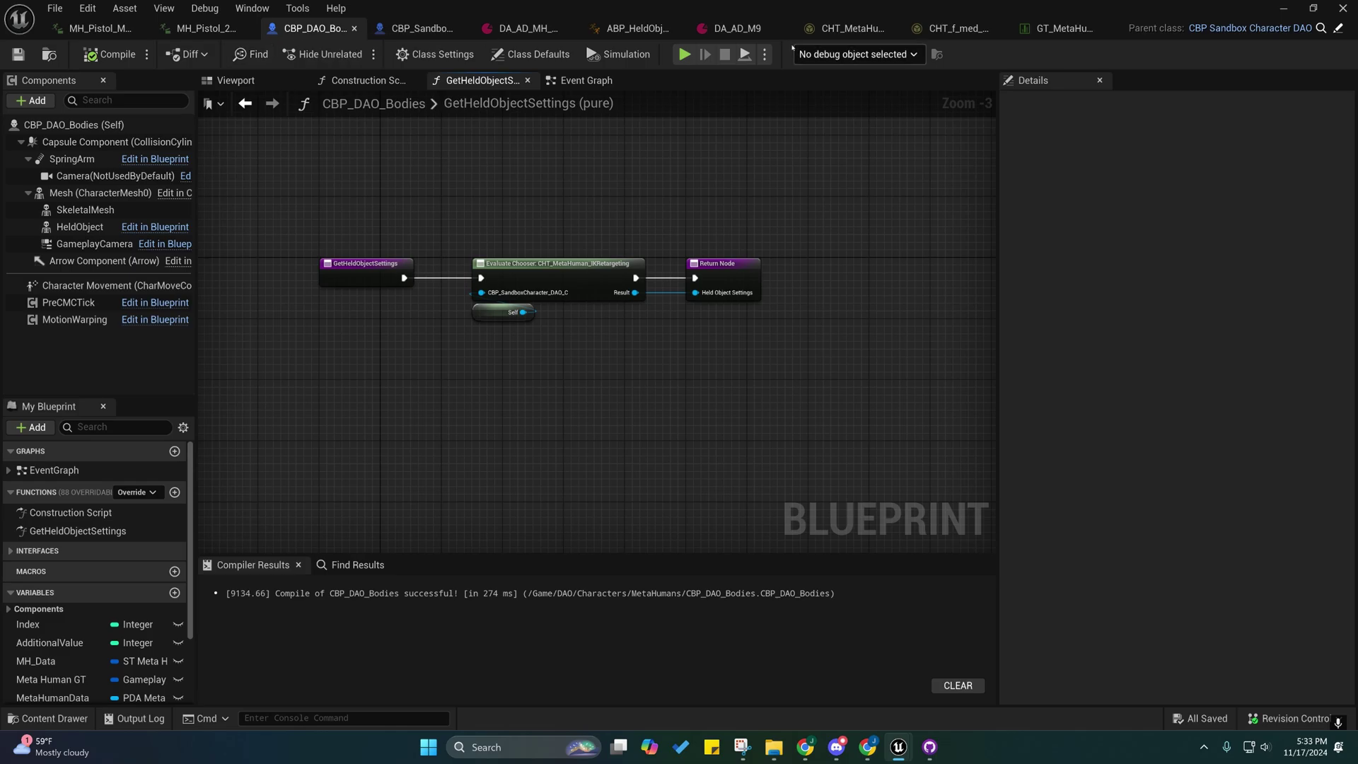
{"action": "left_click", "coordinate": [1339, 30]}
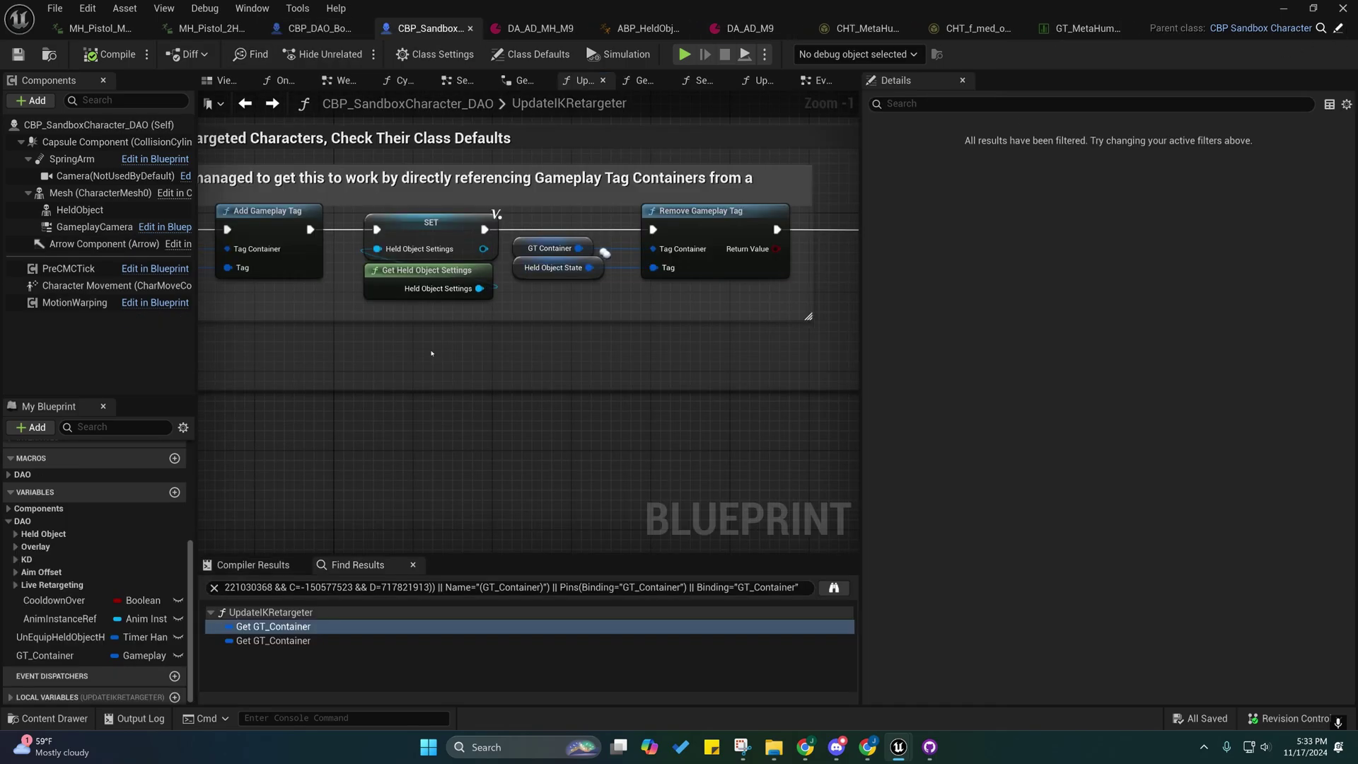
- Open the Weapon Changing Logic graph inside DAOLogic's Weapon Logic and examine how the Cycle Held Objects input call is wired
{"action": "scroll", "coordinate": [48, 552], "scroll_direction": "up", "scroll_amount": 3}
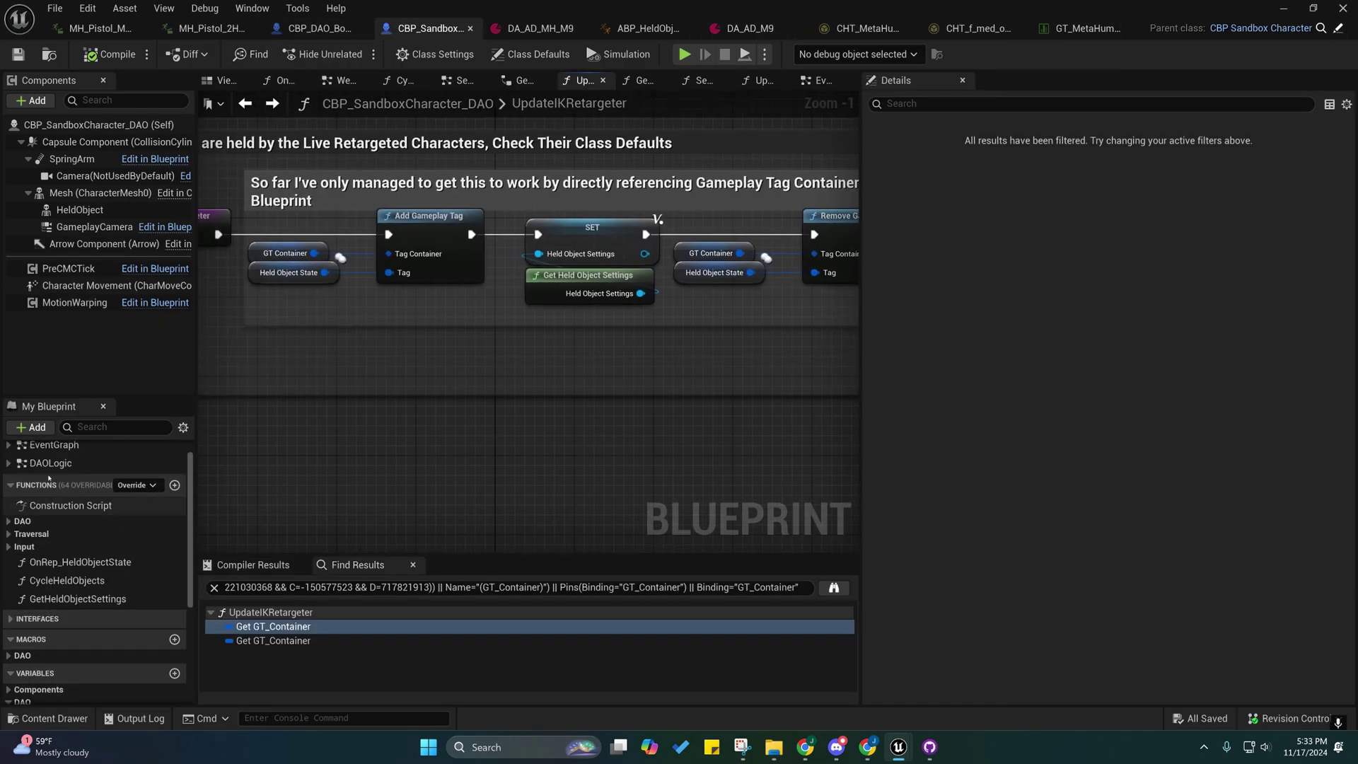
{"action": "left_click", "coordinate": [51, 488]}
{"action": "double_click", "coordinate": [51, 488]}
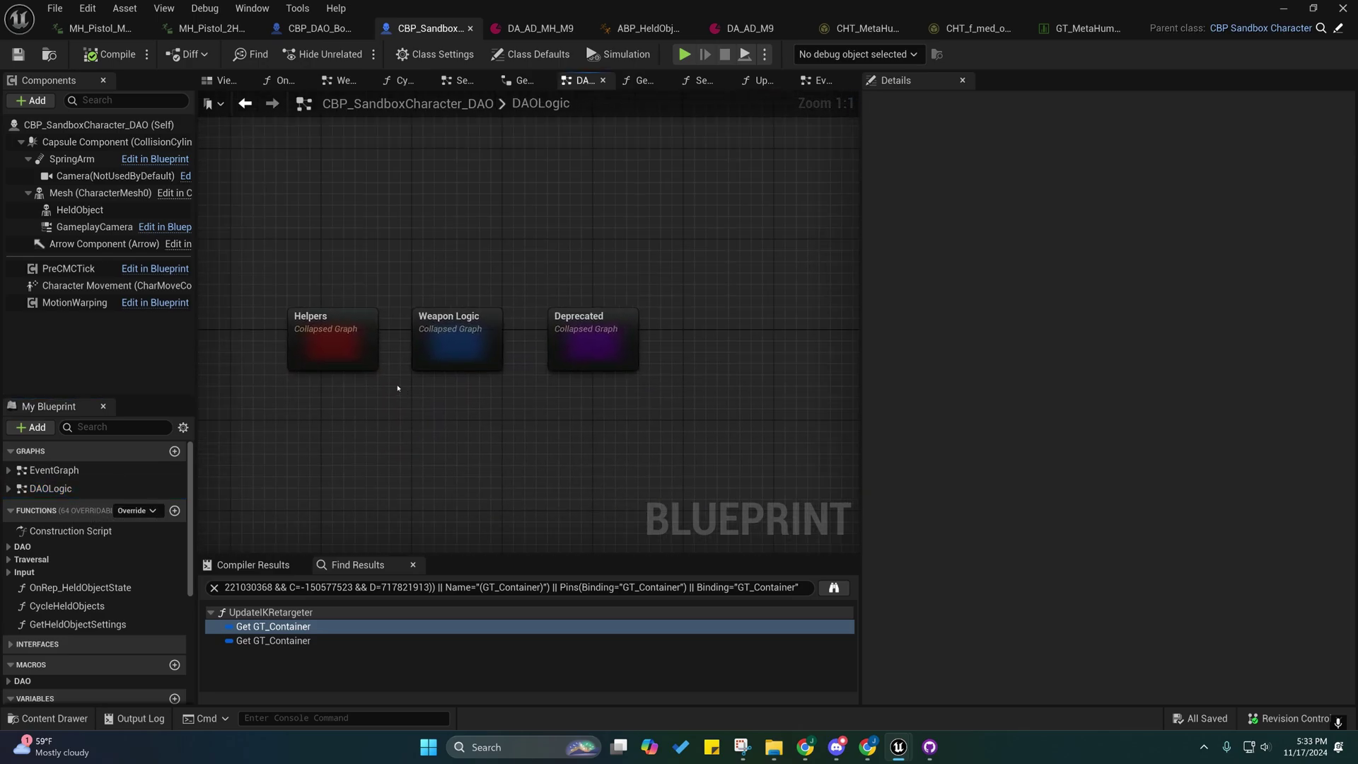
{"action": "double_click", "coordinate": [427, 315]}
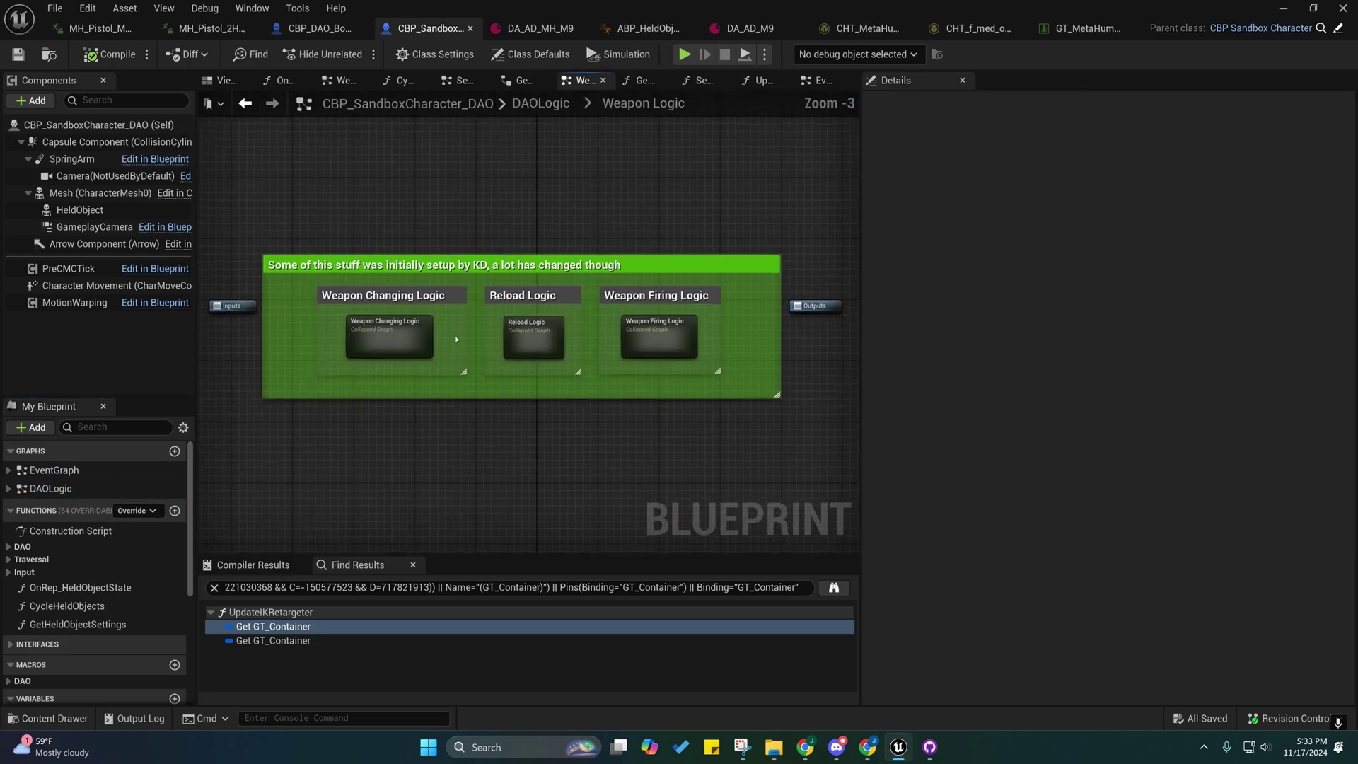
{"action": "right_click_drag", "start_coordinate": [461, 383], "coordinate": [394, 351]}
{"action": "left_click", "coordinate": [313, 298]}
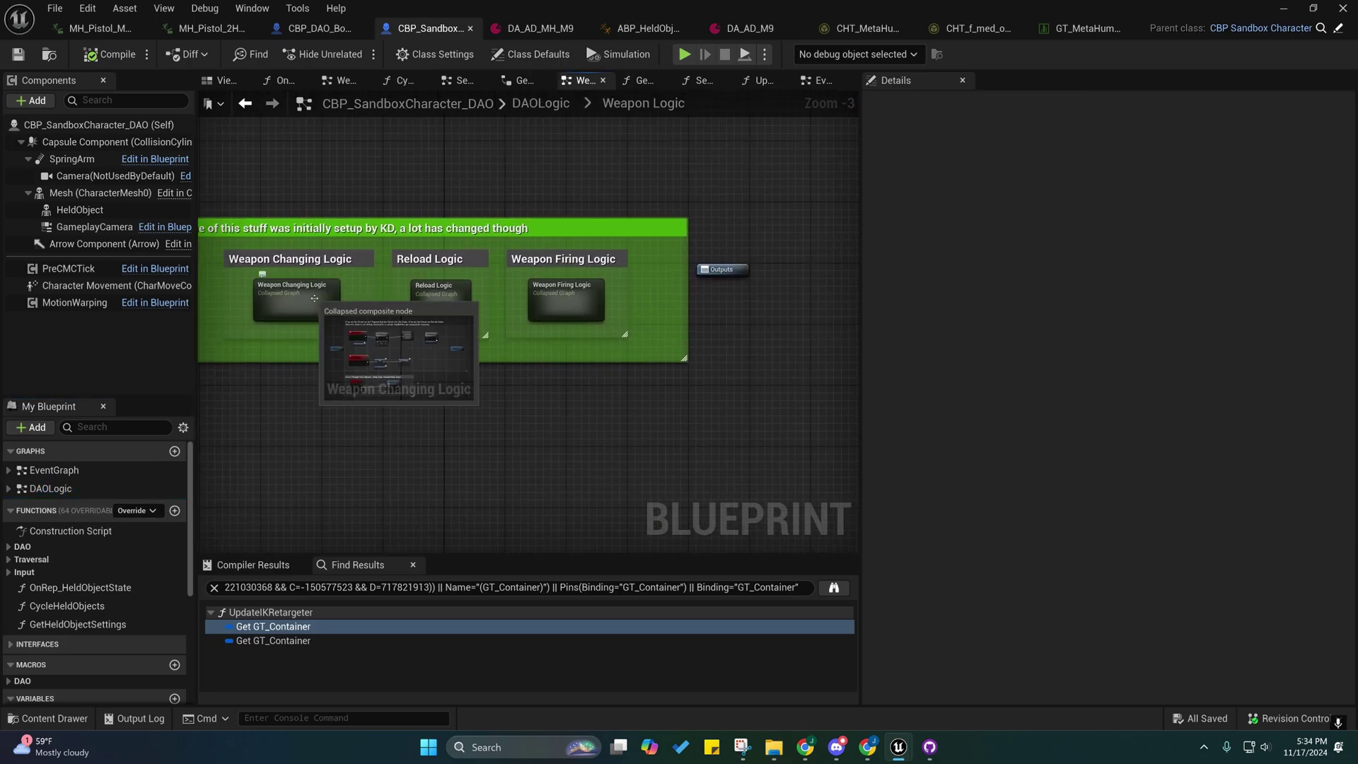
{"action": "double_click", "coordinate": [314, 298]}
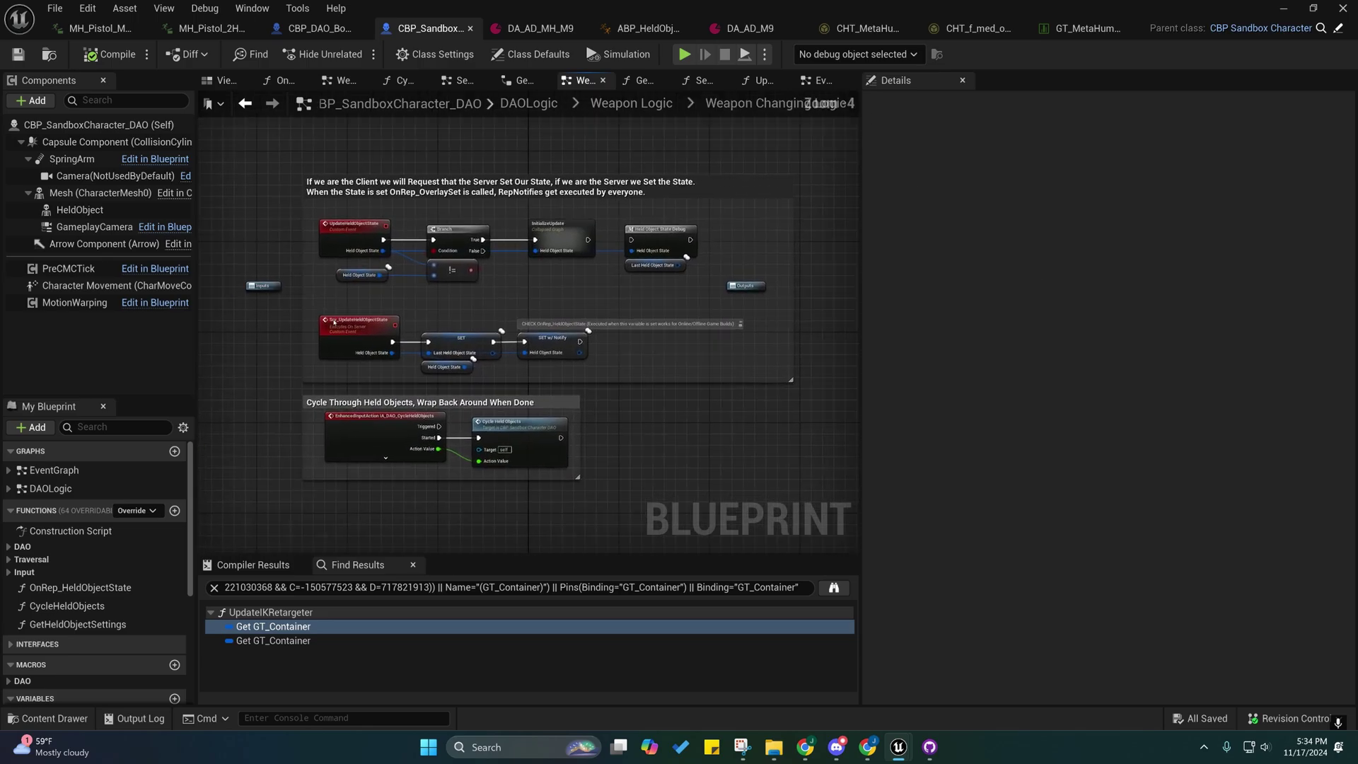
{"action": "right_click_drag", "start_coordinate": [422, 375], "coordinate": [428, 406]}
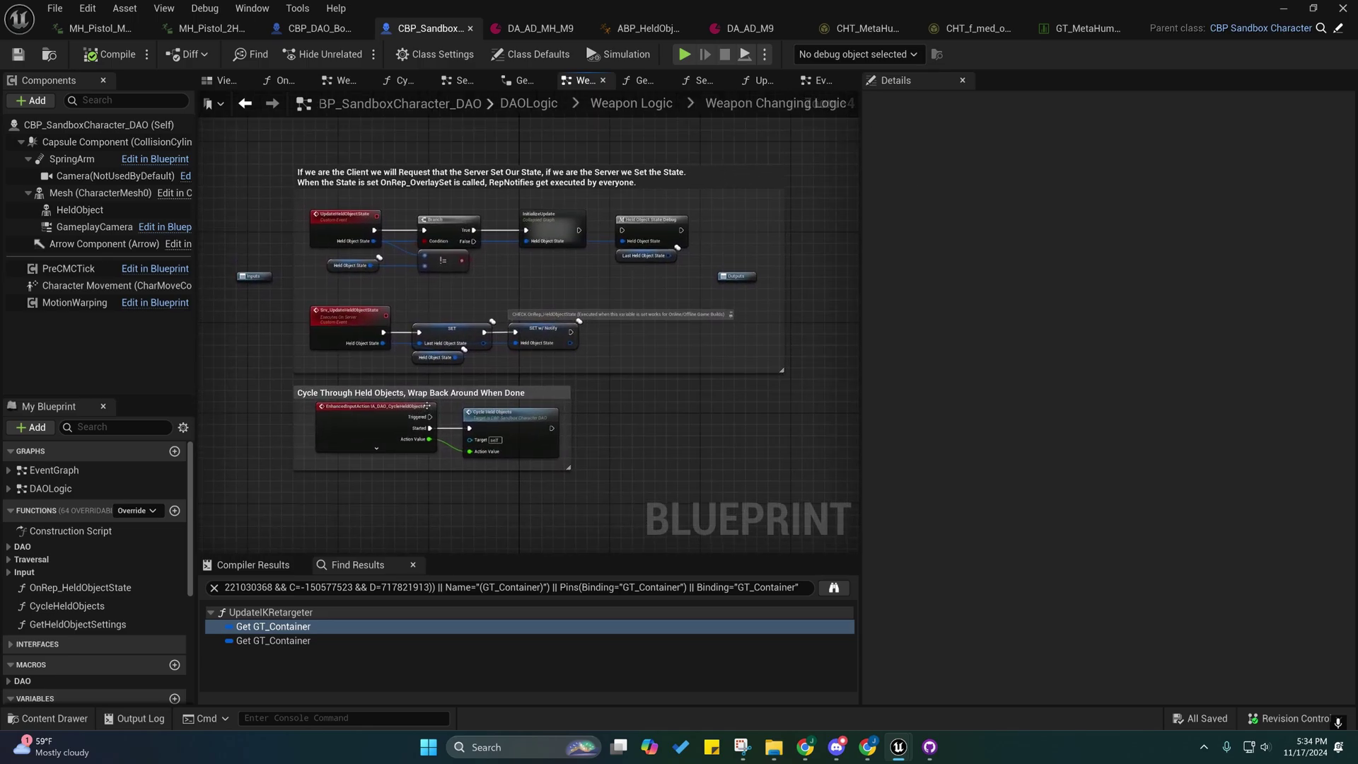
{"action": "left_click", "coordinate": [522, 422]}
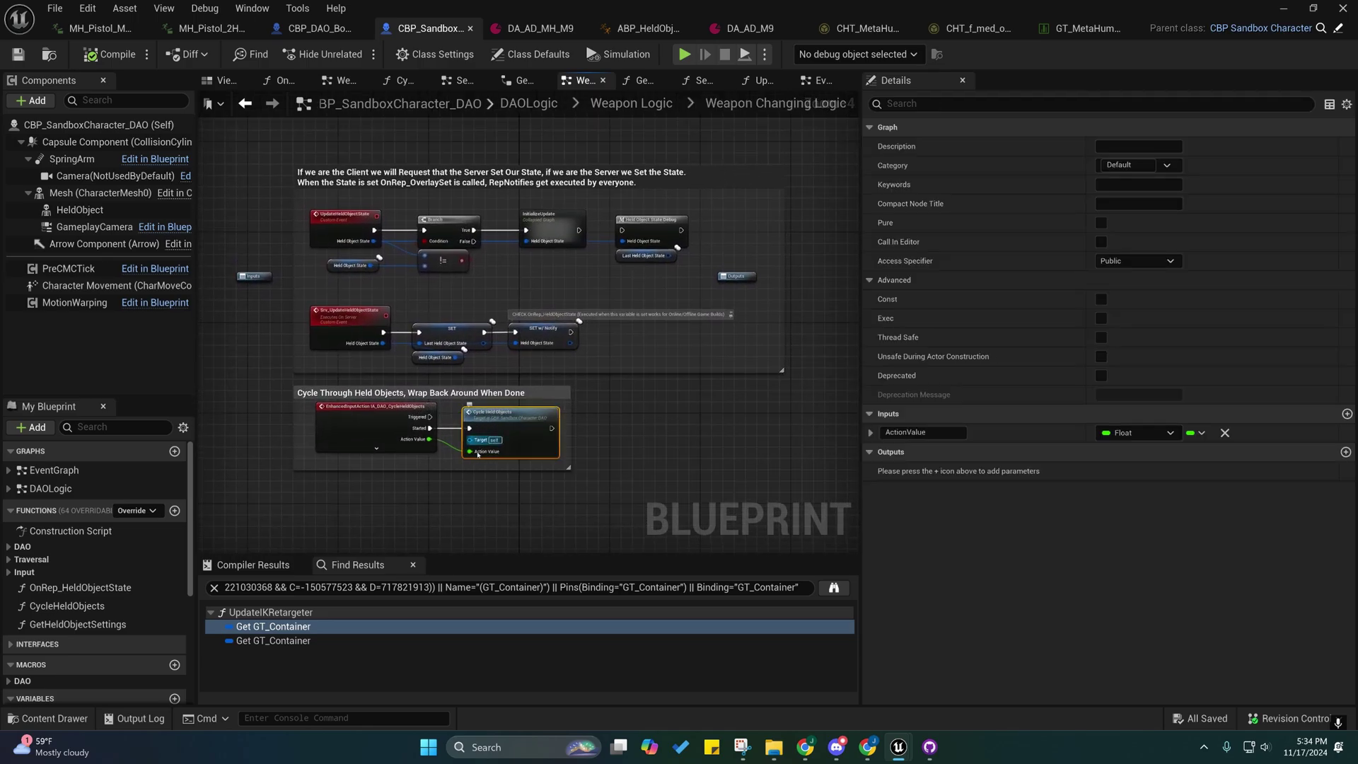
{"action": "right_click_drag", "start_coordinate": [501, 420], "coordinate": [504, 461]}
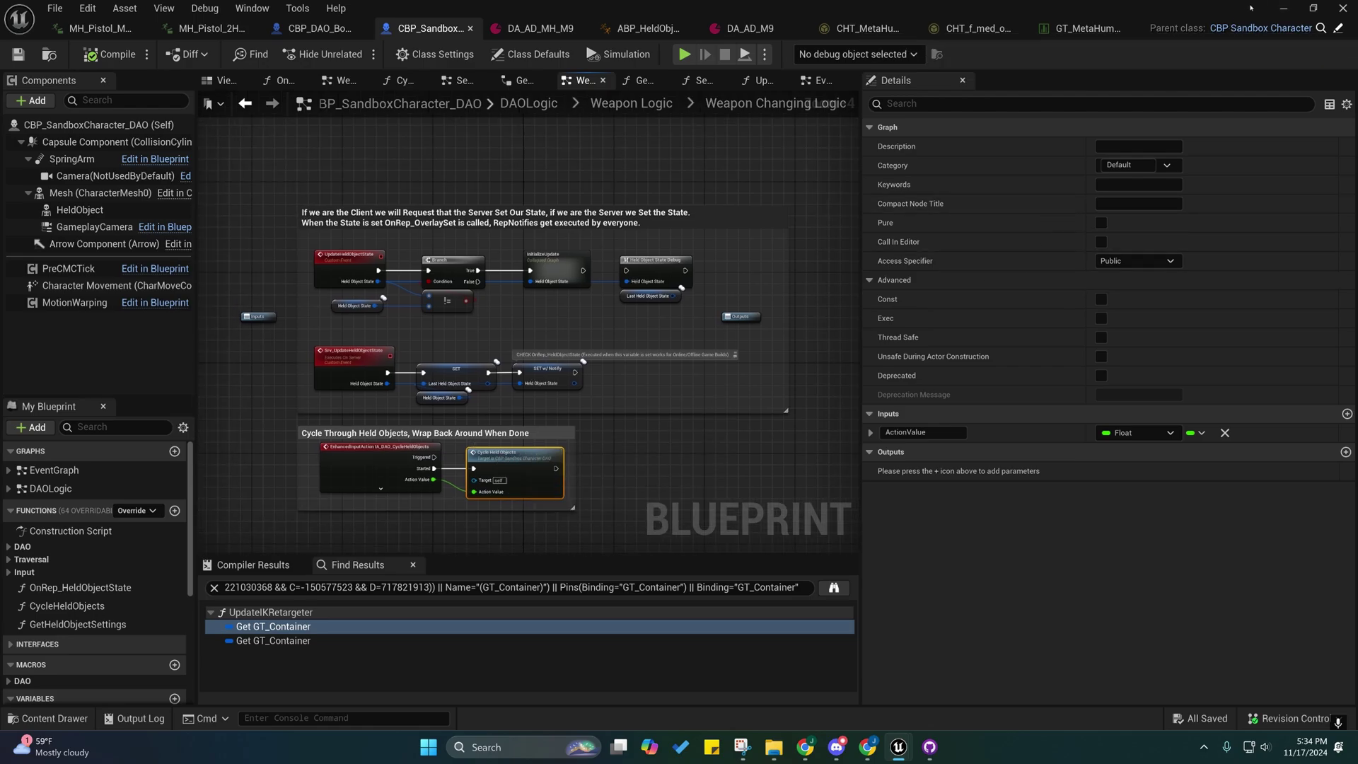
- Play-test the default level, switching the held weapon between ready and aiming, firing and moving the character around, and end the session
{"action": "left_click", "coordinate": [1281, 9]}
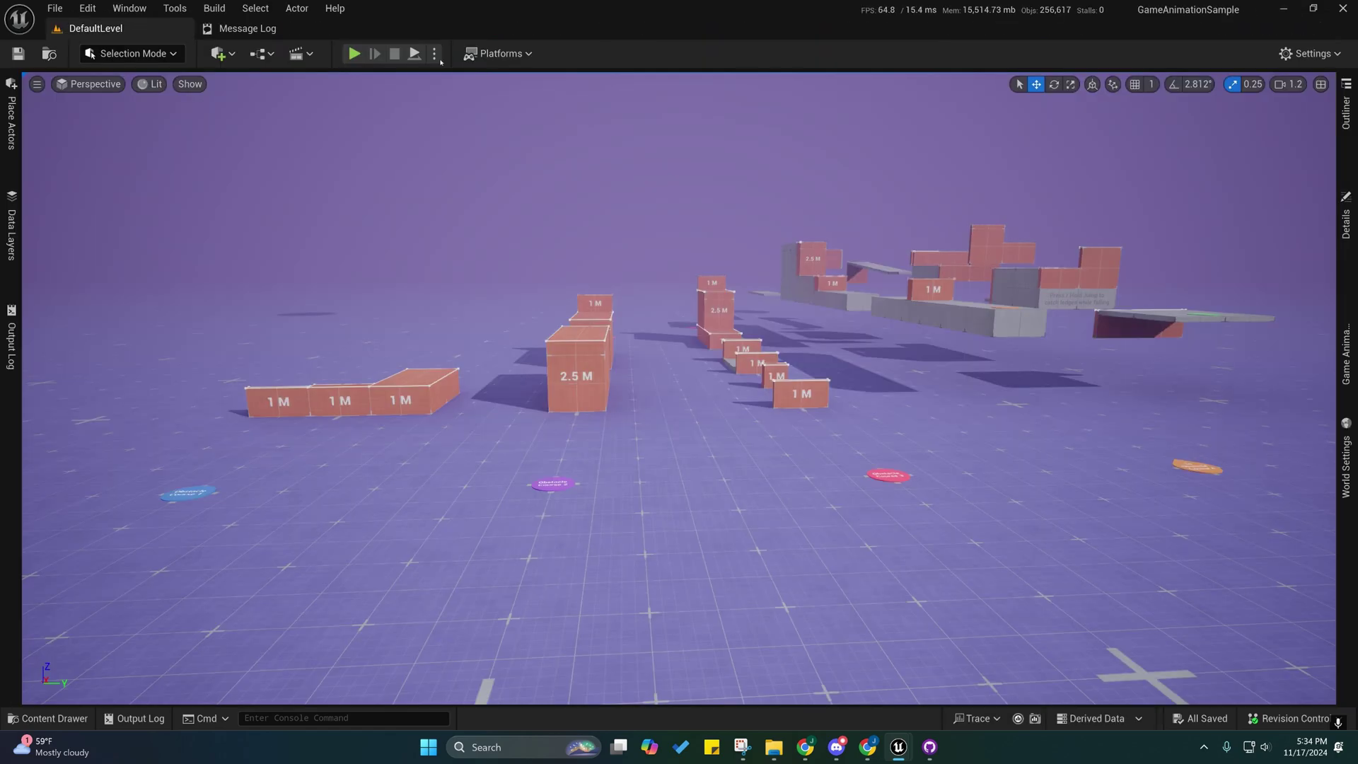
{"action": "left_click", "coordinate": [355, 52]}
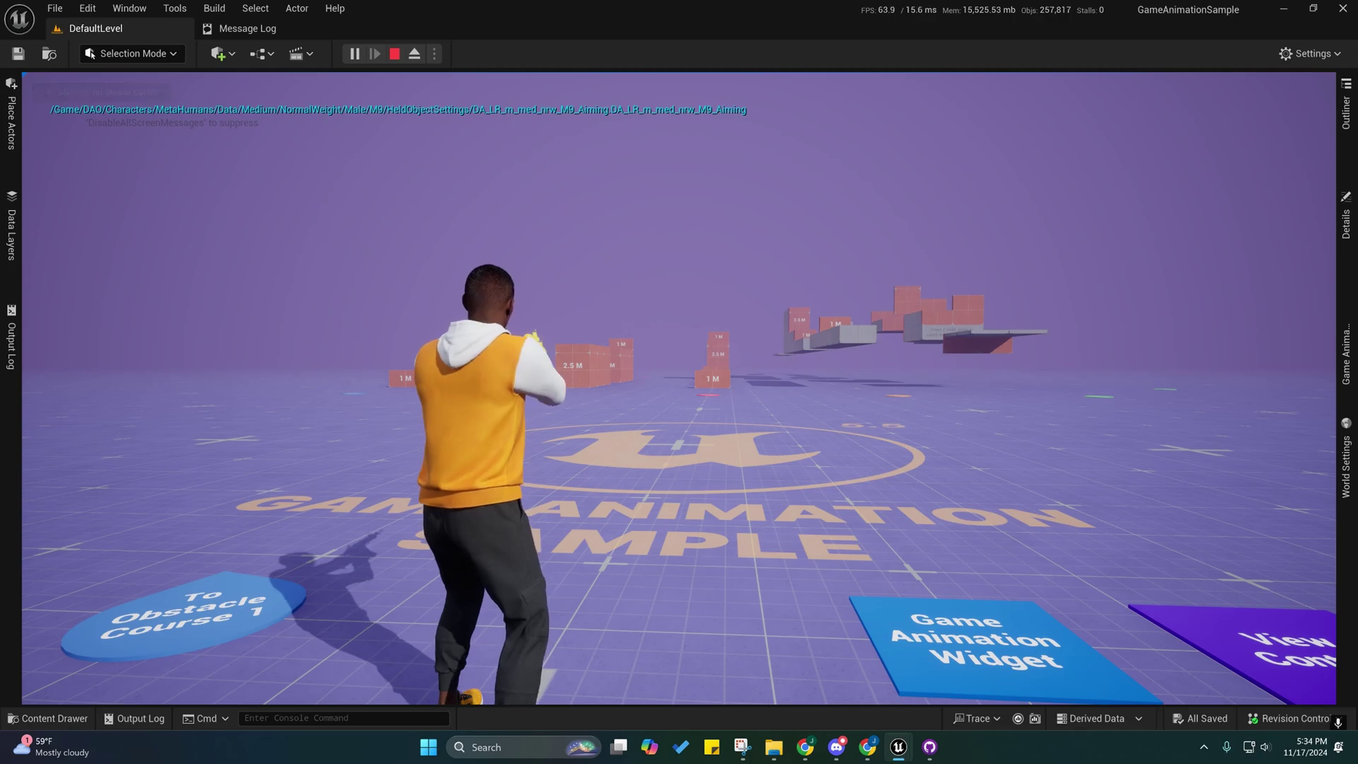
{"action": "right_click", "coordinate": [679, 387]}
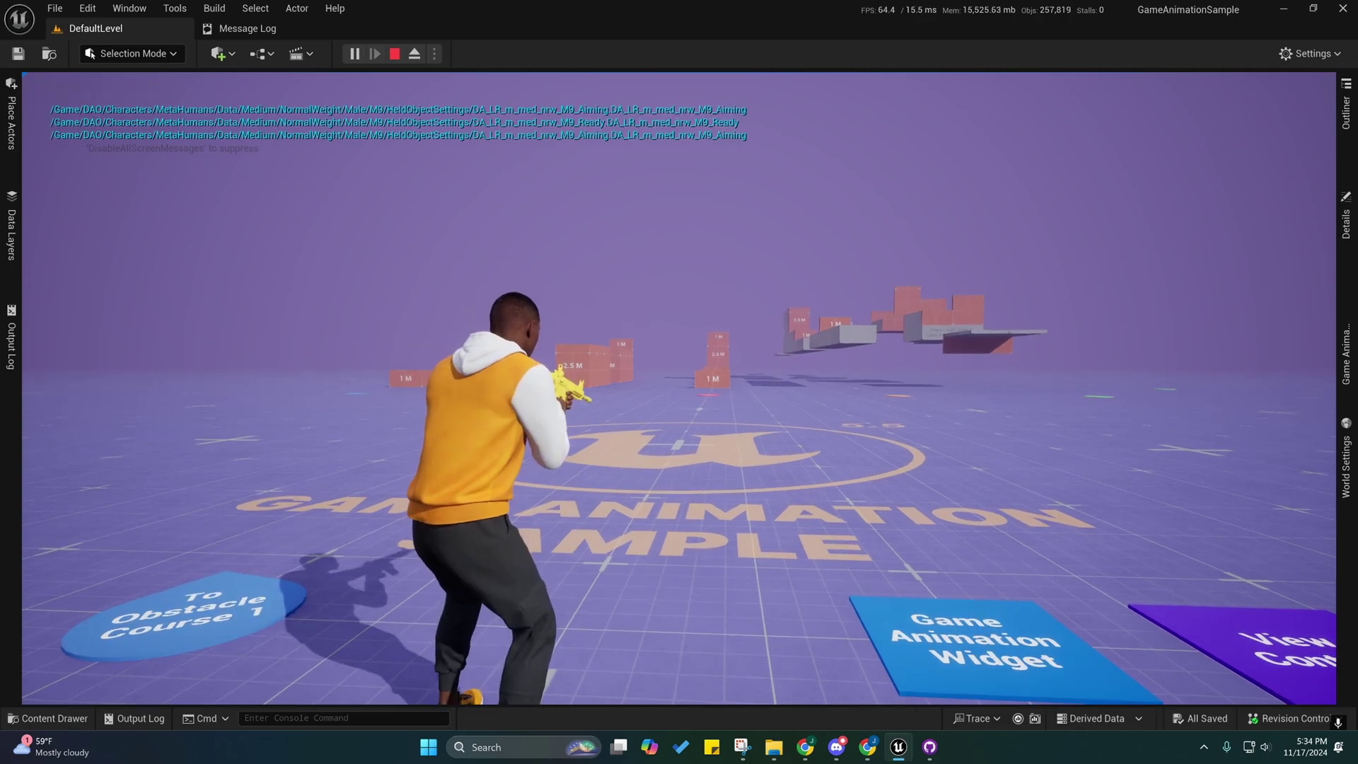
{"action": "right_click", "coordinate": [679, 388]}
{"action": "key", "text": "w"}
{"action": "left_click", "coordinate": [679, 388]}
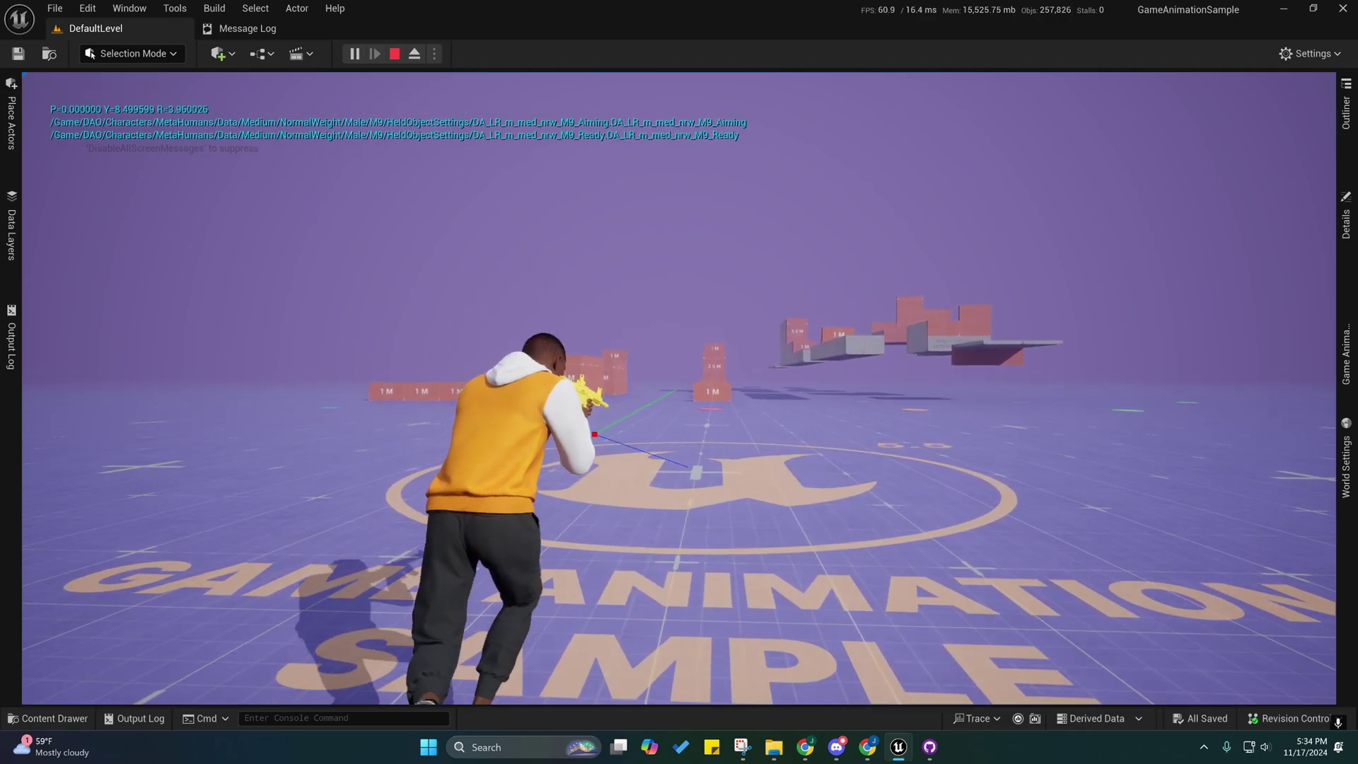
{"action": "key", "text": "a"}
{"action": "key", "text": "s"}
{"action": "key", "text": "d"}
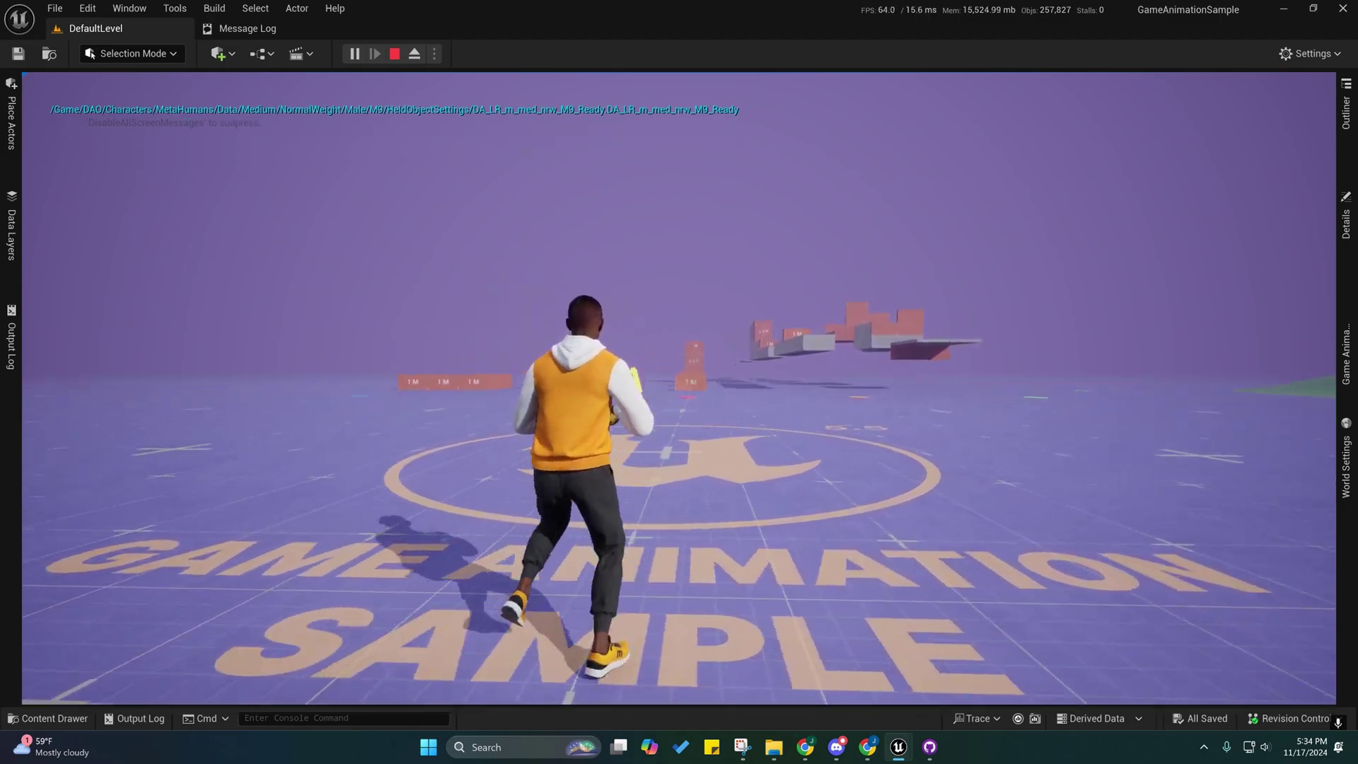
{"action": "key", "text": "Escape"}
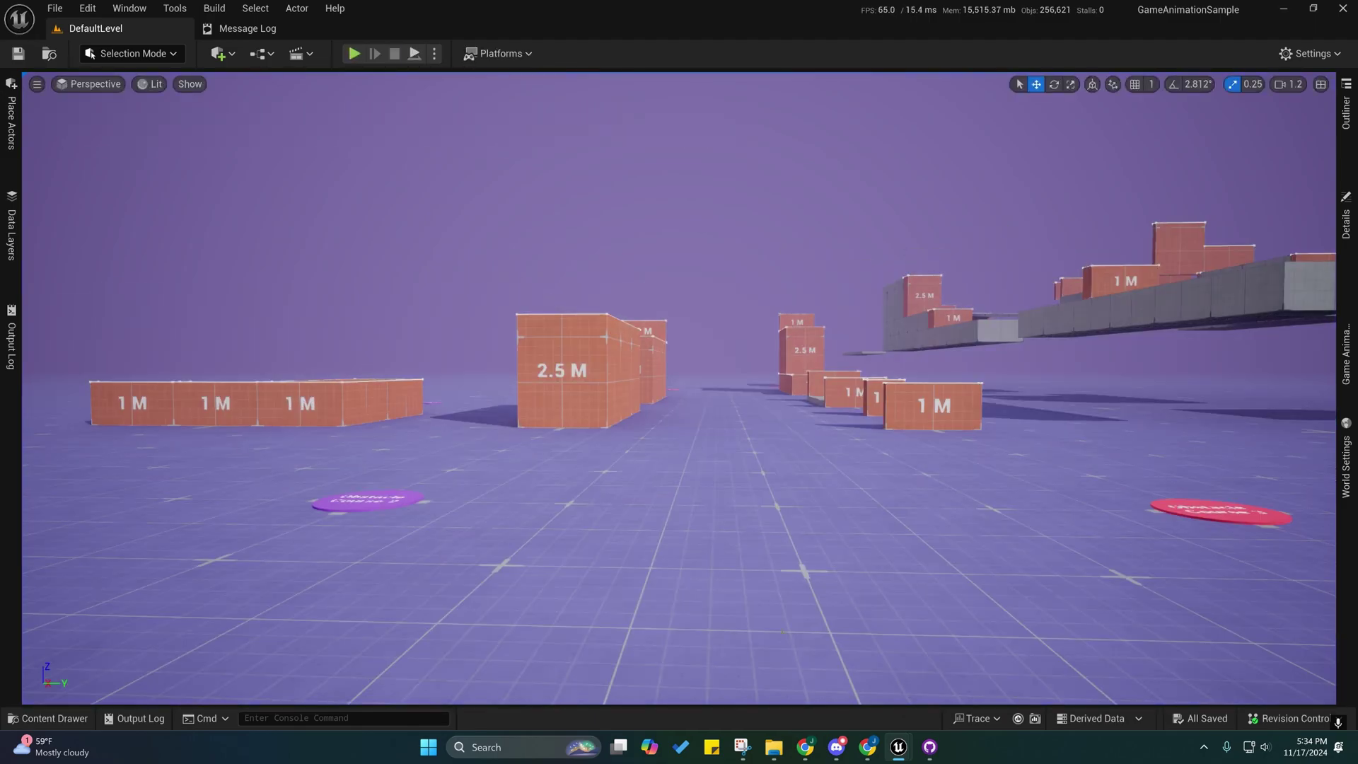
- Return to CBP_SandboxCharacter_DAO and review the held object state update events in the Weapon Changing Logic graph
{"action": "mouse_move", "coordinate": [917, 734]}
{"action": "mouse_move", "coordinate": [875, 695]}
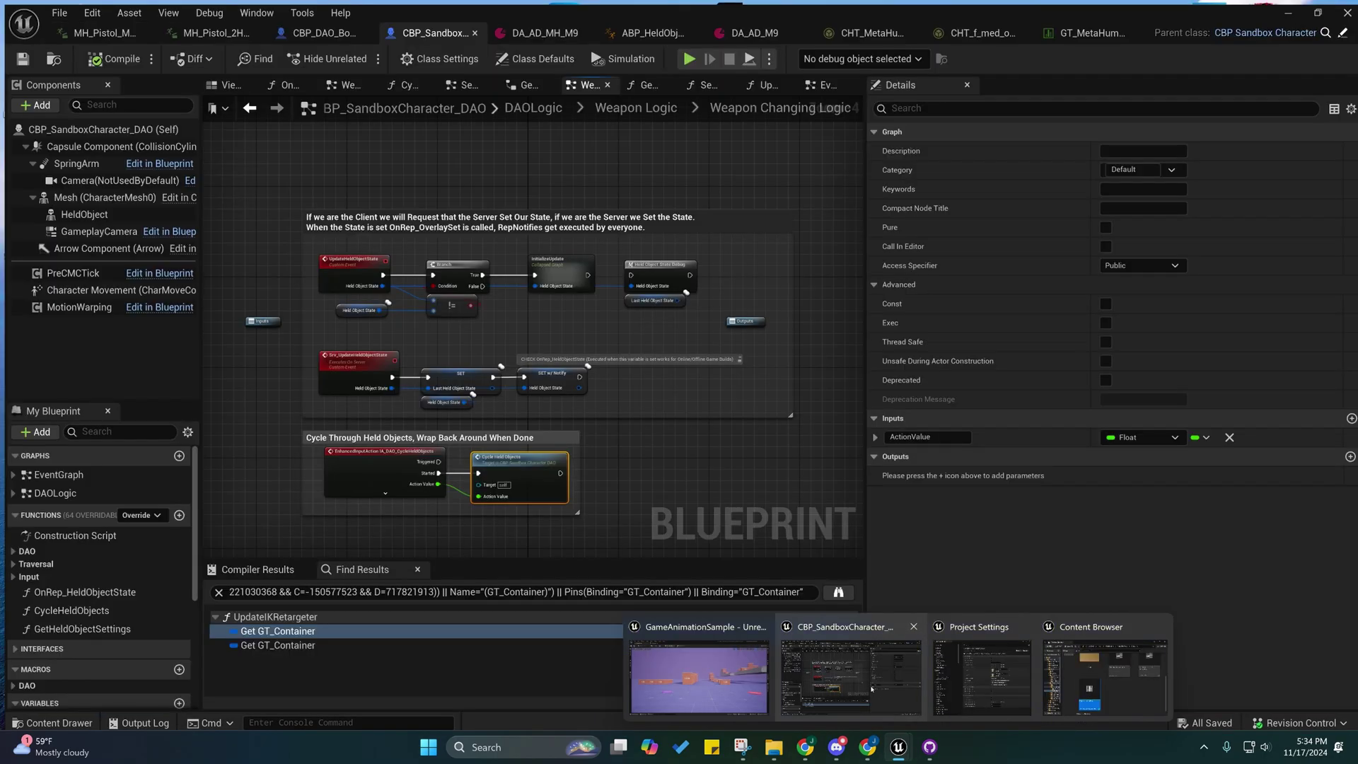
{"action": "left_click", "coordinate": [867, 669]}
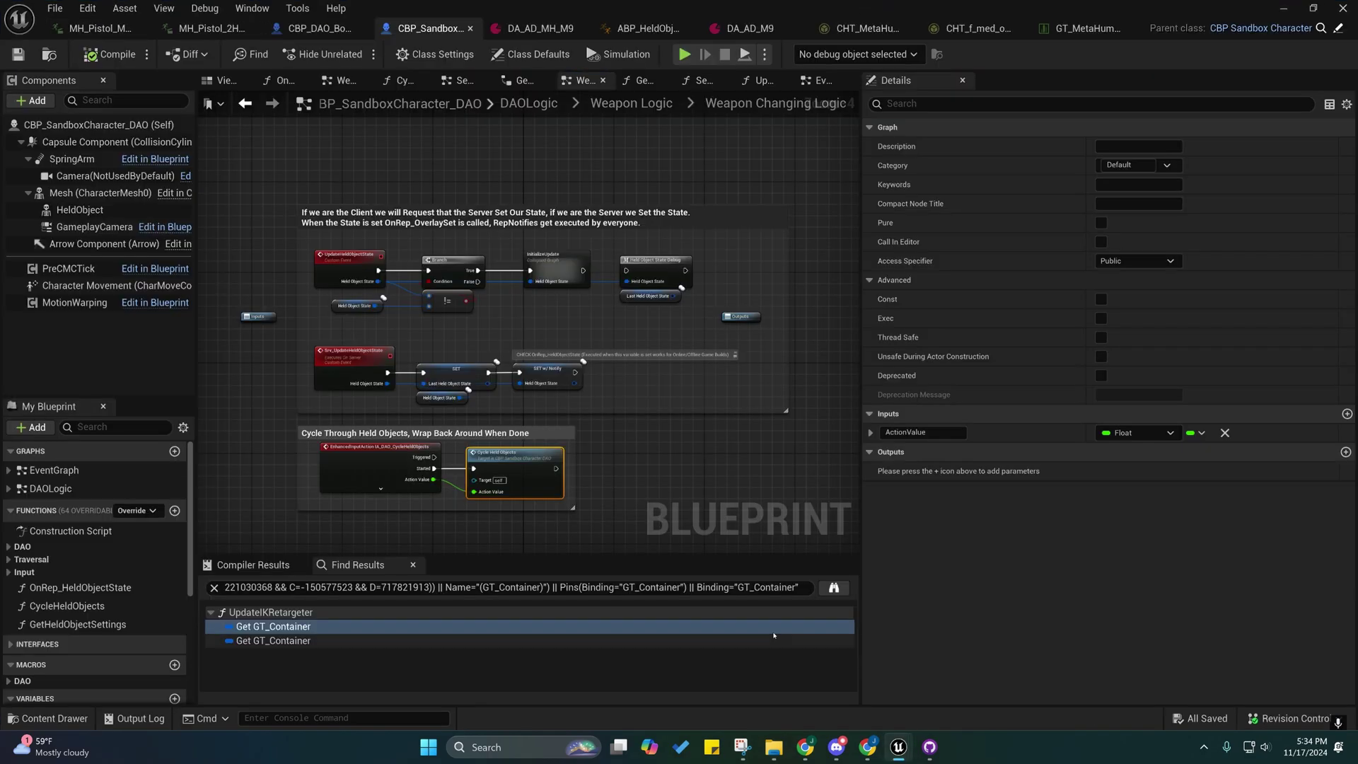
{"action": "right_click_drag", "start_coordinate": [650, 435], "coordinate": [645, 370]}
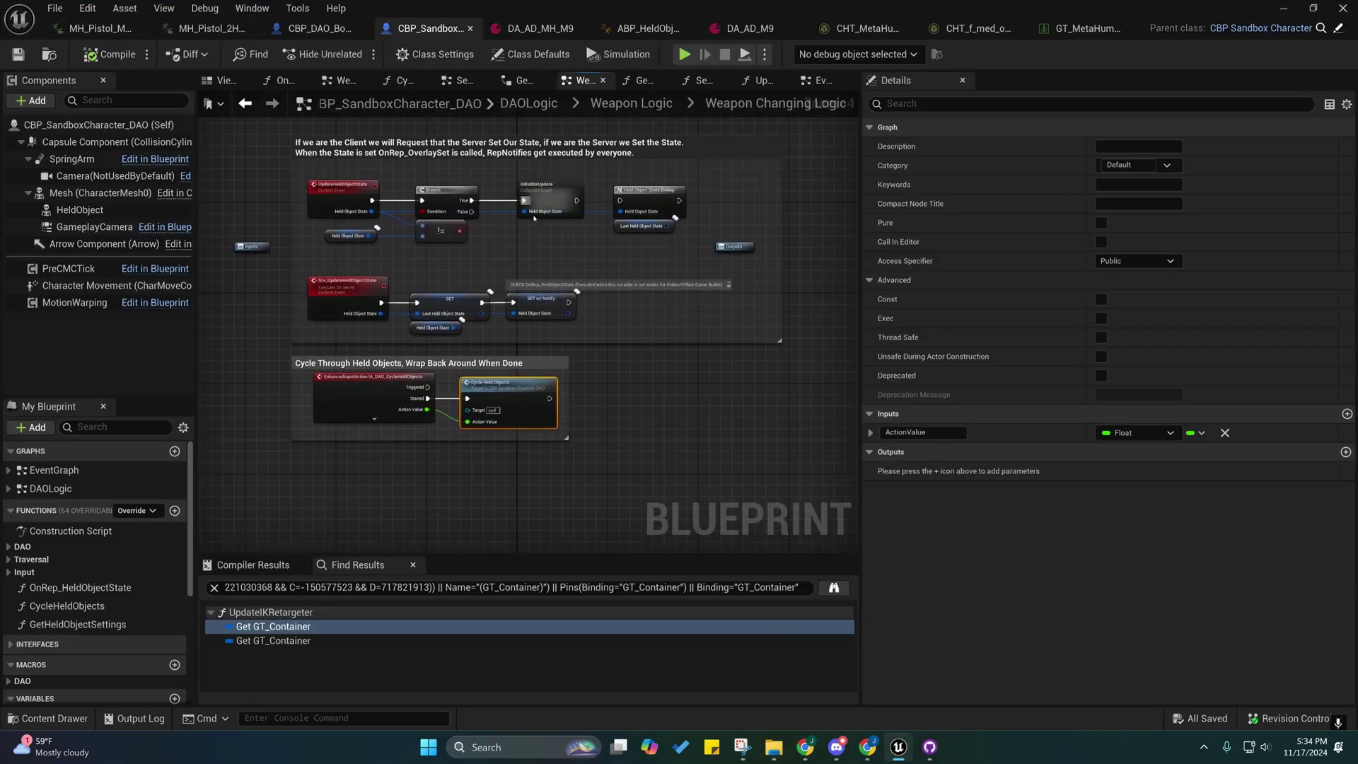
{"action": "right_click_drag", "start_coordinate": [534, 218], "coordinate": [593, 300]}
{"action": "right_click_drag", "start_coordinate": [348, 190], "coordinate": [296, 264]}
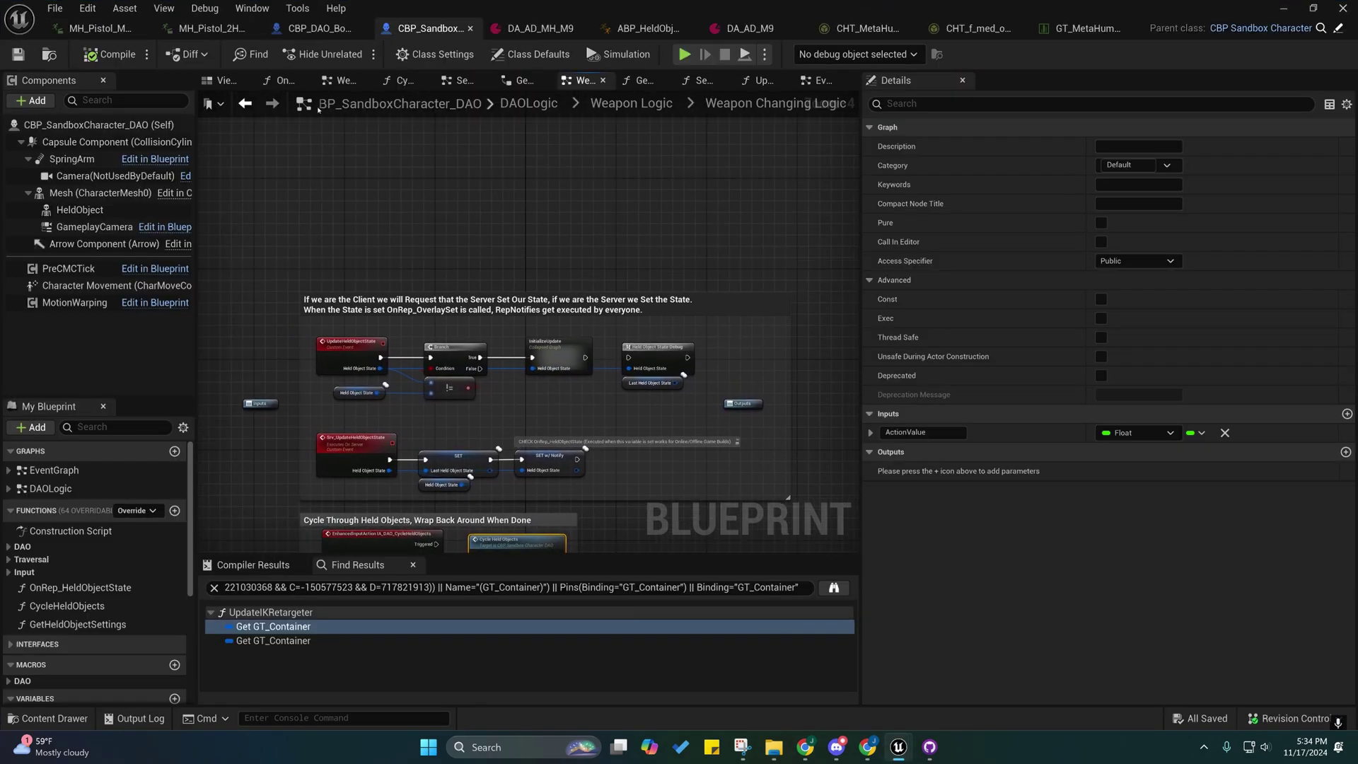
- Open the blueprint's main Event Graph and examine its begin play, tick and held object stance logic
{"action": "double_click", "coordinate": [48, 472]}
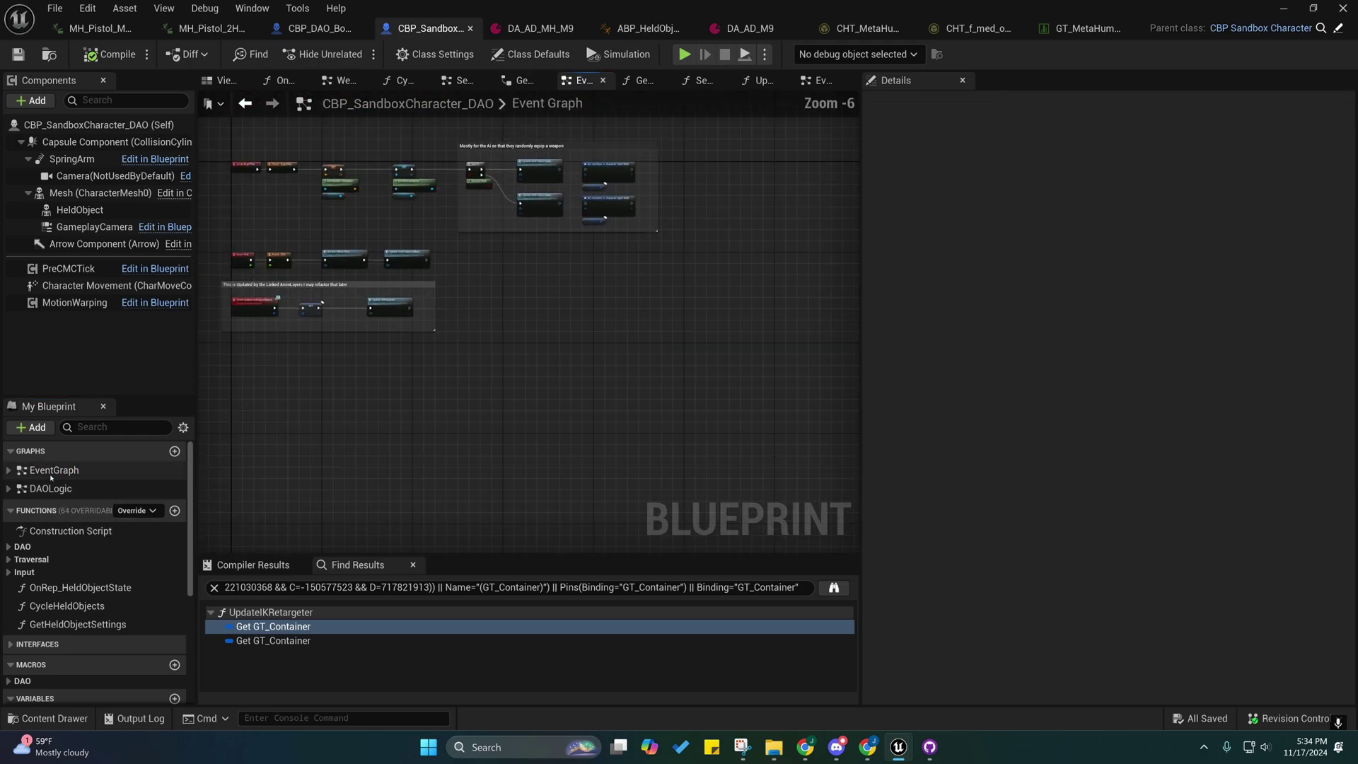
{"action": "right_click_drag", "start_coordinate": [273, 190], "coordinate": [361, 275]}
{"action": "scroll", "coordinate": [339, 250], "scroll_direction": "up", "scroll_amount": 1}
{"action": "scroll", "coordinate": [339, 251], "scroll_direction": "up", "scroll_amount": 1}
{"action": "right_click_drag", "start_coordinate": [541, 396], "coordinate": [388, 290]}
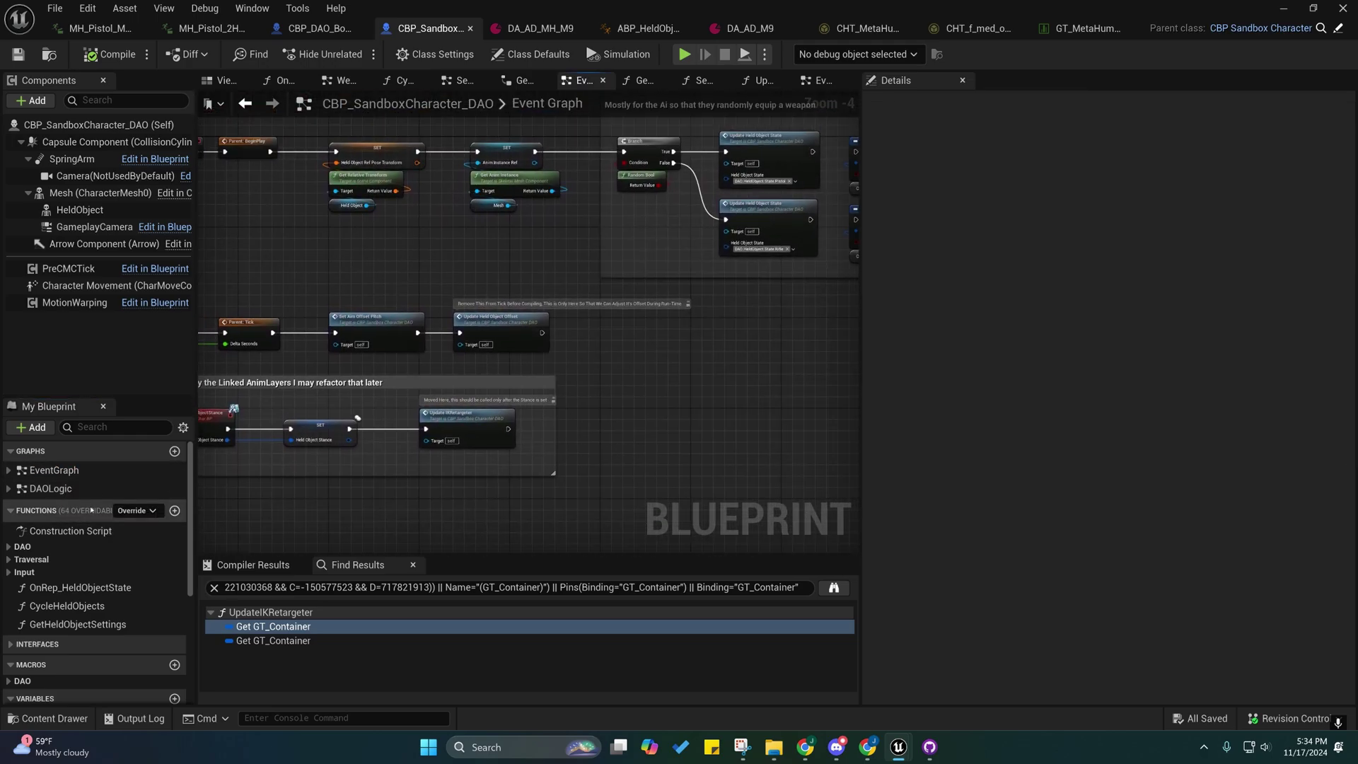
- Open the SetupInput function and, from its Add Mapping Context node, open the assigned input mapping context asset
{"action": "left_click", "coordinate": [10, 572]}
{"action": "double_click", "coordinate": [60, 587]}
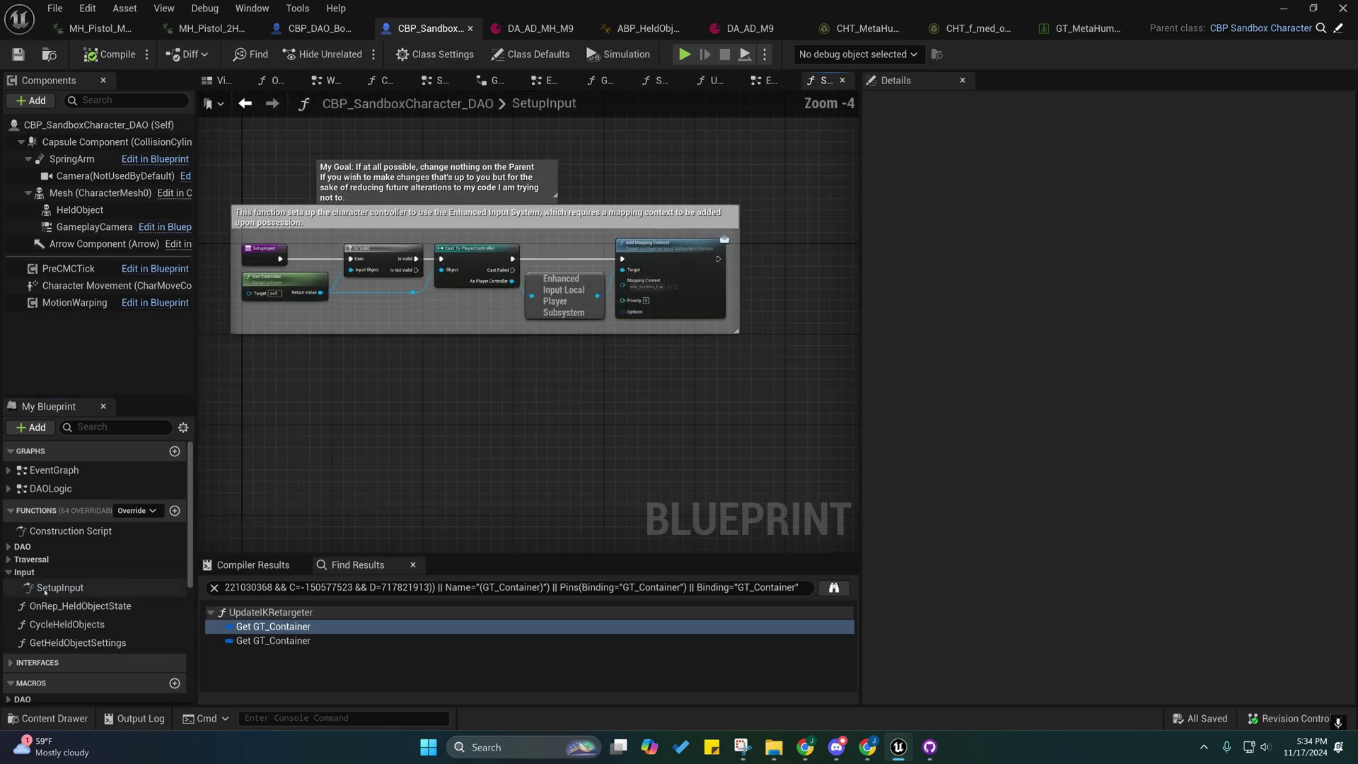
{"action": "scroll", "coordinate": [561, 300], "scroll_direction": "up", "scroll_amount": 3}
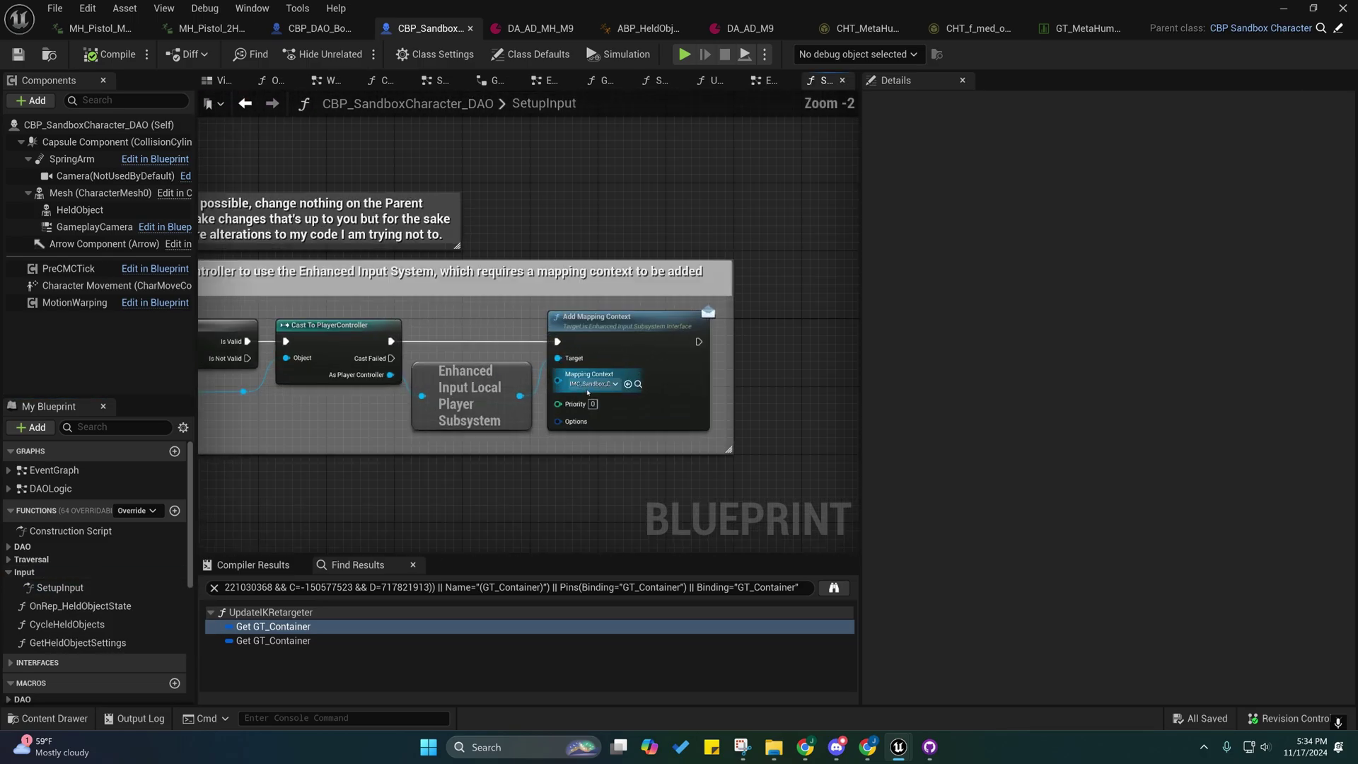
{"action": "scroll", "coordinate": [561, 299], "scroll_direction": "up", "scroll_amount": 1}
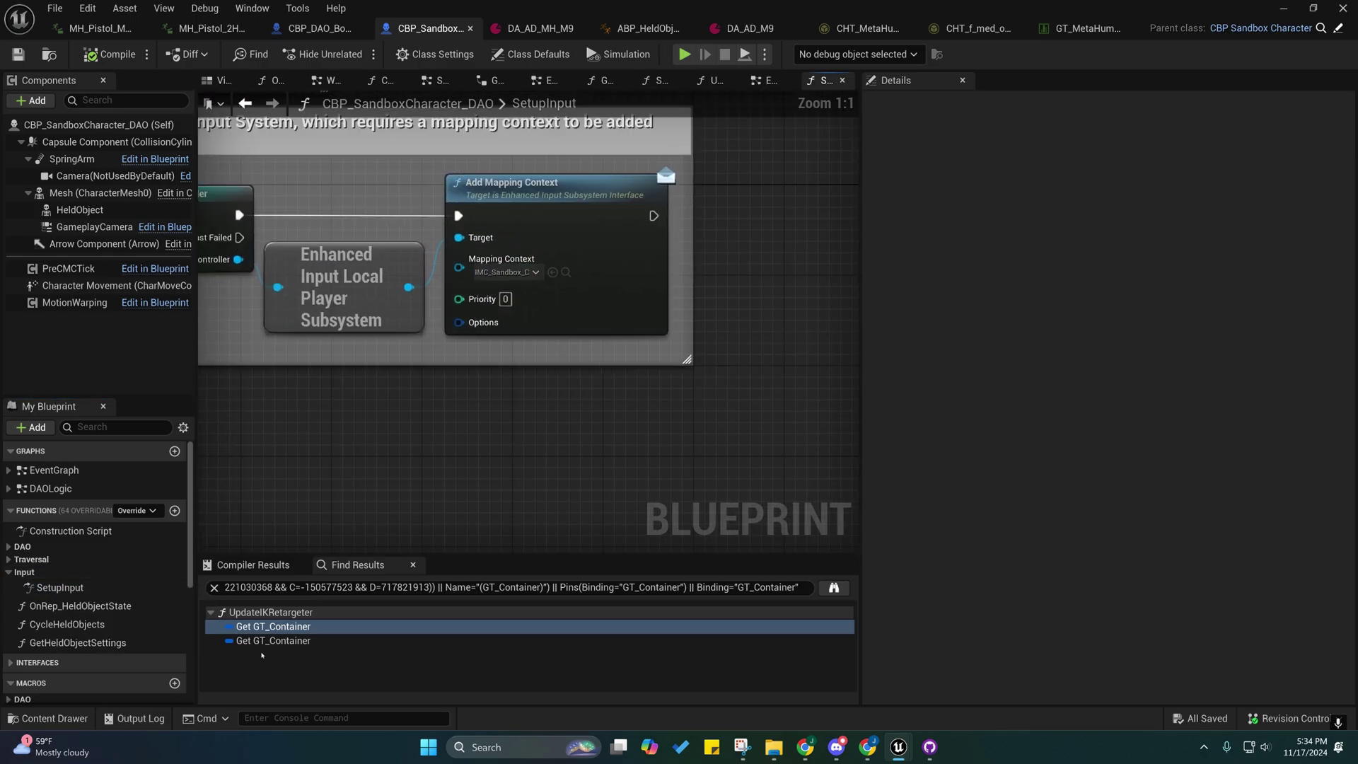
{"action": "right_click_drag", "start_coordinate": [566, 385], "coordinate": [580, 453]}
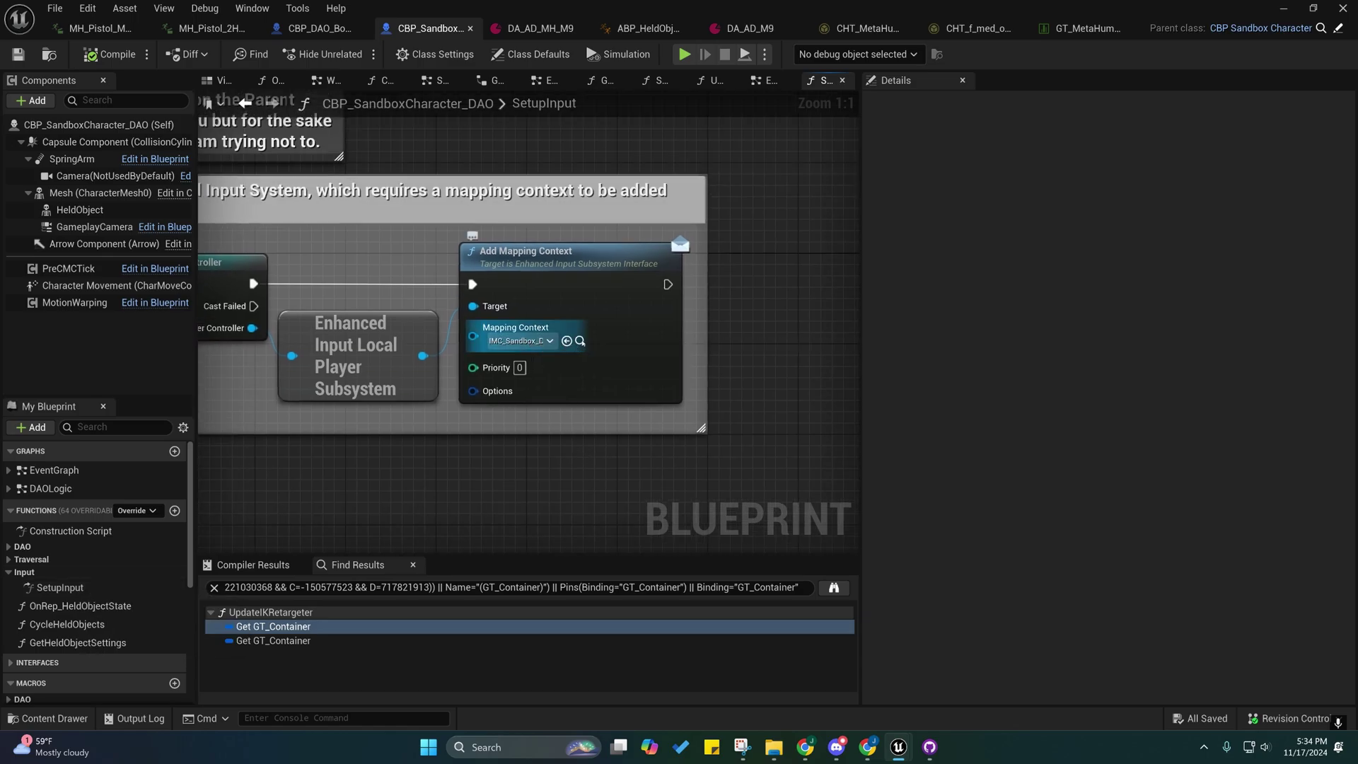
{"action": "left_click", "coordinate": [579, 342]}
{"action": "double_click", "coordinate": [486, 378]}
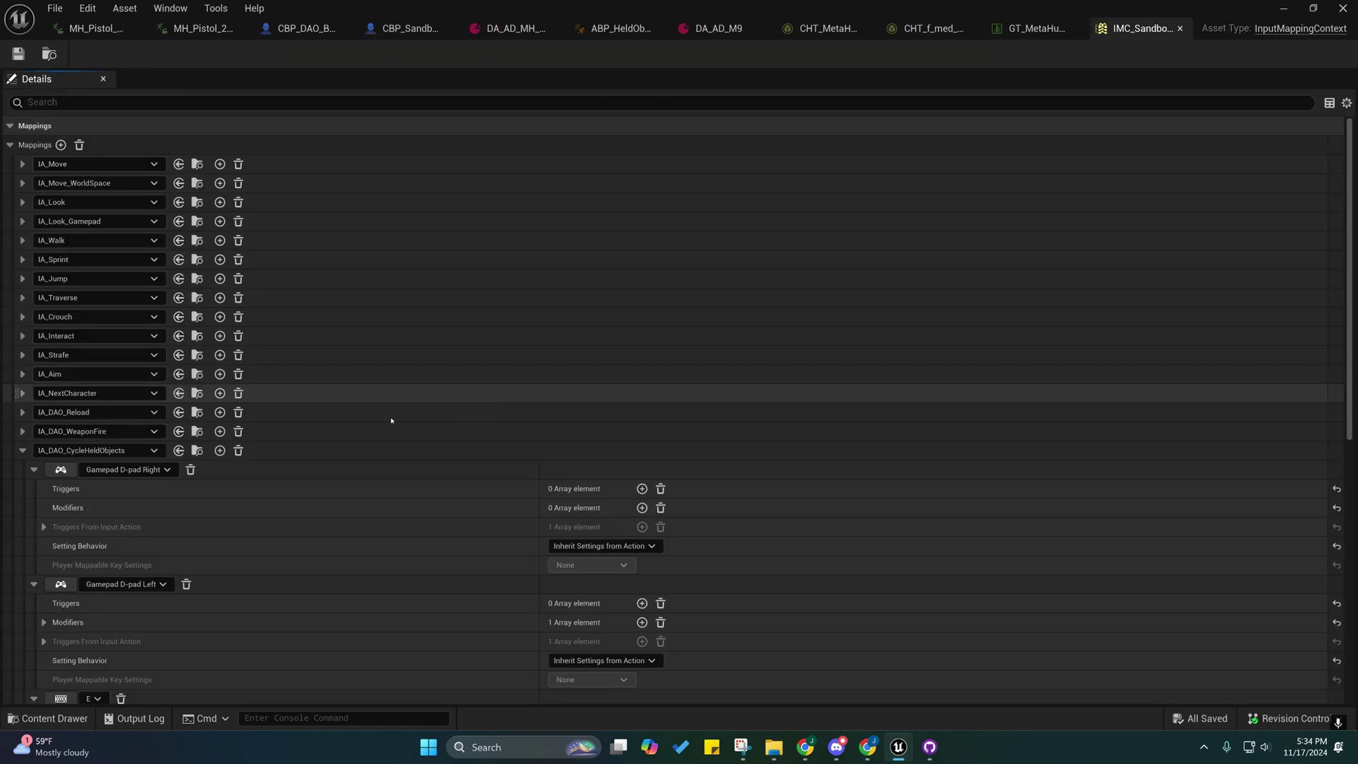
- Collapse the IA_DAO_CycleHeldObjects and IA_DAO_Emote mappings to get a compact list of input actions
{"action": "scroll", "coordinate": [182, 432], "scroll_direction": "down", "scroll_amount": 5}
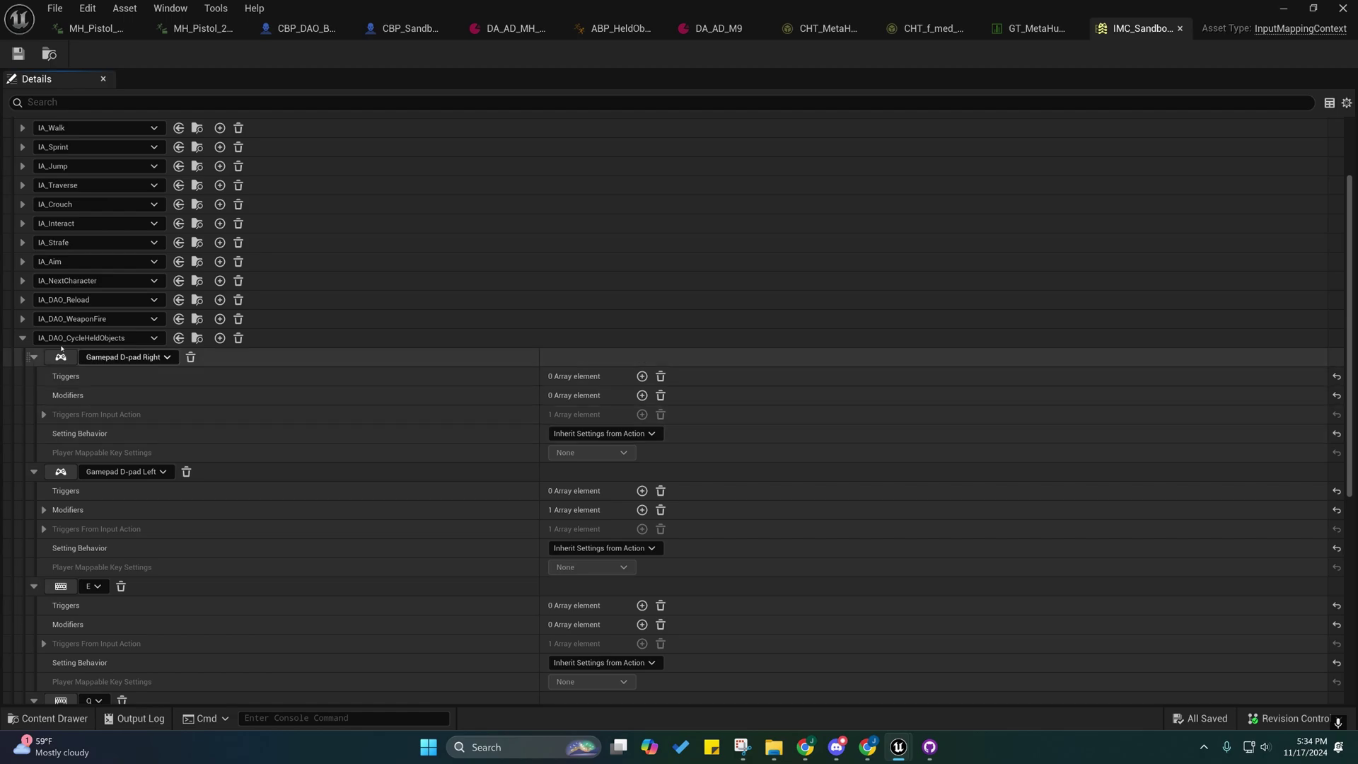
{"action": "left_click", "coordinate": [23, 337]}
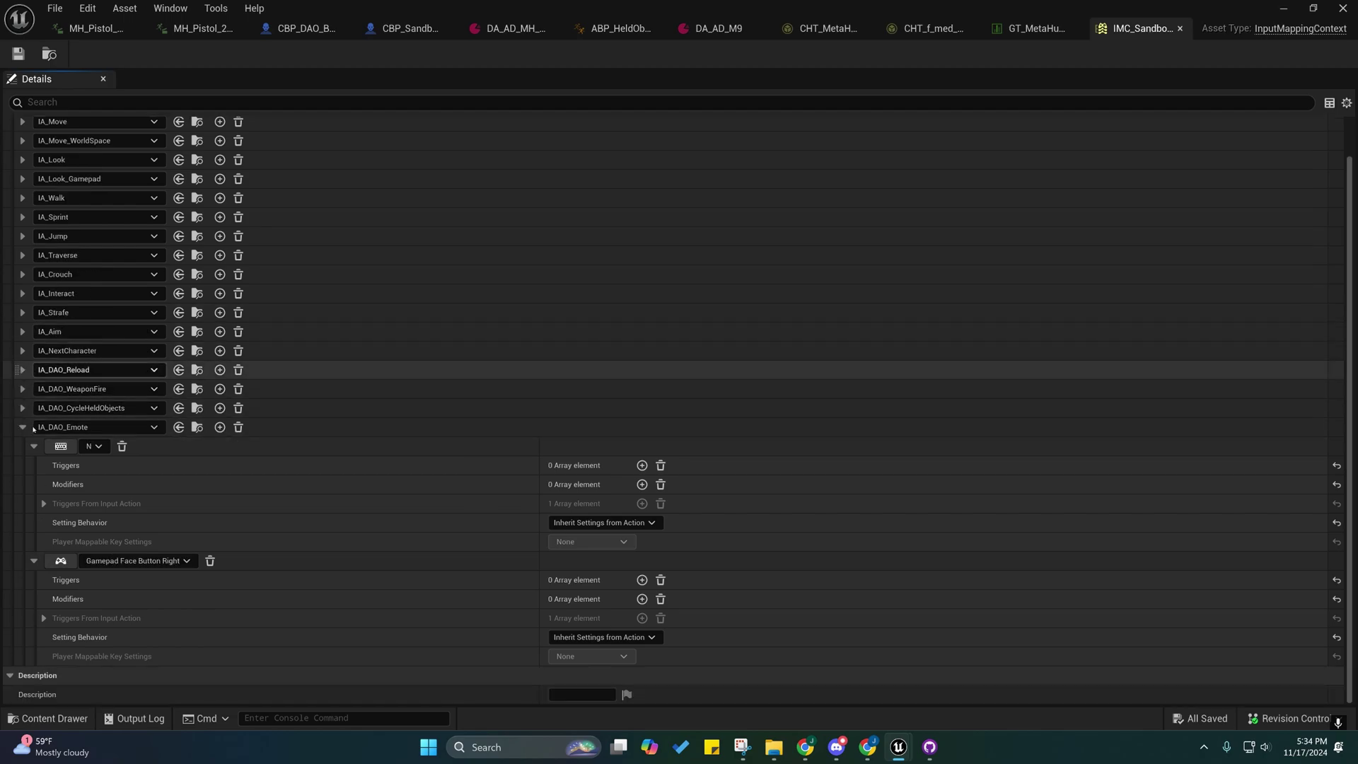
{"action": "left_click", "coordinate": [23, 427]}
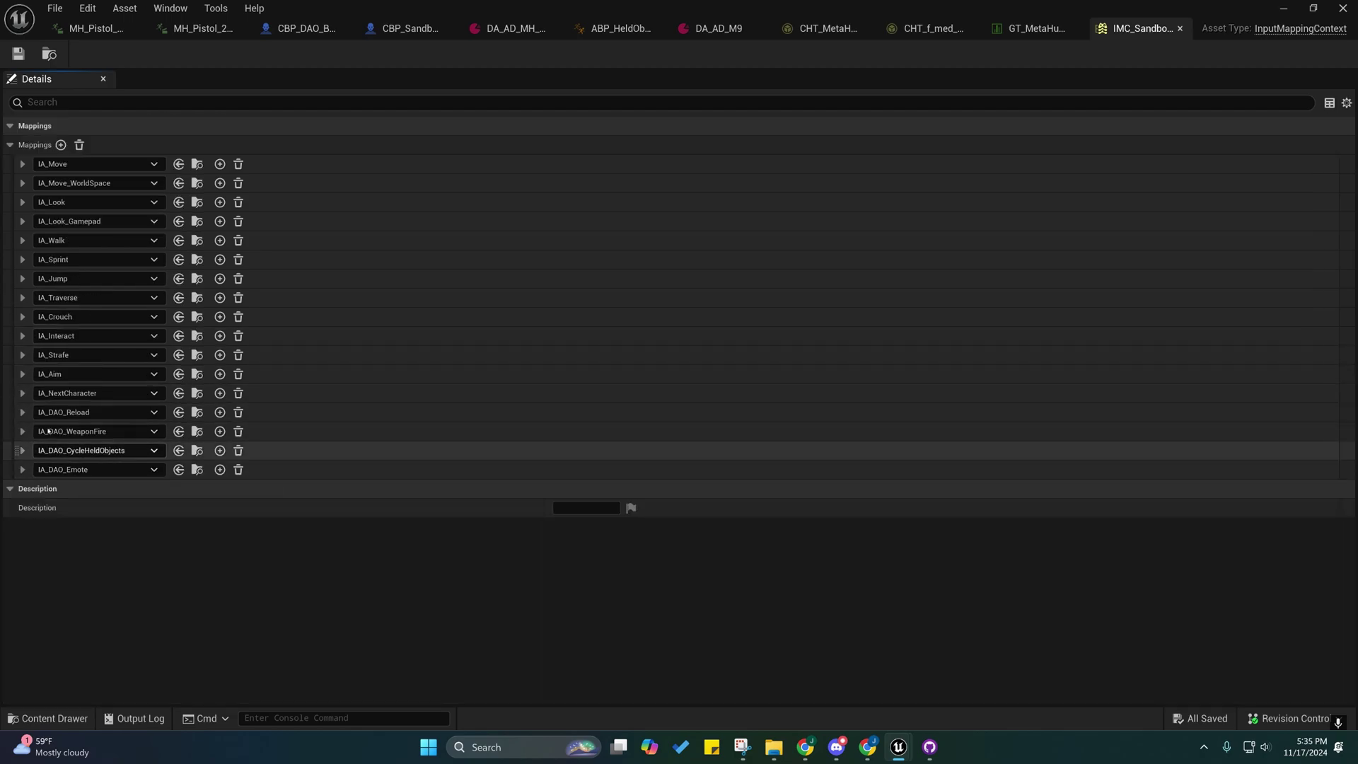
- Expand the IA_DAO_Reload, IA_DAO_WeaponFire and IA_DAO_CycleHeldObjects mappings to check their key and gamepad bindings
{"action": "left_click", "coordinate": [22, 412]}
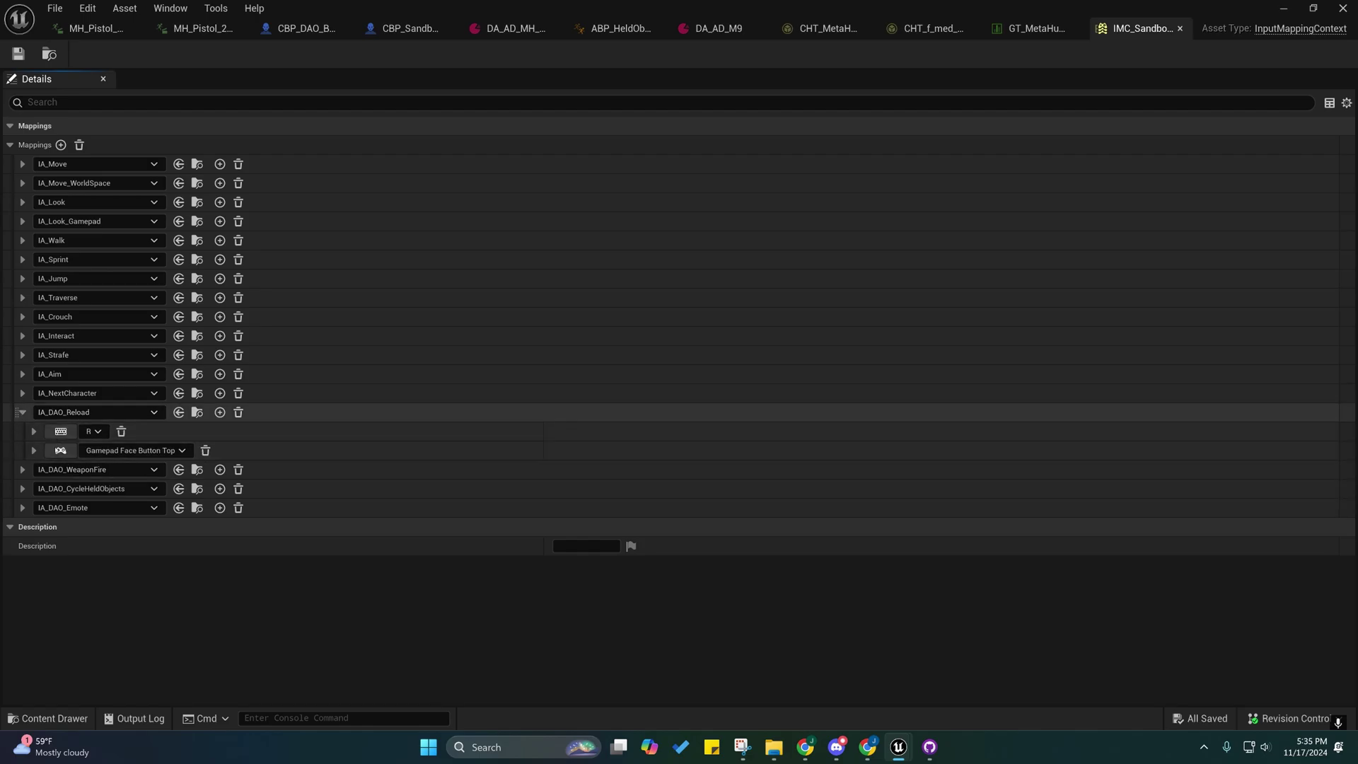
{"action": "left_click", "coordinate": [22, 470]}
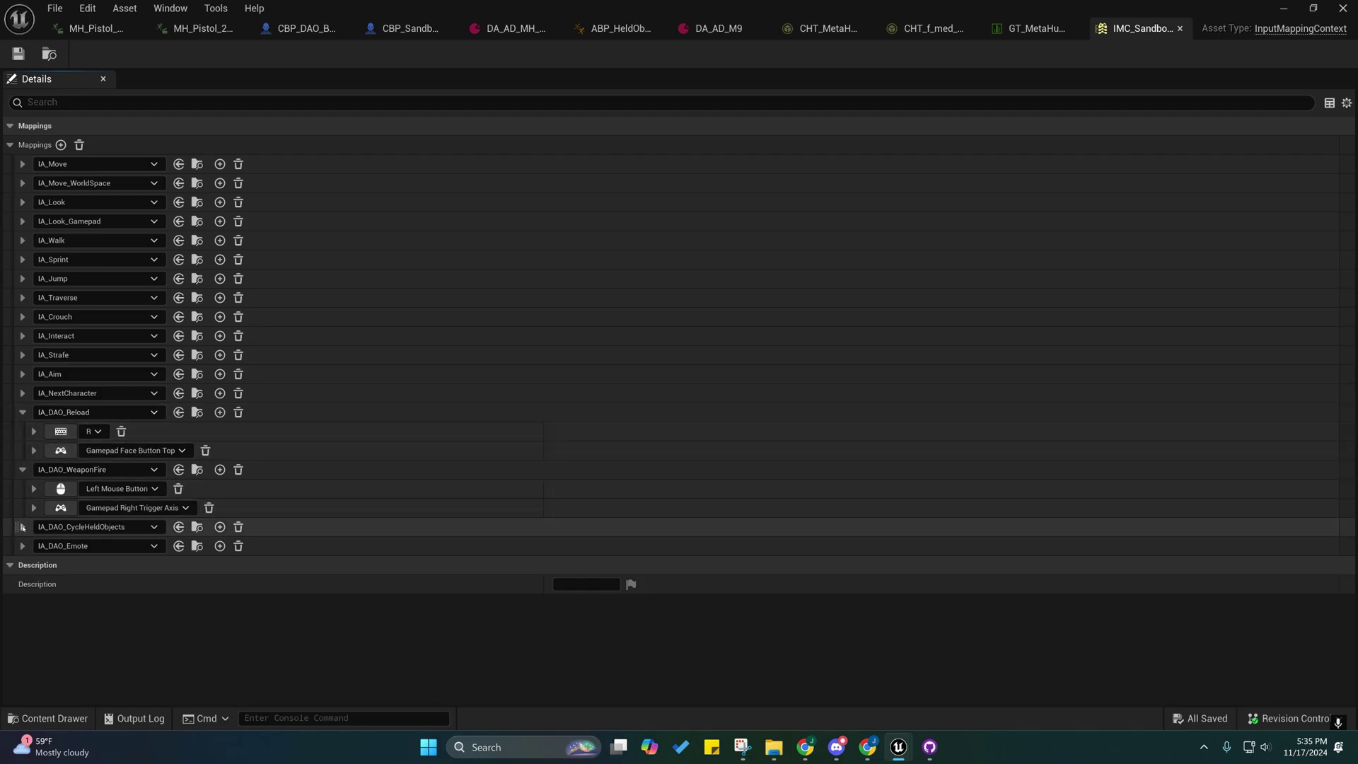
{"action": "left_click", "coordinate": [22, 527]}
{"action": "scroll", "coordinate": [70, 580], "scroll_direction": "down", "scroll_amount": 2}
{"action": "scroll", "coordinate": [86, 616], "scroll_direction": "down", "scroll_amount": 6}
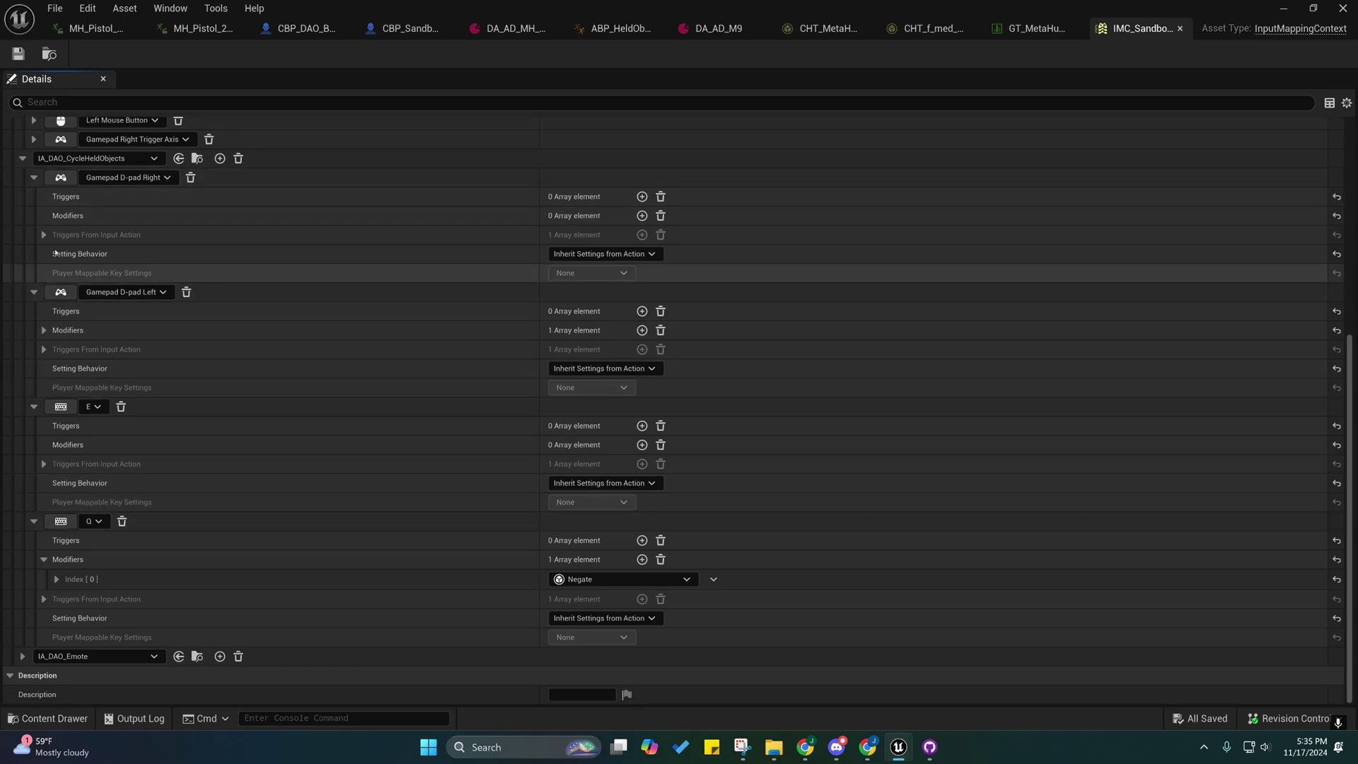
{"action": "left_click", "coordinate": [23, 158]}
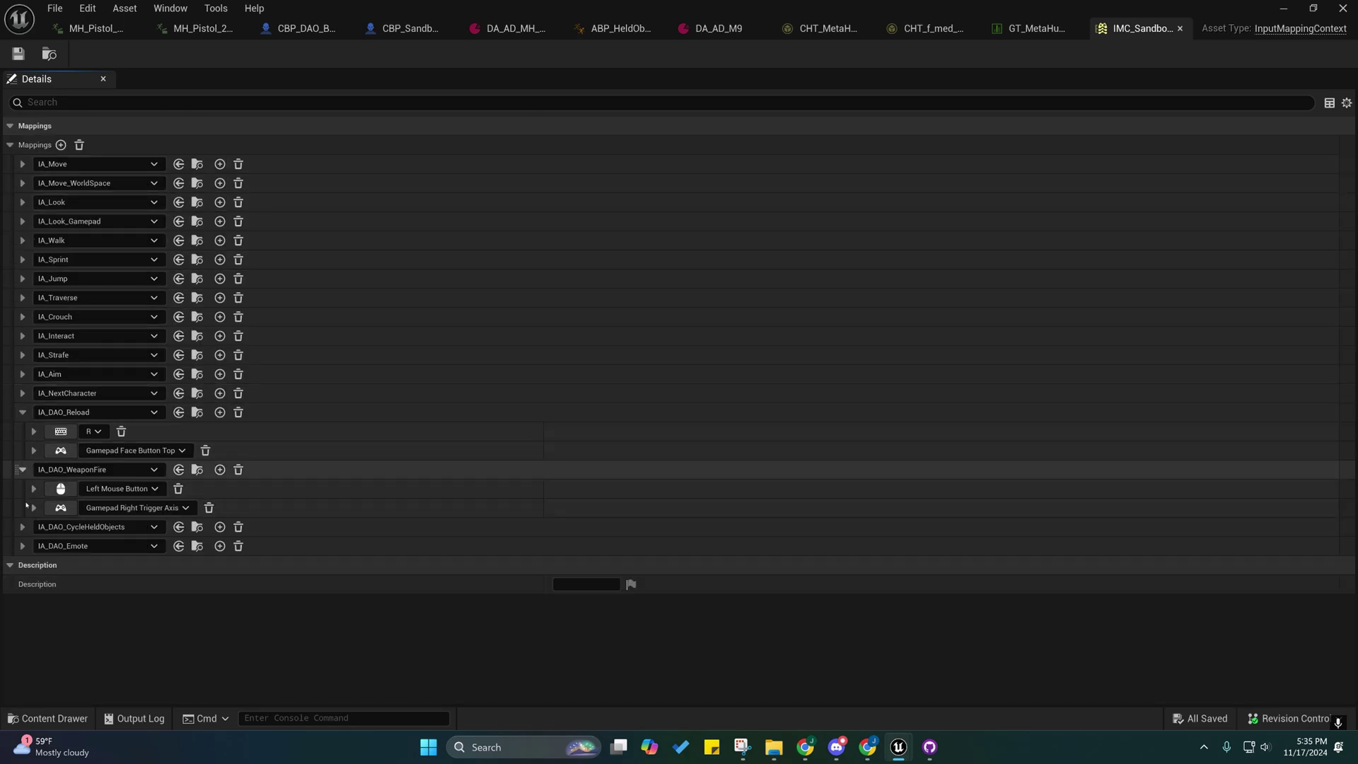
- Expand the IA_DAO_Emote mapping to check its keyboard and gamepad bindings, and collapse it again
{"action": "left_click", "coordinate": [22, 546]}
{"action": "scroll", "coordinate": [62, 477], "scroll_direction": "down", "scroll_amount": 3}
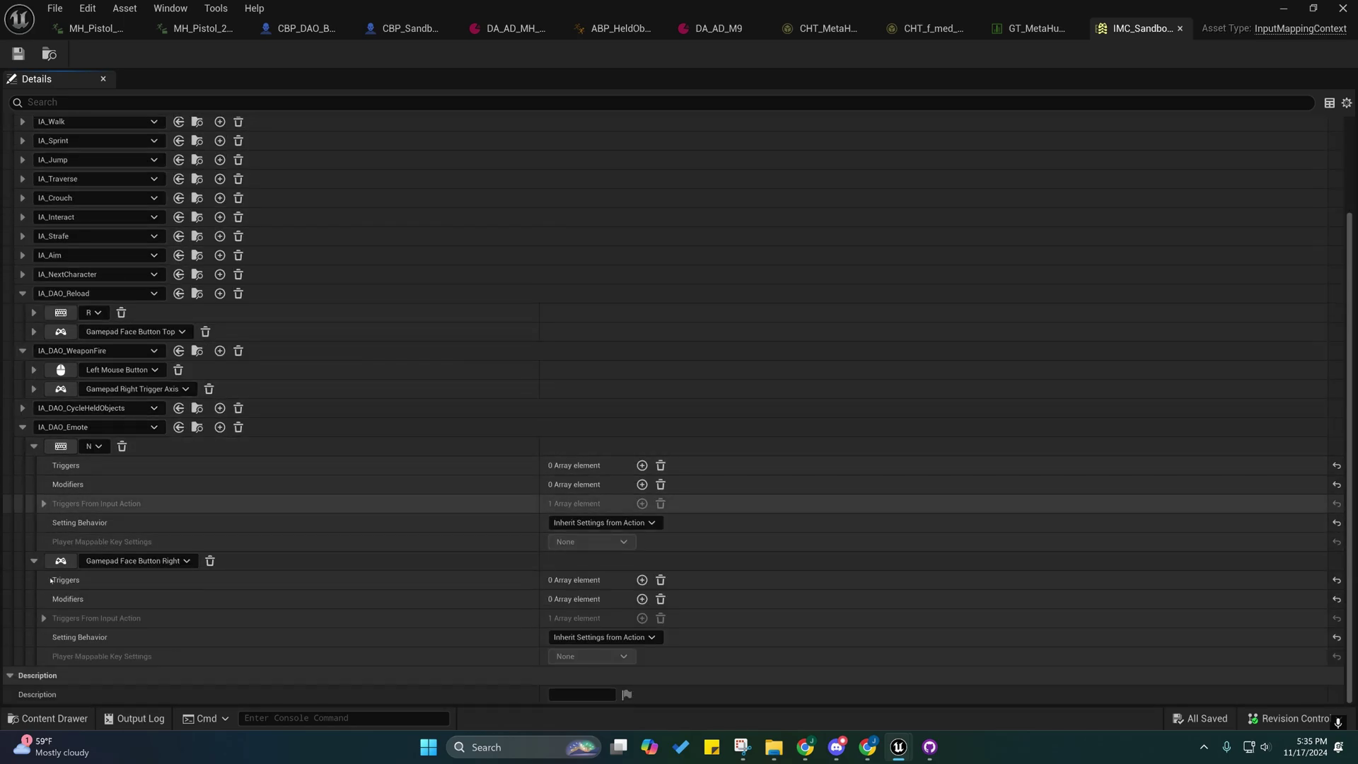
{"action": "scroll", "coordinate": [71, 556], "scroll_direction": "up", "scroll_amount": 3}
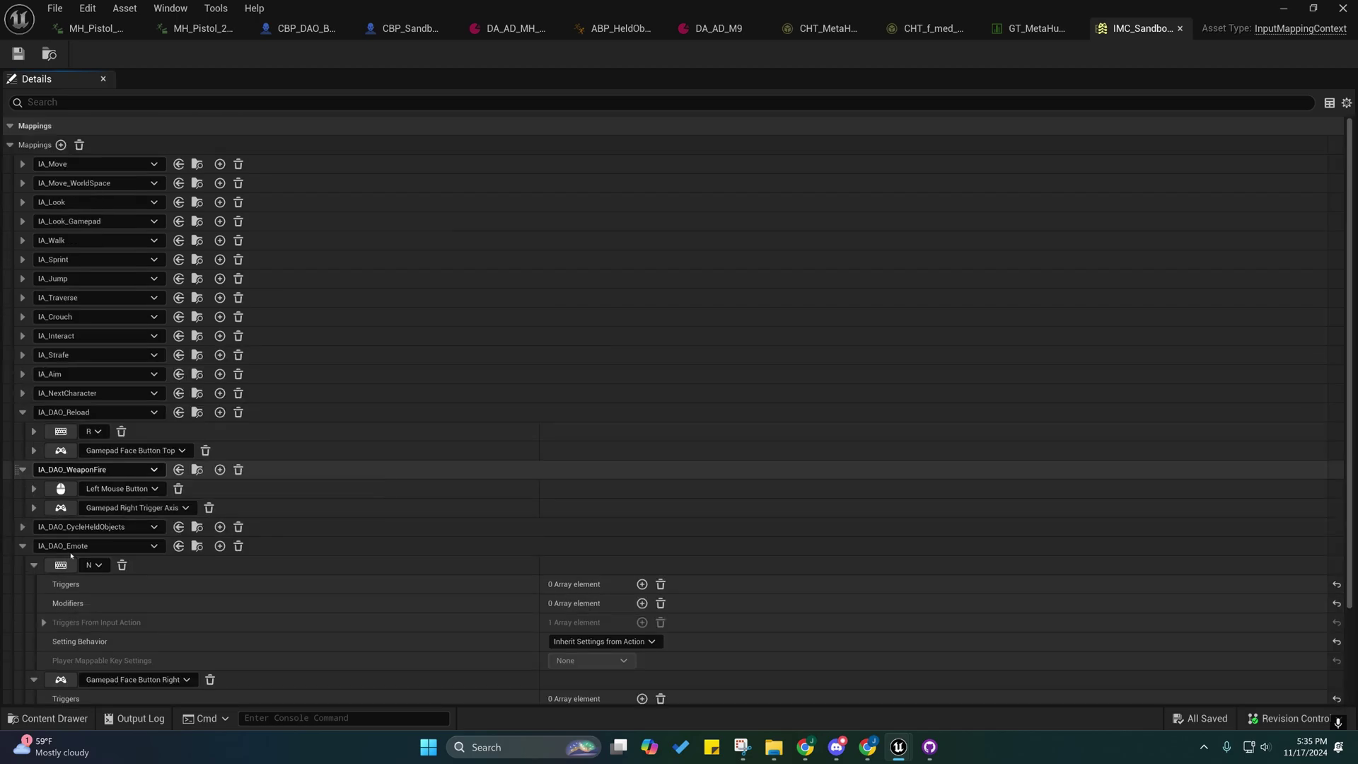
{"action": "left_click", "coordinate": [22, 546]}
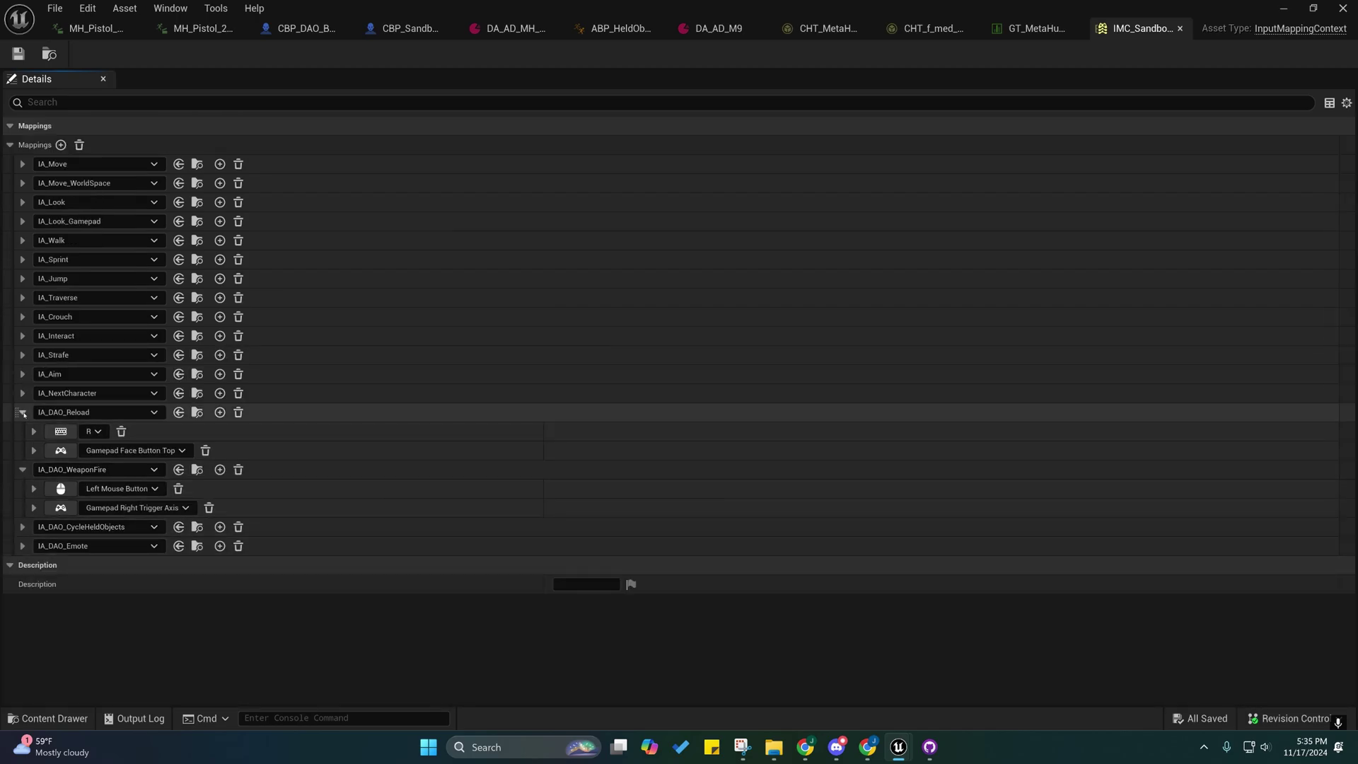
- Collapse the IA_DAO_Reload and IA_DAO_WeaponFire mappings and return to the CBP_SandboxCharacter_DAO blueprint
{"action": "left_click", "coordinate": [22, 411]}
{"action": "left_click", "coordinate": [22, 430]}
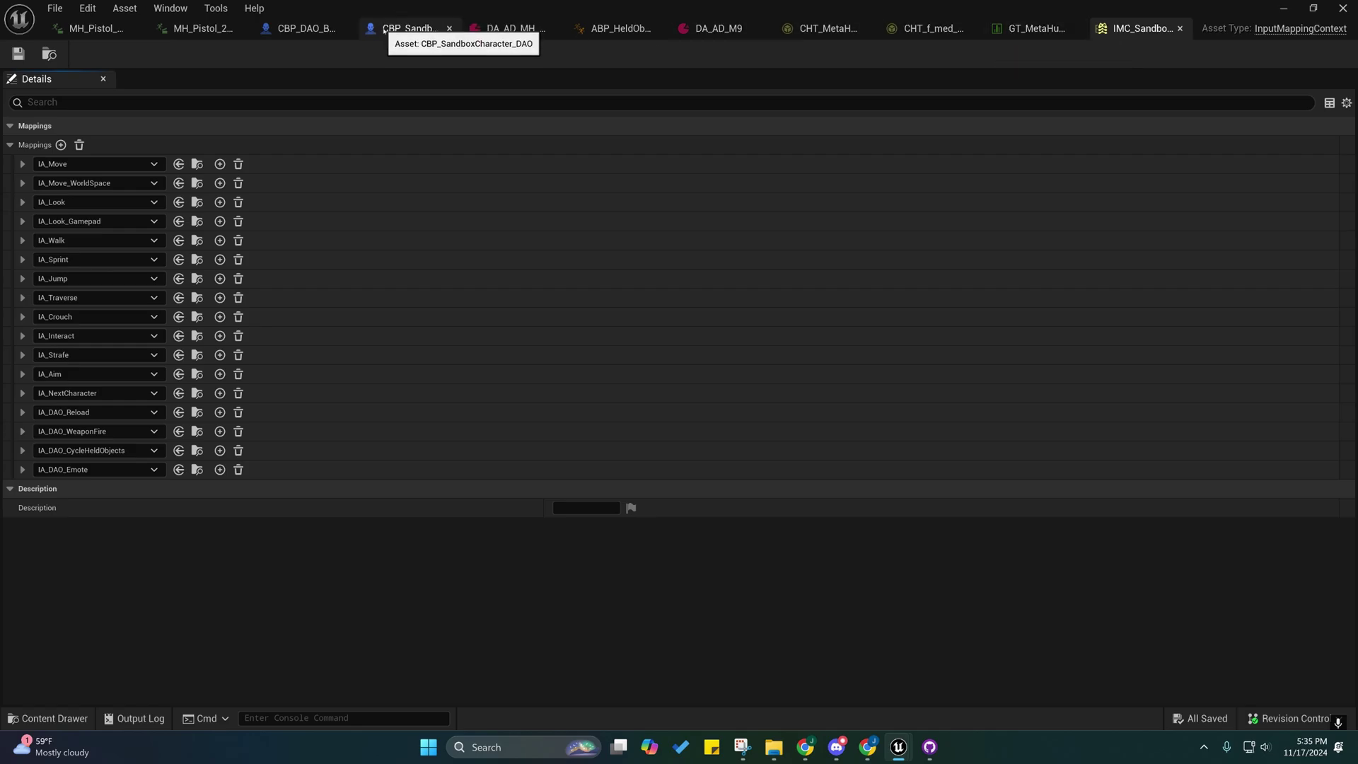
{"action": "left_click", "coordinate": [396, 28]}
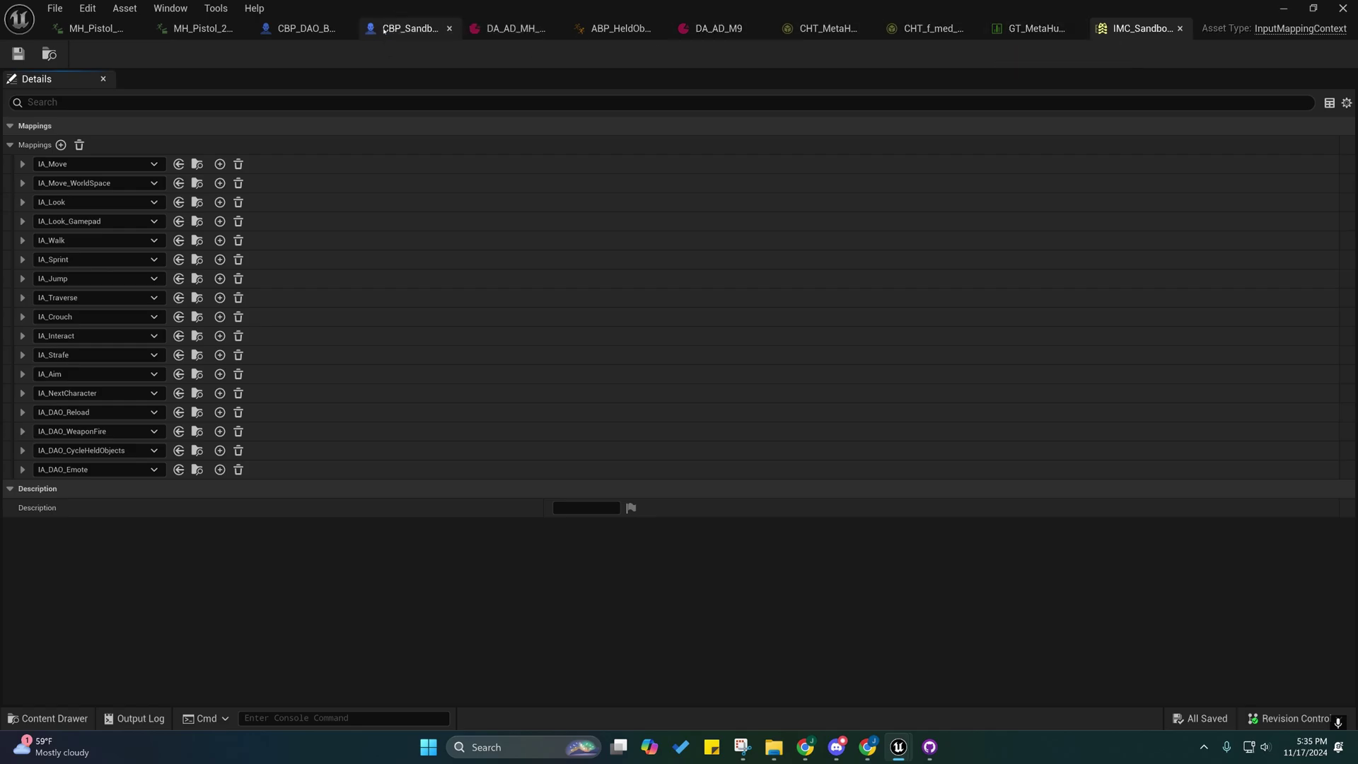
{"action": "scroll", "coordinate": [629, 357], "scroll_direction": "down", "scroll_amount": 3}
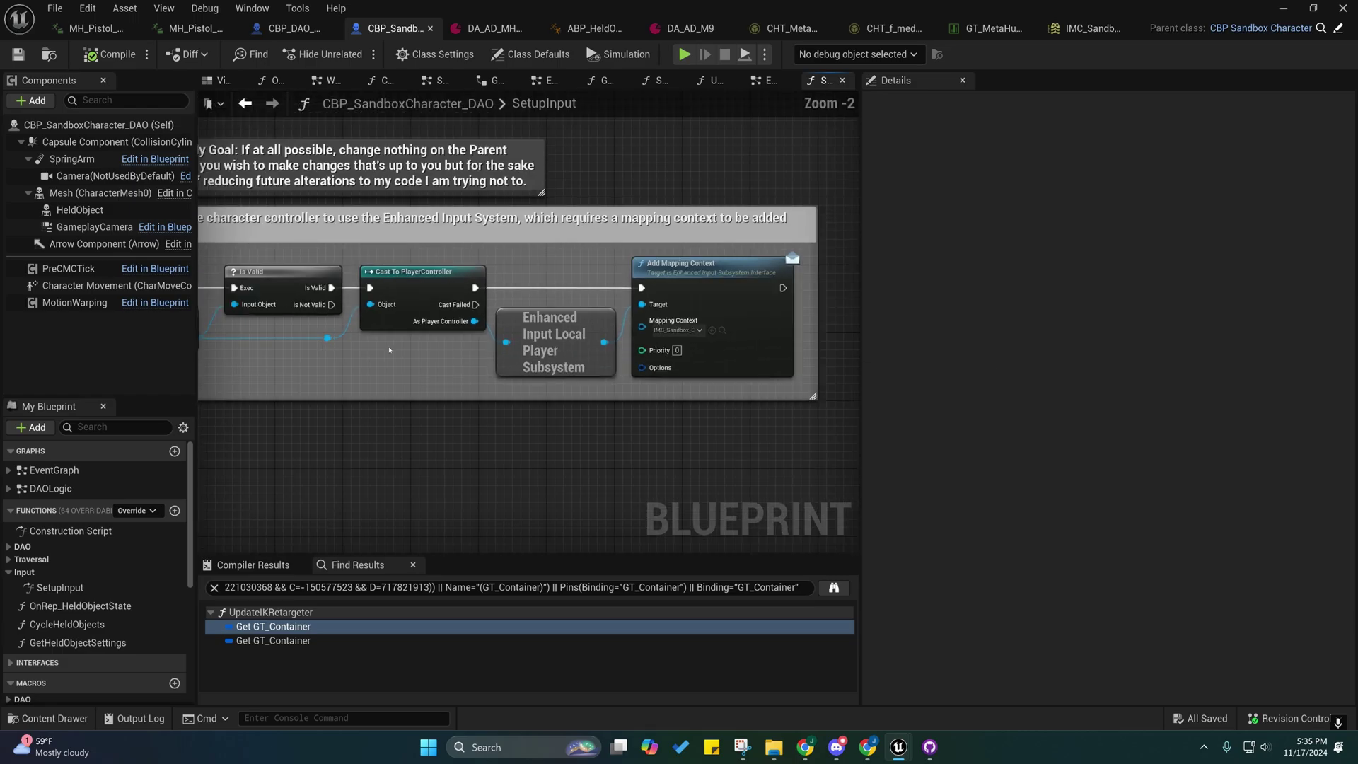
- Go back from SetupInput to the Event Graph and examine the tick and UpdateHeldObjectStance event logic
{"action": "right_click_drag", "start_coordinate": [425, 332], "coordinate": [568, 295]}
{"action": "left_click", "coordinate": [246, 104]}
{"action": "scroll", "coordinate": [566, 293], "scroll_direction": "down", "scroll_amount": 1}
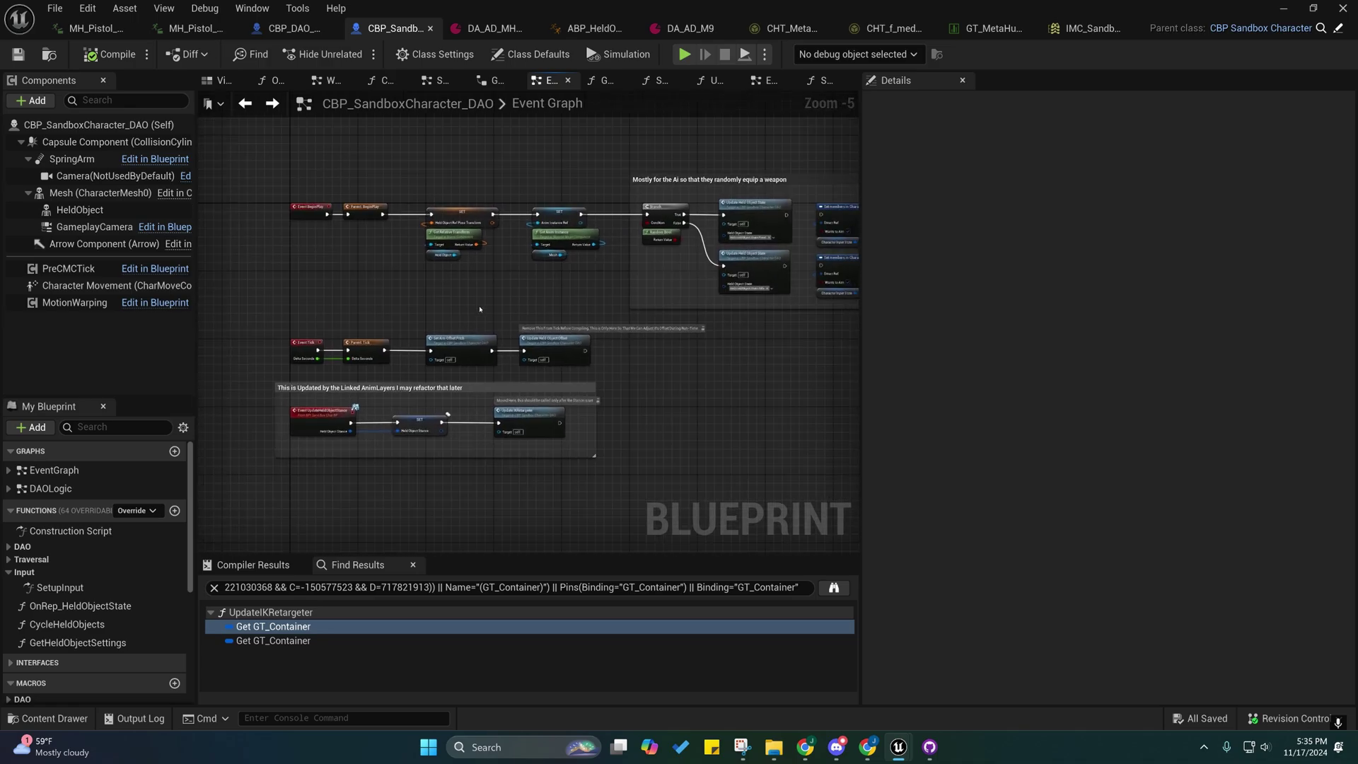
{"action": "scroll", "coordinate": [441, 380], "scroll_direction": "up", "scroll_amount": 2}
{"action": "right_click_drag", "start_coordinate": [446, 479], "coordinate": [565, 326]}
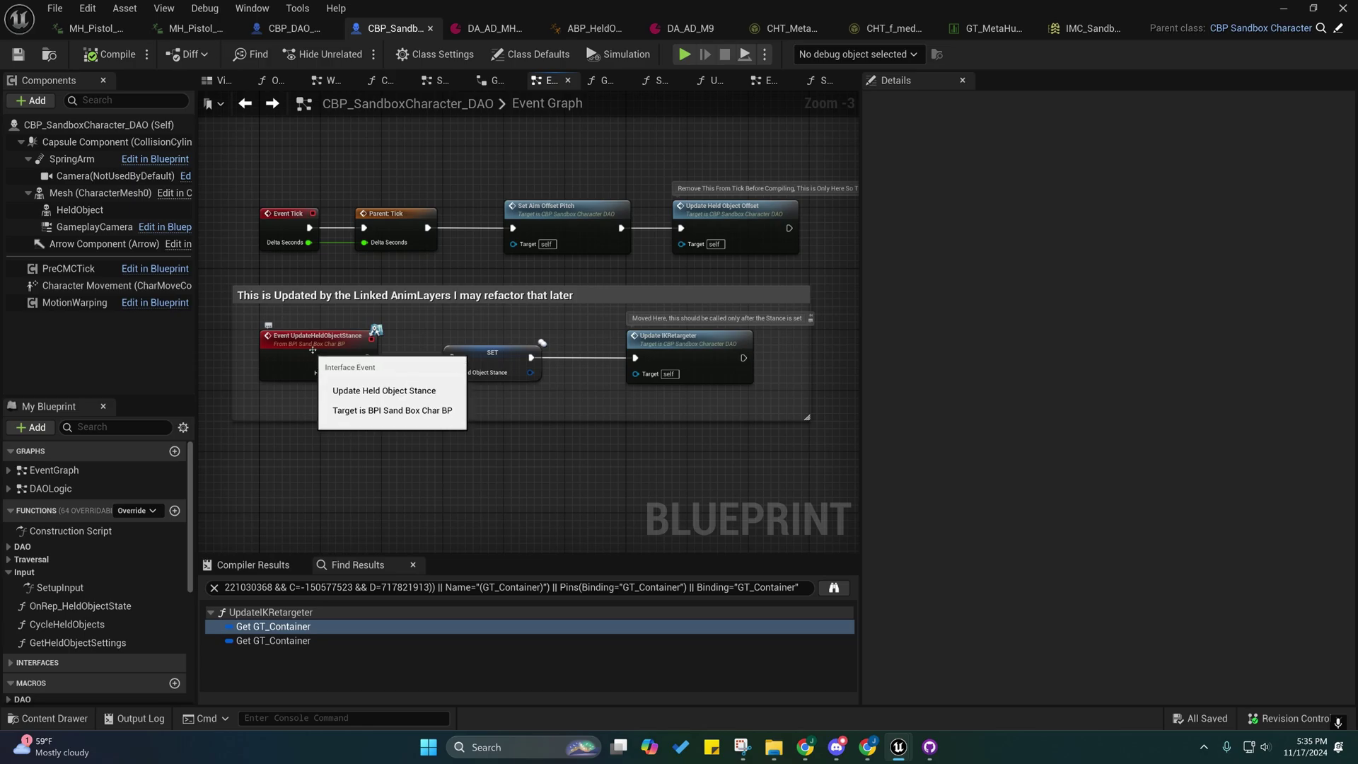
- Open the DAOLogic graph and drill down through Weapon Logic into the Weapon Changing Logic graph
{"action": "double_click", "coordinate": [50, 488]}
{"action": "double_click", "coordinate": [546, 315]}
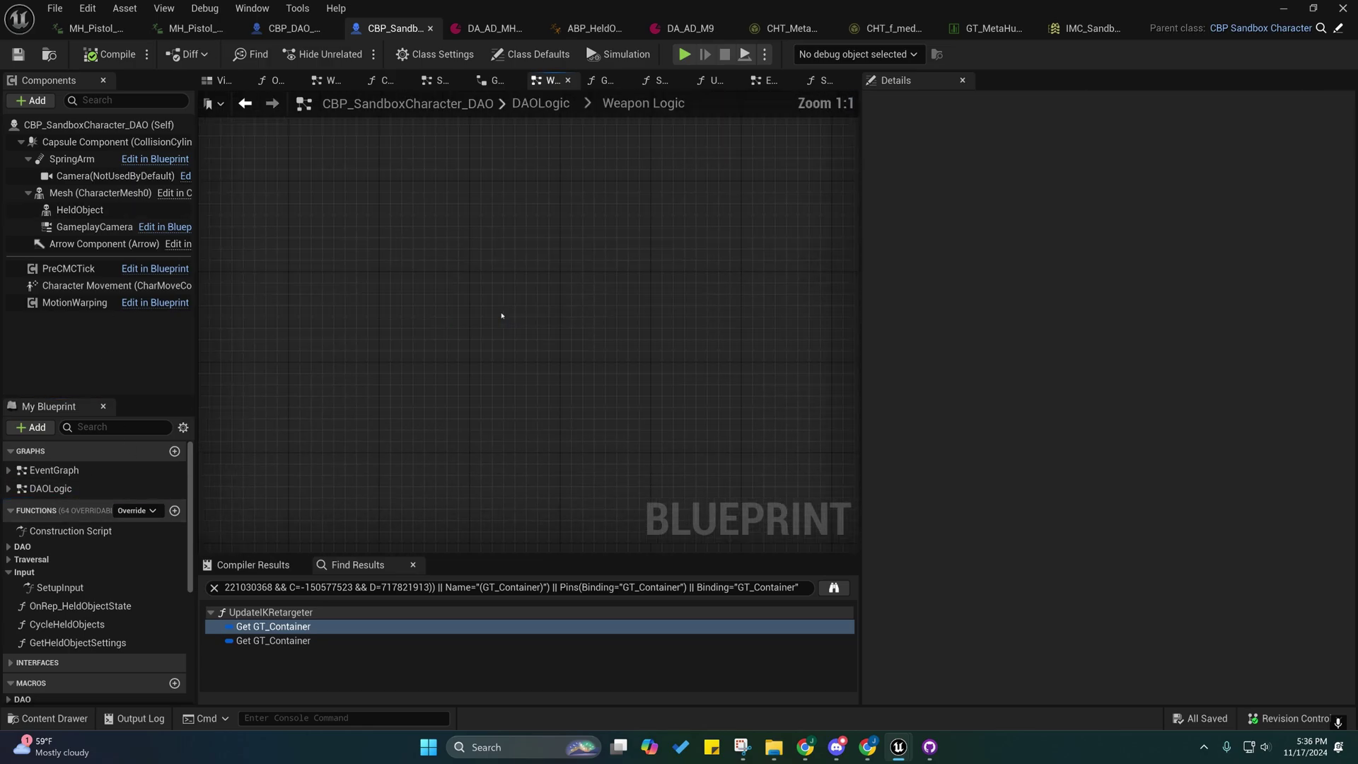
{"action": "double_click", "coordinate": [410, 337]}
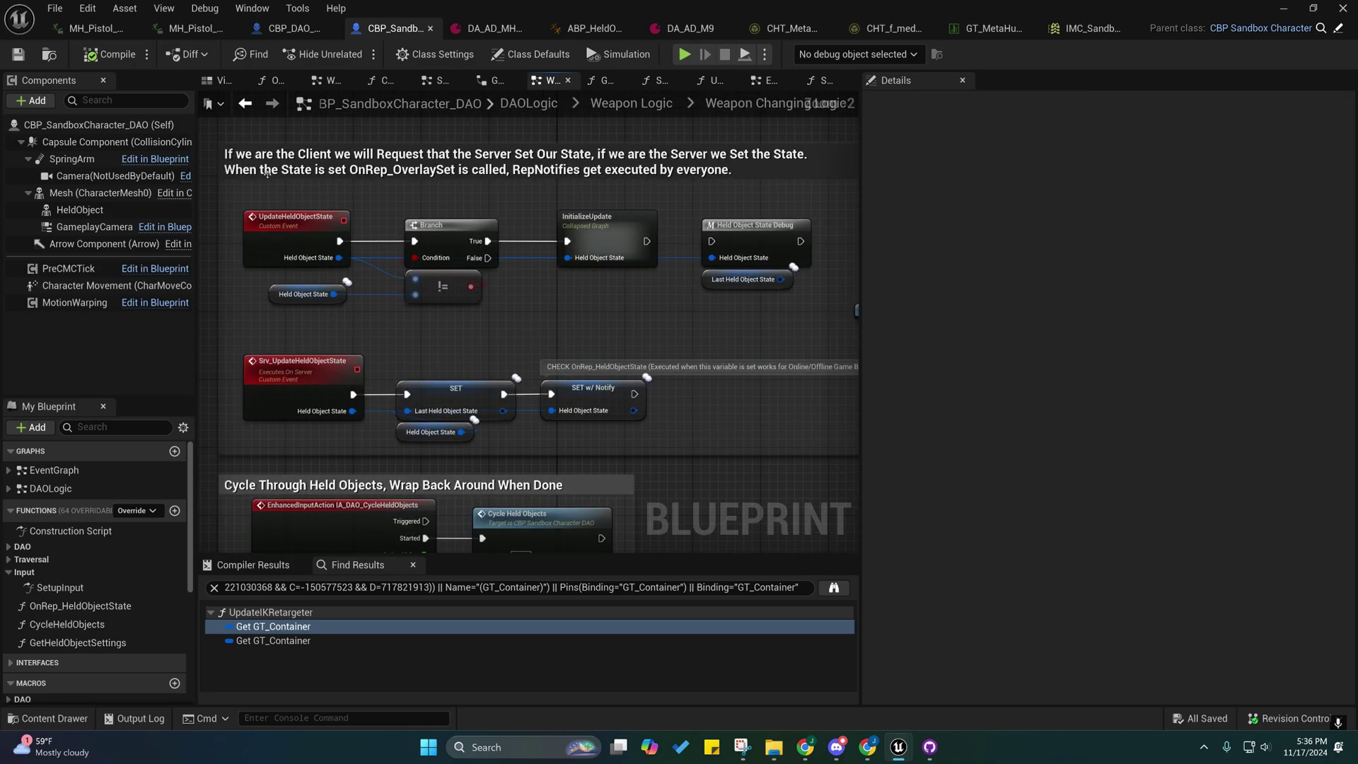
- Inspect the UpdateHeldObjectState custom event's details and follow its node chain to the Held Object State Debug macro
{"action": "left_click_drag", "start_coordinate": [694, 429], "coordinate": [694, 429]}
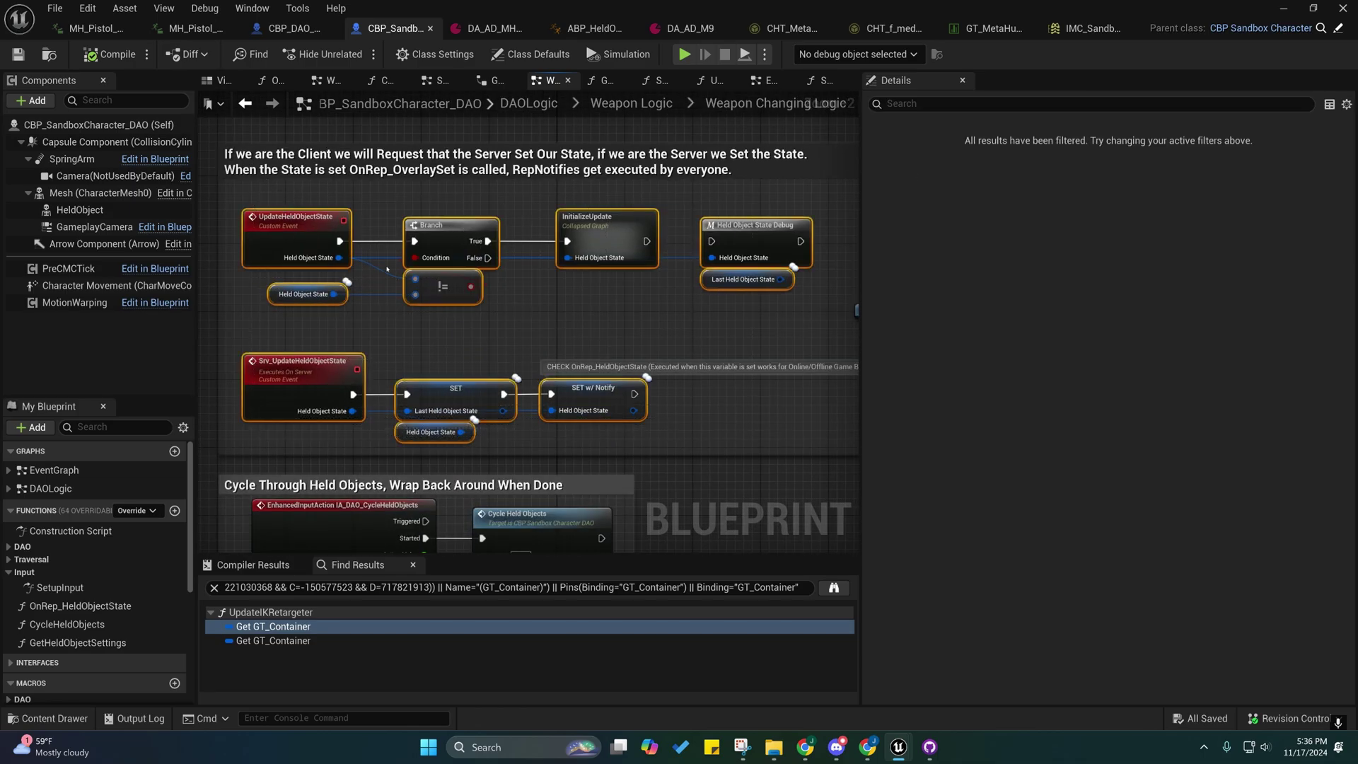
{"action": "left_click", "coordinate": [287, 223]}
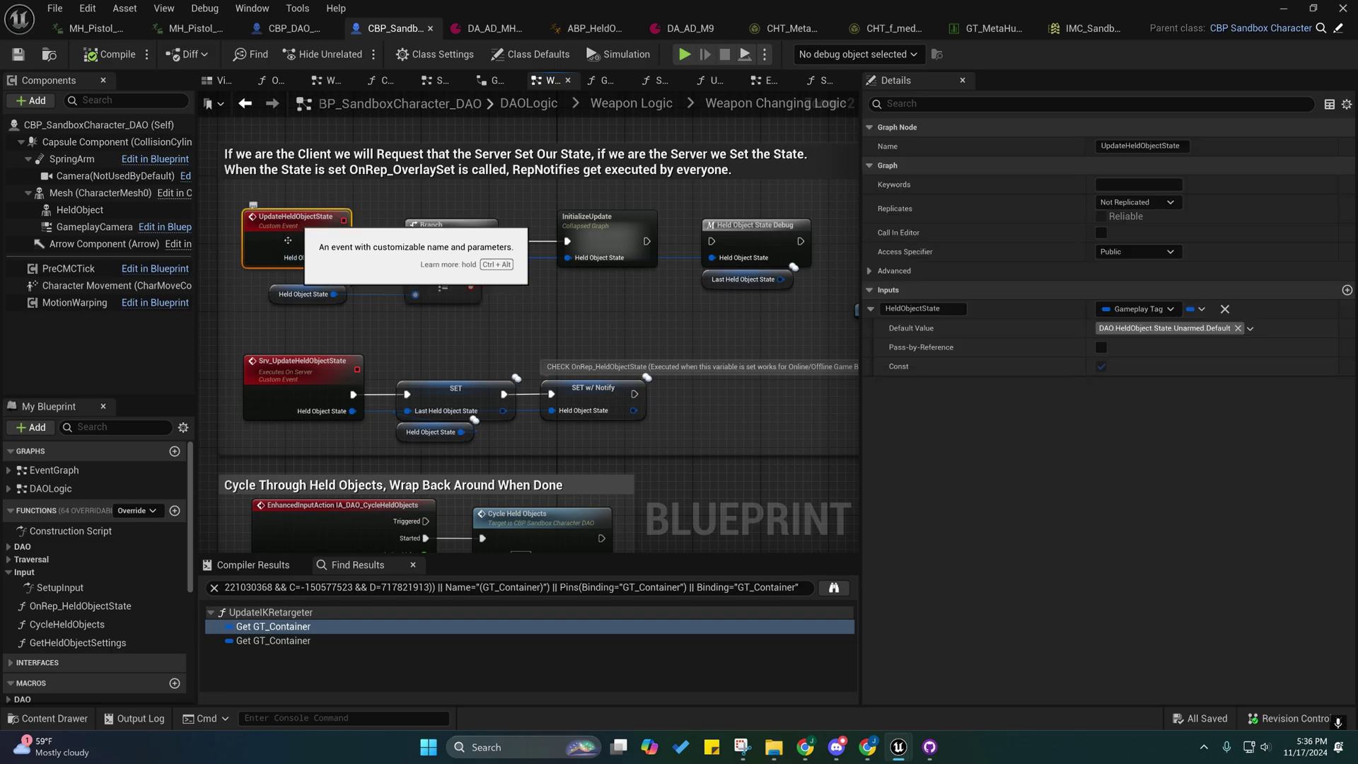
{"action": "right_click_drag", "start_coordinate": [685, 250], "coordinate": [407, 231]}
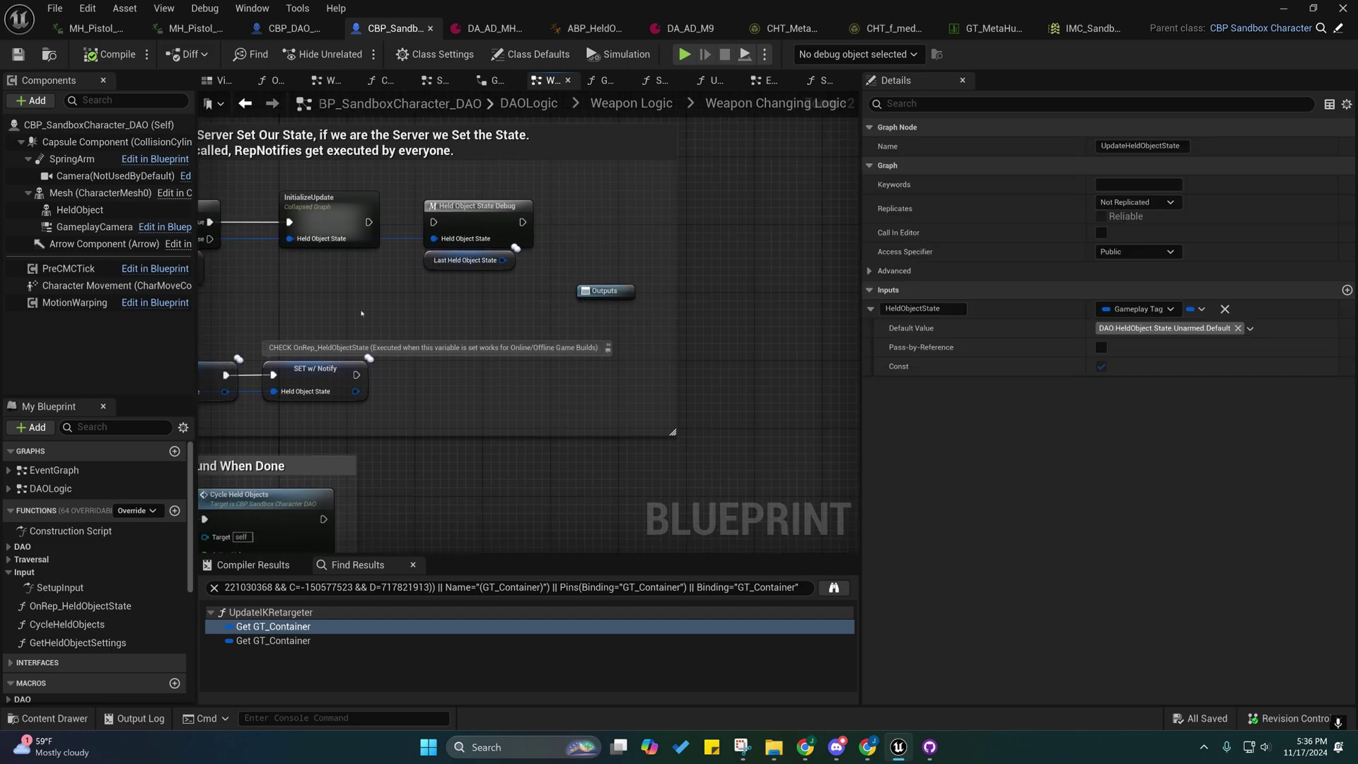
{"action": "right_click_drag", "start_coordinate": [302, 293], "coordinate": [433, 335]}
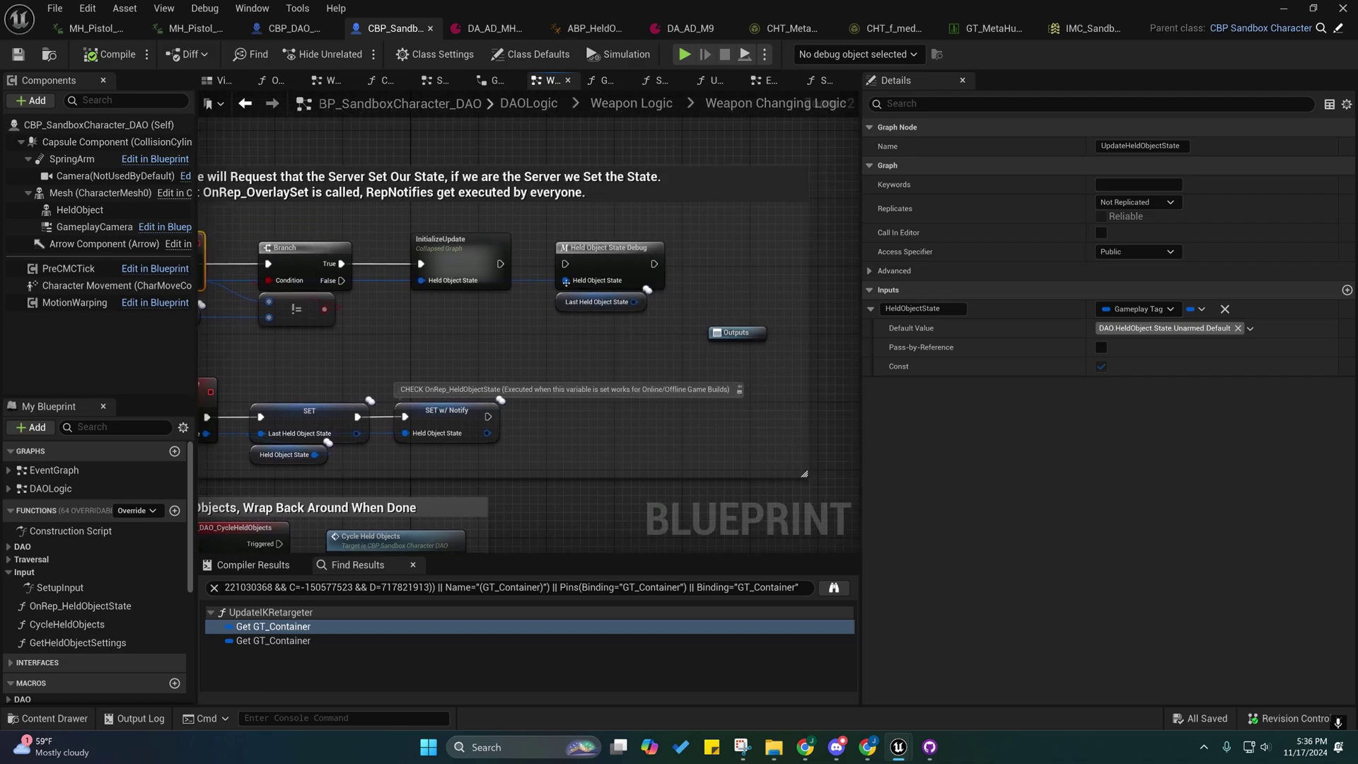
- Open the Held Object State Debug macro to review its tag branches and Print String nodes, and return to the Weapon Changing Logic graph
{"action": "left_click", "coordinate": [594, 252]}
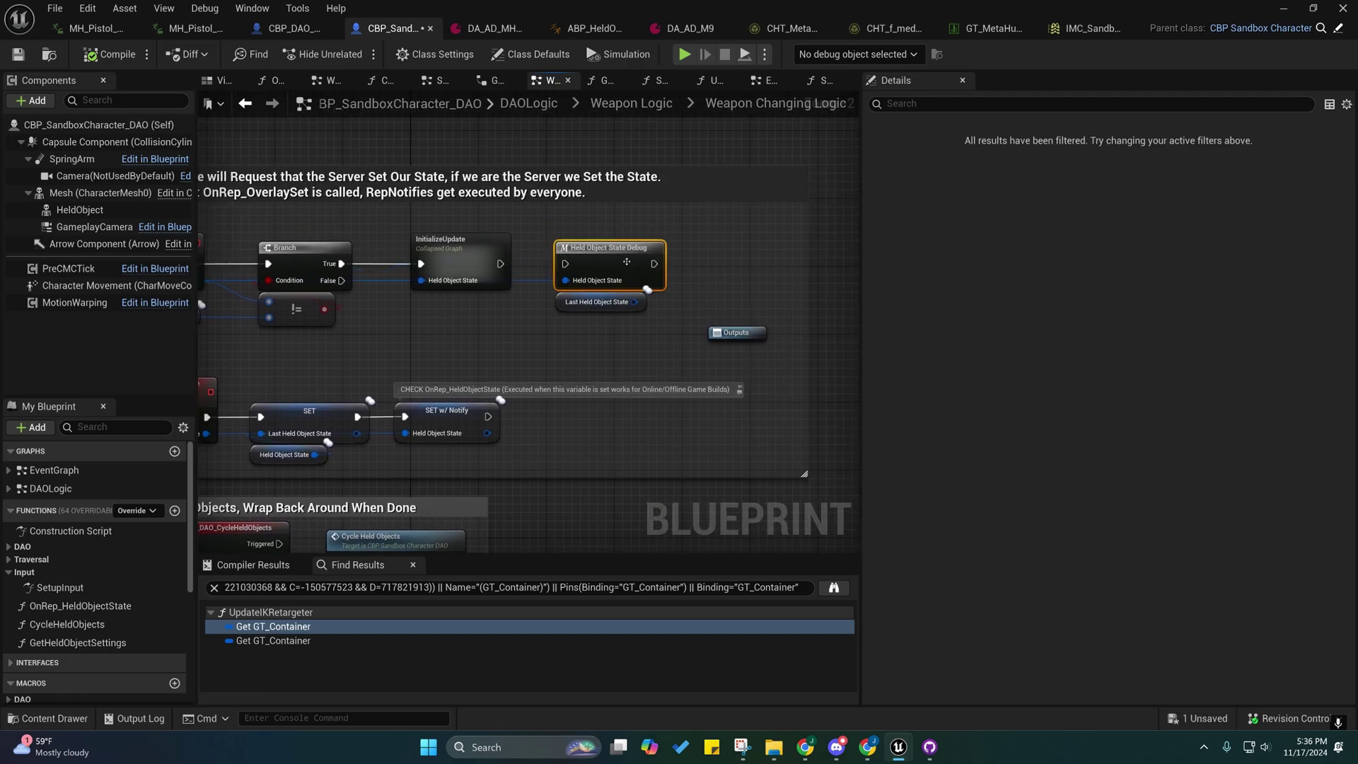
{"action": "double_click", "coordinate": [625, 261]}
{"action": "scroll", "coordinate": [333, 313], "scroll_direction": "up", "scroll_amount": 2}
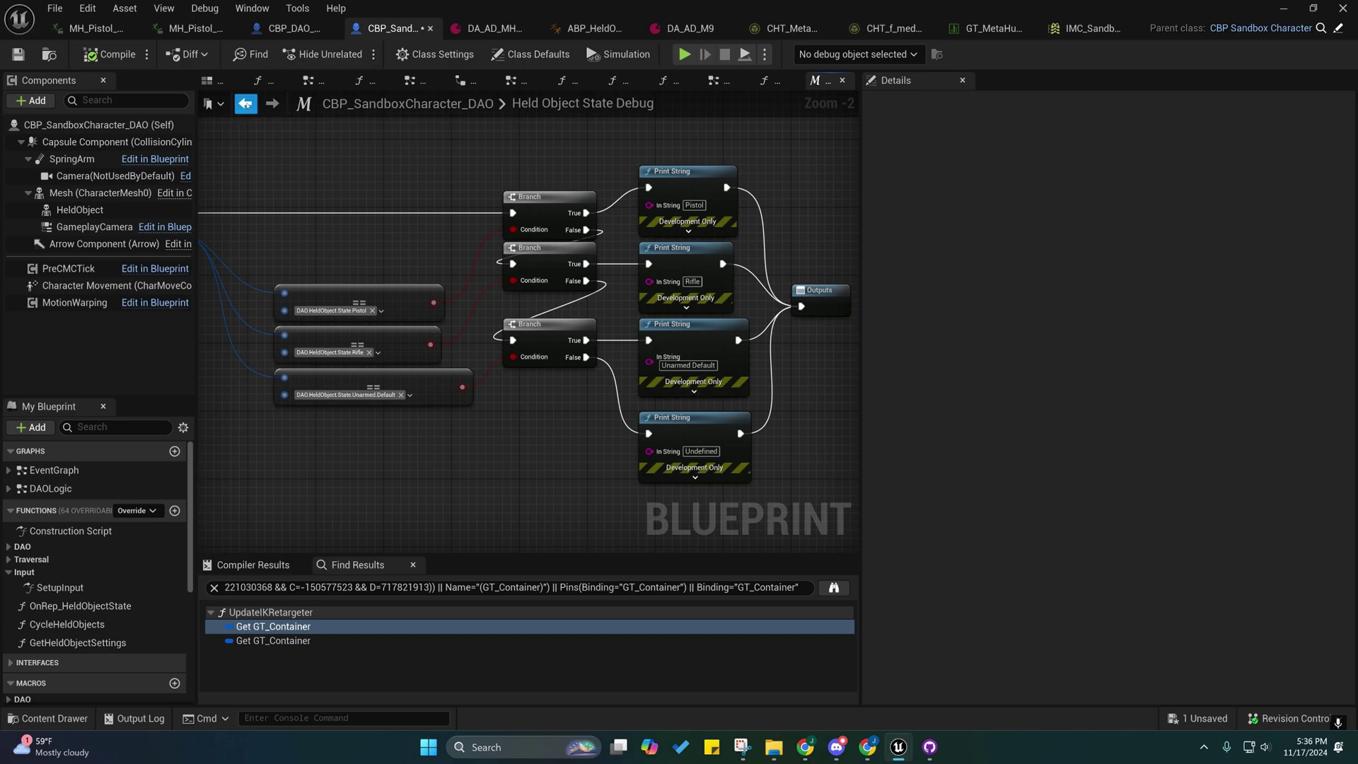
{"action": "left_click", "coordinate": [244, 103]}
- Open the Cycle Held Objects function called by the IA_DAO_CycleHeldObjects input event and examine its index-cycling logic
{"action": "right_click_drag", "start_coordinate": [395, 315], "coordinate": [425, 310]}
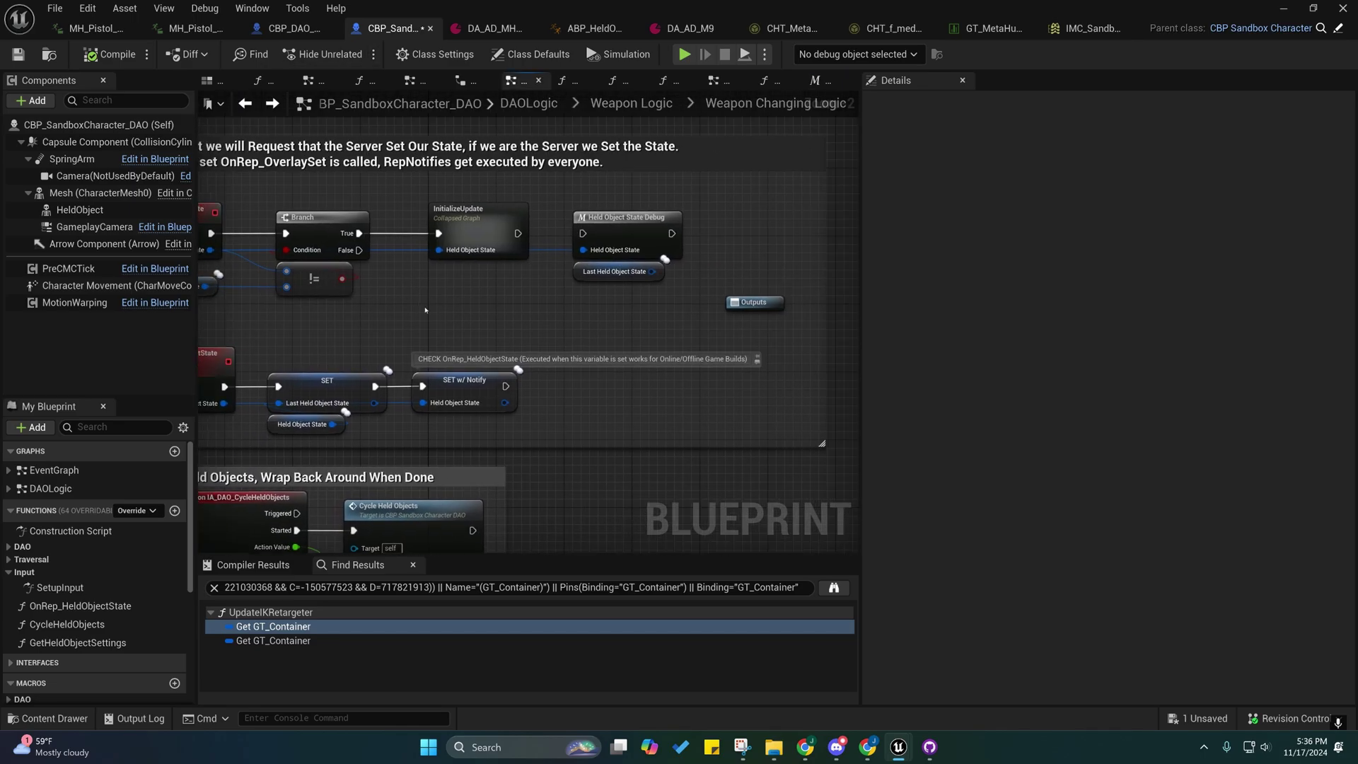
{"action": "right_click_drag", "start_coordinate": [500, 344], "coordinate": [488, 178]}
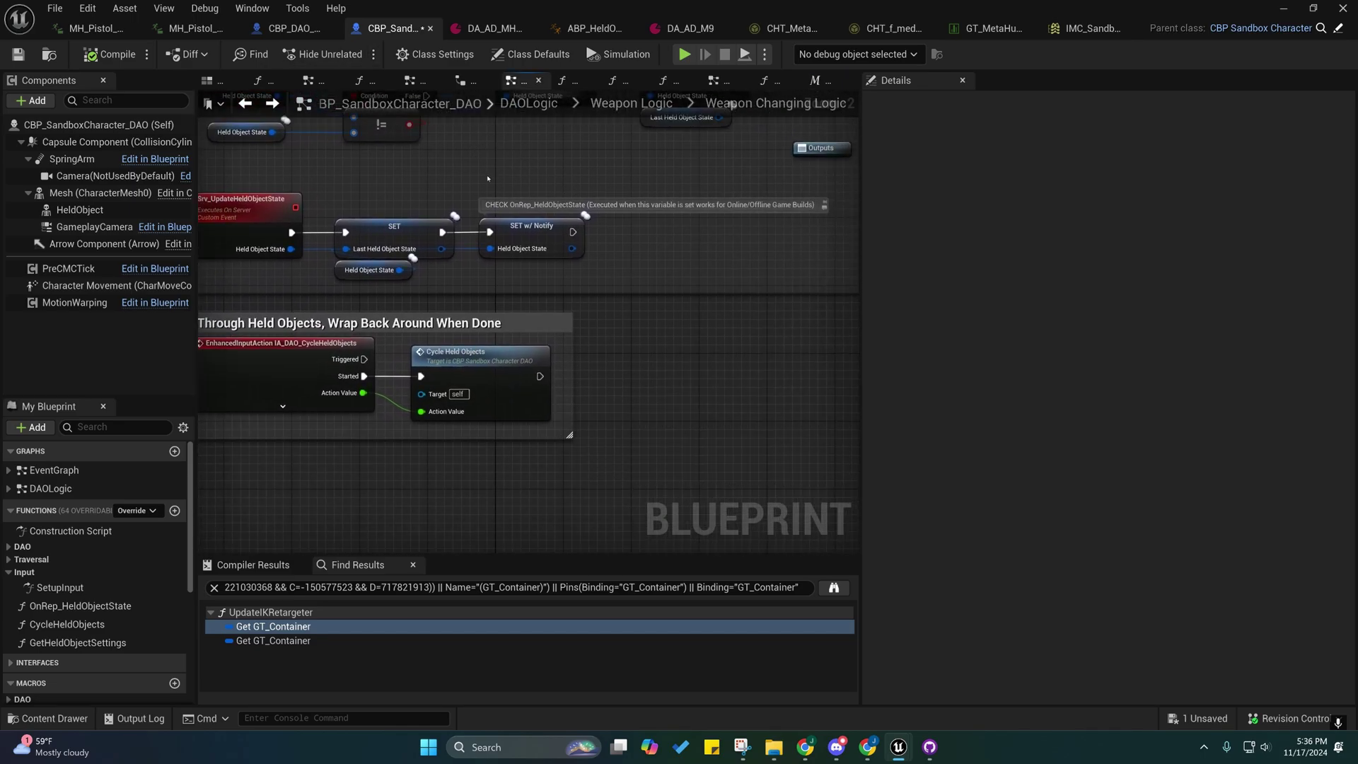
{"action": "right_click_drag", "start_coordinate": [618, 351], "coordinate": [654, 388]}
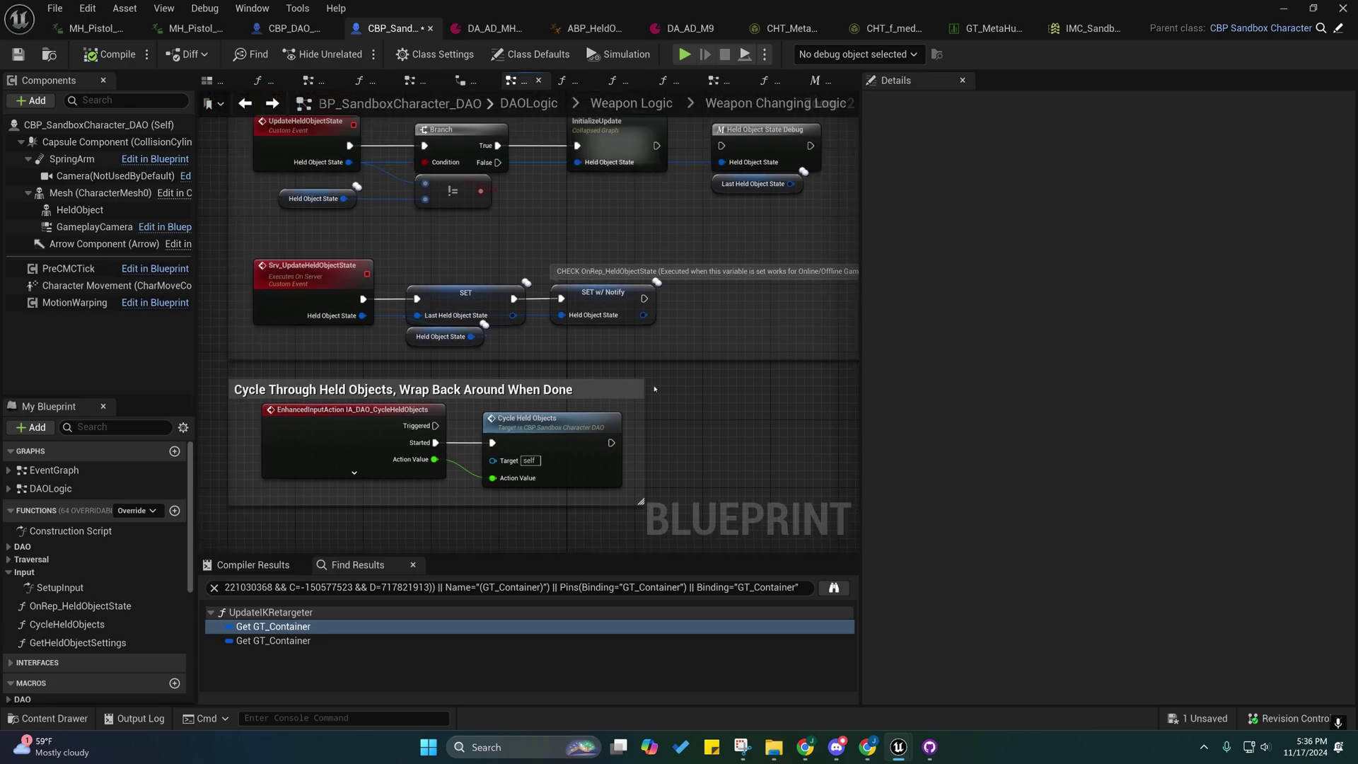
{"action": "double_click", "coordinate": [541, 445]}
{"action": "right_click_drag", "start_coordinate": [540, 445], "coordinate": [457, 421]}
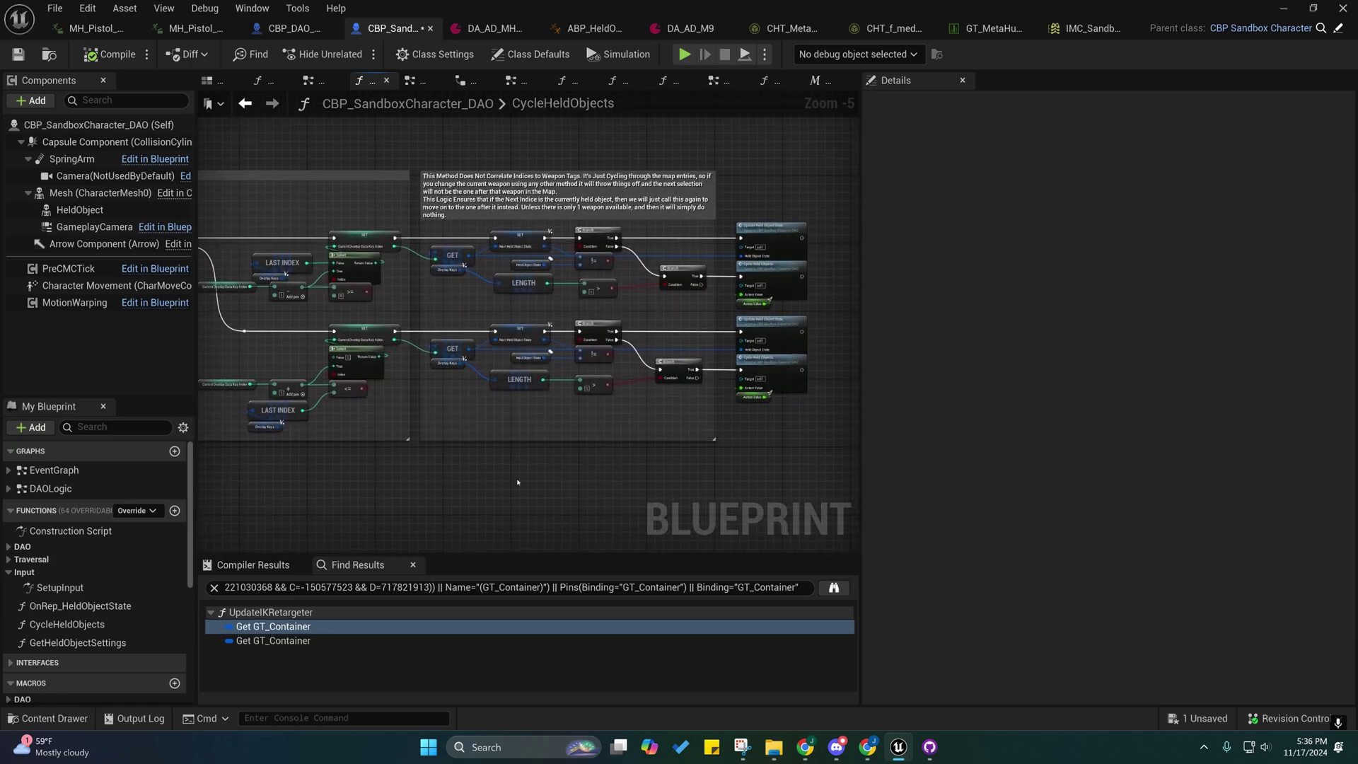